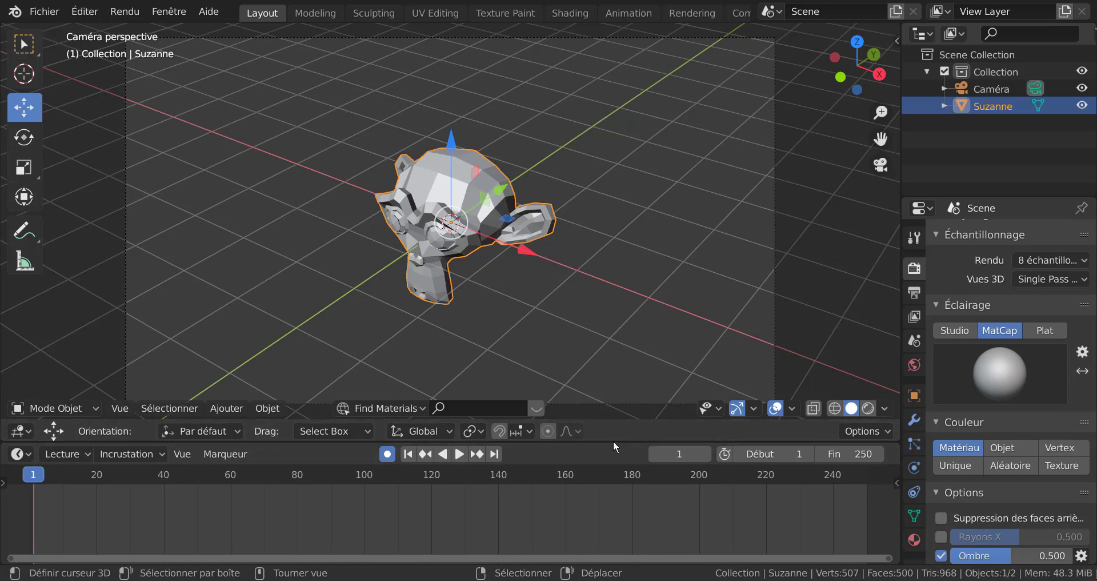
# Insert a rotation keyframe for Suzanne at frame 1.
pyautogui.moveTo(614, 440); pyautogui.dragTo(613, 479)
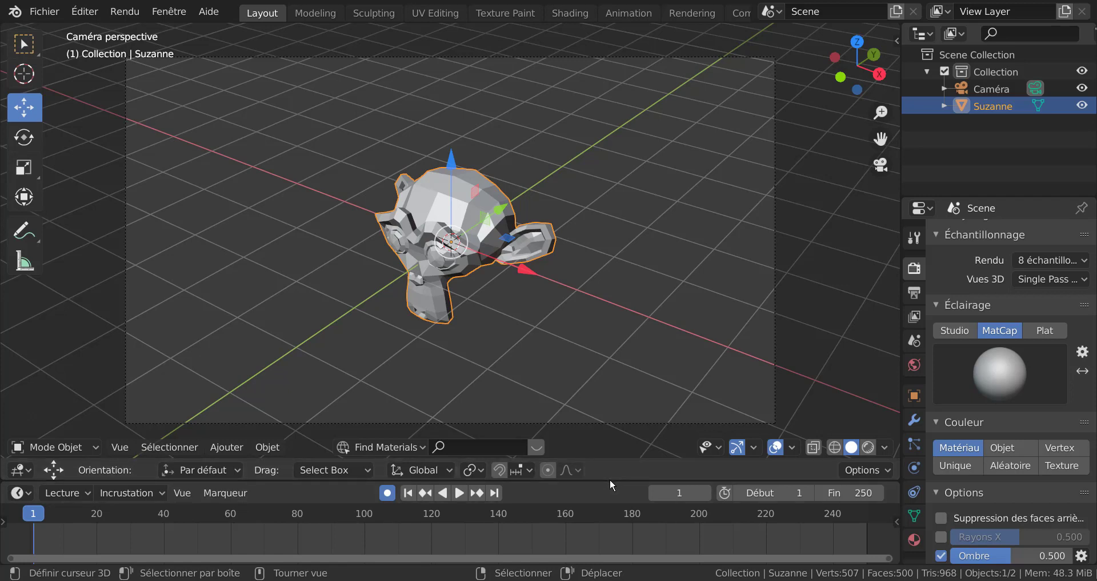
pyautogui.moveTo(611, 482)
pyautogui.mouseDown()
pyautogui.moveTo(620, 426)
pyautogui.moveTo(621, 449)
pyautogui.mouseUp()
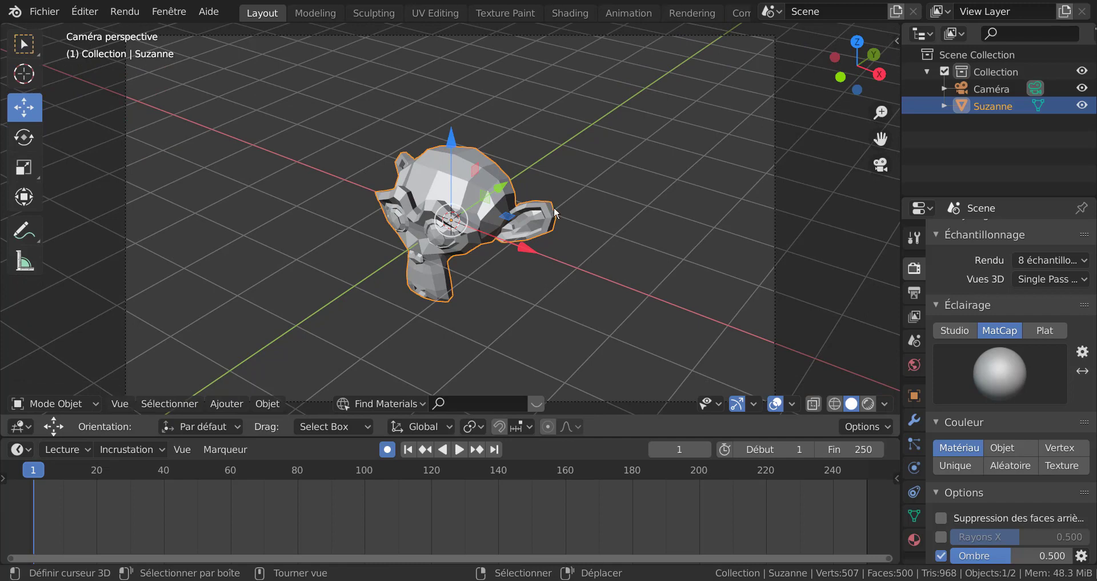
pyautogui.scroll(-4, 555, 213)
pyautogui.scroll(1, 552, 212)
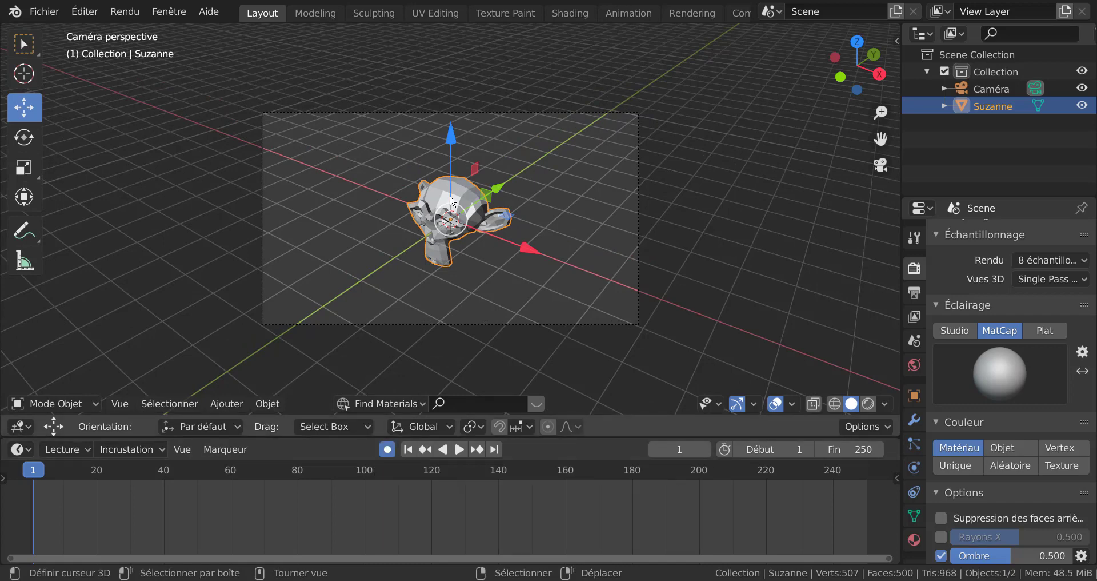
pyautogui.moveTo(454, 130); pyautogui.dragTo(451, 134)
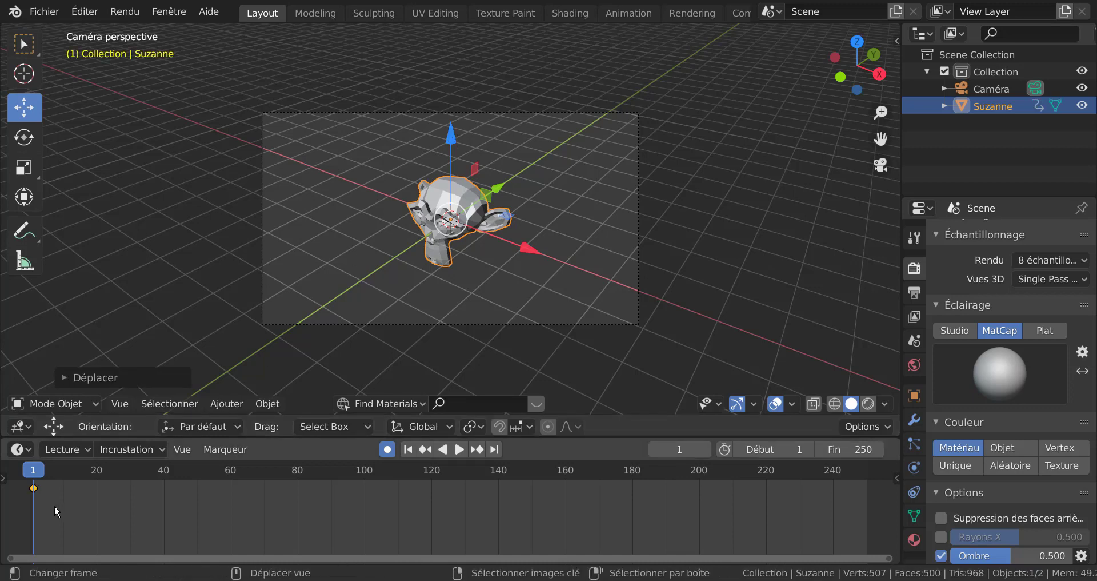
# At frame 60, turn Suzanne around Z and tilt her about −33° on X, then preview playback.
pyautogui.moveTo(58, 475)
pyautogui.mouseDown()
pyautogui.moveTo(292, 493)
pyautogui.moveTo(241, 495)
pyautogui.moveTo(231, 516)
pyautogui.mouseUp()
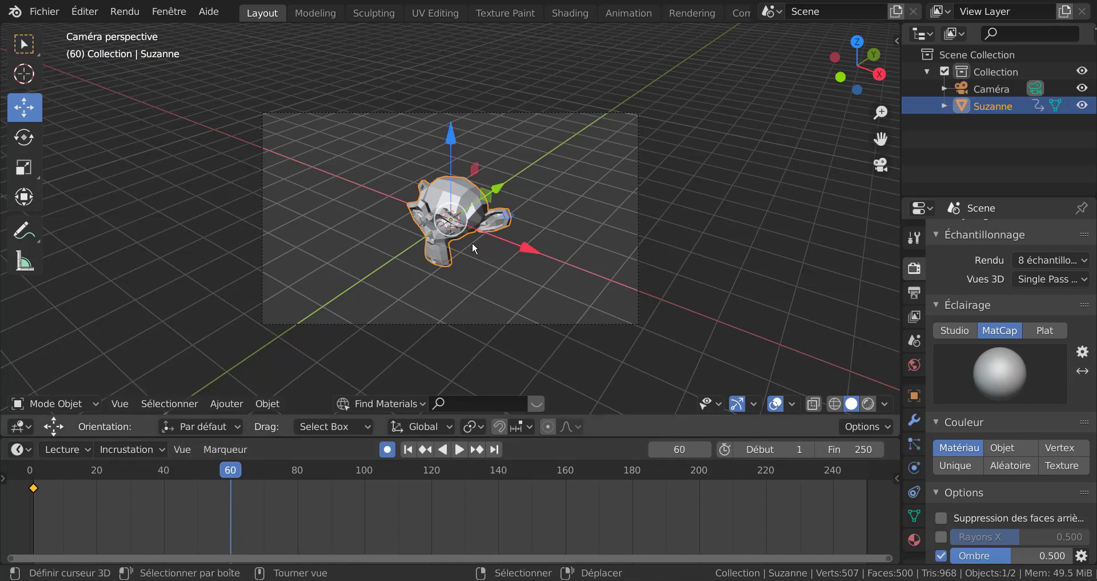
pyautogui.press('r')
pyautogui.press('z')
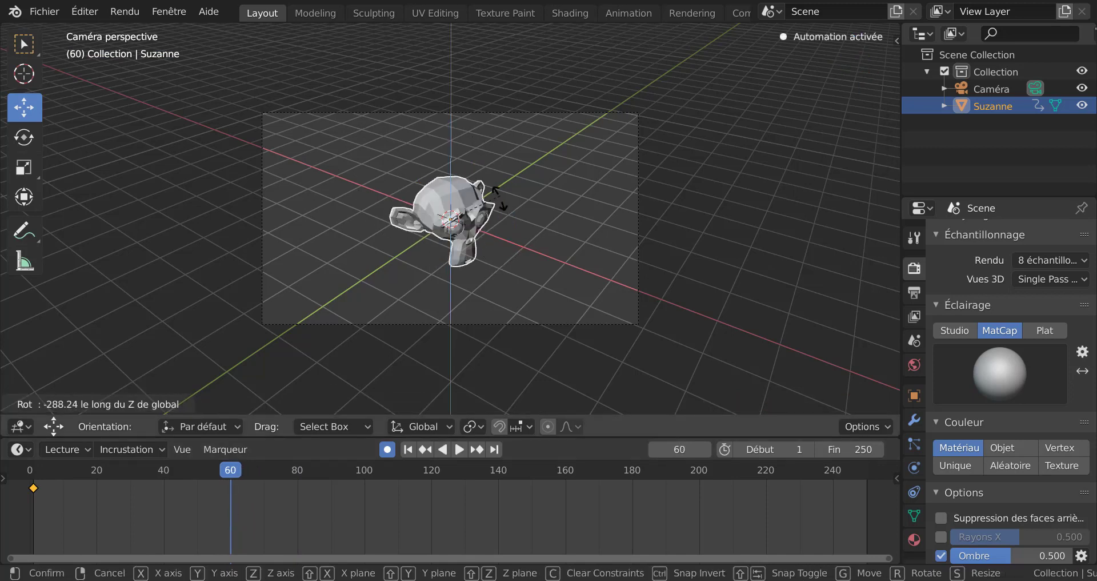
pyautogui.click(478, 271)
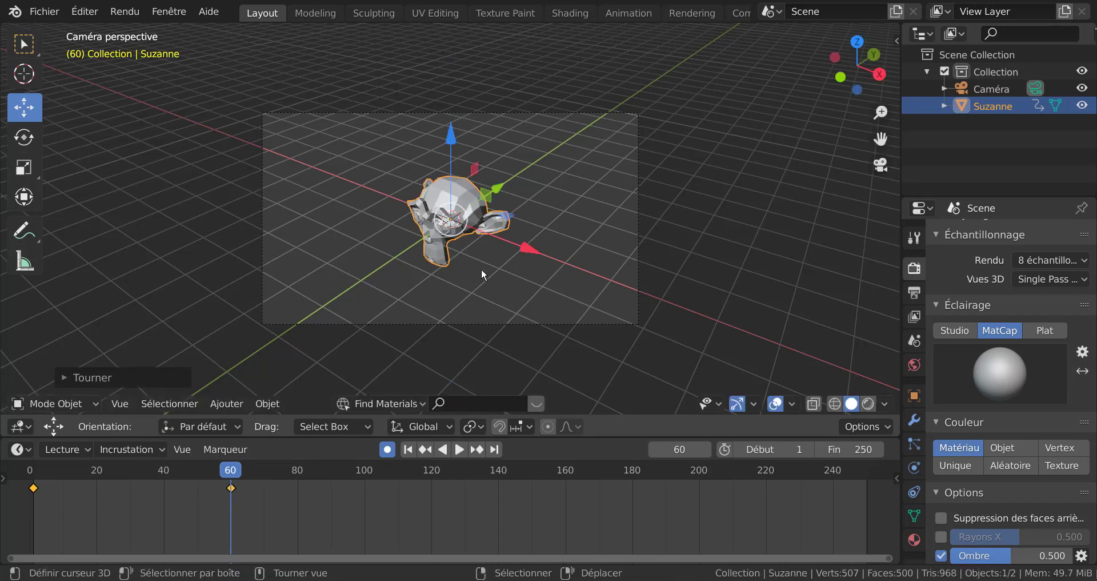
pyautogui.press('r')
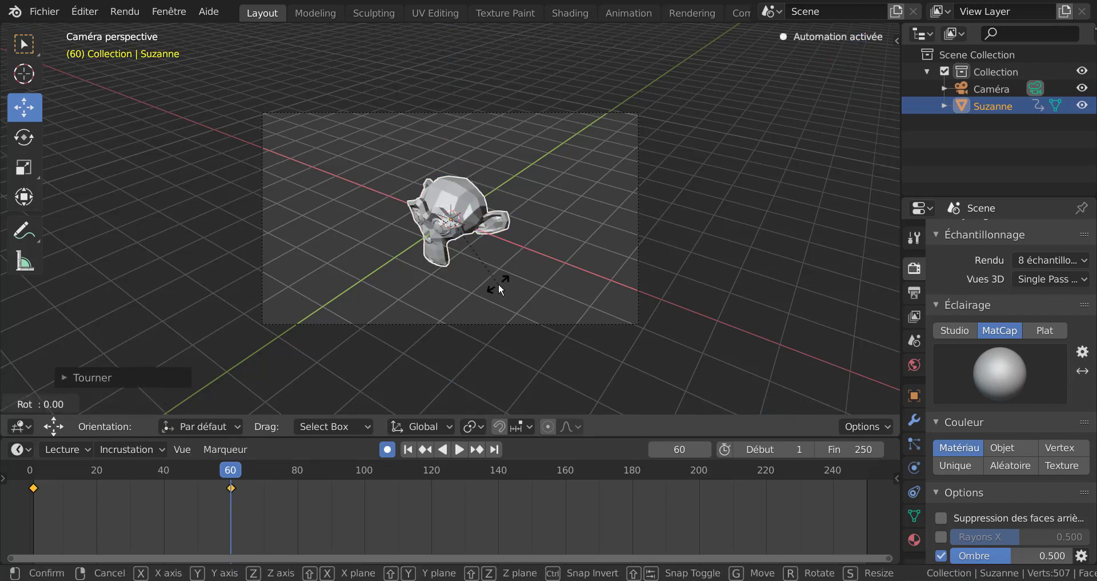
pyautogui.press('x')
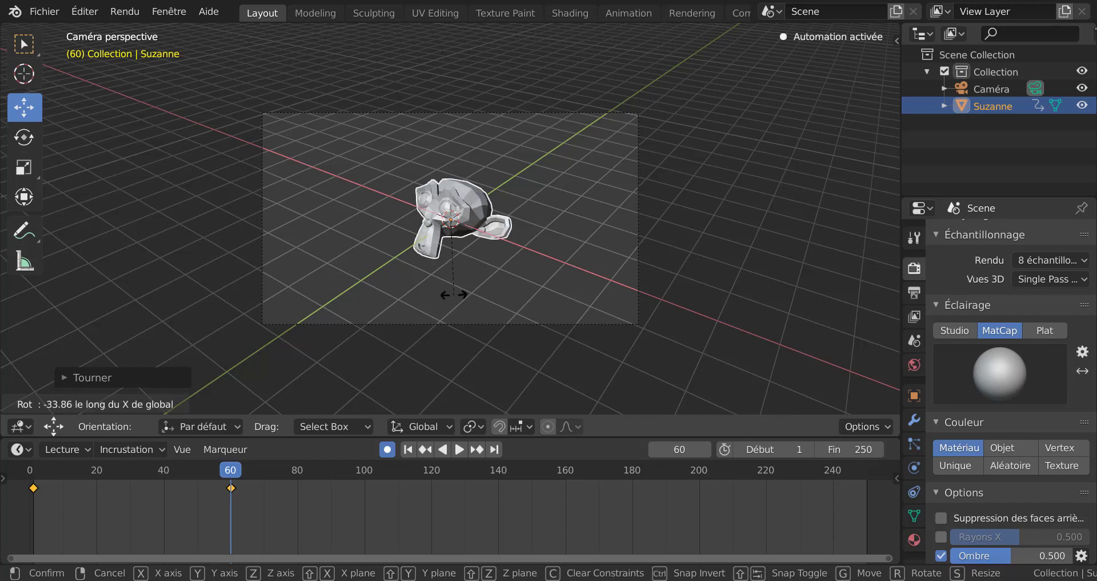
pyautogui.click(463, 291)
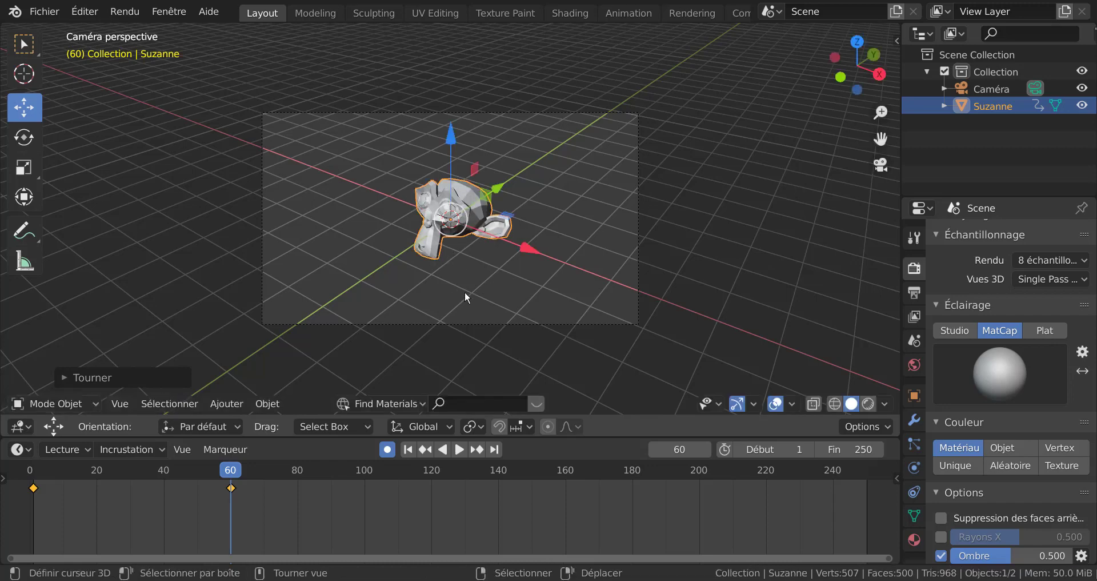
pyautogui.hotkey('shift', 'ctrl', 'space')
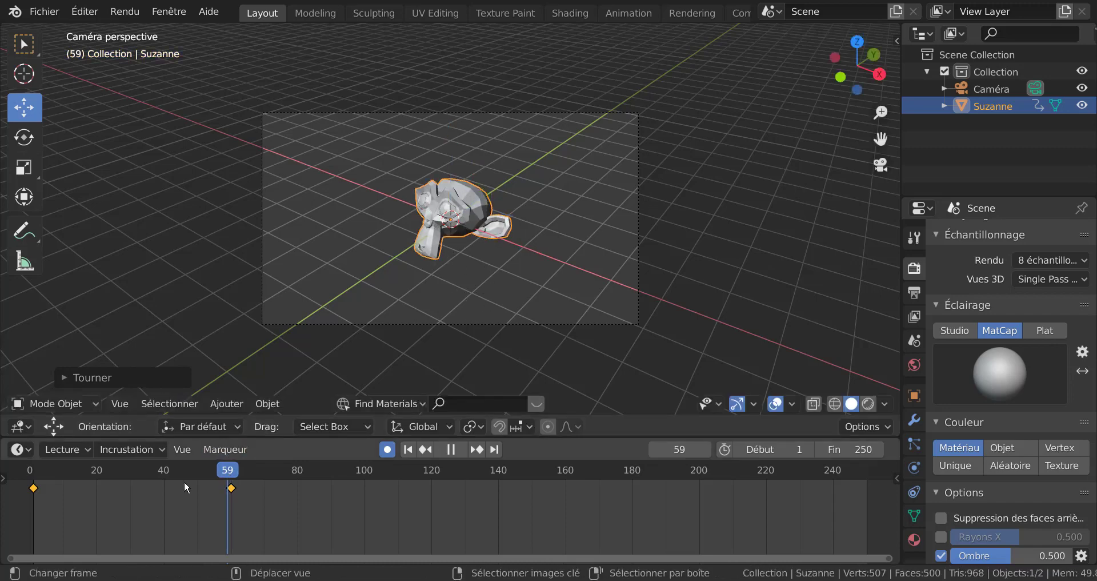
pyautogui.moveTo(184, 482)
pyautogui.mouseDown()
pyautogui.moveTo(63, 489)
pyautogui.moveTo(211, 492)
pyautogui.mouseUp()
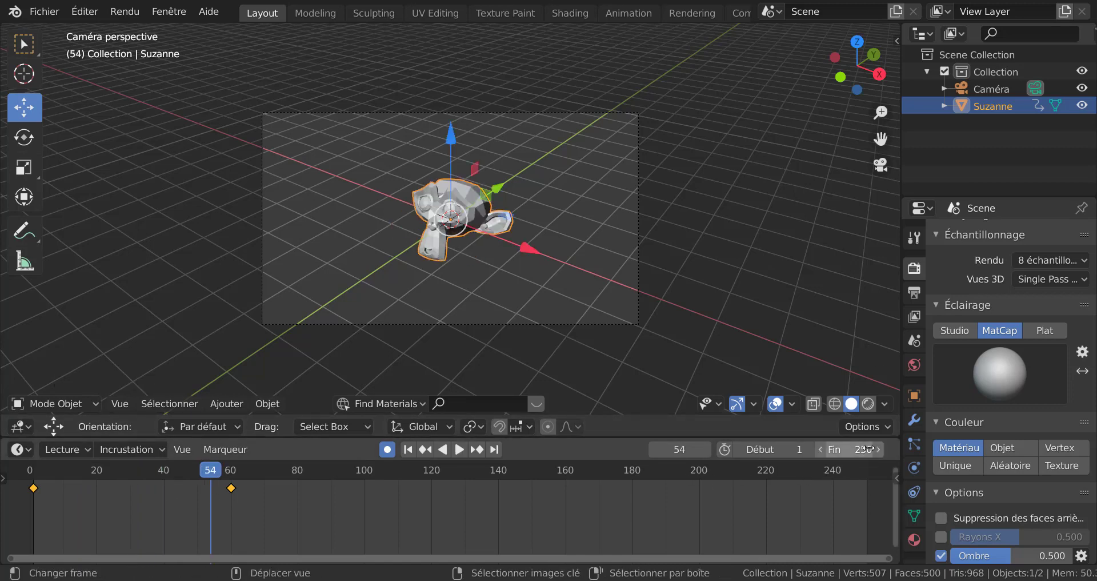
# Set the animation's end frame to 60.
pyautogui.click(868, 448)
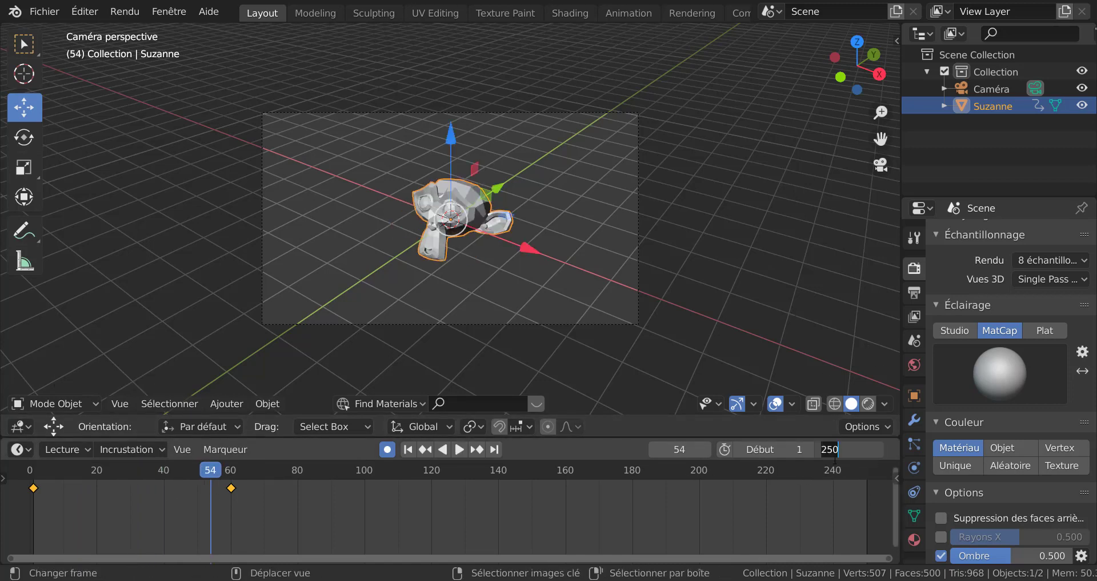
pyautogui.write('60')
pyautogui.press('Return')
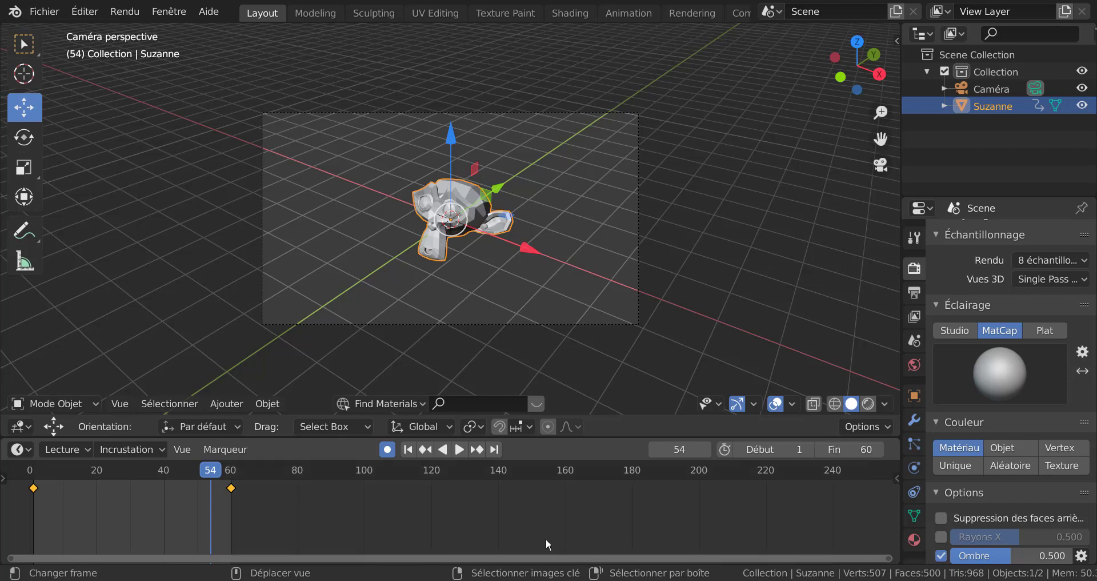
# Play the frames 1–60 animation from the start to check the rotation, then stop it.
pyautogui.moveTo(210, 472); pyautogui.dragTo(110, 487)
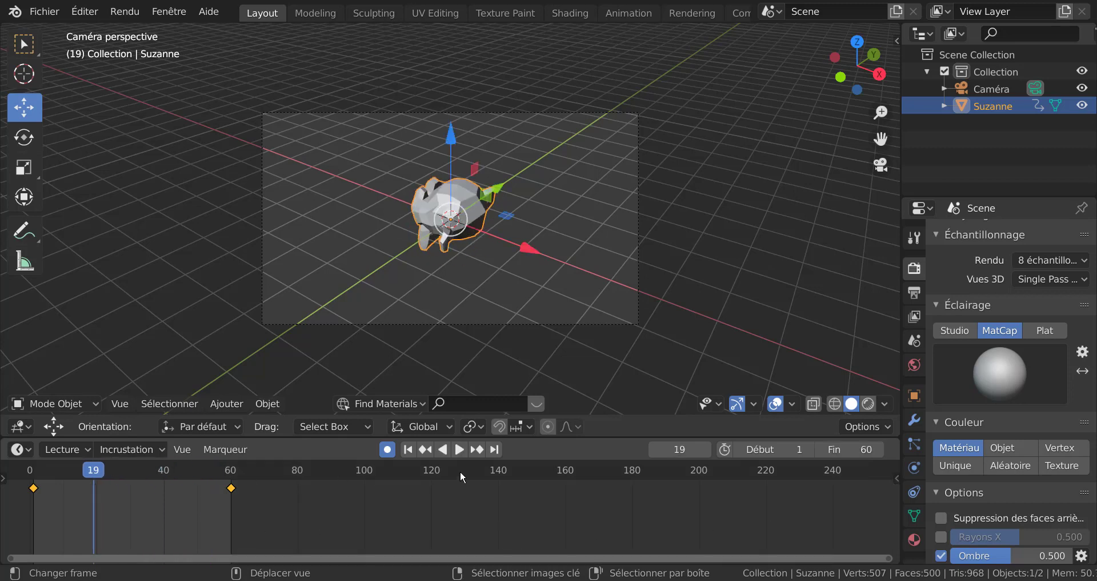
pyautogui.click(458, 451)
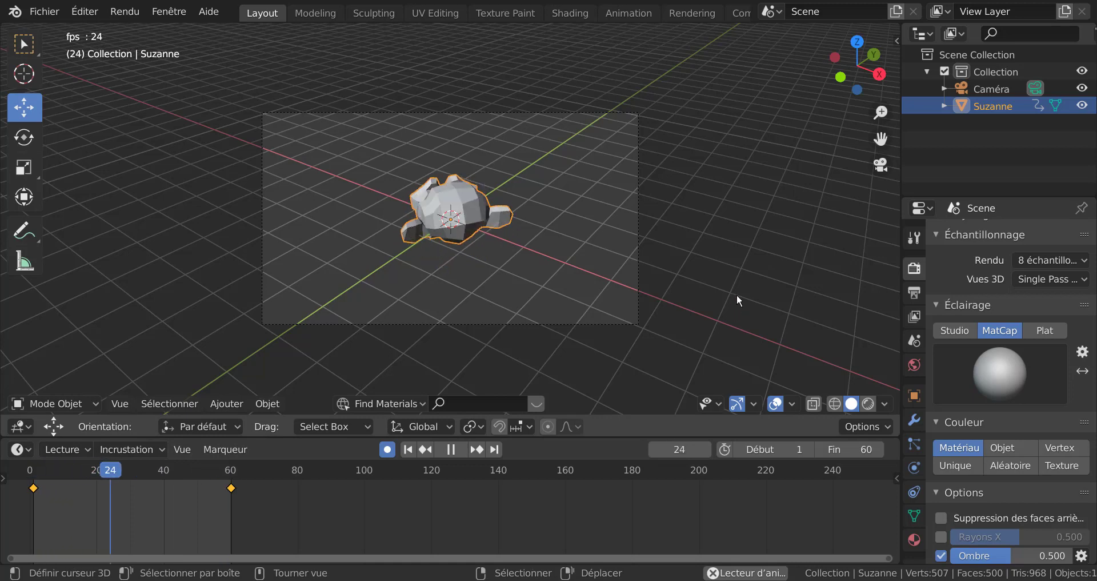
pyautogui.click(451, 450)
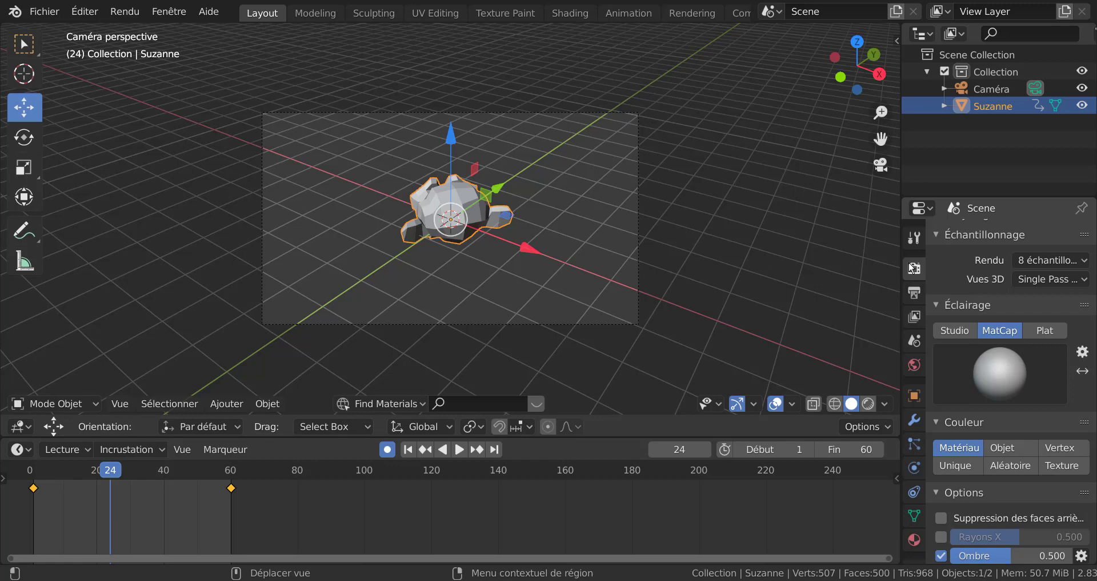
# In Render Properties, set the viewport colour to Aléatoire (random).
pyautogui.click(914, 238)
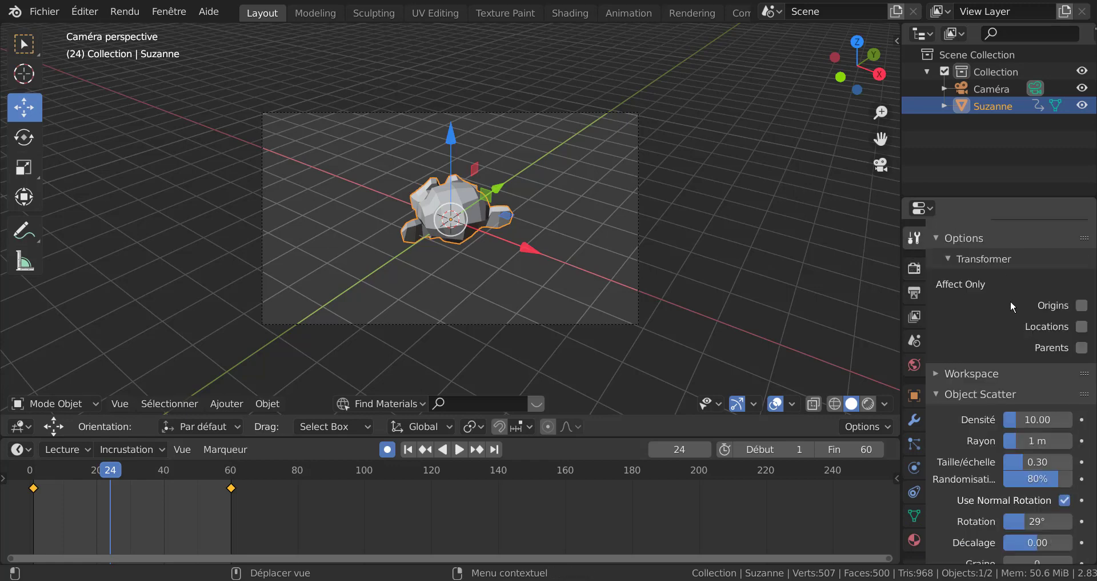
pyautogui.scroll(-1, 1010, 343)
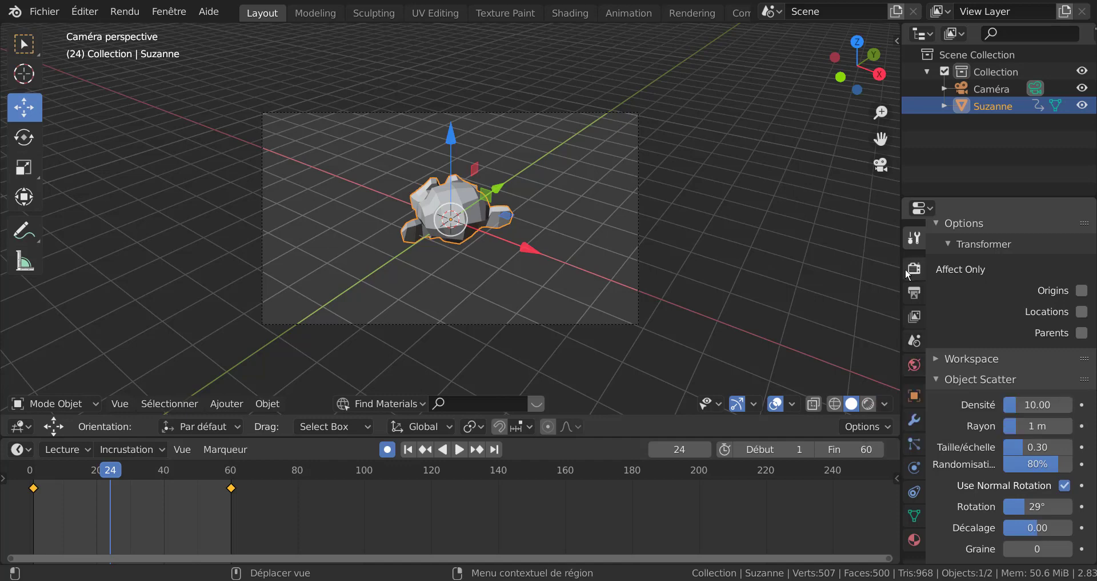
pyautogui.click(913, 293)
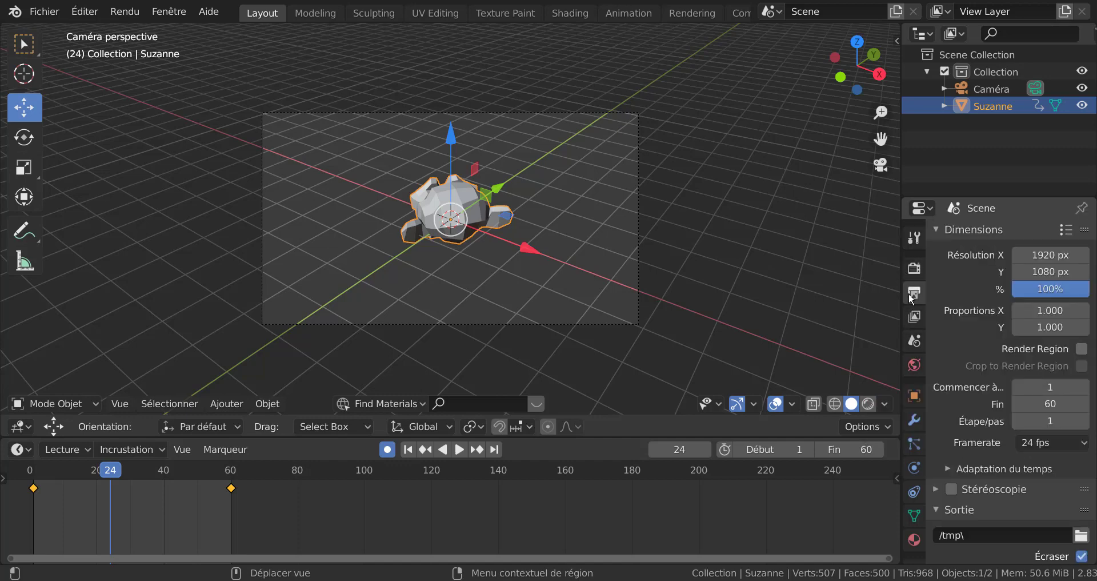
pyautogui.click(911, 270)
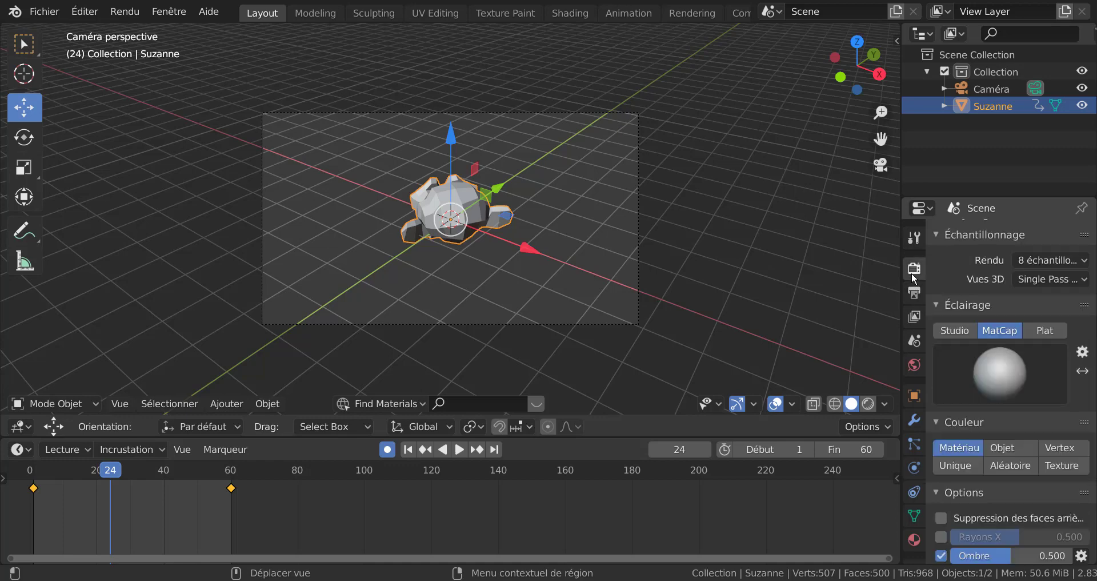
pyautogui.scroll(-3, 961, 348)
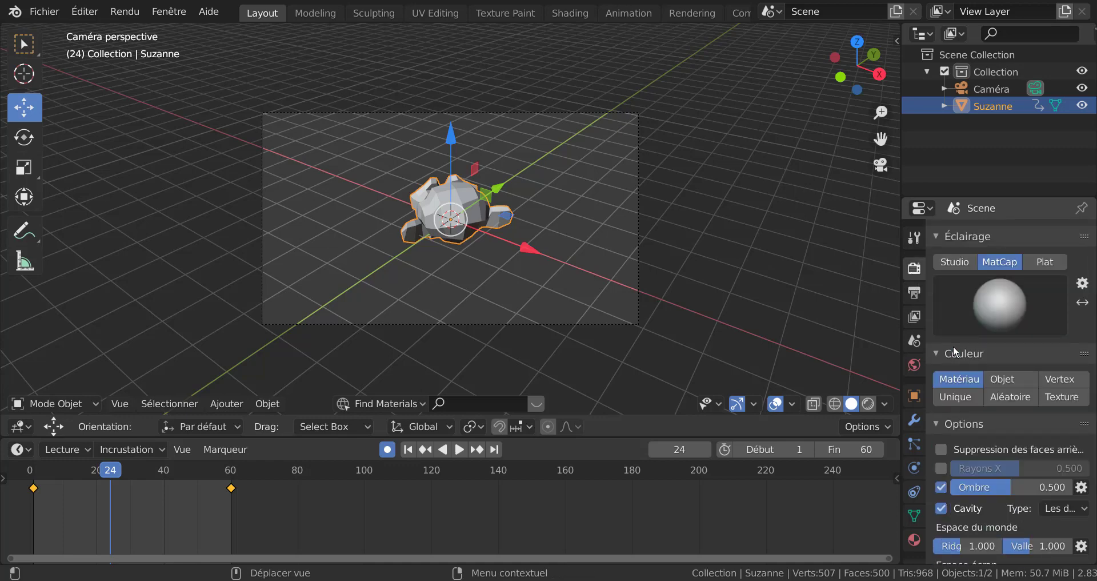
pyautogui.click(1009, 397)
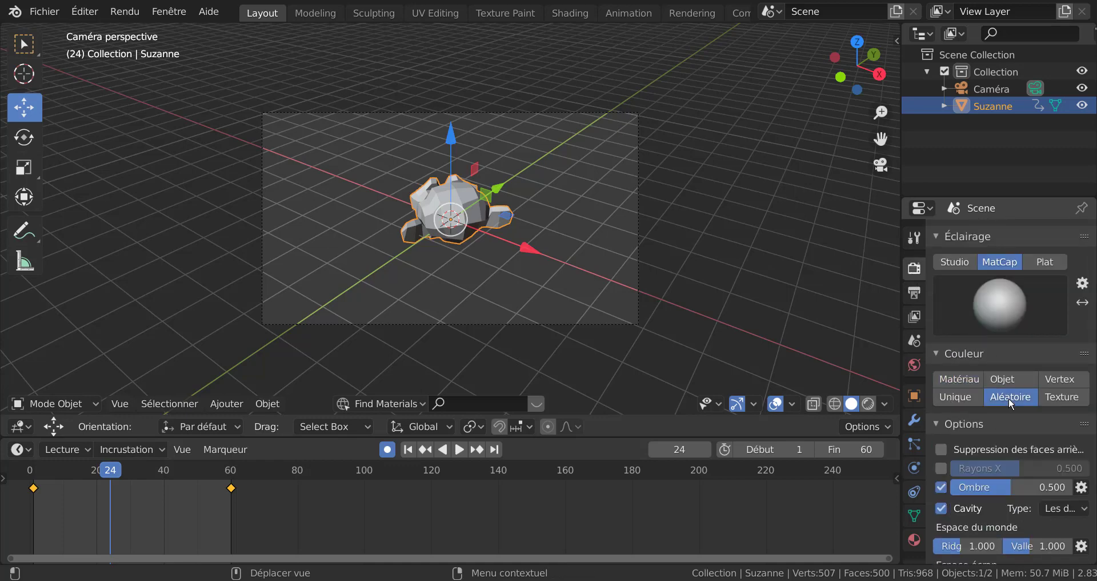
# Switch the viewport to Rendered shading and play the rotation animation, then stop it.
pyautogui.click(866, 404)
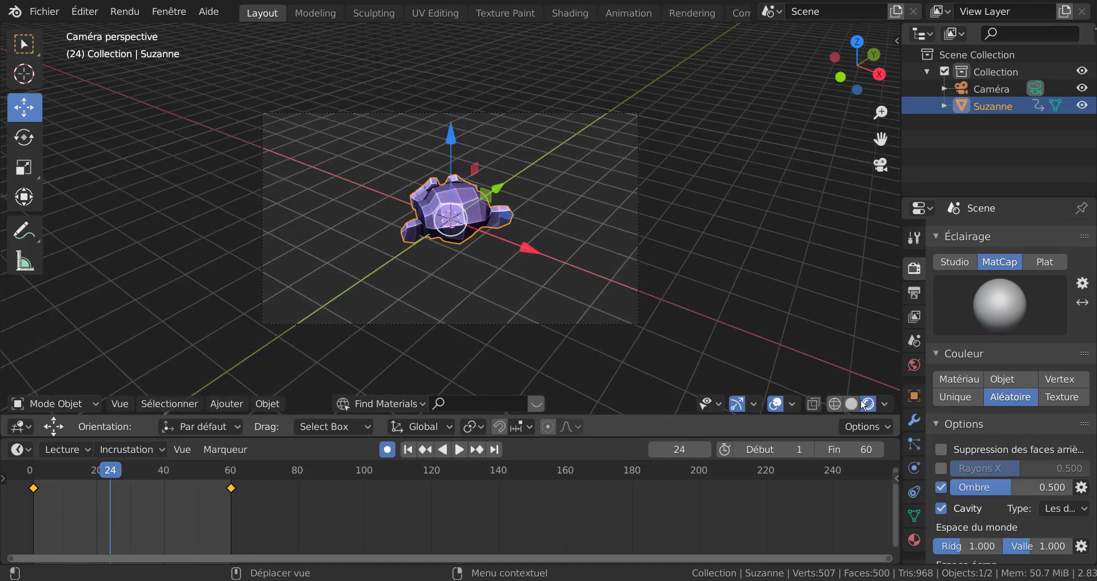
pyautogui.scroll(-2, 759, 348)
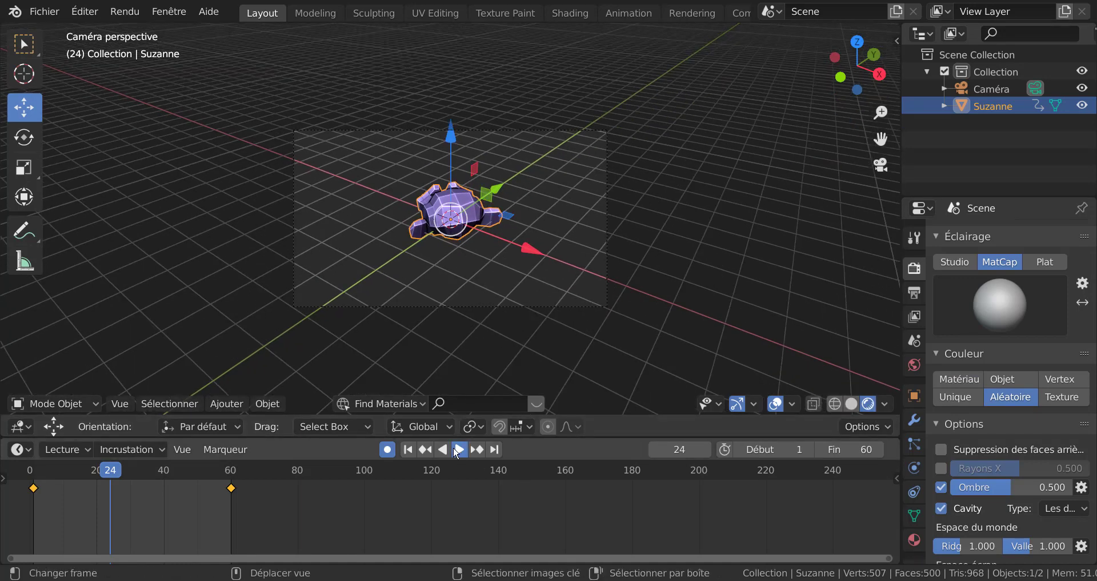
pyautogui.click(457, 450)
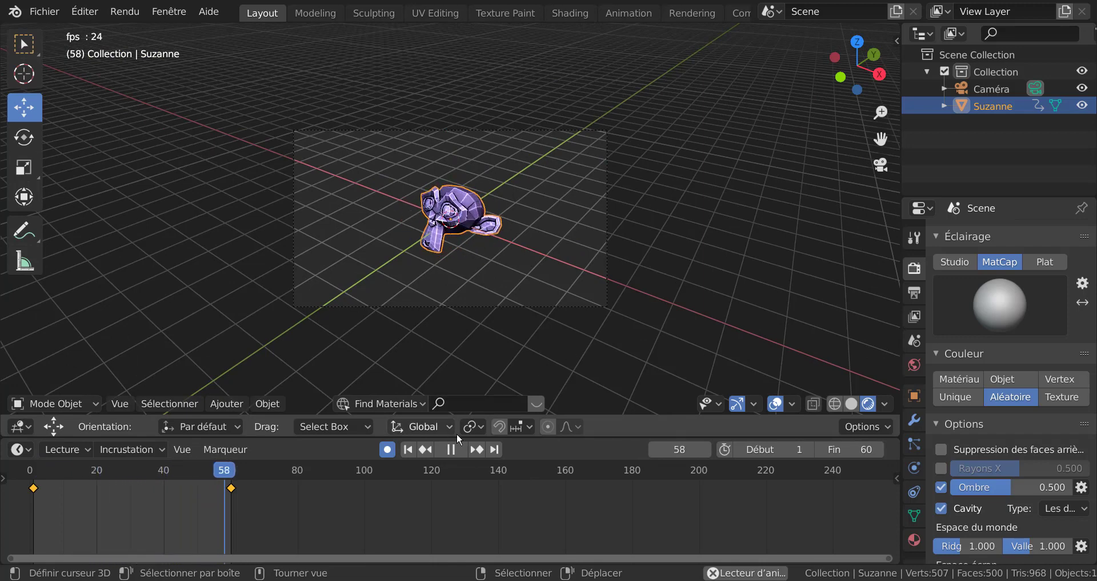
pyautogui.click(451, 449)
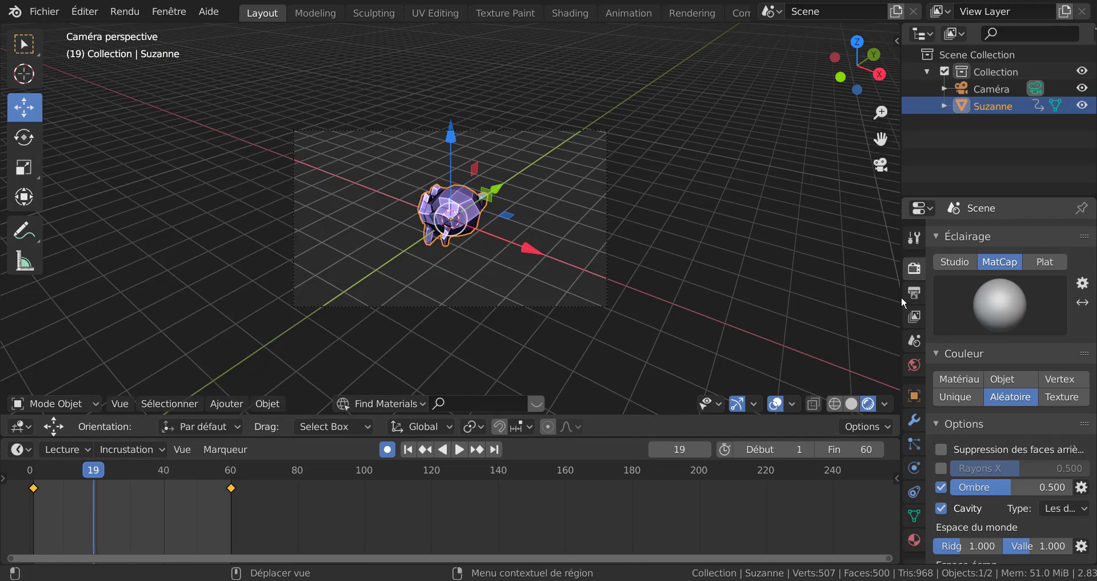
# Widen the properties panel and open Output Properties showing 1920×1080, frames 1–60 and /tmp\ output.
pyautogui.moveTo(902, 297); pyautogui.dragTo(840, 308)
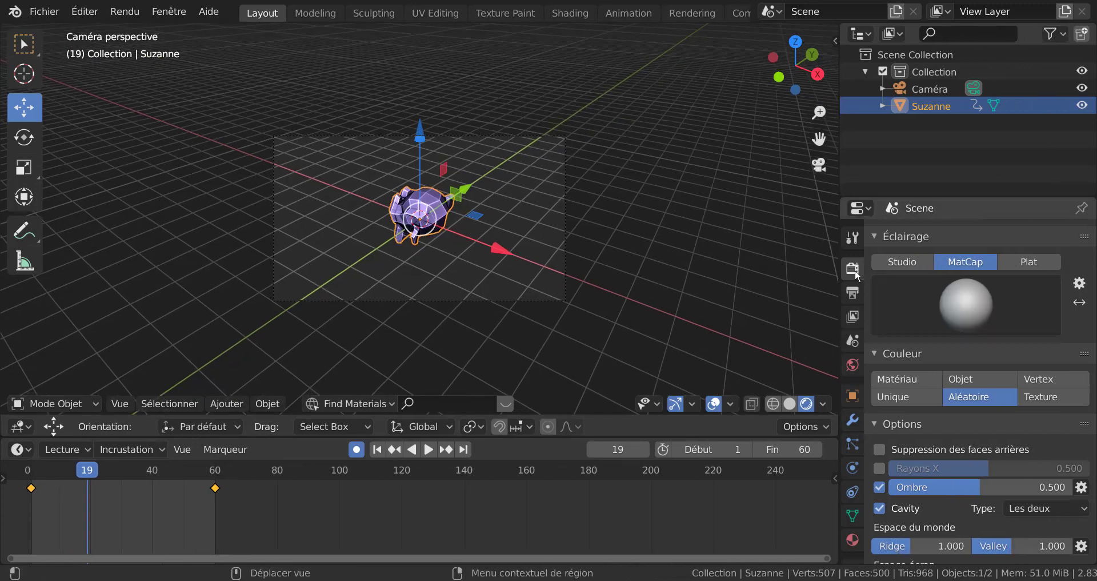
pyautogui.scroll(4, 955, 235)
pyautogui.scroll(2, 1038, 287)
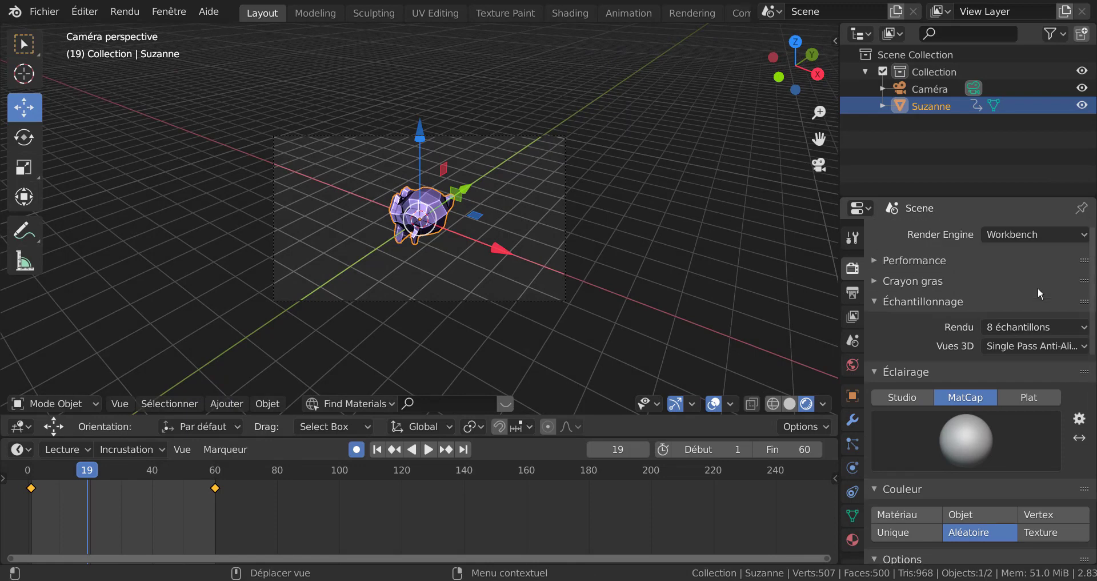
pyautogui.scroll(-2, 886, 389)
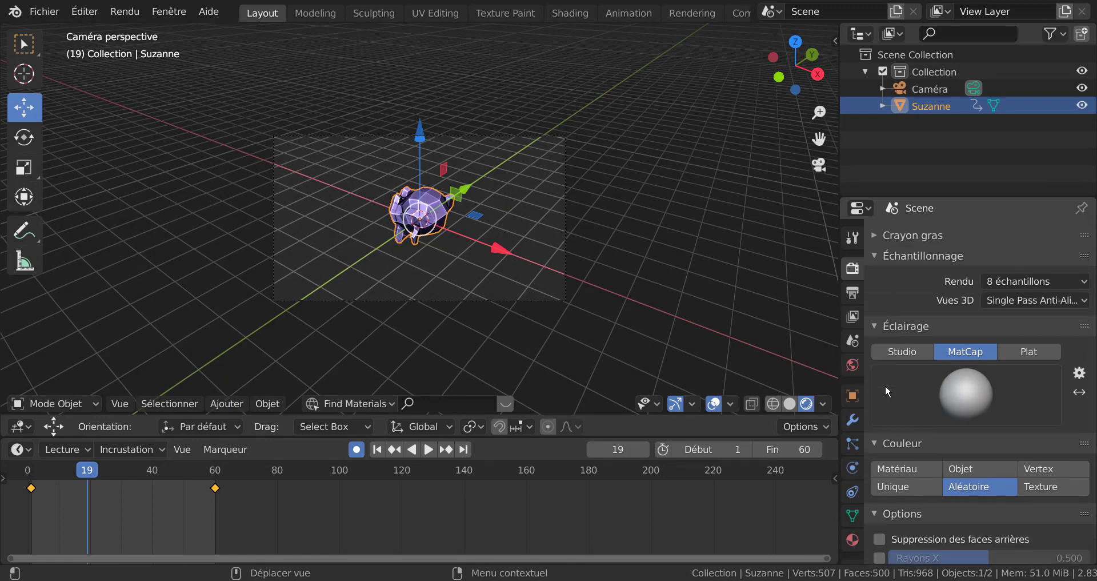
pyautogui.scroll(2, 886, 388)
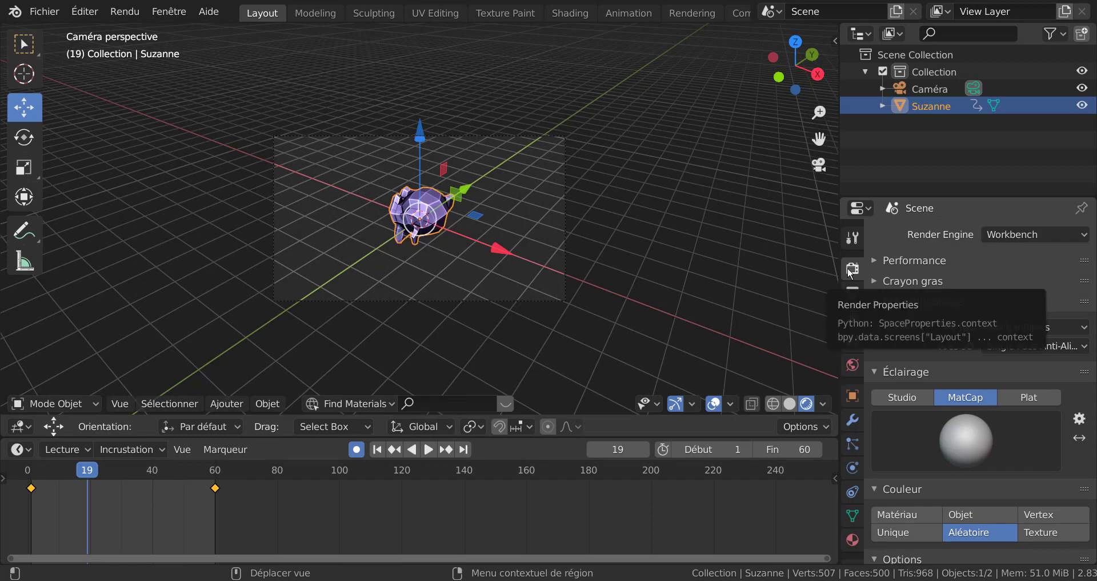
pyautogui.click(852, 297)
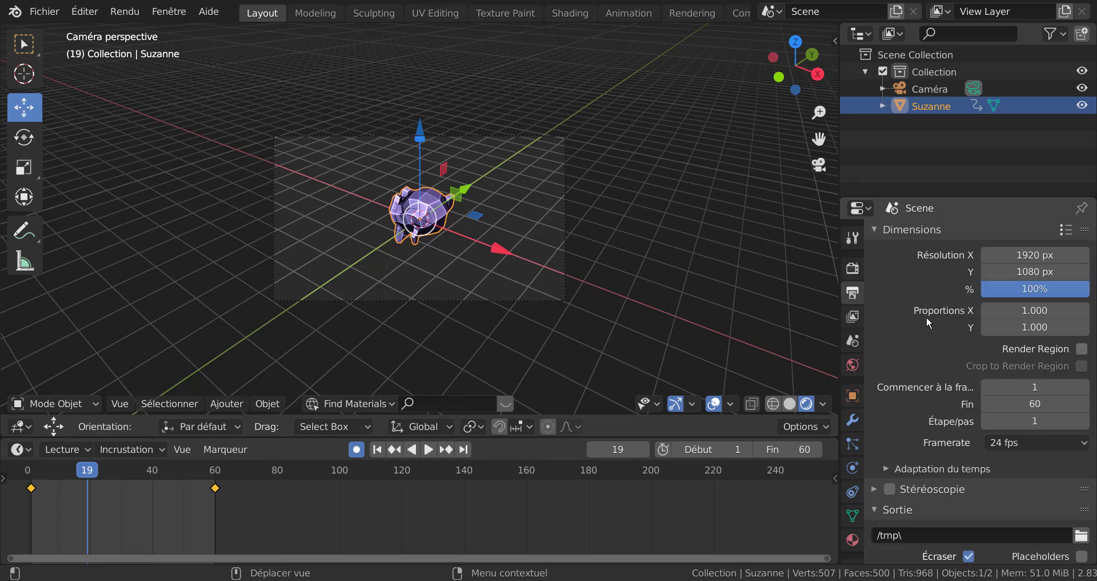
pyautogui.scroll(-3, 918, 312)
pyautogui.scroll(4, 918, 312)
pyautogui.scroll(-1, 1033, 400)
pyautogui.scroll(1, 1031, 343)
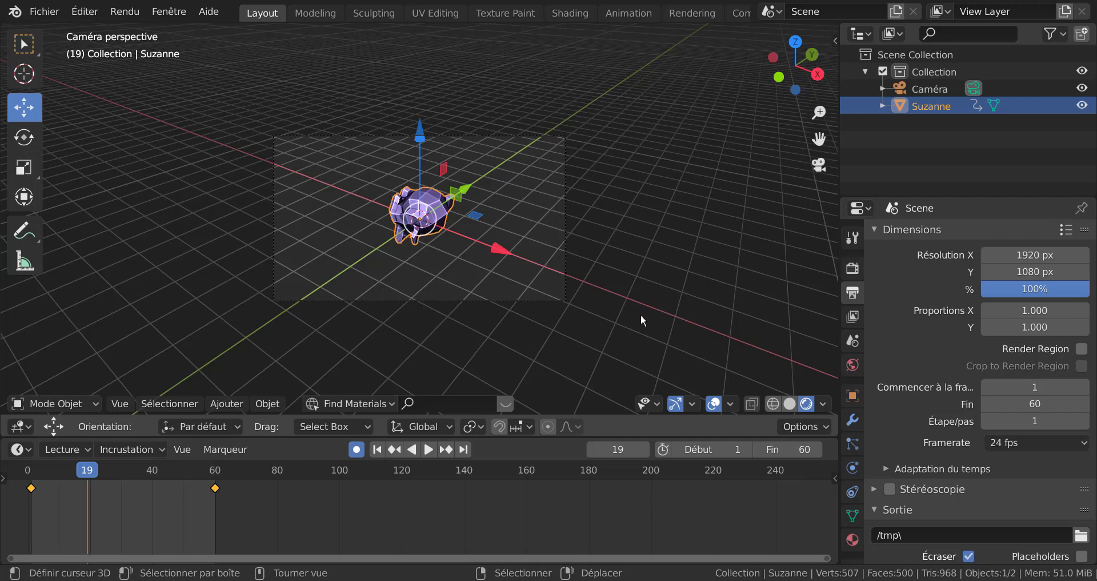
pyautogui.click(852, 267)
pyautogui.click(1015, 233)
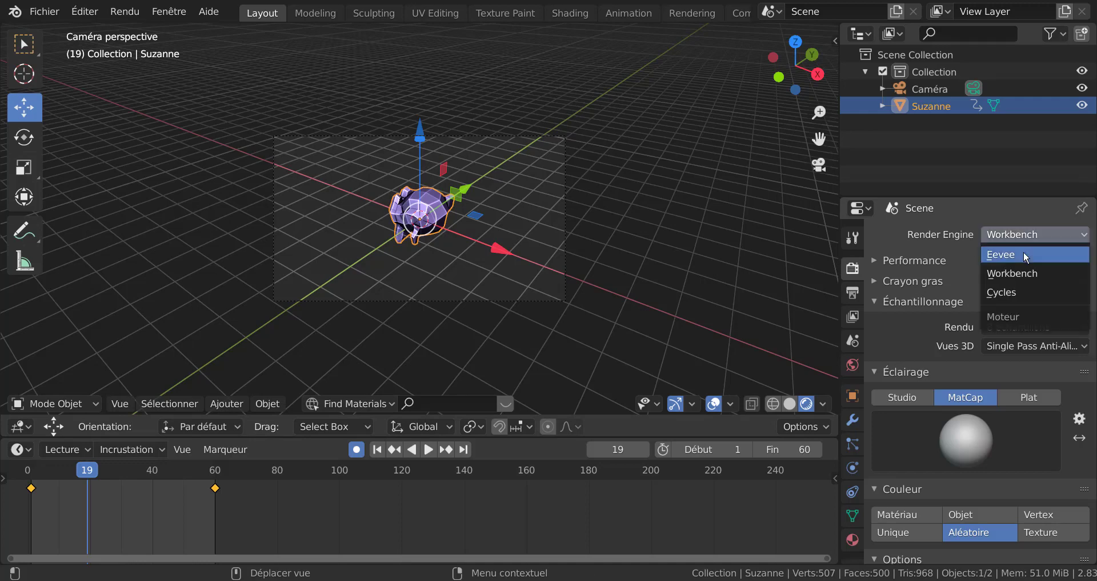
pyautogui.click(1024, 255)
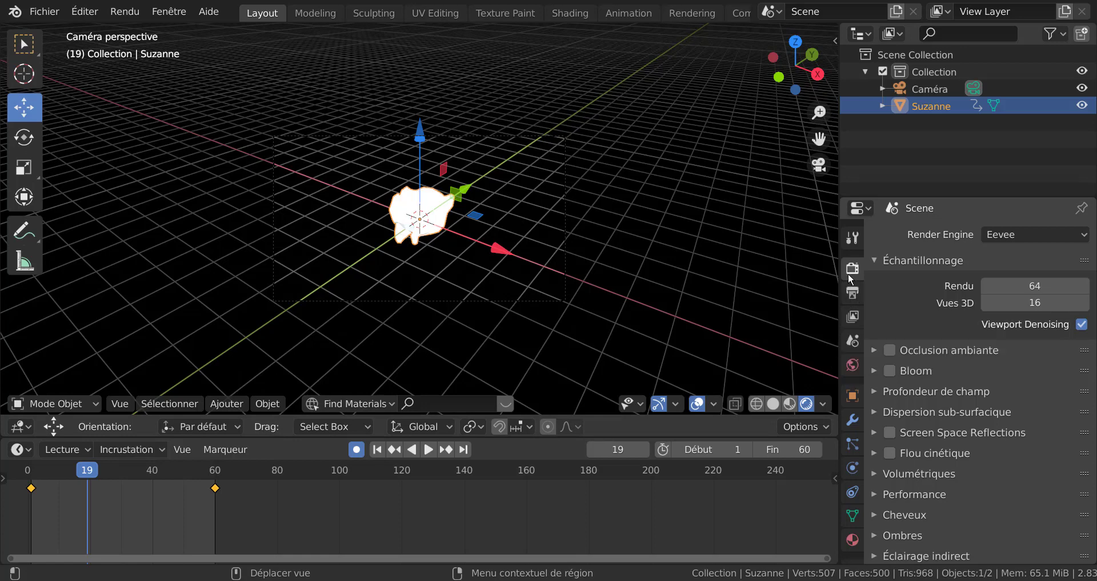
pyautogui.click(852, 297)
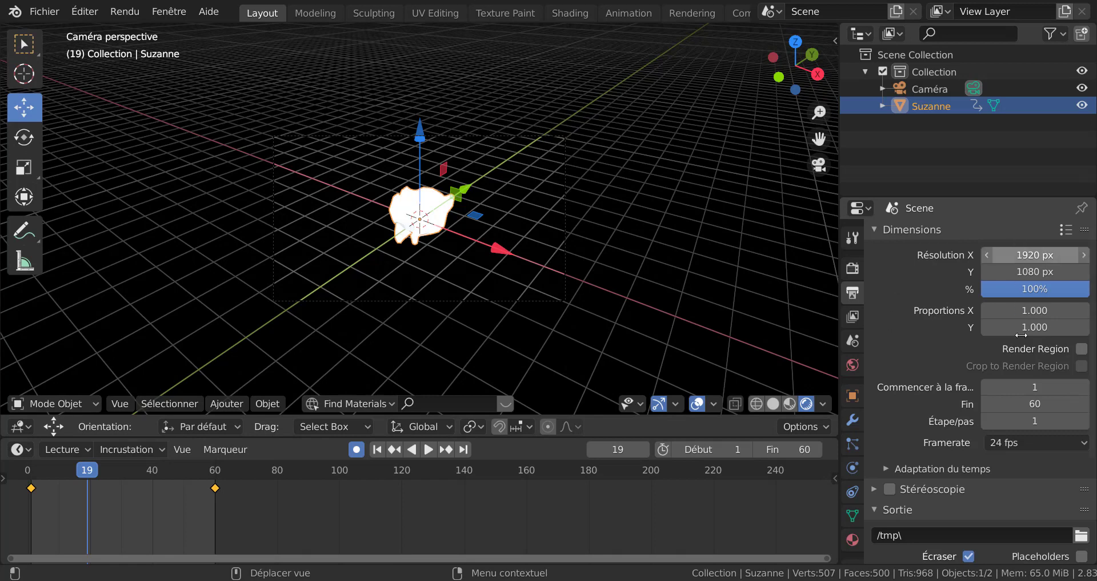
pyautogui.scroll(-5, 1029, 388)
pyautogui.scroll(4, 1029, 394)
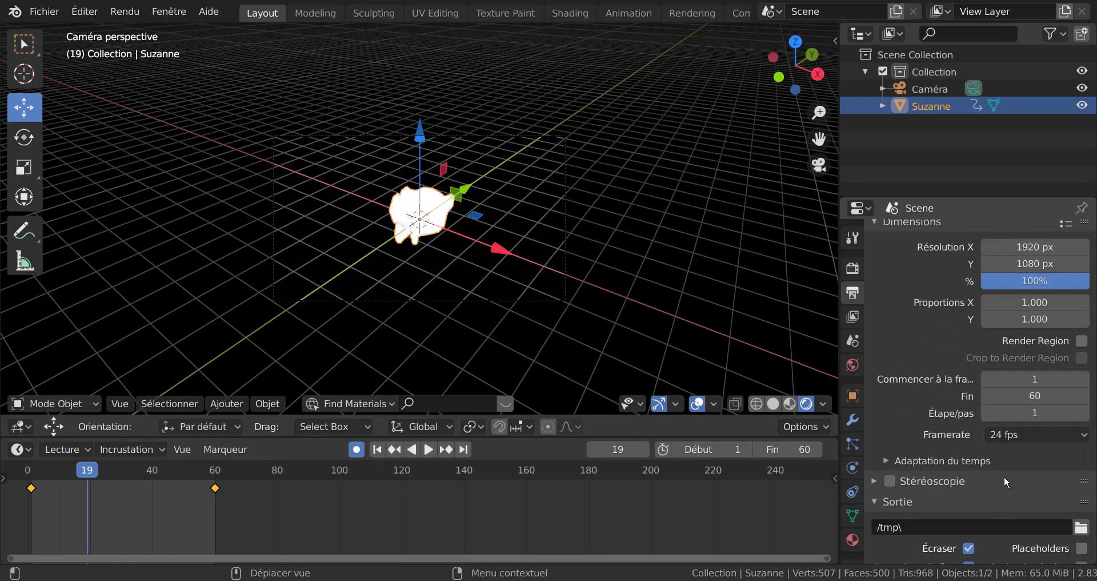
pyautogui.scroll(1, 1029, 388)
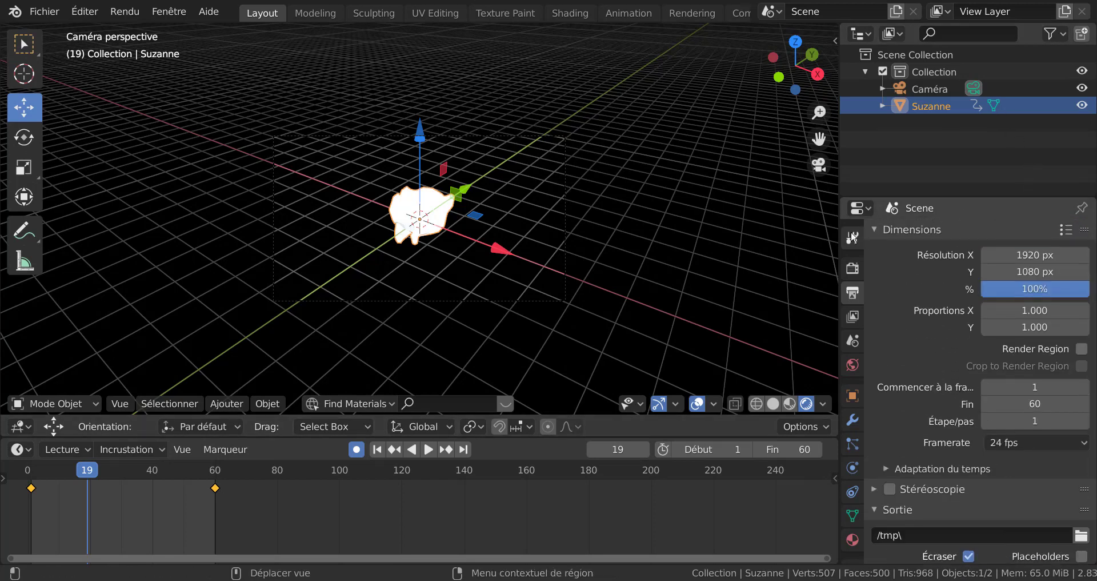
pyautogui.click(851, 274)
pyautogui.click(1040, 234)
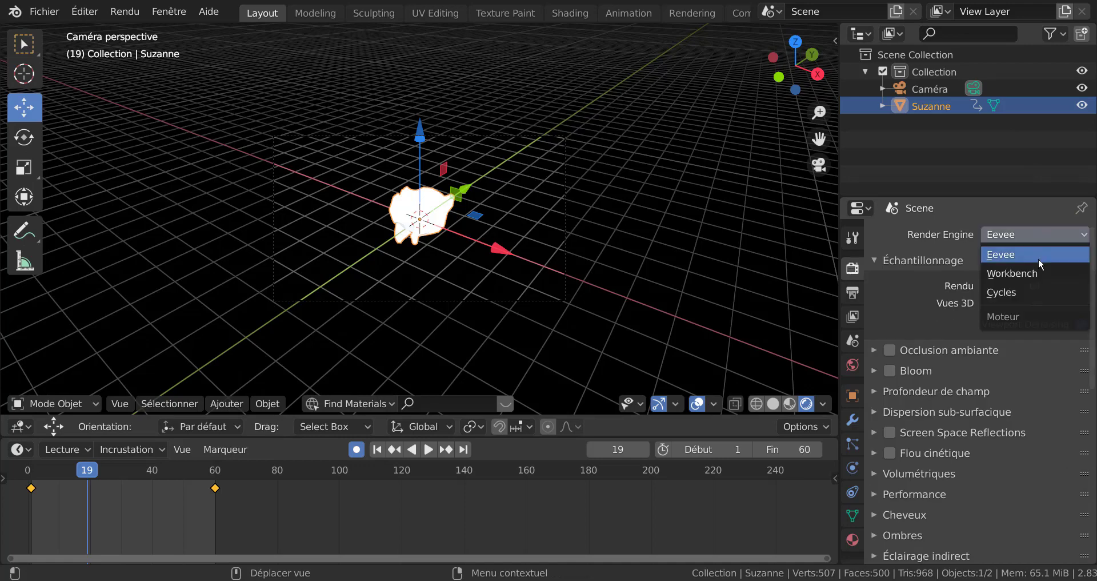
pyautogui.click(1028, 291)
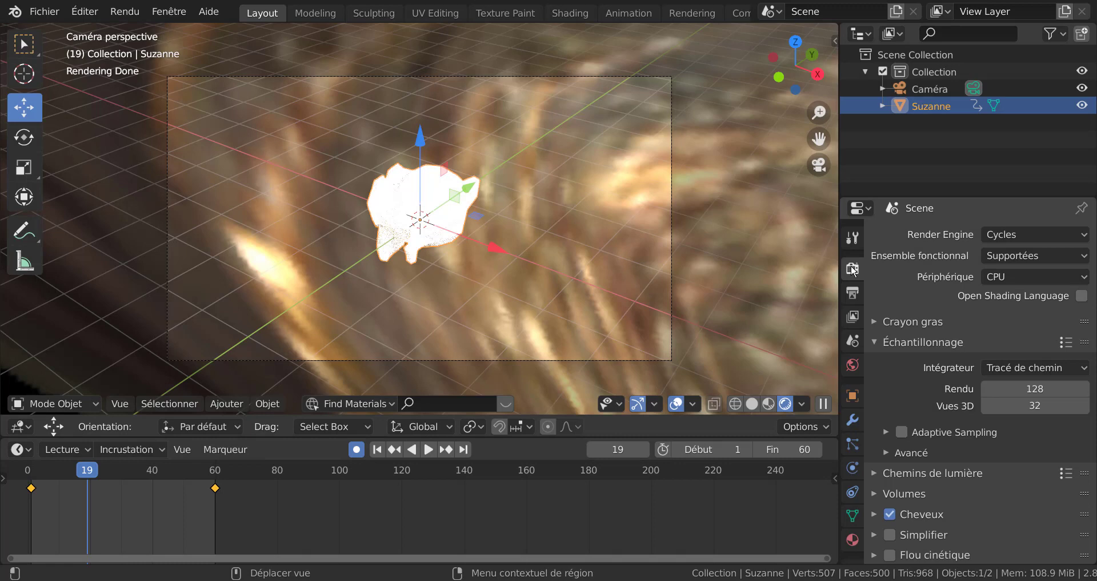
pyautogui.click(856, 293)
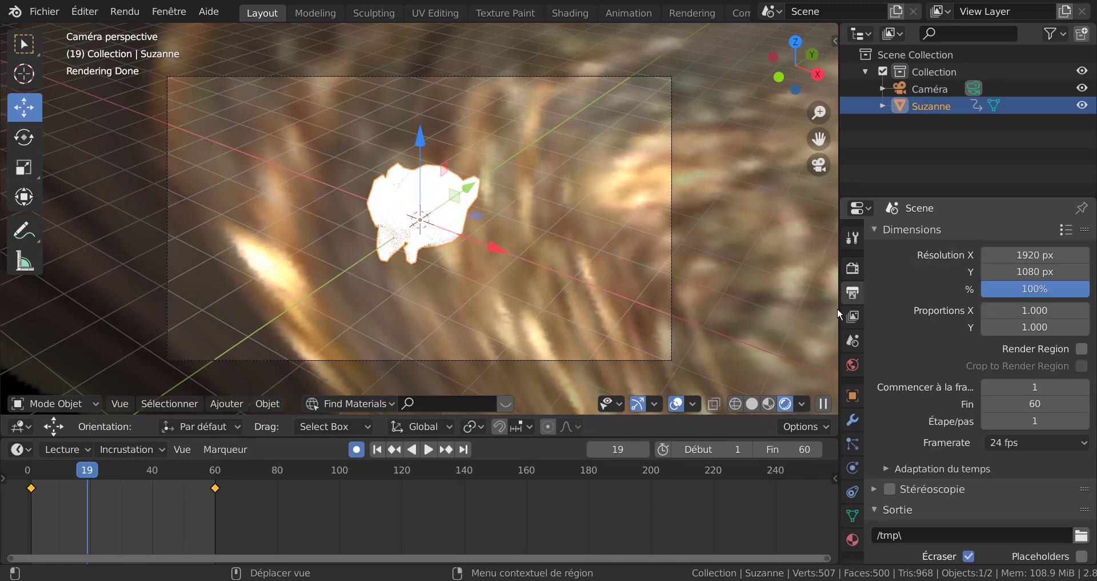
pyautogui.scroll(-5, 971, 355)
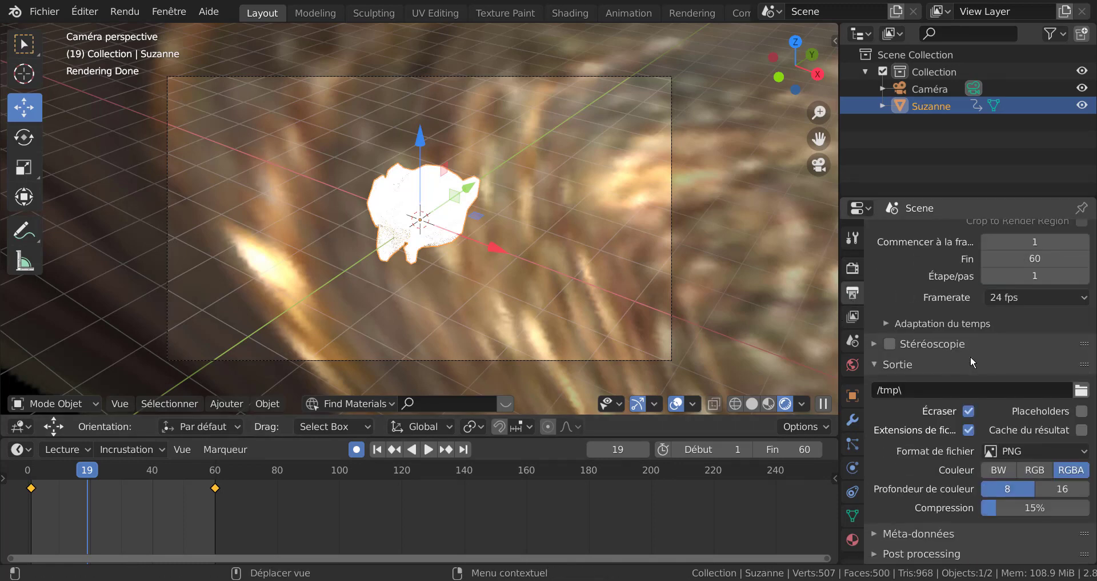
pyautogui.scroll(5, 970, 356)
pyautogui.scroll(1, 970, 356)
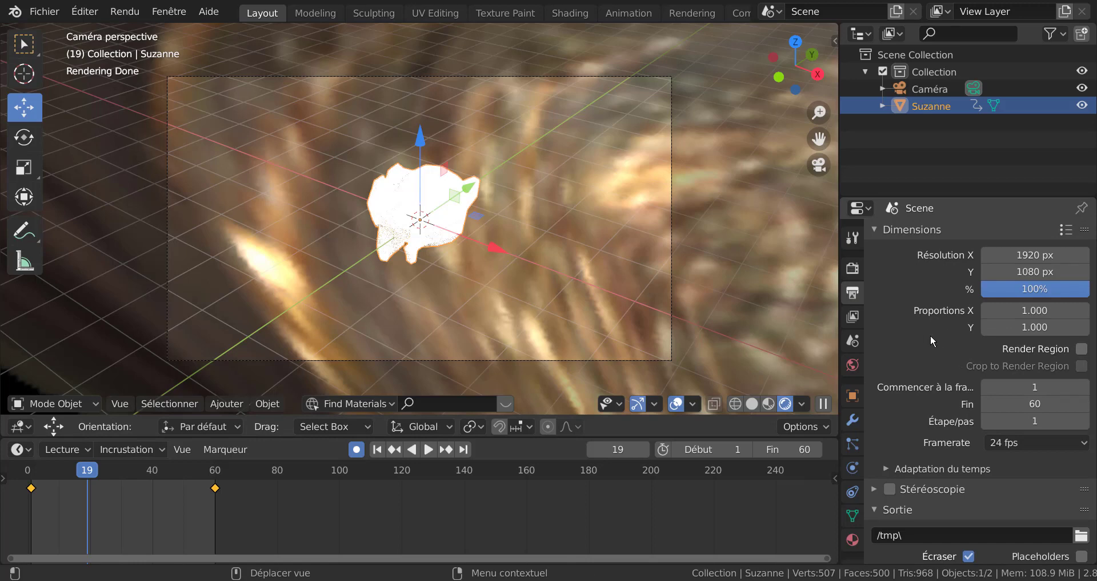
pyautogui.click(849, 270)
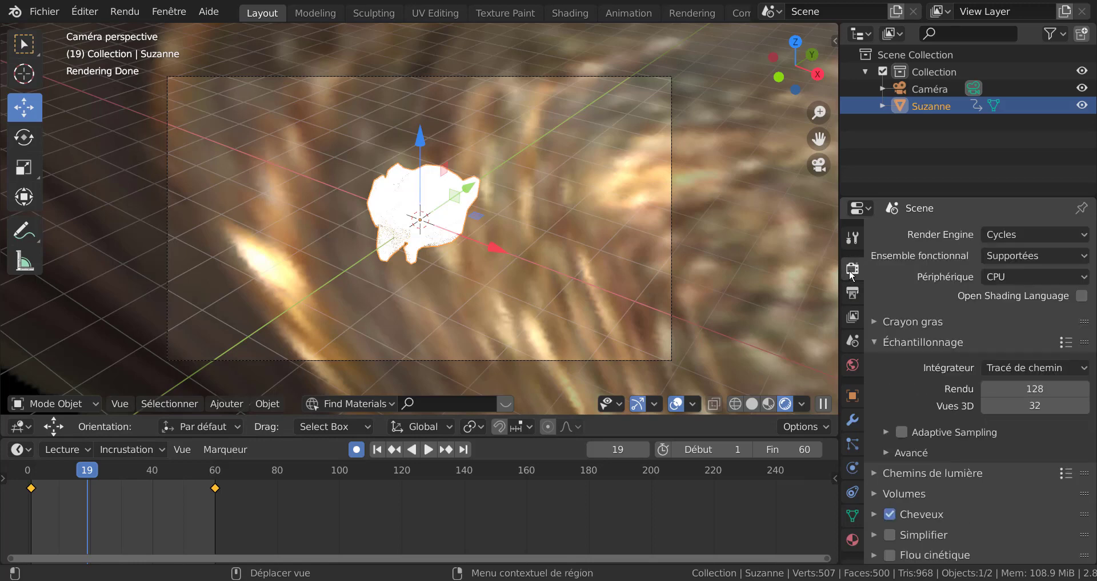
pyautogui.click(1013, 231)
pyautogui.click(1027, 276)
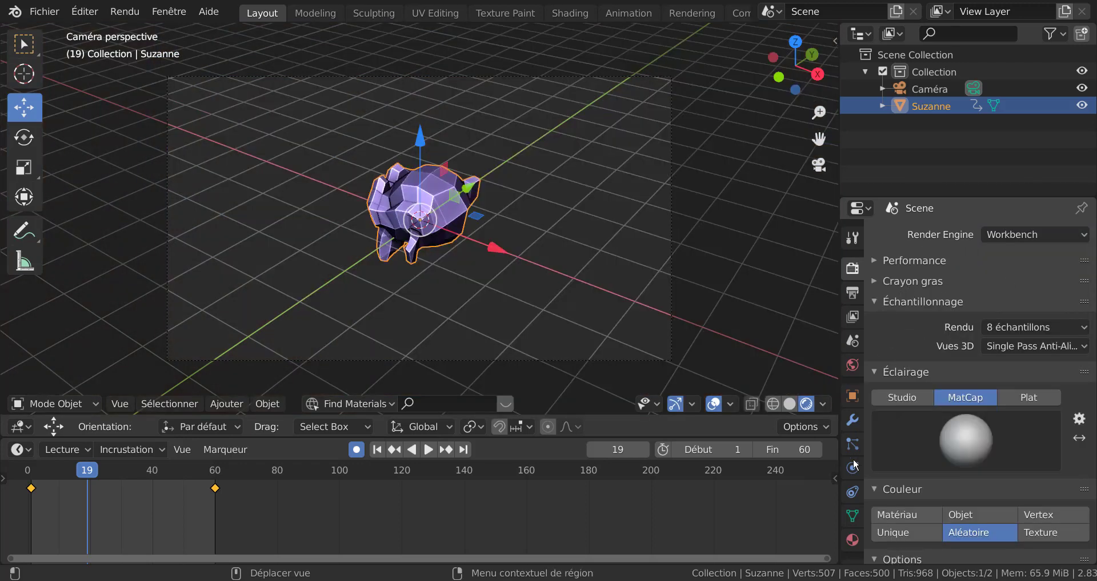
pyautogui.click(852, 292)
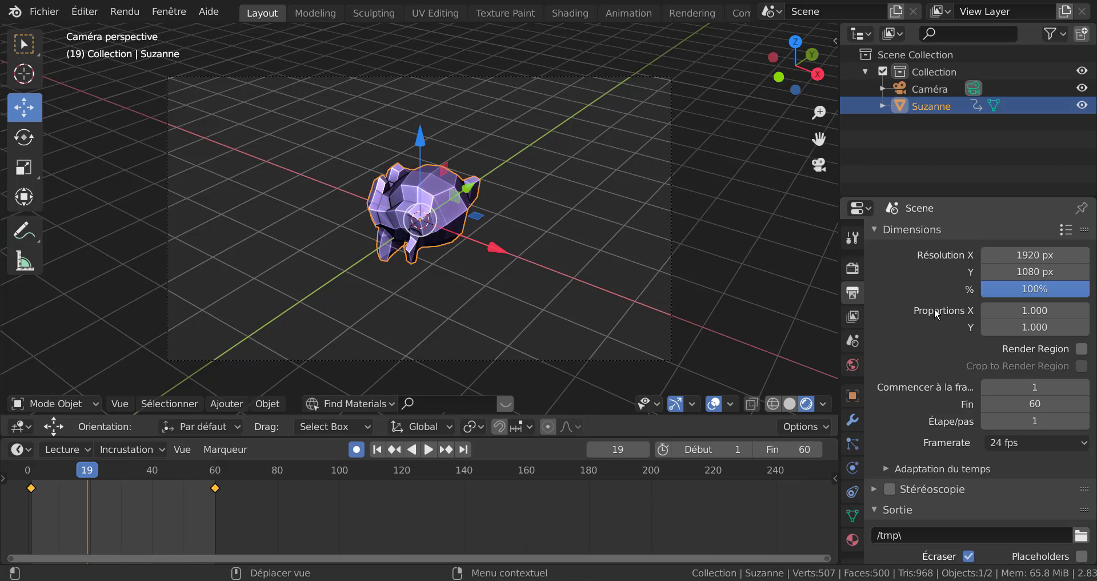
pyautogui.moveTo(1035, 255)
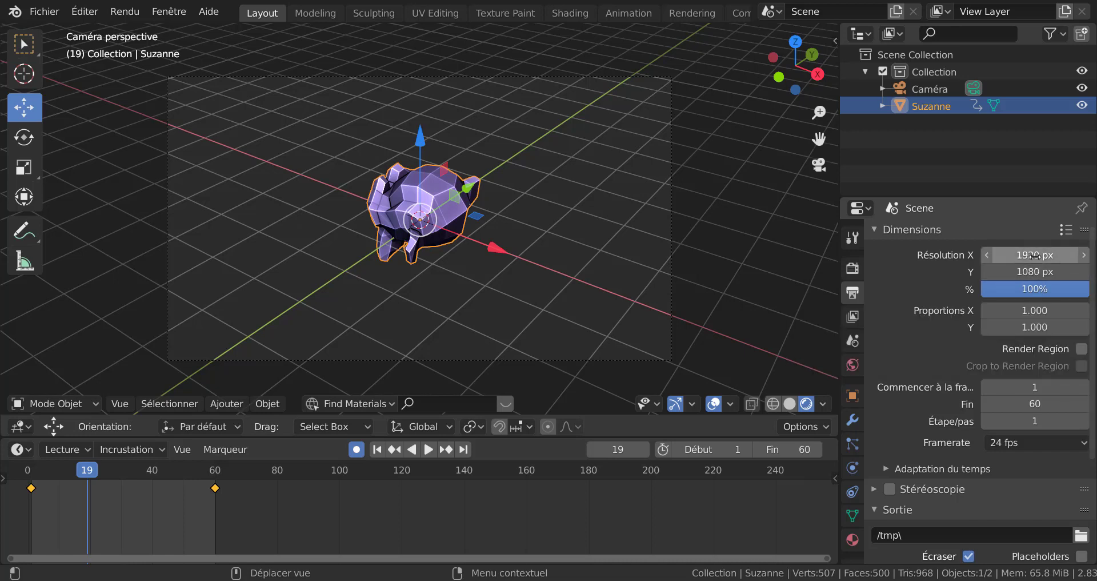
# Set Résolution % to 50, drag it up to 100%, then down to 16%.
pyautogui.click(1032, 289)
pyautogui.write('50')
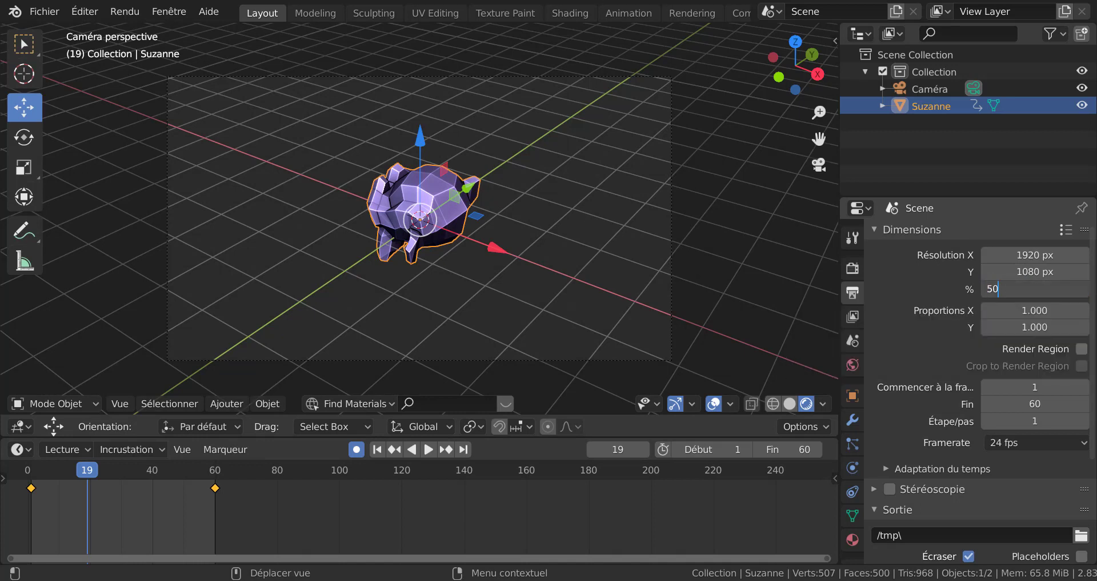
pyautogui.press('Return')
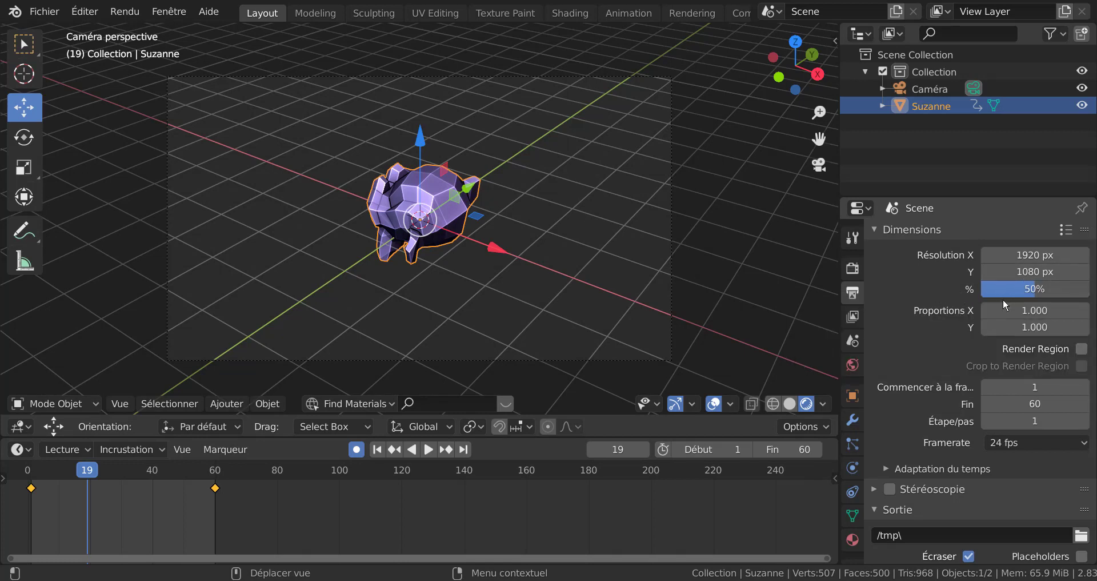
pyautogui.moveTo(1034, 290)
pyautogui.mouseDown()
pyautogui.moveTo(1086, 289)
pyautogui.moveTo(982, 290)
pyautogui.moveTo(1003, 290)
pyautogui.mouseUp()
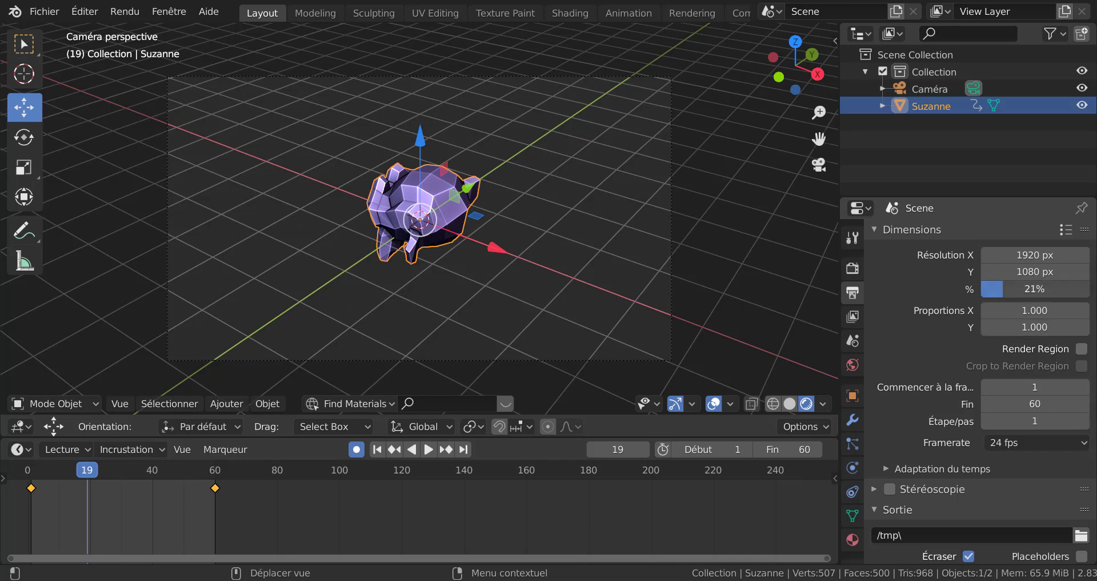
pyautogui.moveTo(997, 289); pyautogui.dragTo(992, 290)
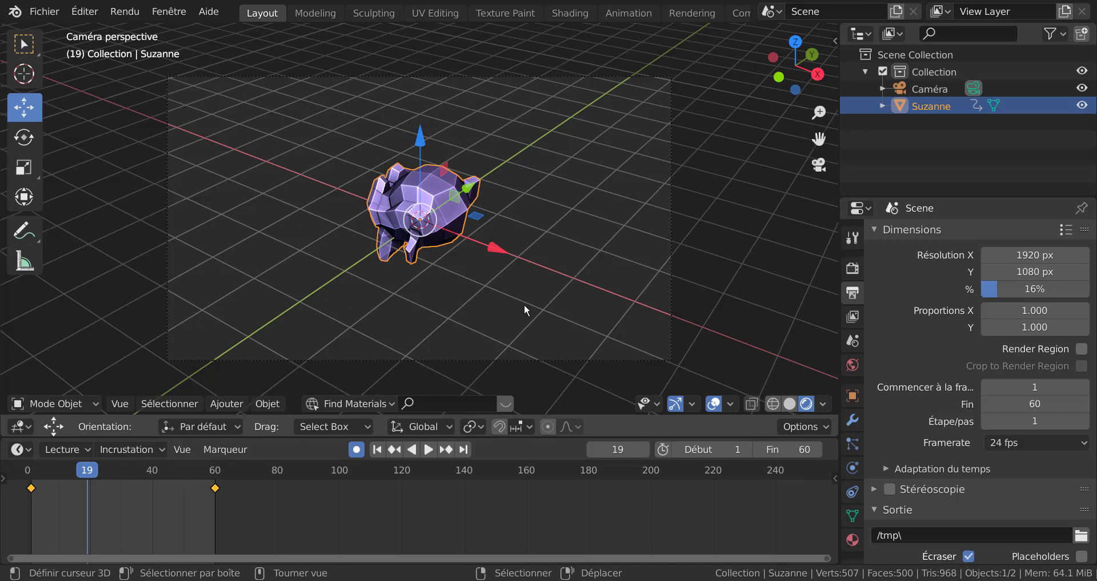
pyautogui.press('F12')
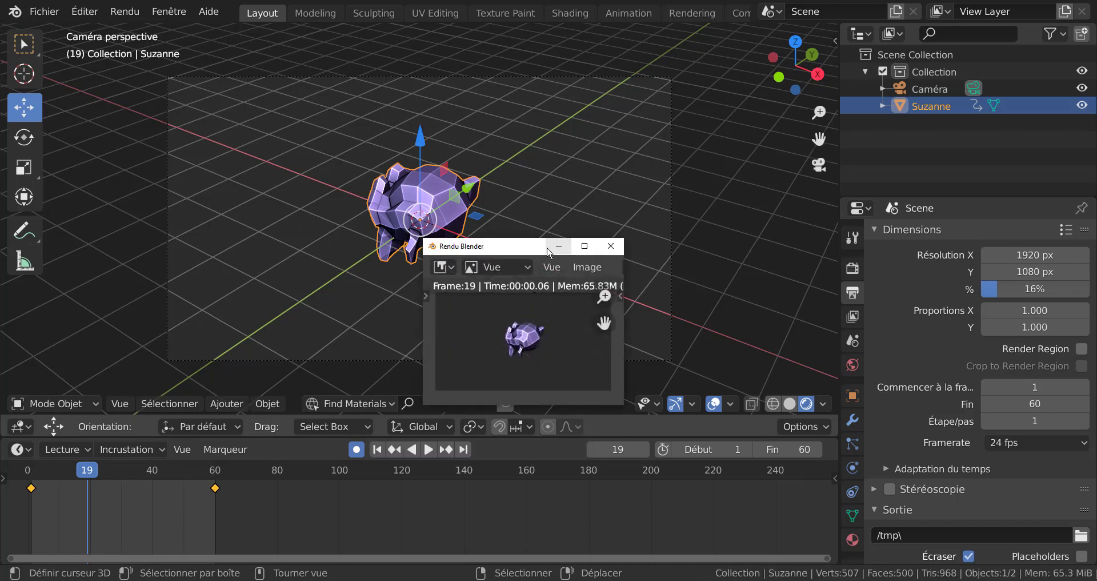
pyautogui.moveTo(527, 247); pyautogui.dragTo(571, 166)
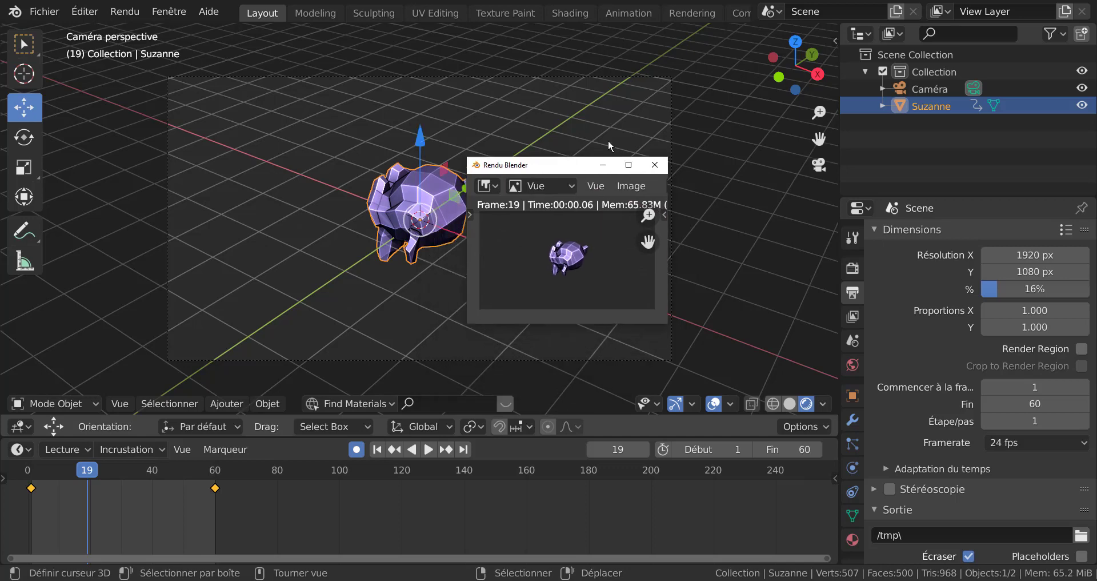
pyautogui.click(629, 165)
pyautogui.scroll(4, 601, 342)
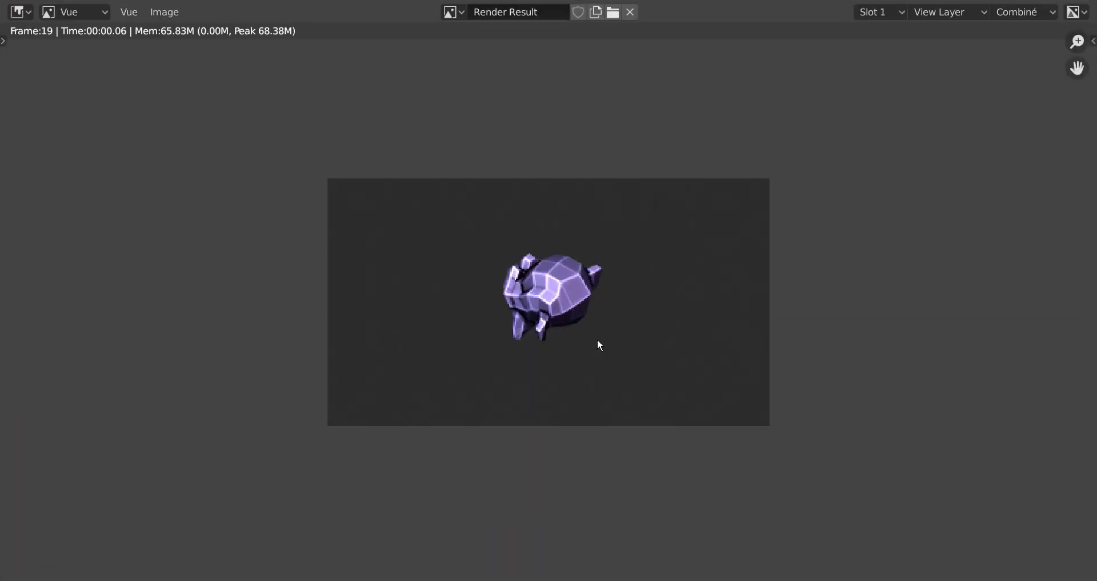
pyautogui.scroll(3, 599, 342)
pyautogui.scroll(-2, 598, 340)
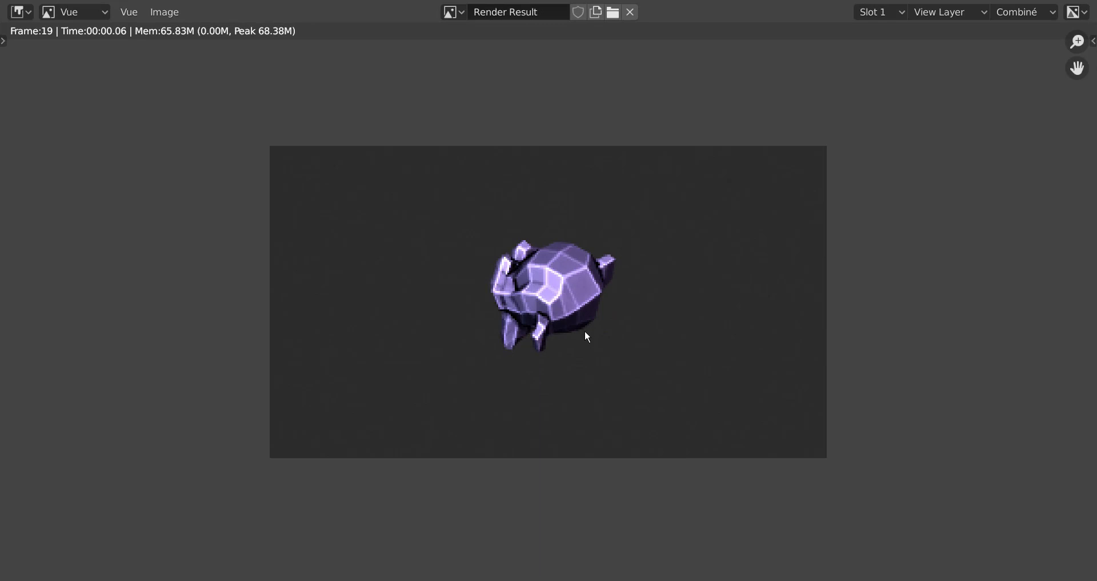
pyautogui.scroll(3, 527, 339)
pyautogui.scroll(-2, 527, 331)
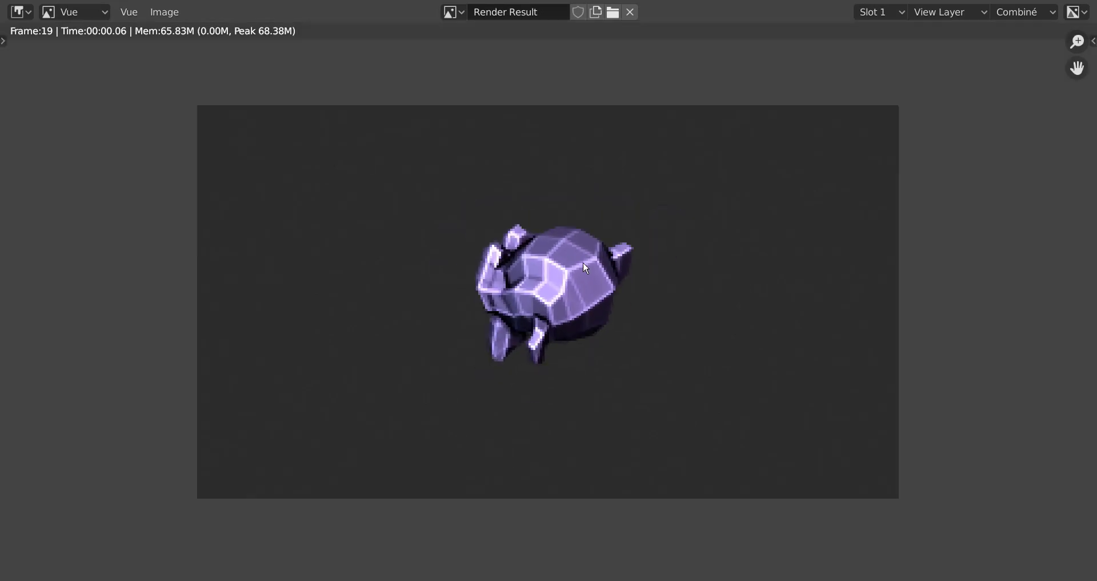
pyautogui.scroll(1, 544, 299)
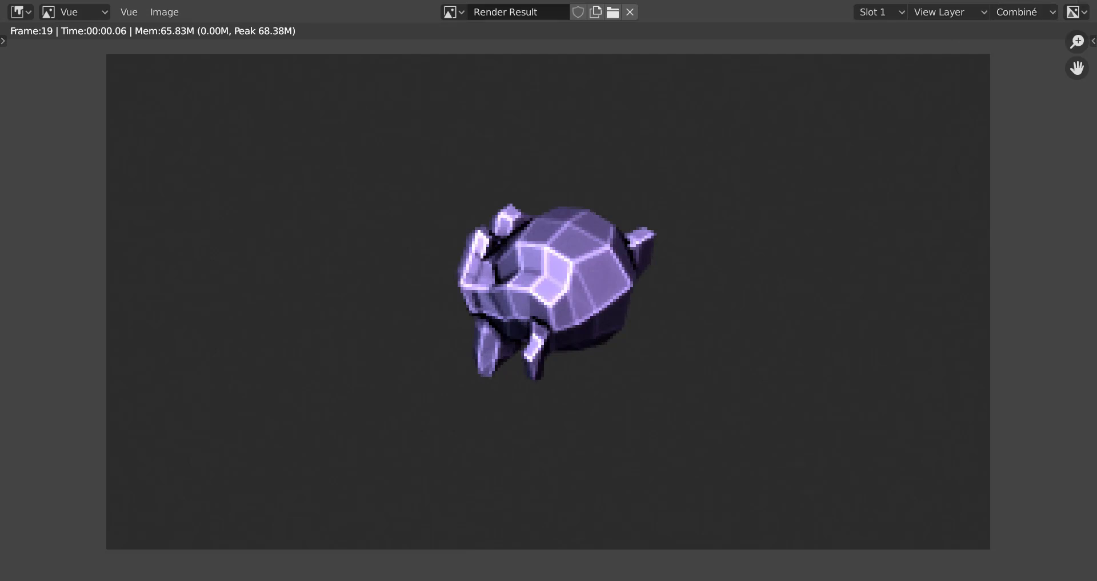
pyautogui.press('Escape')
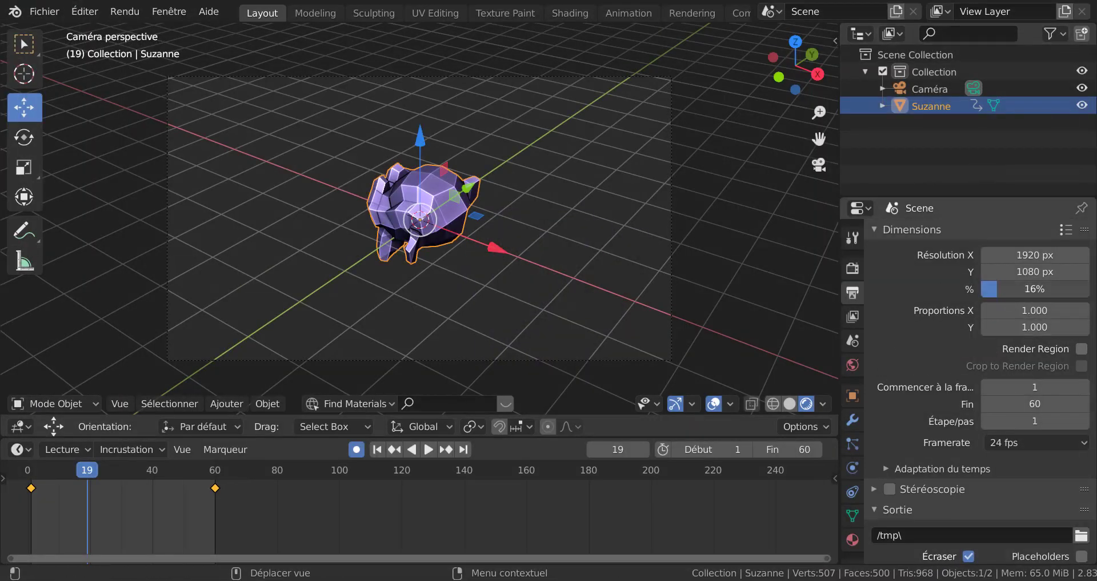
pyautogui.moveTo(997, 289); pyautogui.dragTo(1089, 288)
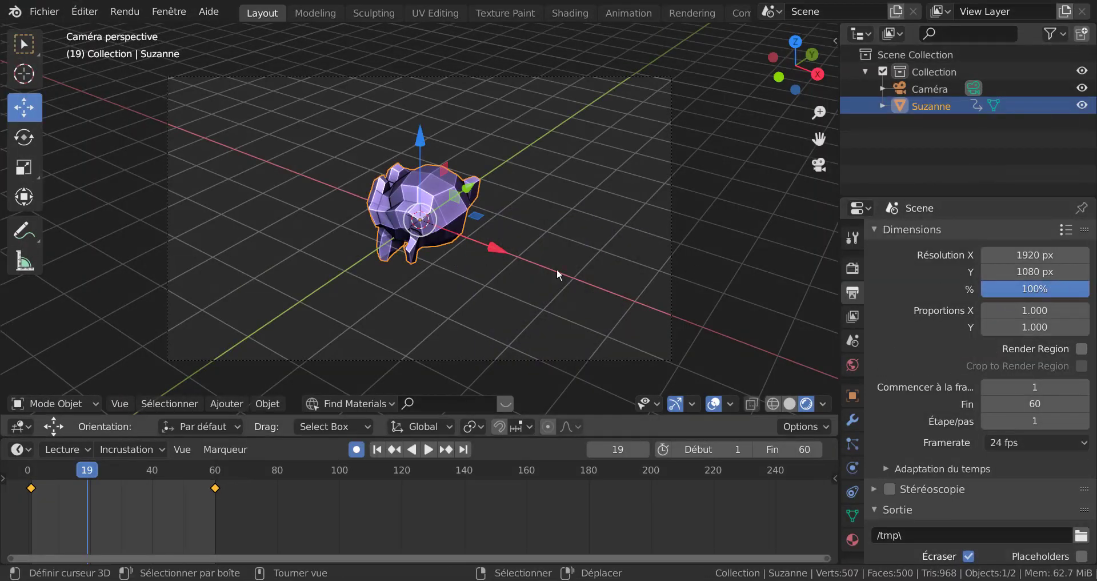
pyautogui.press('F12')
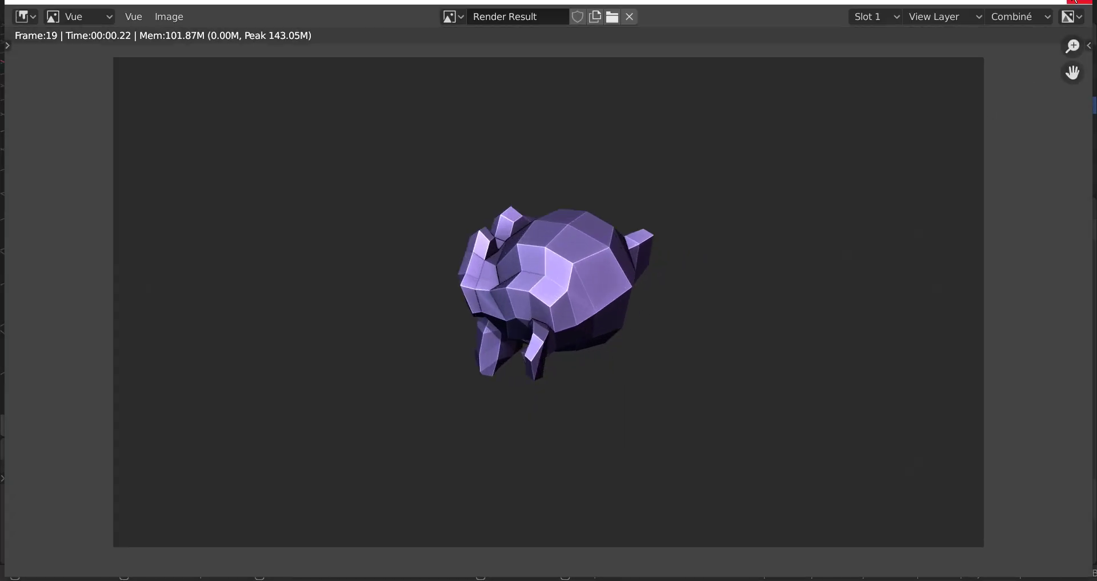
pyautogui.press('Escape')
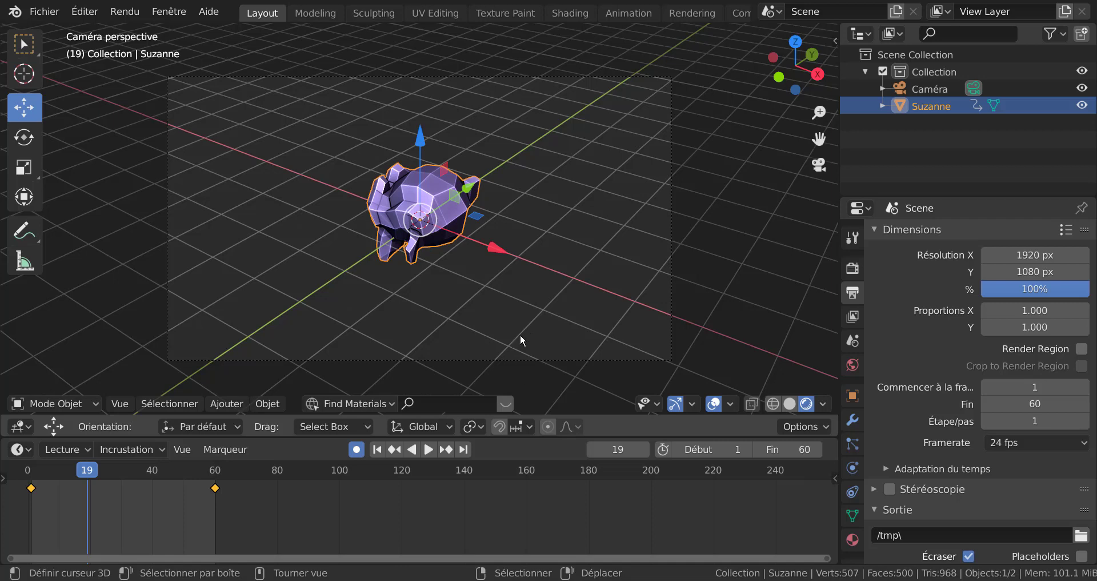
# Set the render resolution scale to 50%.
pyautogui.click(1034, 289)
pyautogui.write('50')
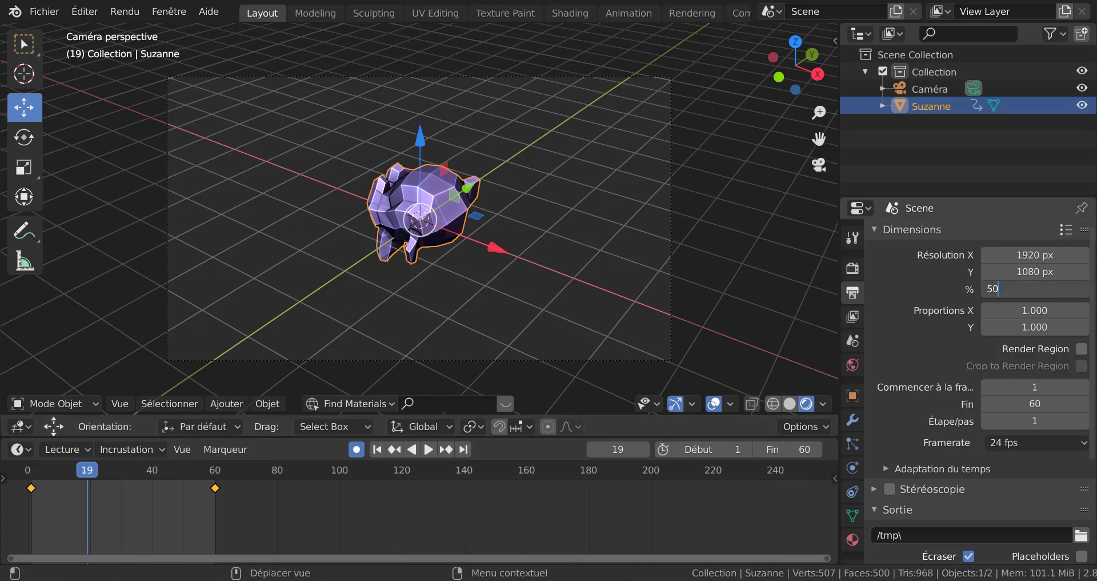
pyautogui.press('Return')
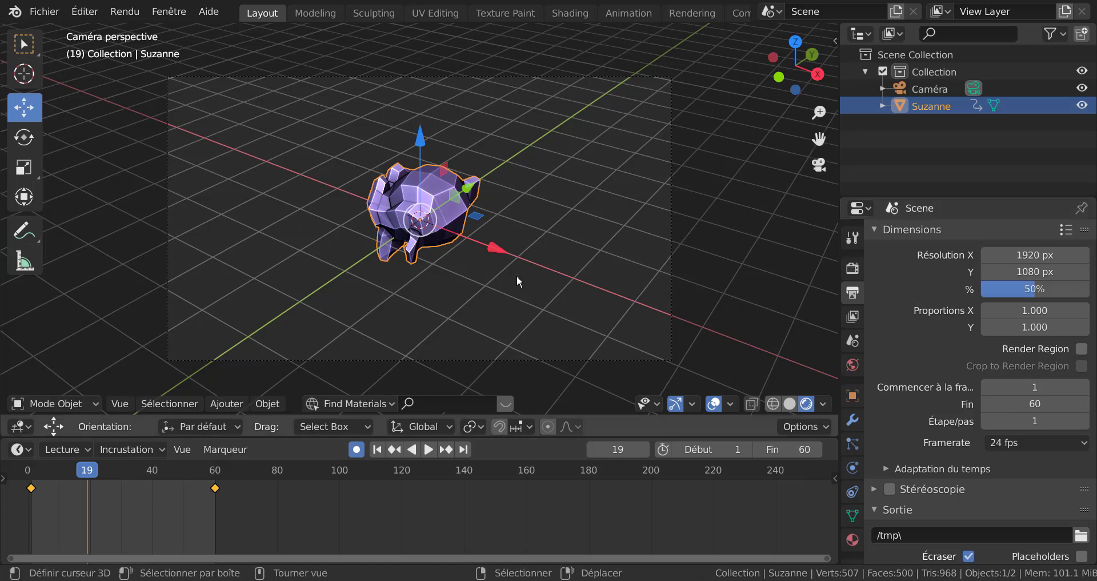
# Render a half-size still of the current frame, inspect it, and close the render window.
pyautogui.press('F12')
pyautogui.scroll(2, 535, 323)
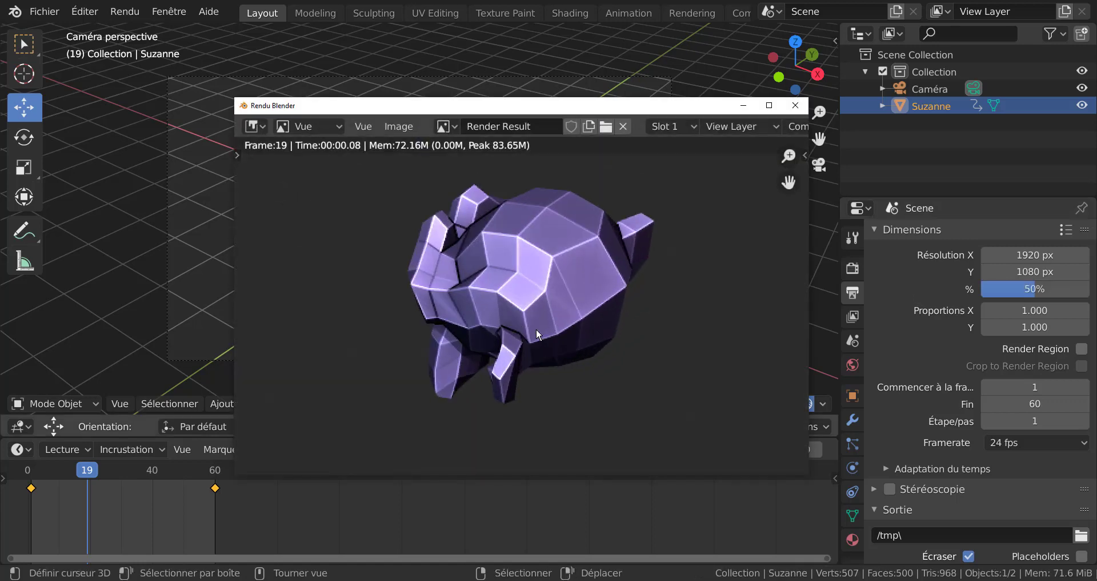
pyautogui.scroll(2, 536, 328)
pyautogui.scroll(-1, 537, 329)
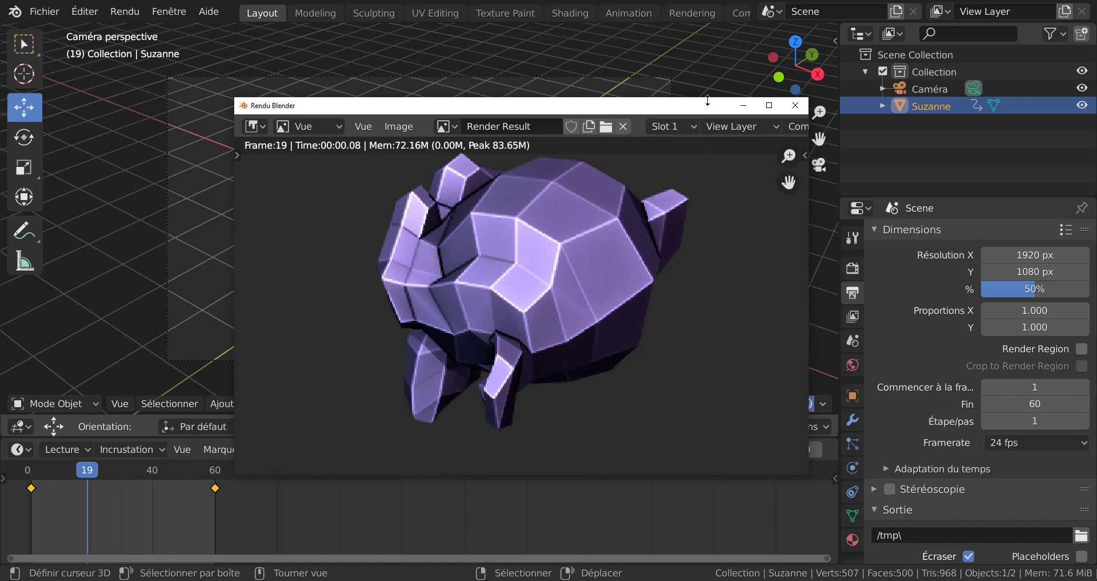
pyautogui.moveTo(670, 106)
pyautogui.mouseDown()
pyautogui.moveTo(605, 102)
pyautogui.moveTo(605, 87)
pyautogui.mouseUp()
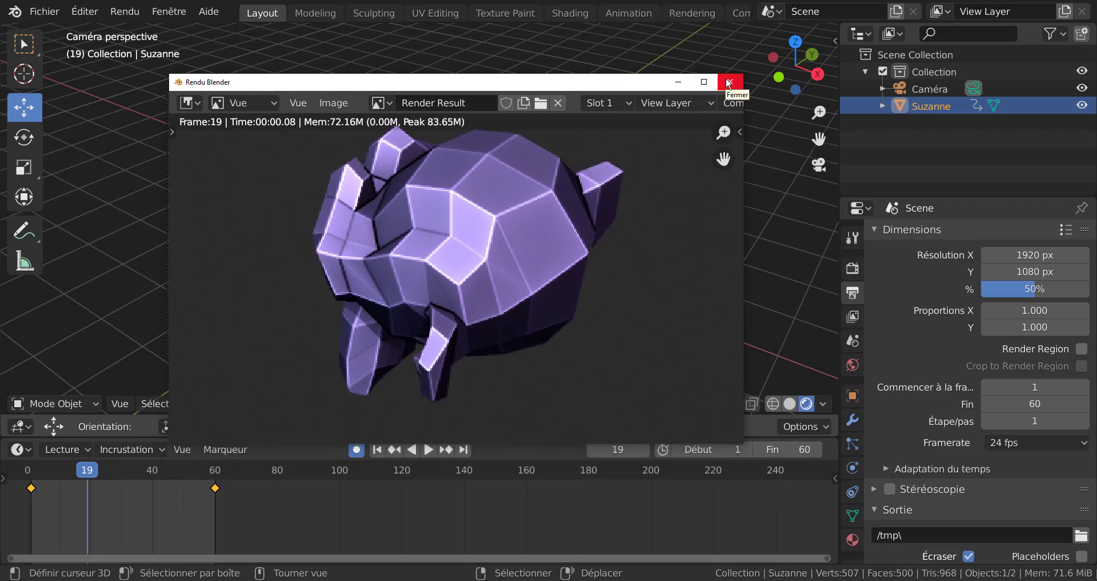
pyautogui.click(729, 83)
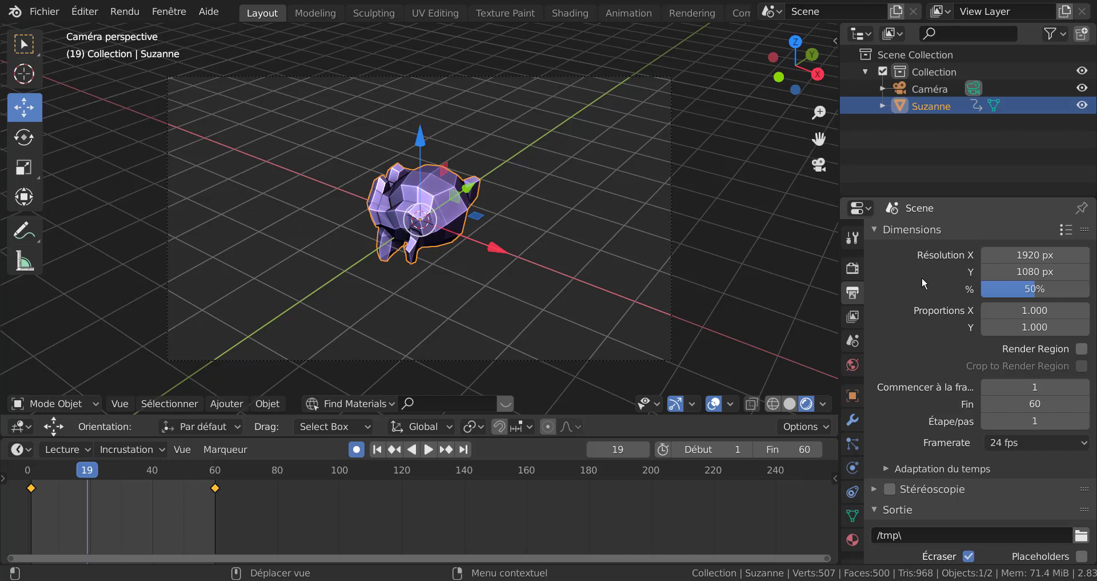
# Open Render Properties and browse the render engine list, keeping Workbench.
pyautogui.click(853, 269)
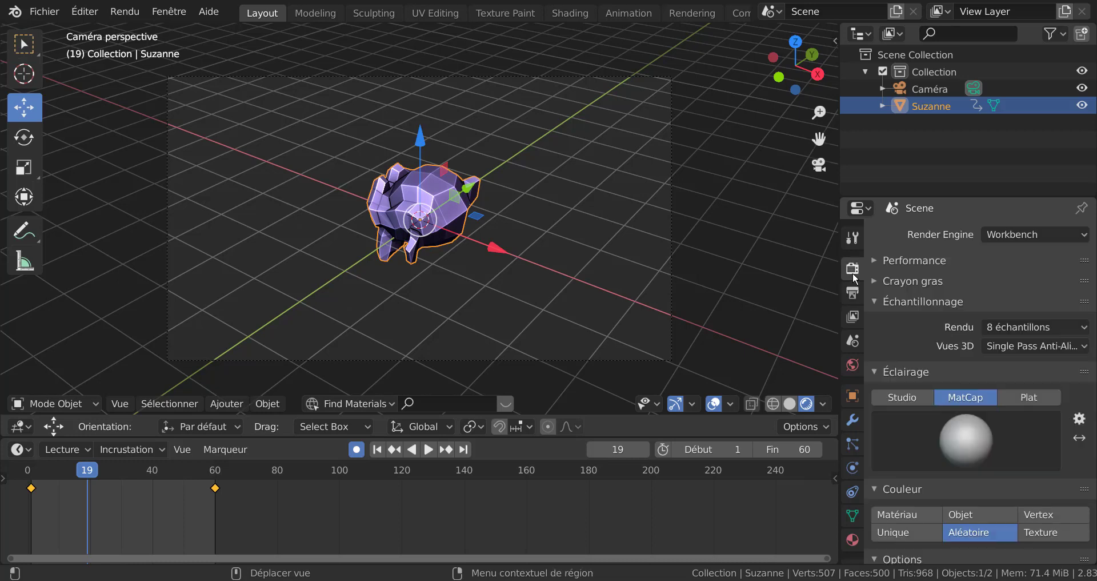
pyautogui.click(1020, 238)
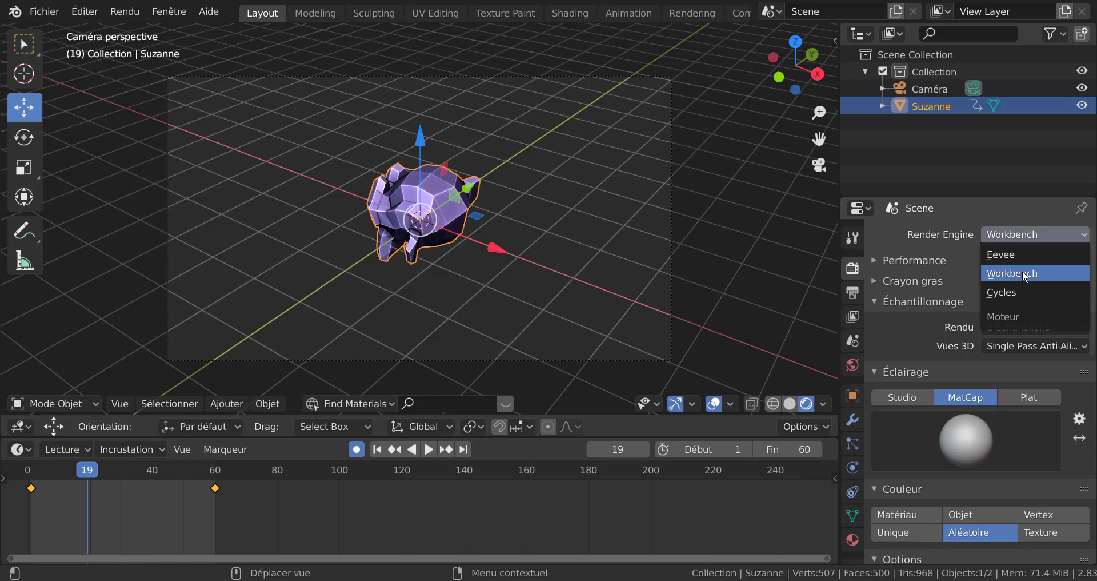
pyautogui.click(1024, 272)
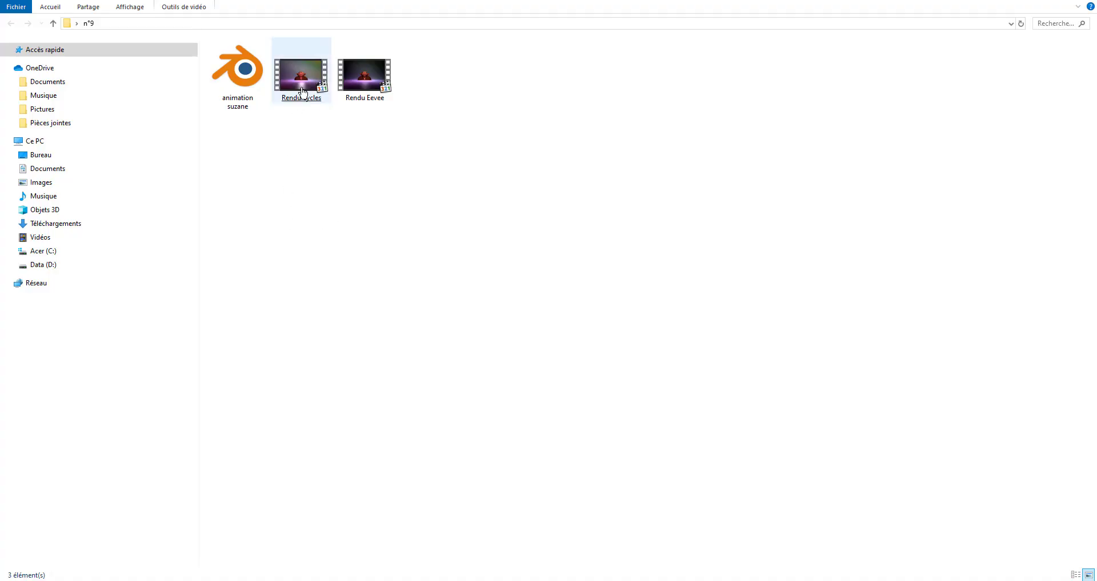
pyautogui.click(303, 92)
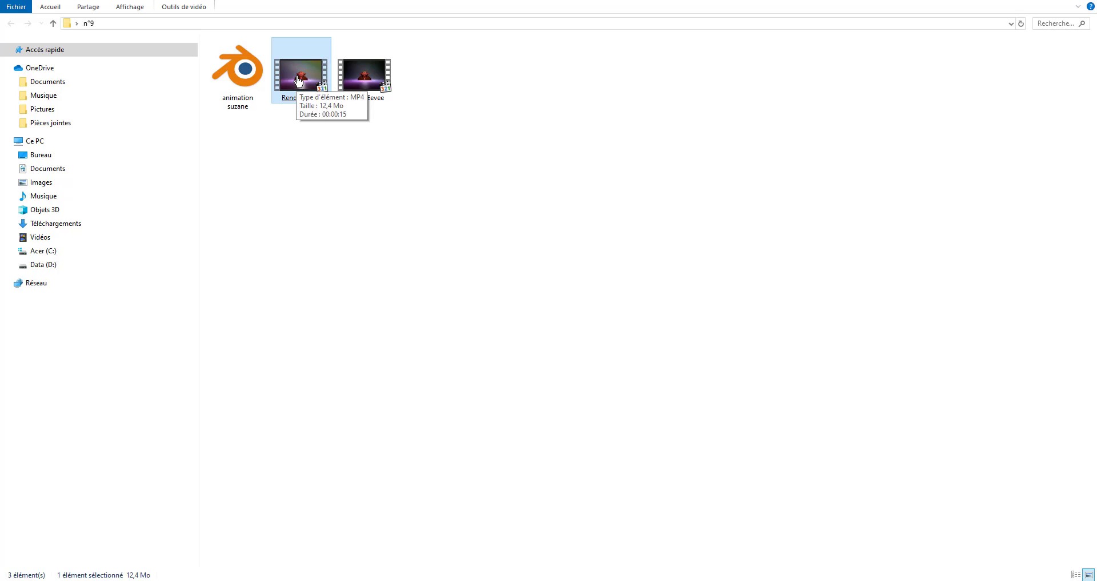
pyautogui.doubleClick(298, 80)
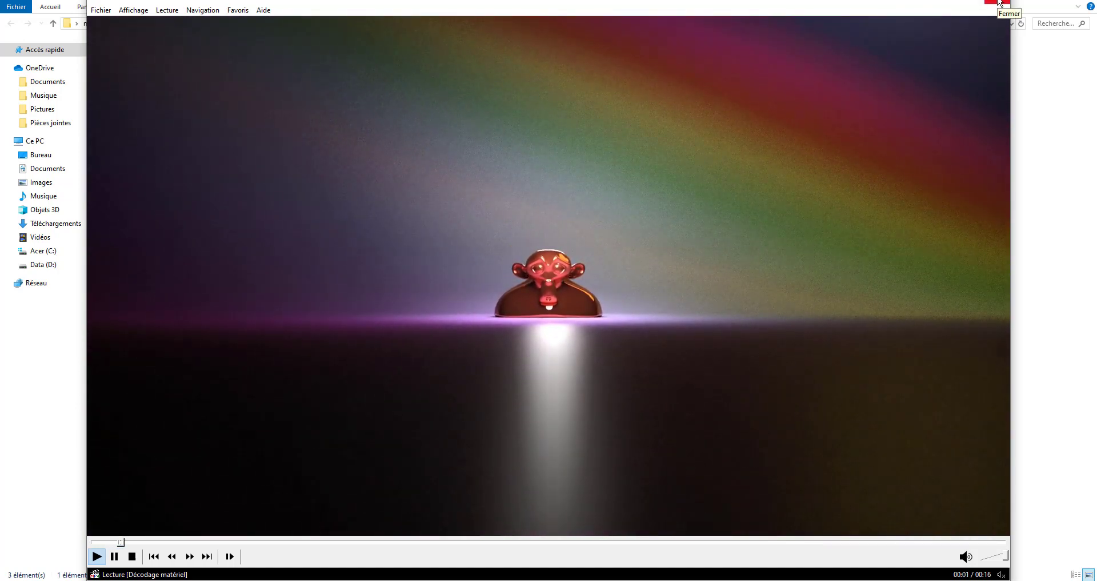
pyautogui.click(999, 3)
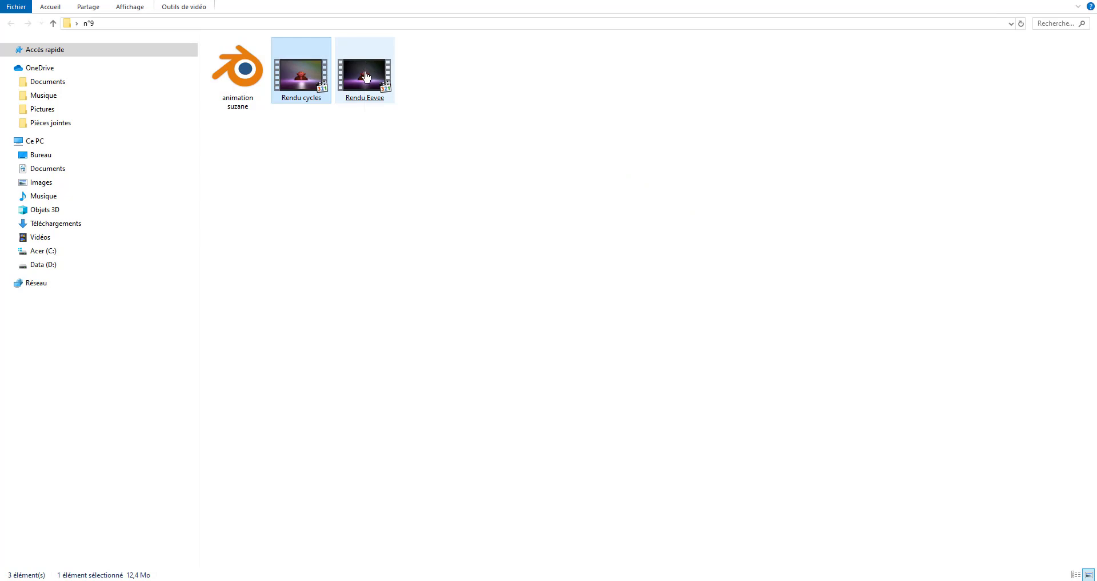
# Play the Rendu Eevee video, close it, and replay the Rendu cycles video.
pyautogui.doubleClick(365, 76)
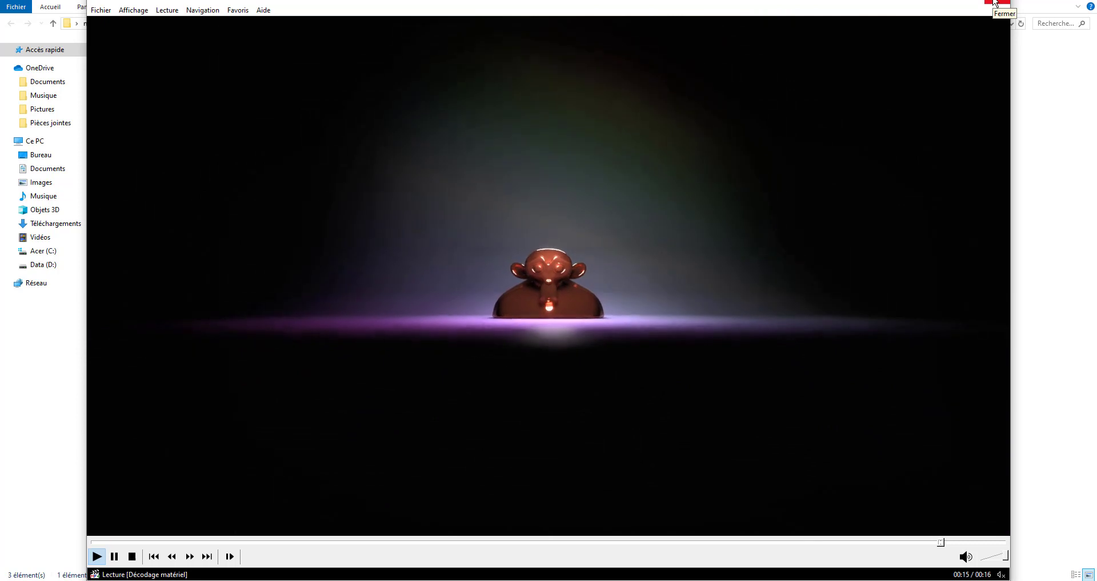
pyautogui.click(996, 3)
pyautogui.doubleClick(294, 92)
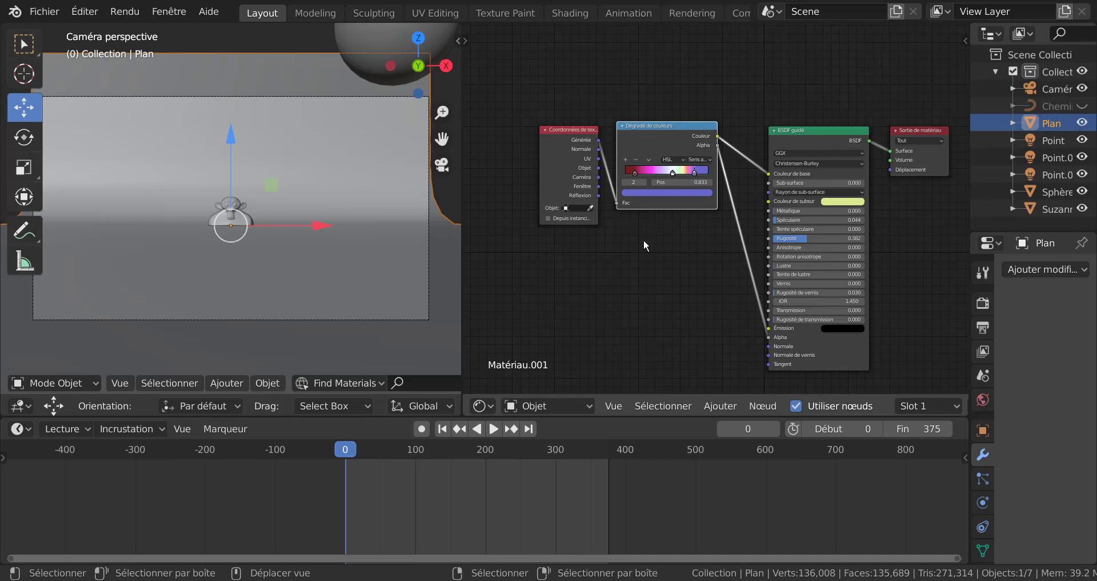
# Switch the viewport to Rendered shading and enlarge the node editor.
pyautogui.scroll(1, 651, 239)
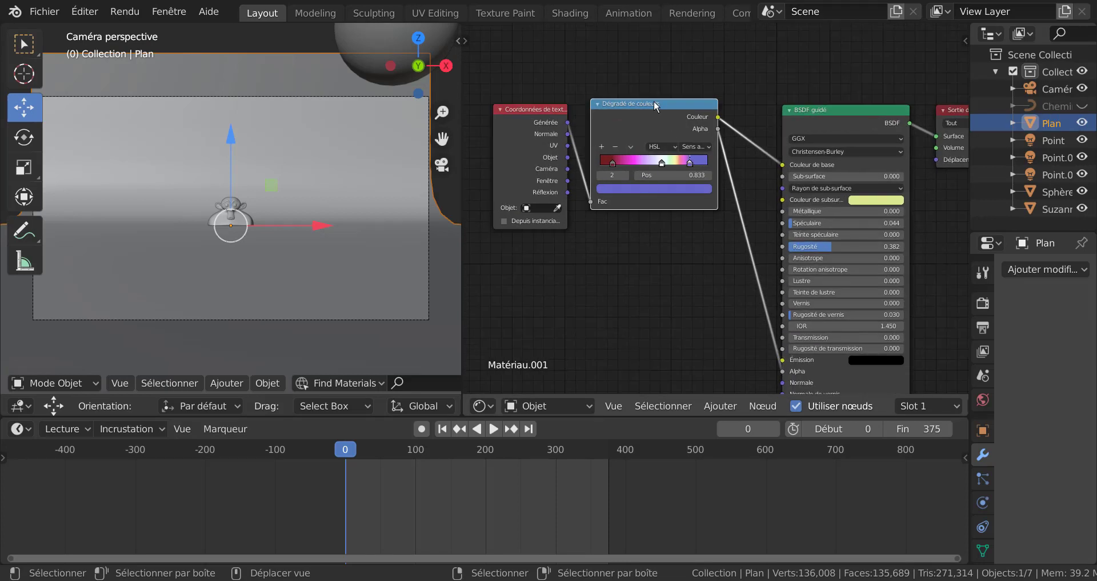
pyautogui.moveTo(655, 105); pyautogui.dragTo(676, 102)
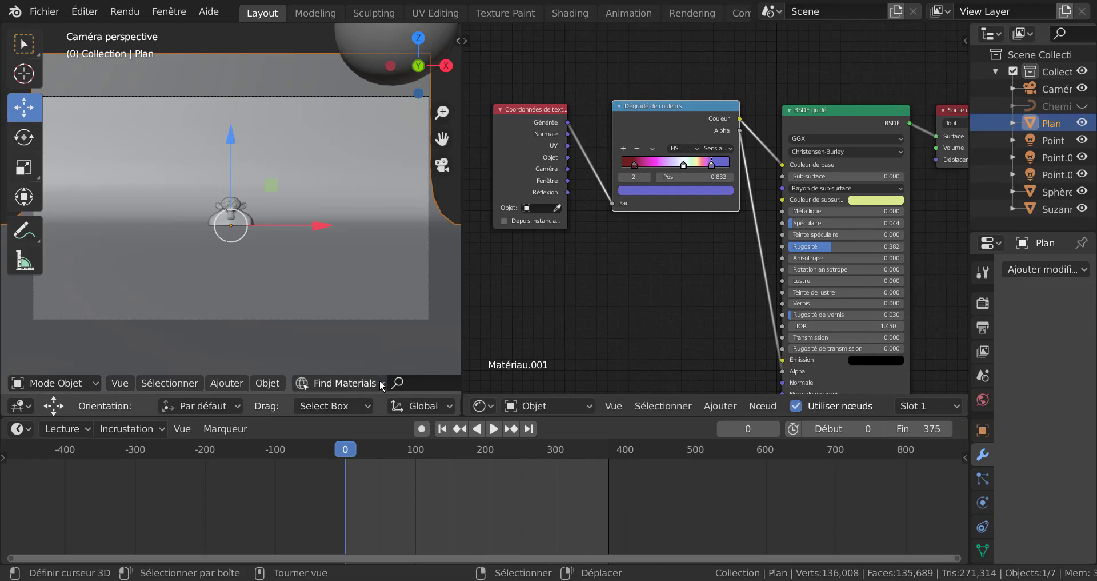
pyautogui.scroll(-5, 379, 382)
pyautogui.scroll(-5, 379, 382)
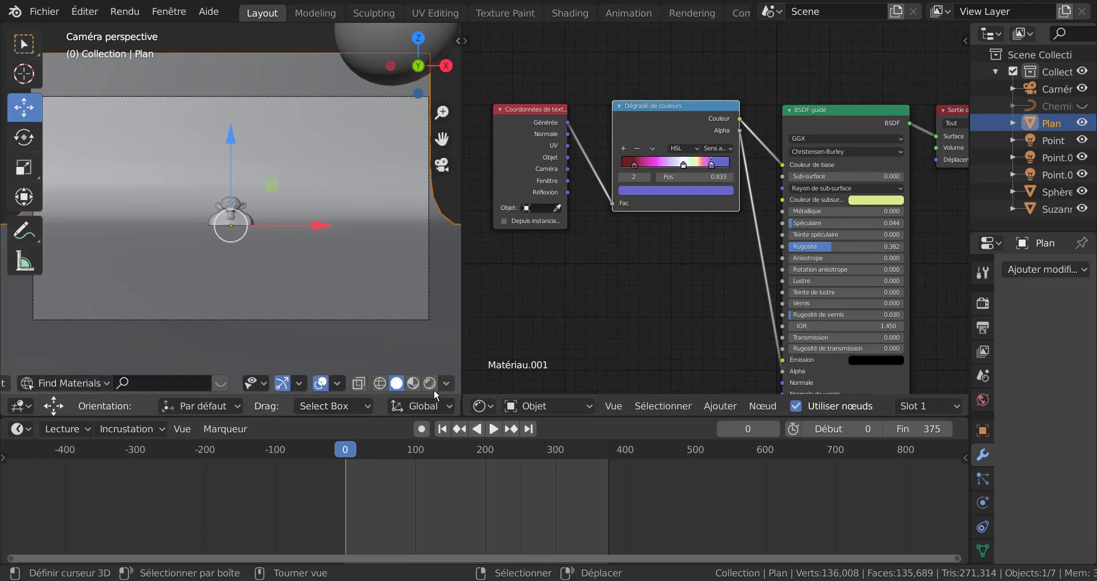
pyautogui.click(429, 383)
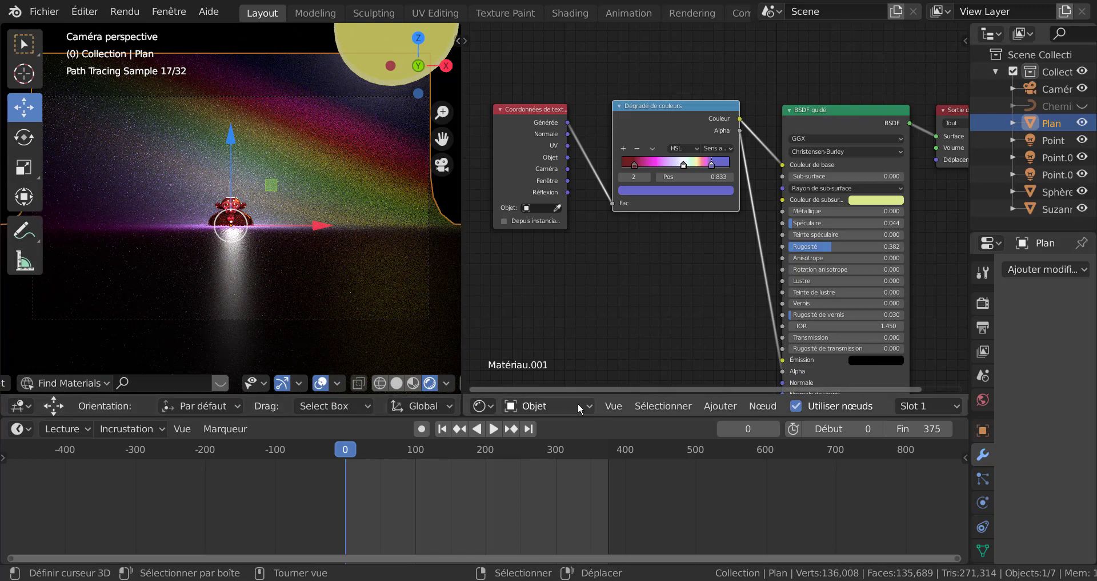
pyautogui.moveTo(569, 418); pyautogui.dragTo(566, 509)
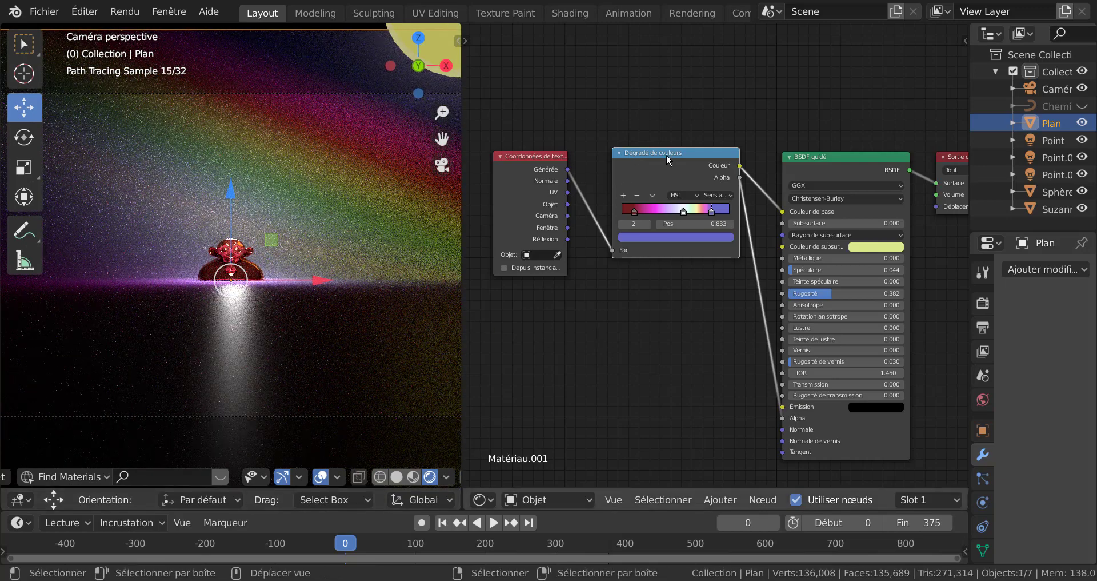
# Cut the Dégradé de couleurs Couleur and Alpha links to the BSDF's base colour and alpha.
pyautogui.moveTo(670, 150); pyautogui.dragTo(660, 163)
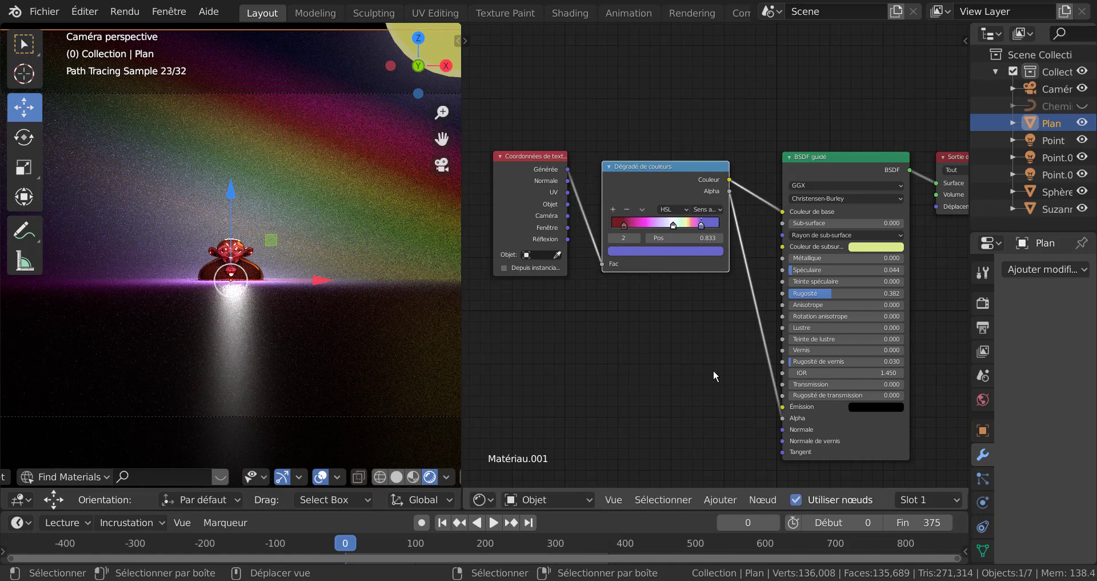
pyautogui.keyDown('ctrl'); pyautogui.scroll(-2, 642, 367); pyautogui.keyUp('ctrl')
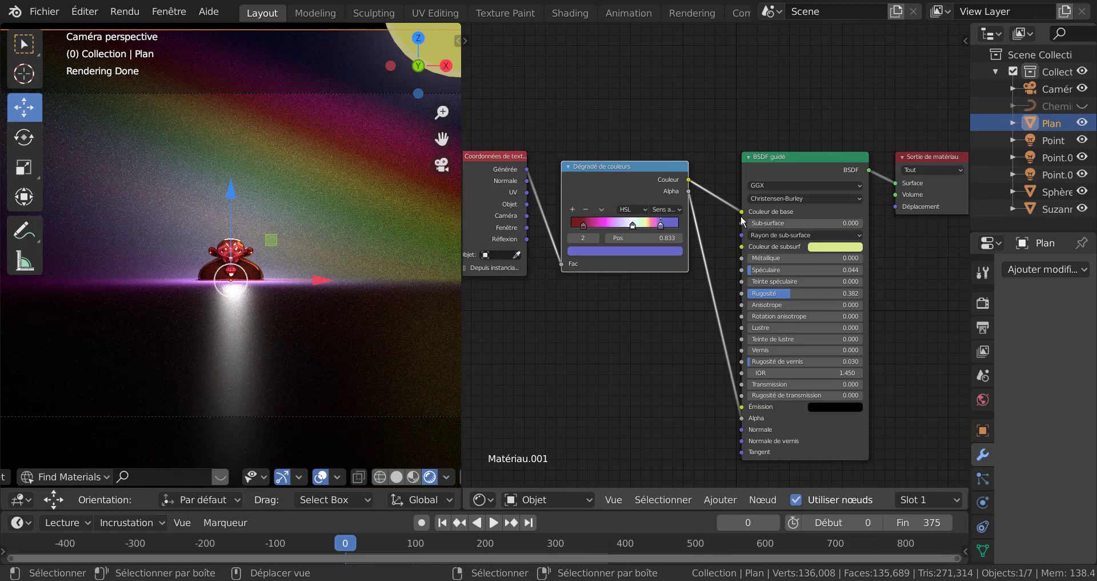
pyautogui.moveTo(741, 216); pyautogui.dragTo(699, 302)
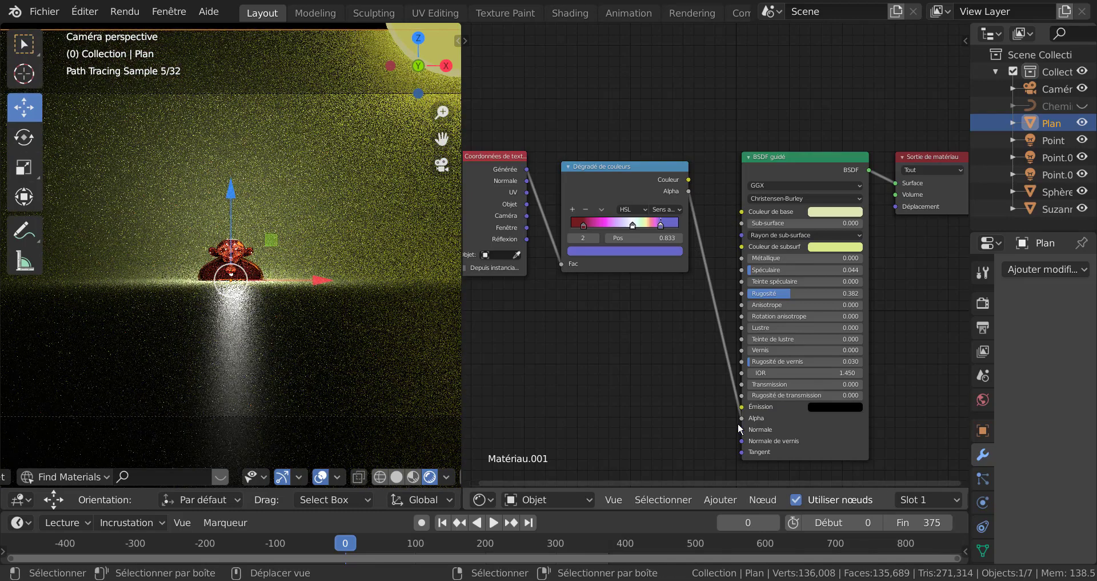
pyautogui.moveTo(742, 418); pyautogui.dragTo(678, 452)
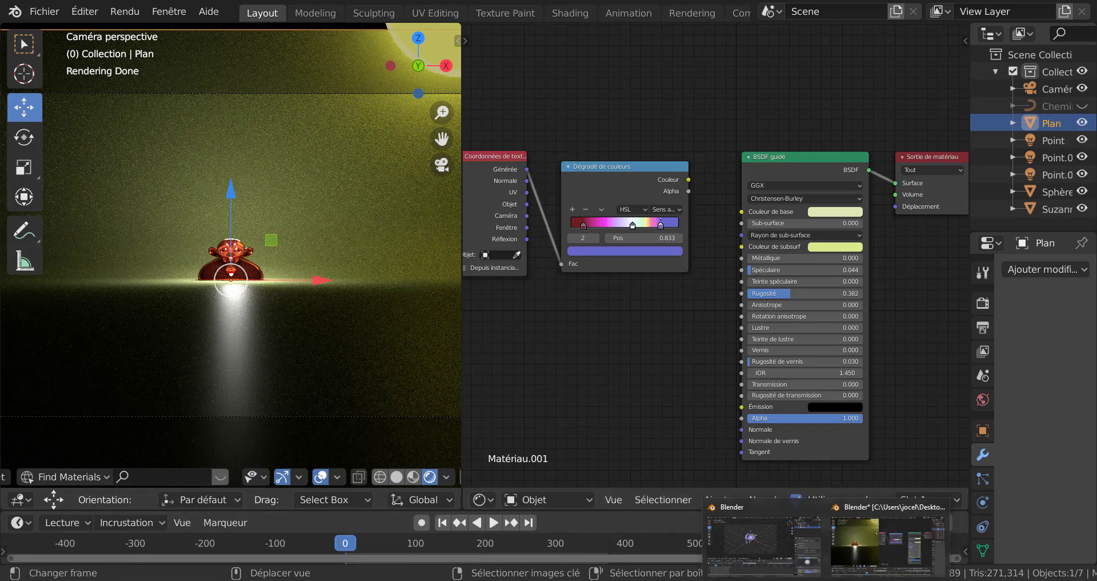
# Switch to the Suzanne Blender window and show its Output Properties dimensions.
pyautogui.click(770, 539)
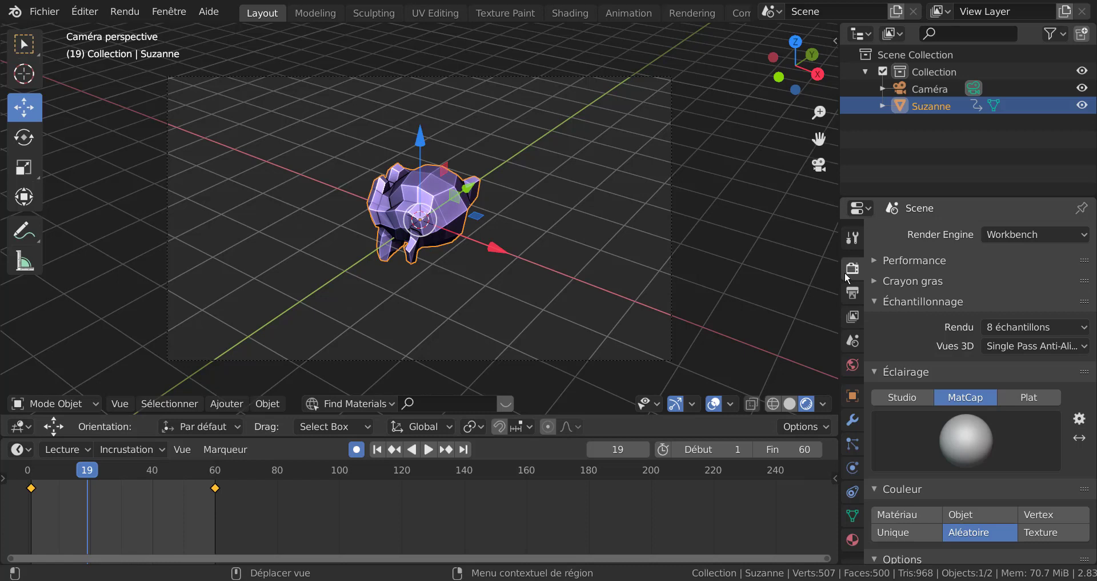
pyautogui.click(853, 293)
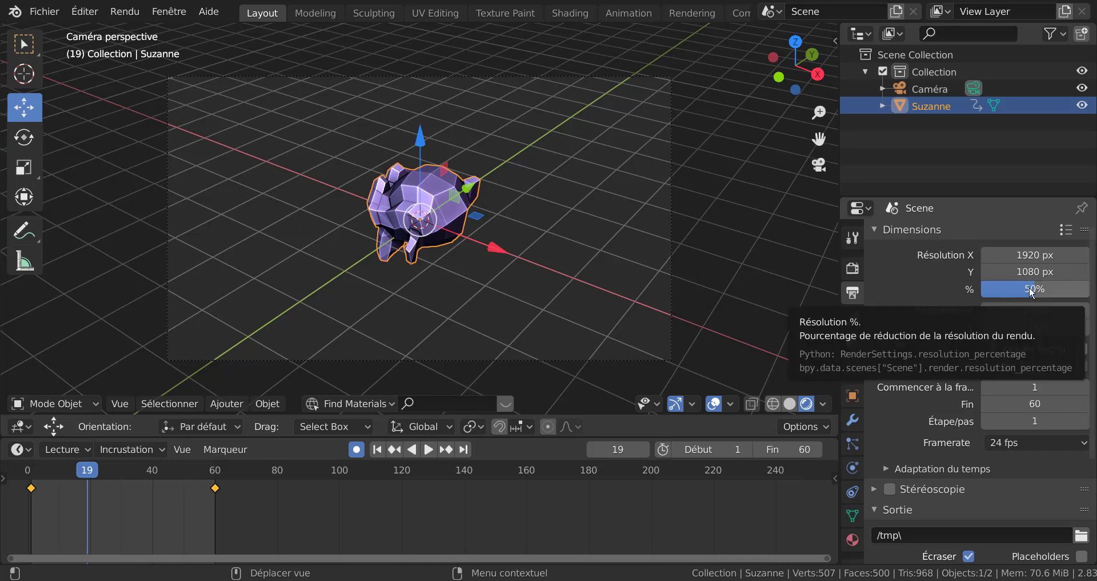
# Try a 42% resolution scale and stretched pixel aspects (X up to 39.600, Y 6.500).
pyautogui.moveTo(1030, 288); pyautogui.dragTo(1012, 289)
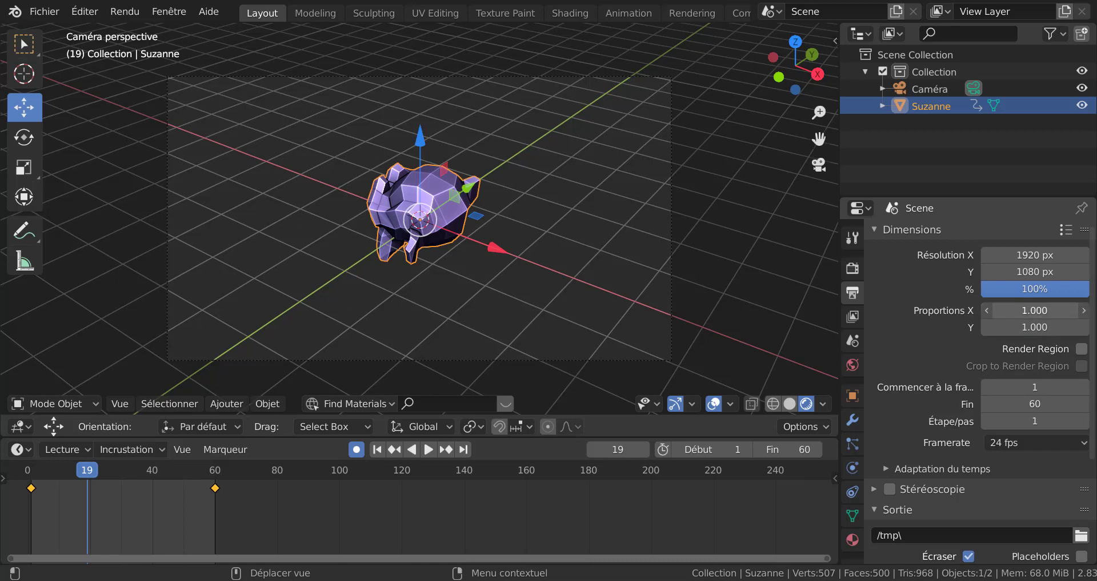
pyautogui.moveTo(1035, 310)
pyautogui.mouseDown()
pyautogui.moveTo(1075, 310)
pyautogui.moveTo(1011, 310)
pyautogui.moveTo(1075, 310)
pyautogui.mouseUp()
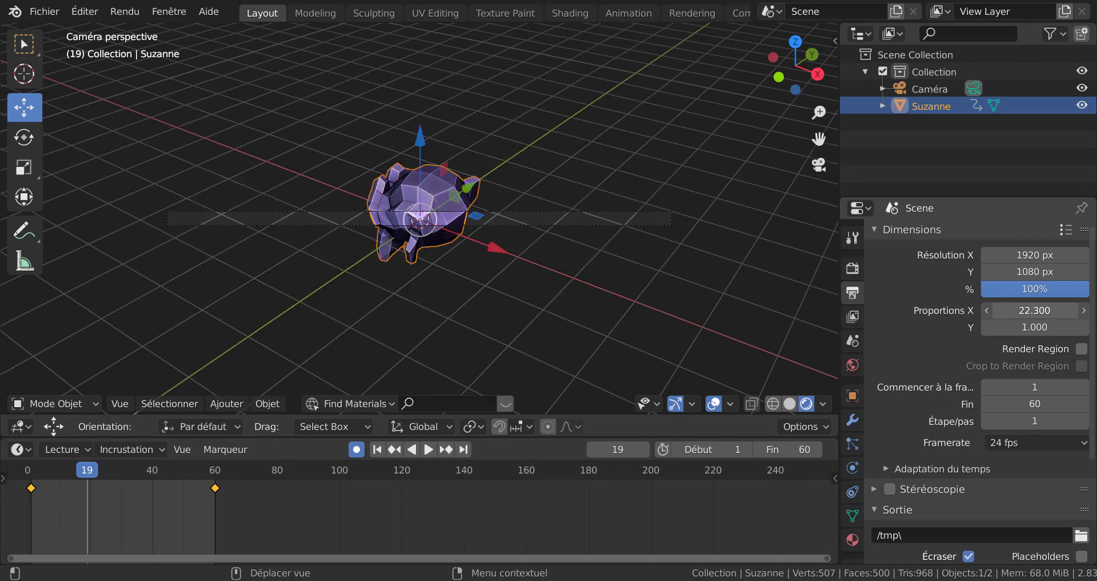
pyautogui.moveTo(1035, 310)
pyautogui.mouseDown()
pyautogui.moveTo(1074, 311)
pyautogui.moveTo(1012, 310)
pyautogui.mouseUp()
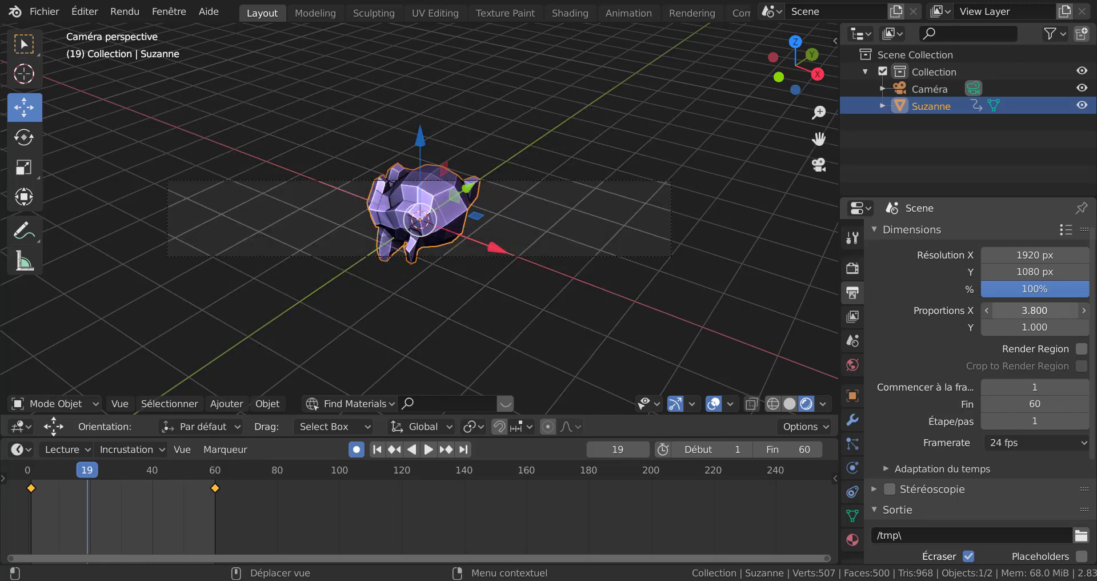
pyautogui.moveTo(1034, 311); pyautogui.dragTo(1034, 309)
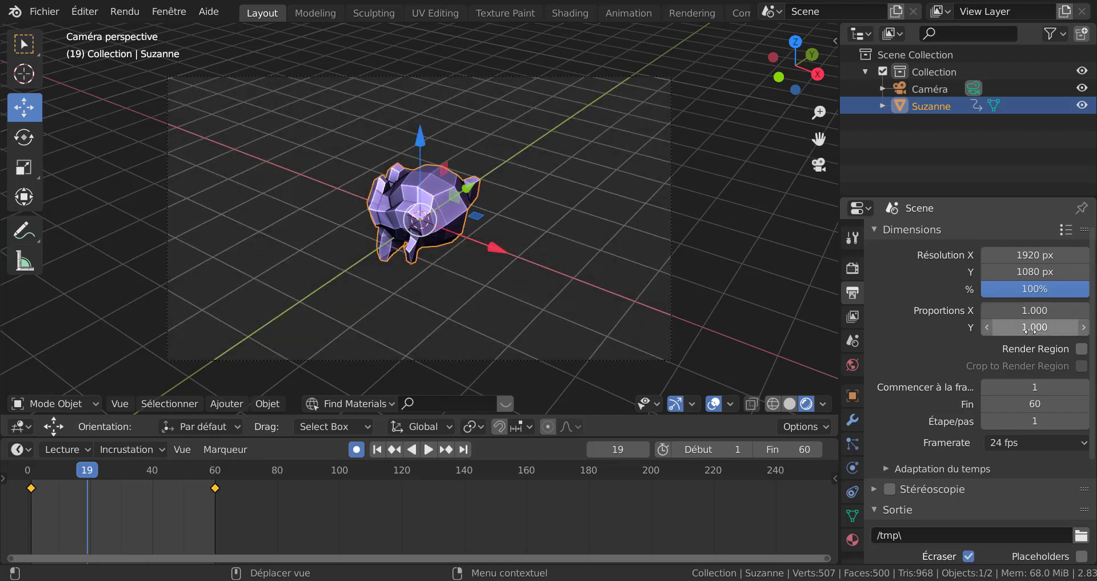
pyautogui.moveTo(1030, 331)
pyautogui.mouseDown()
pyautogui.moveTo(1063, 331)
pyautogui.moveTo(1023, 327)
pyautogui.moveTo(1069, 310)
pyautogui.moveTo(997, 327)
pyautogui.moveTo(1069, 327)
pyautogui.moveTo(1069, 311)
pyautogui.moveTo(1007, 310)
pyautogui.moveTo(1069, 327)
pyautogui.moveTo(995, 327)
pyautogui.mouseUp()
pyautogui.write('6.000')
# Set Aspect X to 1, then drag Aspect Y up to 4.000 and back to 1.000.
pyautogui.click(1031, 317)
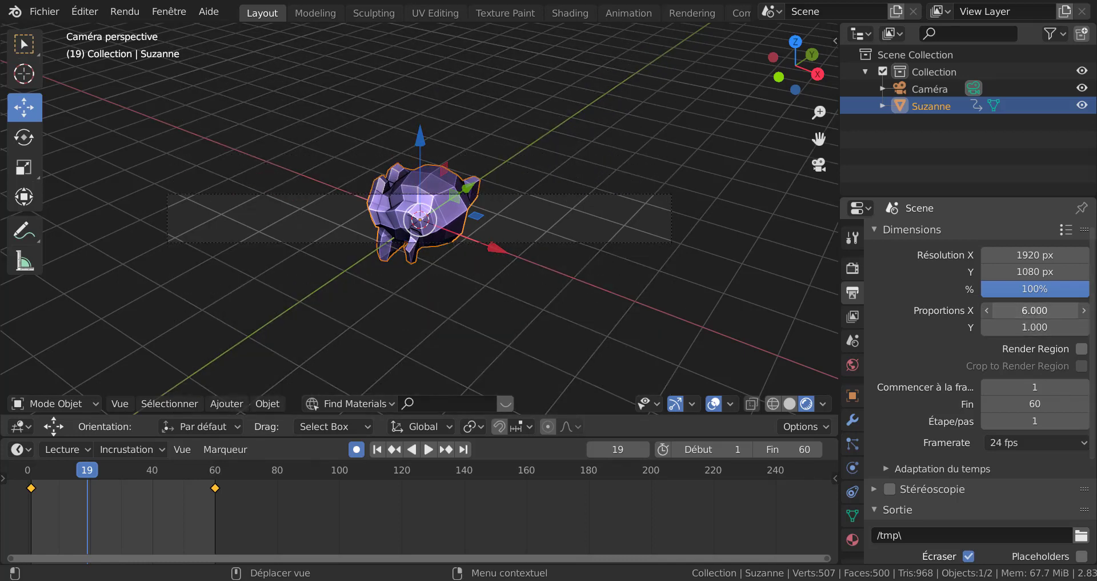
pyautogui.write('1')
pyautogui.press('Return')
pyautogui.moveTo(1034, 327); pyautogui.dragTo(1057, 327)
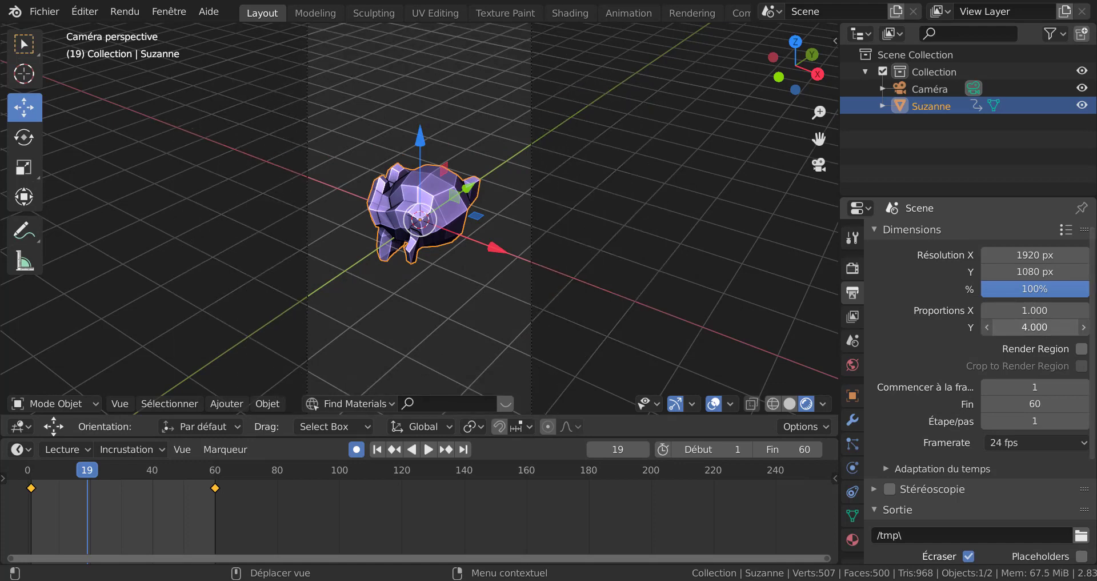
pyautogui.scroll(-3, 565, 238)
pyautogui.scroll(-1, 565, 238)
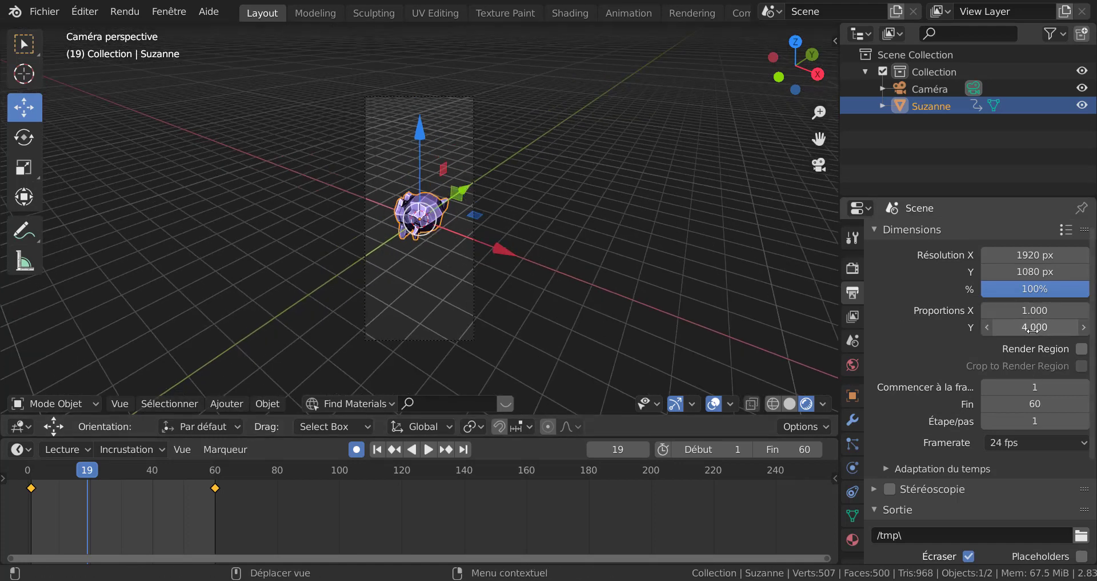
pyautogui.moveTo(1033, 327); pyautogui.dragTo(1009, 327)
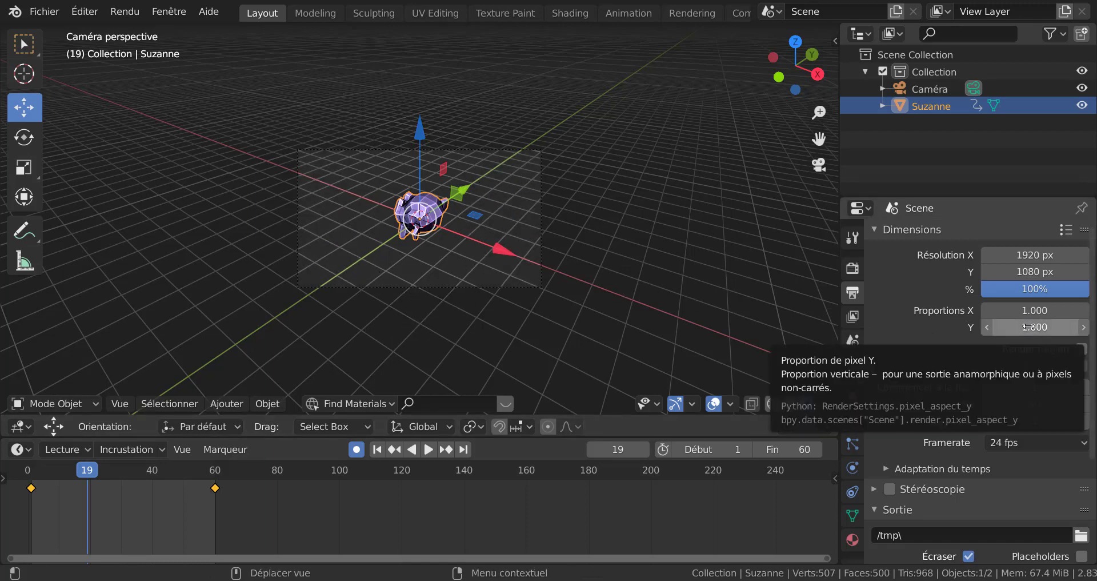
pyautogui.scroll(2, 512, 323)
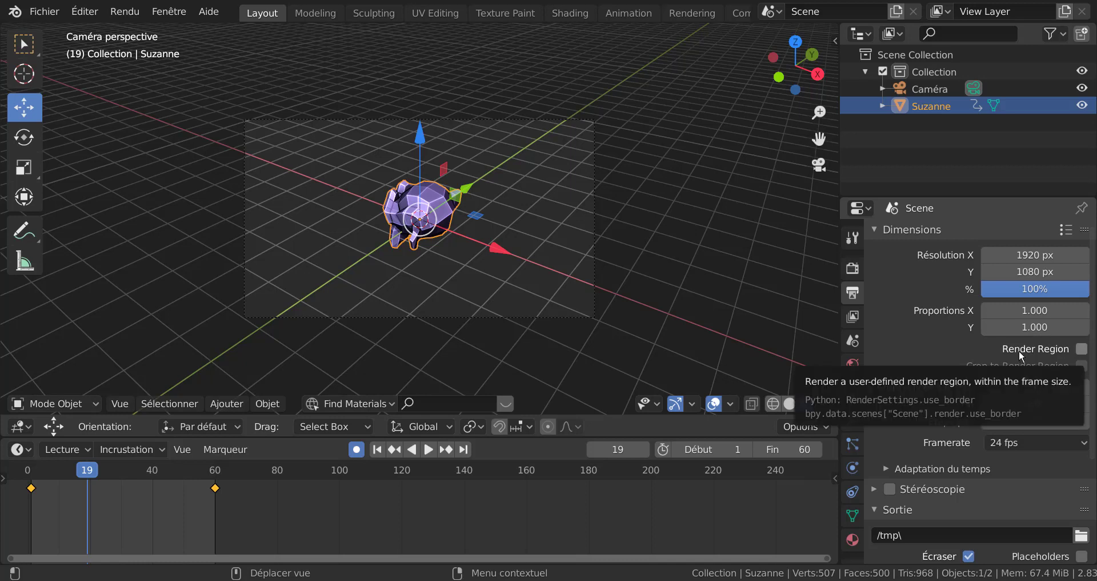
# Turn on Render Region, shrink the border tightly around Suzanne, and render frame 19.
pyautogui.click(1081, 349)
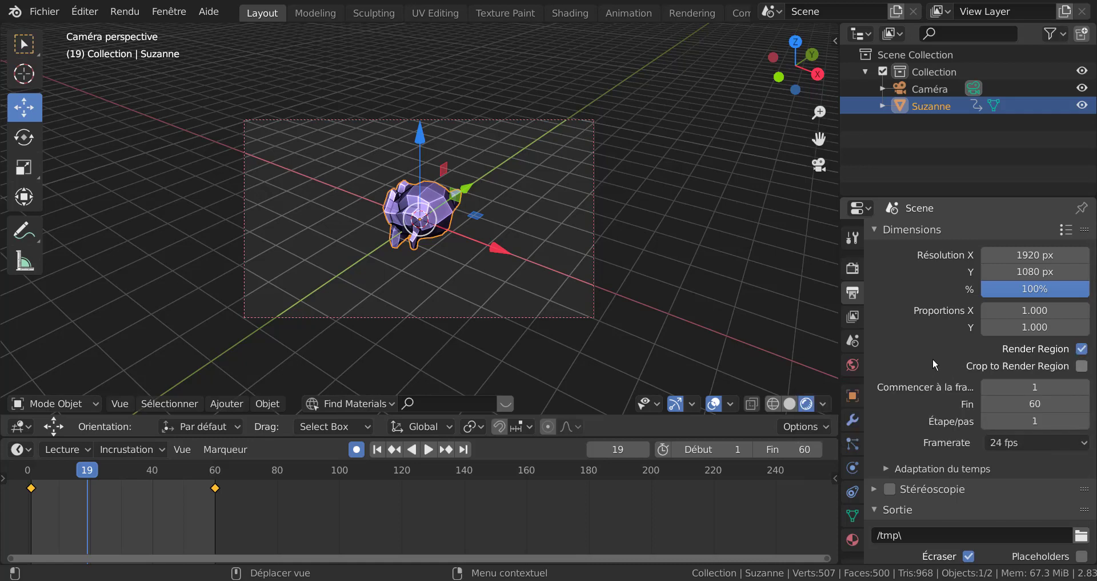
pyautogui.hotkey('ctrl', 'z')
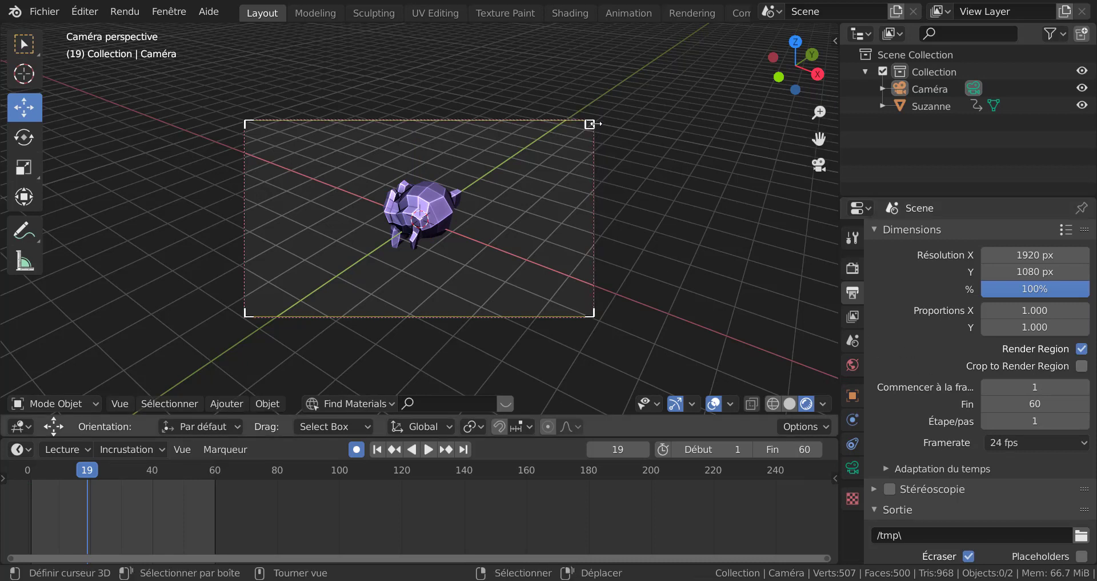
pyautogui.moveTo(590, 124)
pyautogui.mouseDown()
pyautogui.moveTo(465, 178)
pyautogui.moveTo(487, 162)
pyautogui.mouseUp()
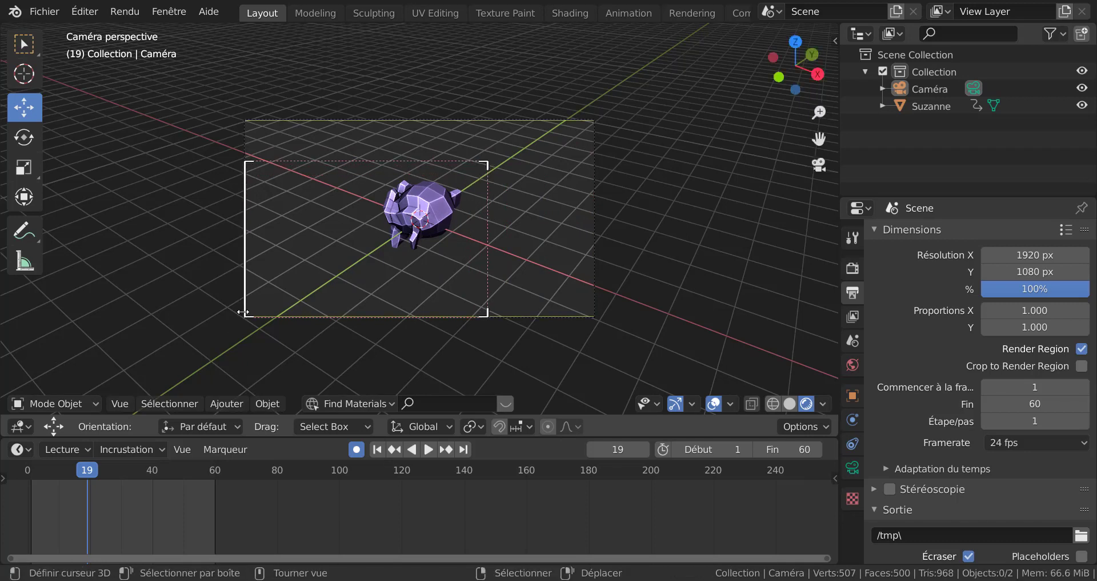
pyautogui.moveTo(245, 313)
pyautogui.mouseDown()
pyautogui.moveTo(323, 274)
pyautogui.moveTo(349, 283)
pyautogui.mouseUp()
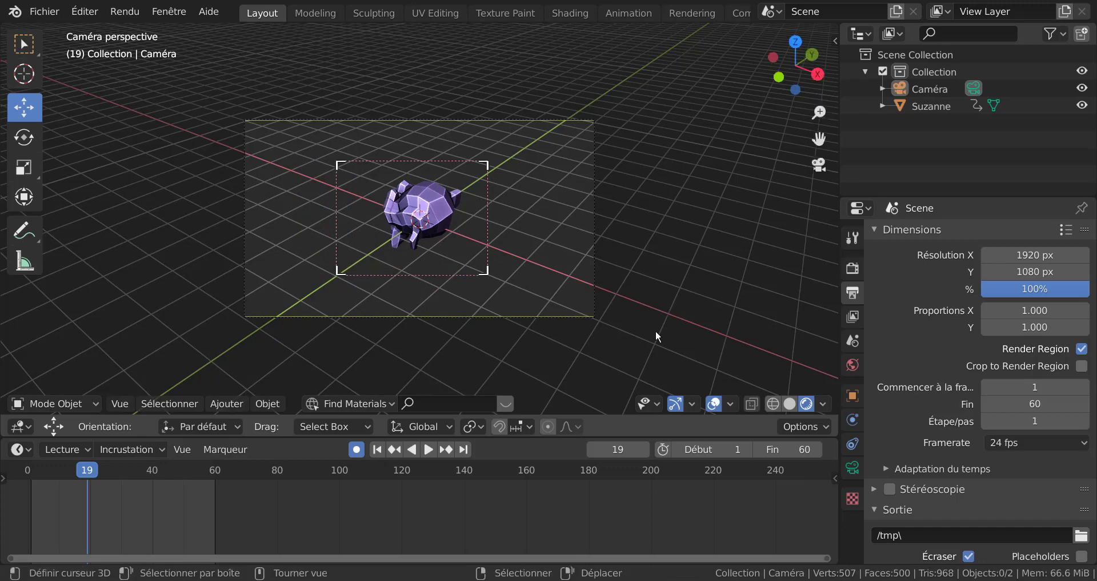
pyautogui.press('F12')
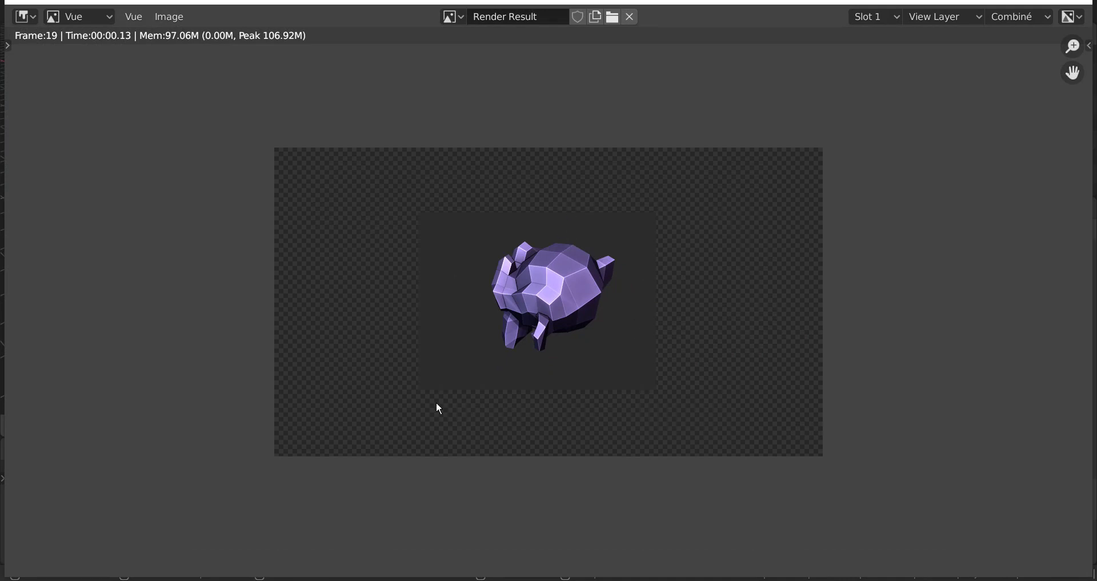
# Zoom into the frame 19 render to inspect the cropped Suzanne region, then close it.
pyautogui.scroll(1, 399, 384)
pyautogui.scroll(1, 399, 383)
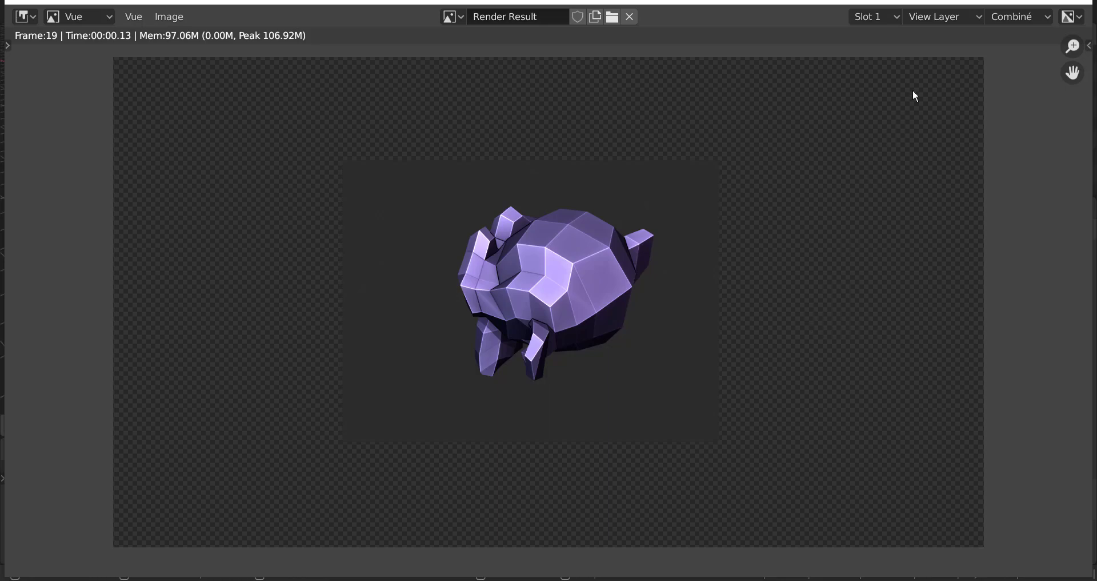
pyautogui.click(1070, 5)
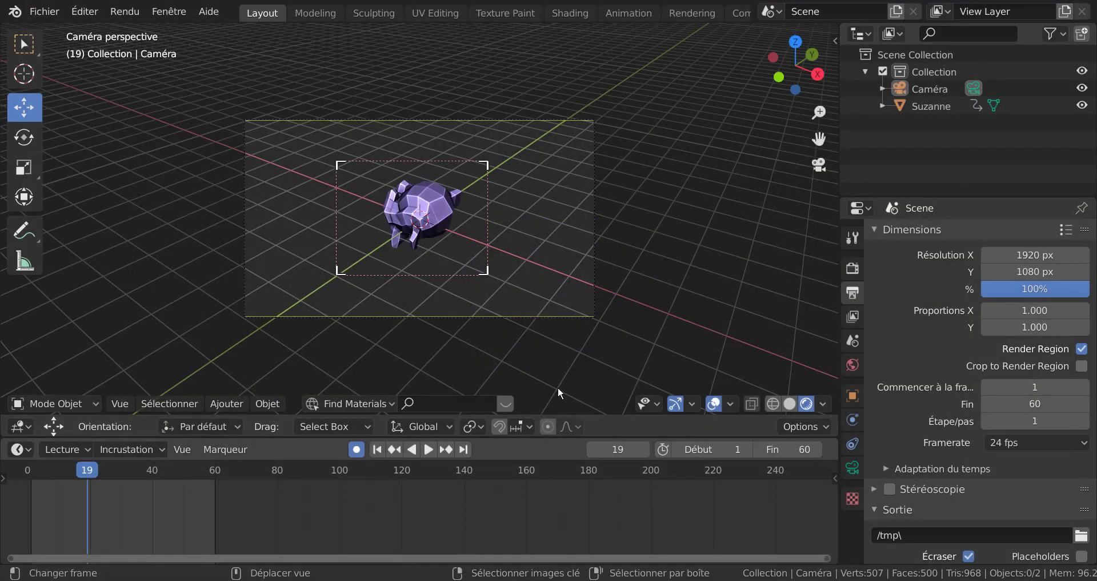
# Untick Render Region and drag the editor border left to widen the Properties panel.
pyautogui.scroll(1, 444, 344)
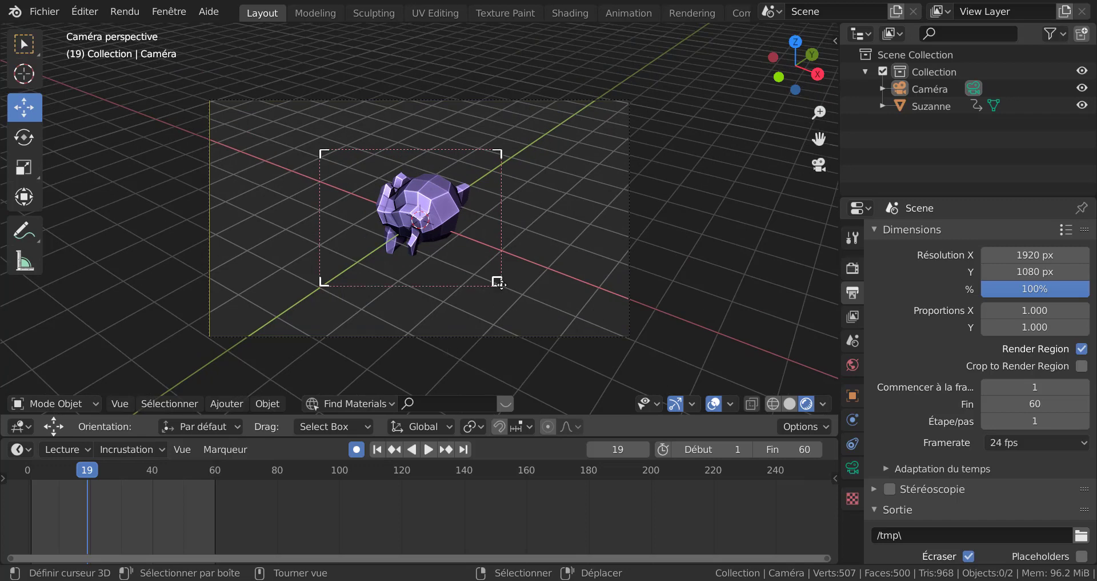
pyautogui.click(1082, 348)
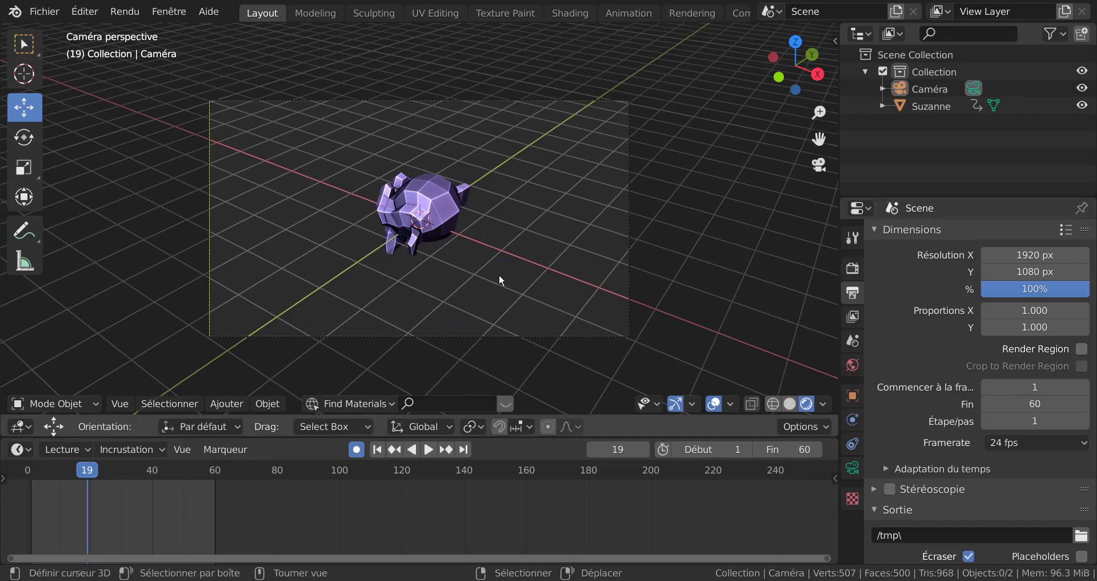
pyautogui.scroll(-2, 939, 394)
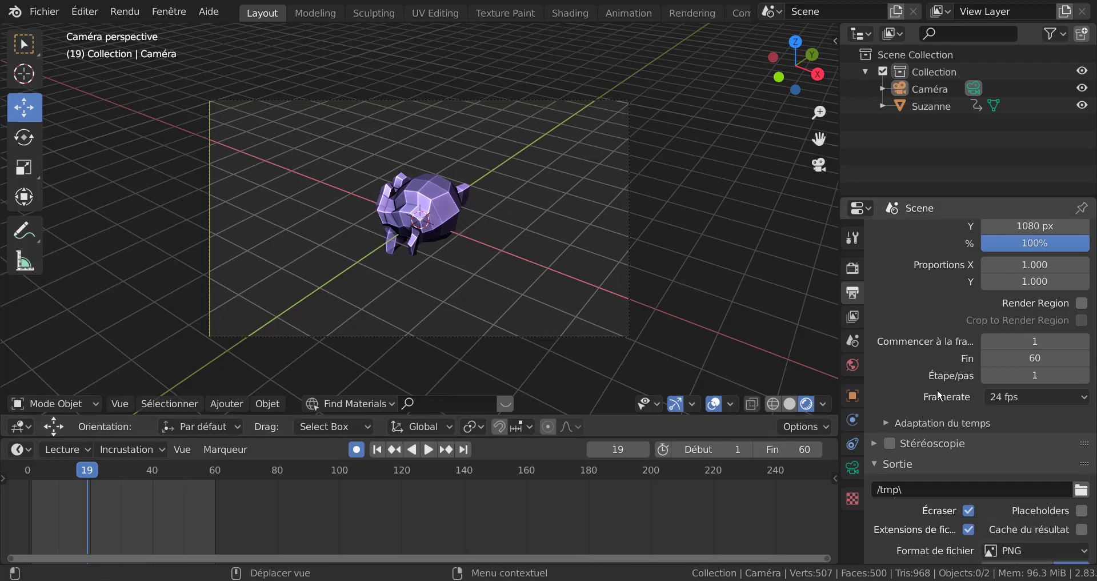
pyautogui.moveTo(840, 341); pyautogui.dragTo(745, 341)
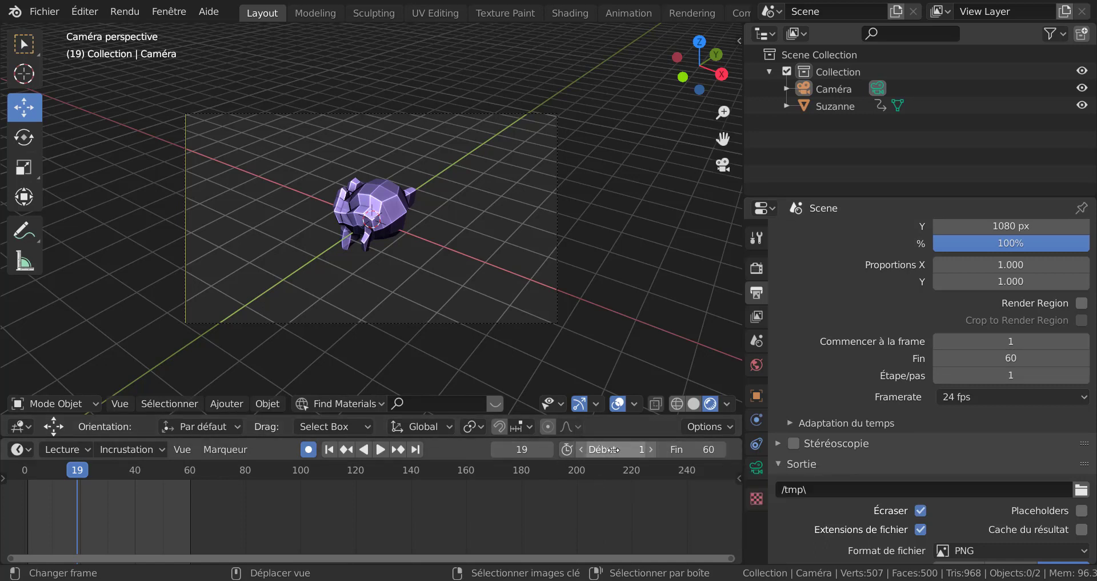
# Set the scene Start frame to 0 and move the playhead to frame 0.
pyautogui.moveTo(614, 450); pyautogui.dragTo(652, 450)
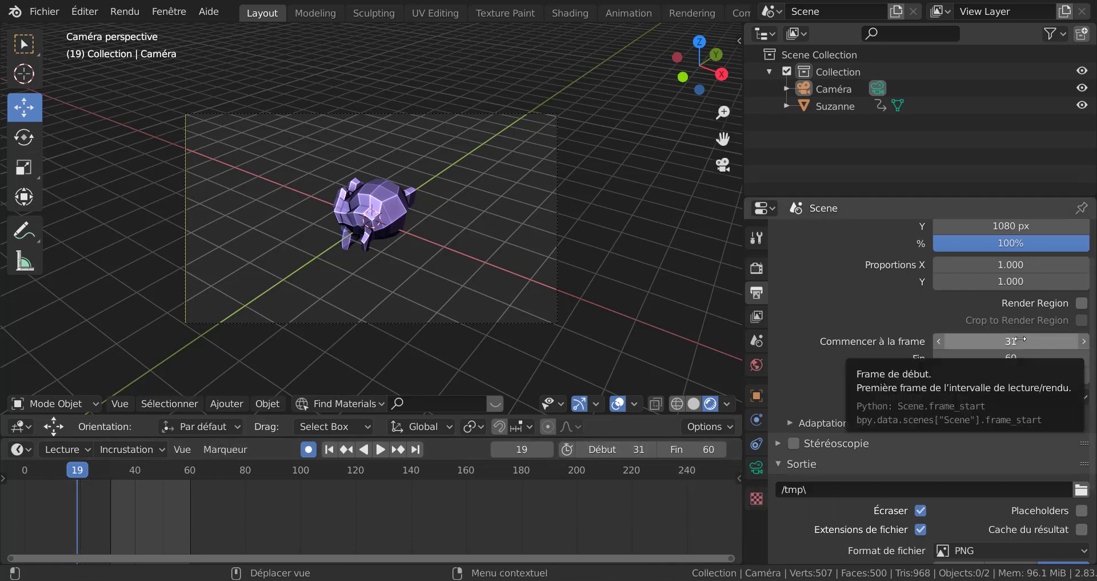
pyautogui.press('BackSpace')
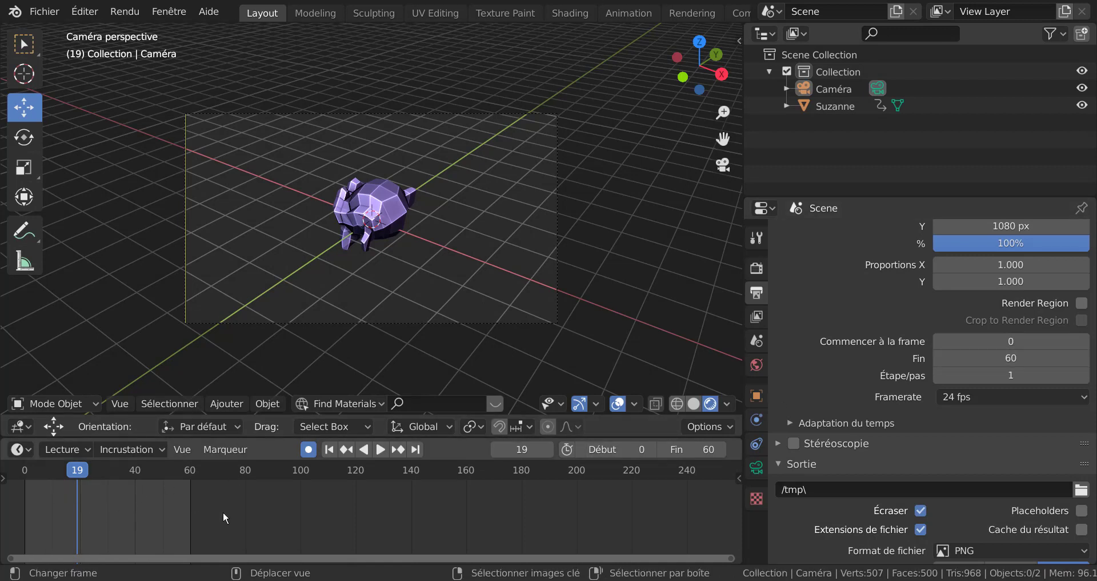
pyautogui.moveTo(77, 475); pyautogui.dragTo(17, 496)
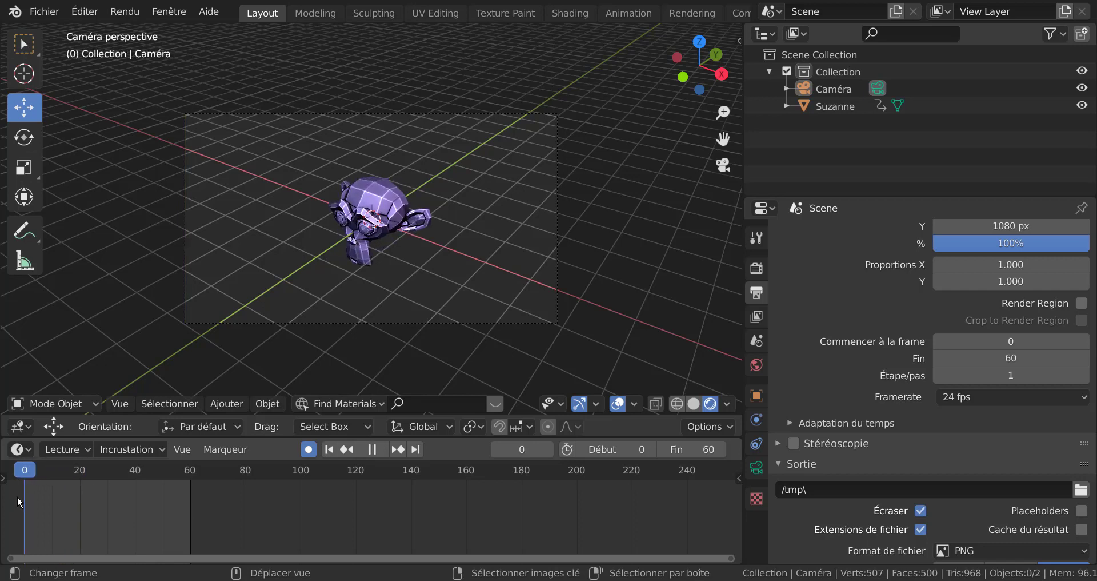
# Fit the 0–60 range in the timeline, then play and stop the rotation preview.
pyautogui.press('Home')
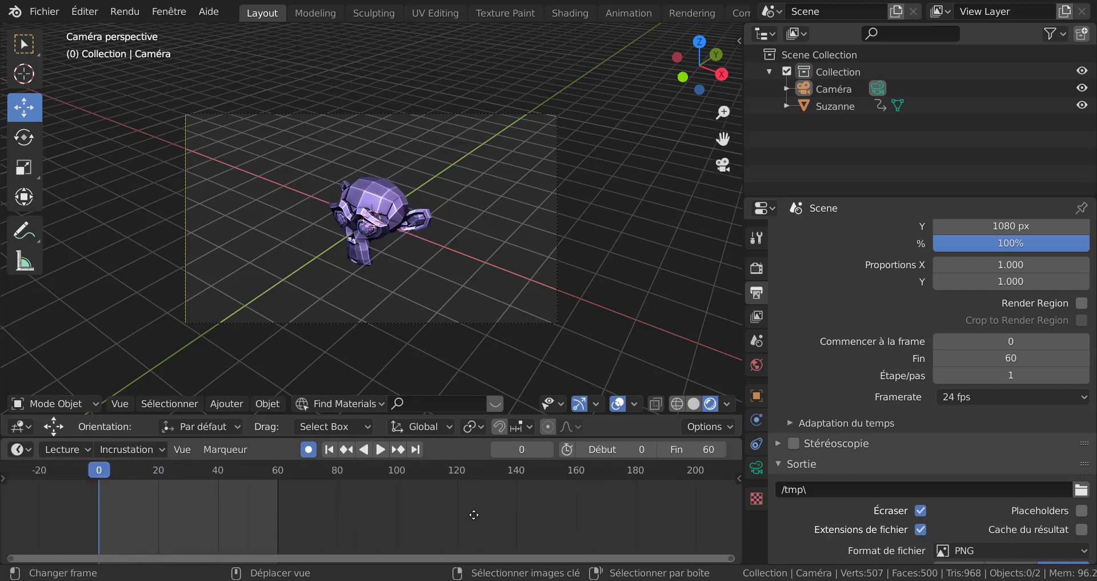
pyautogui.scroll(3, 500, 510)
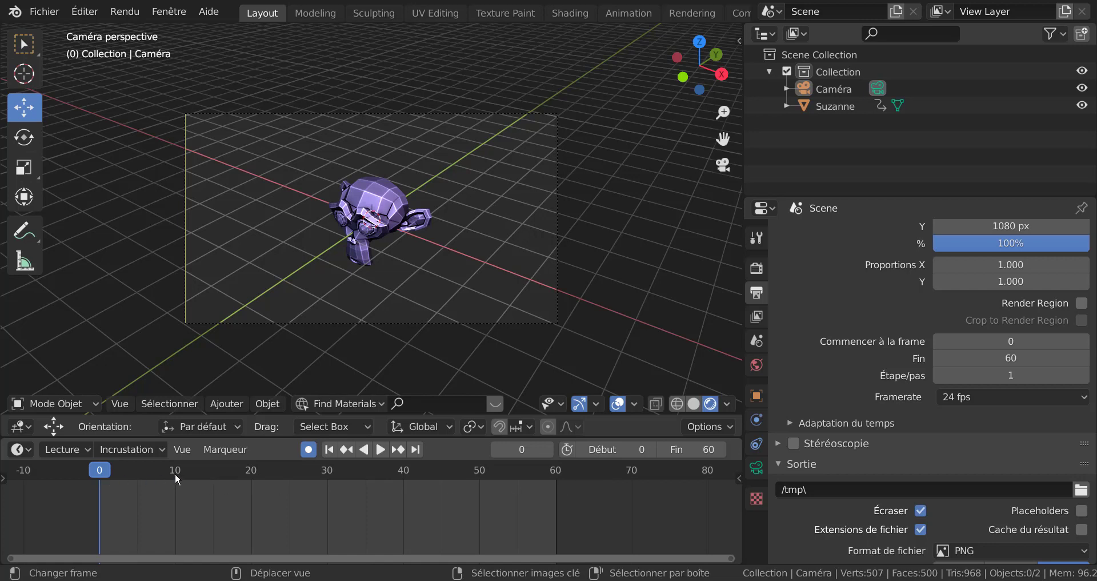
pyautogui.press('space')
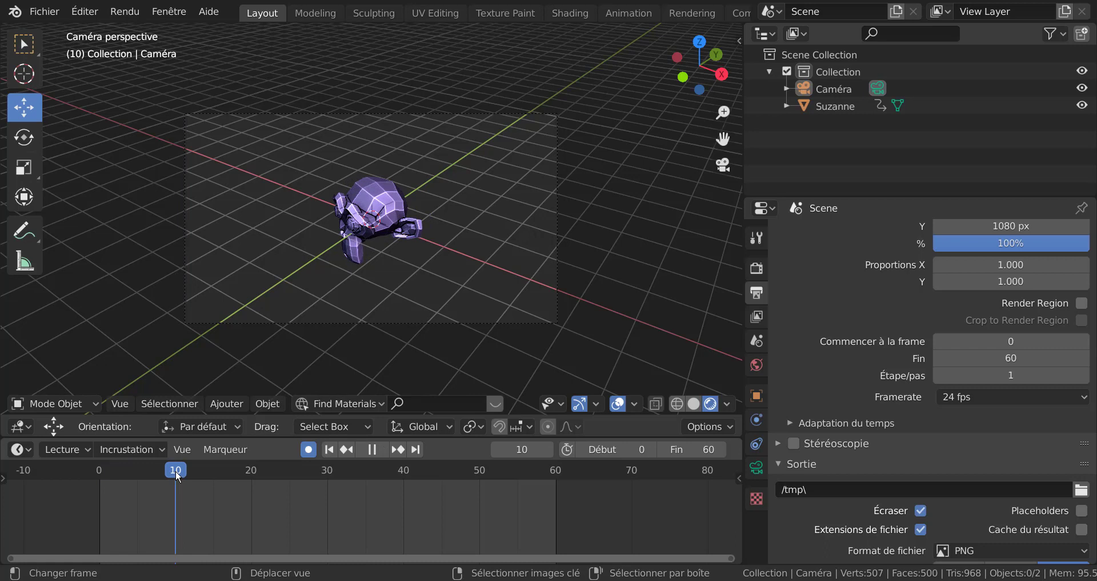
pyautogui.moveTo(177, 475); pyautogui.dragTo(83, 483)
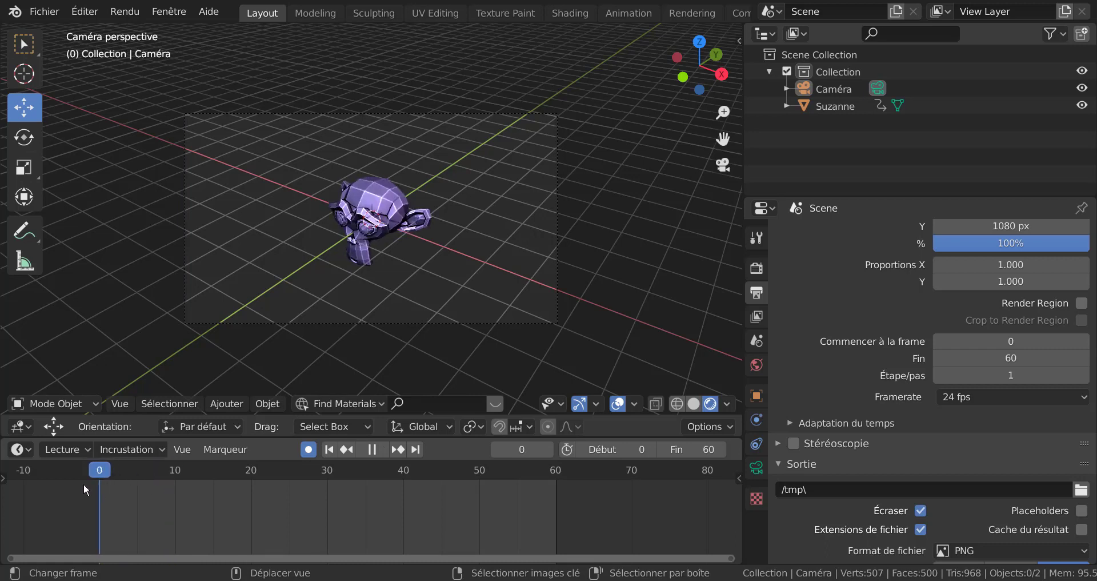
pyautogui.press('space')
pyautogui.scroll(-1, 217, 503)
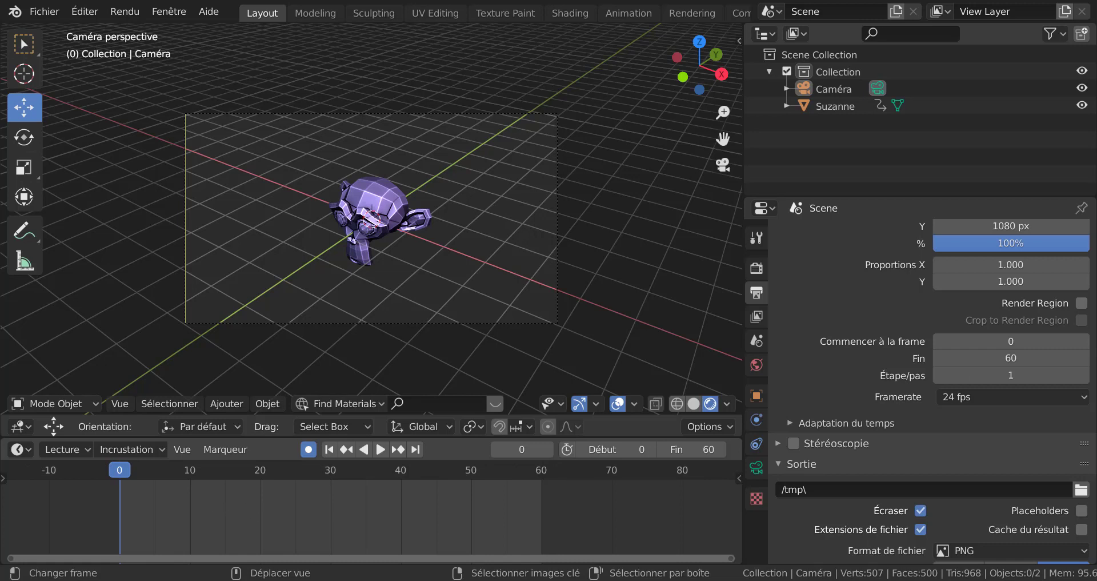
pyautogui.click(1013, 397)
# Change the scene frame rate from 24 to 25 fps.
pyautogui.press('space')
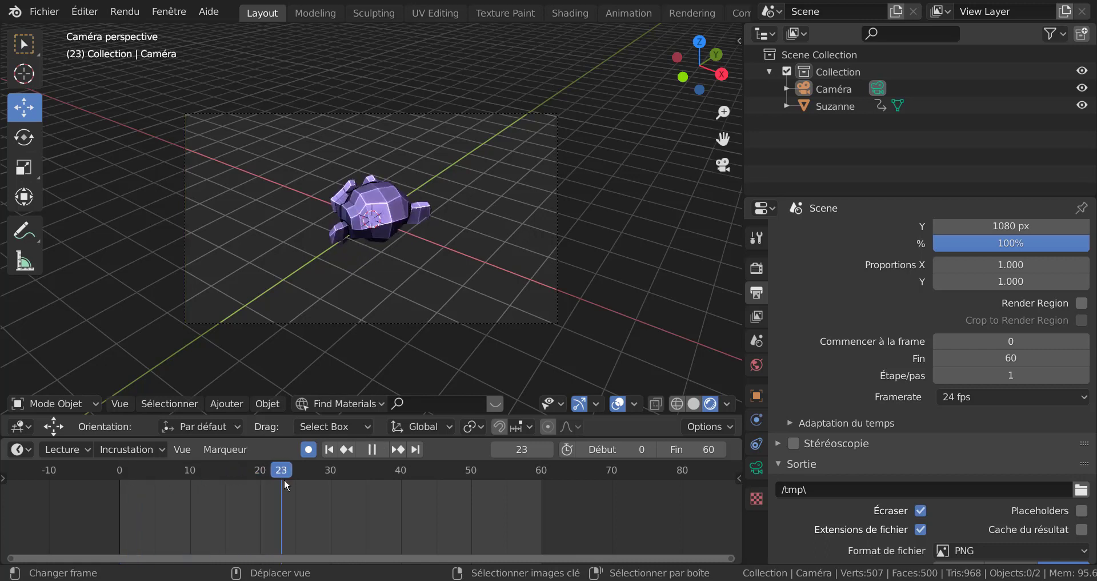
pyautogui.press('space')
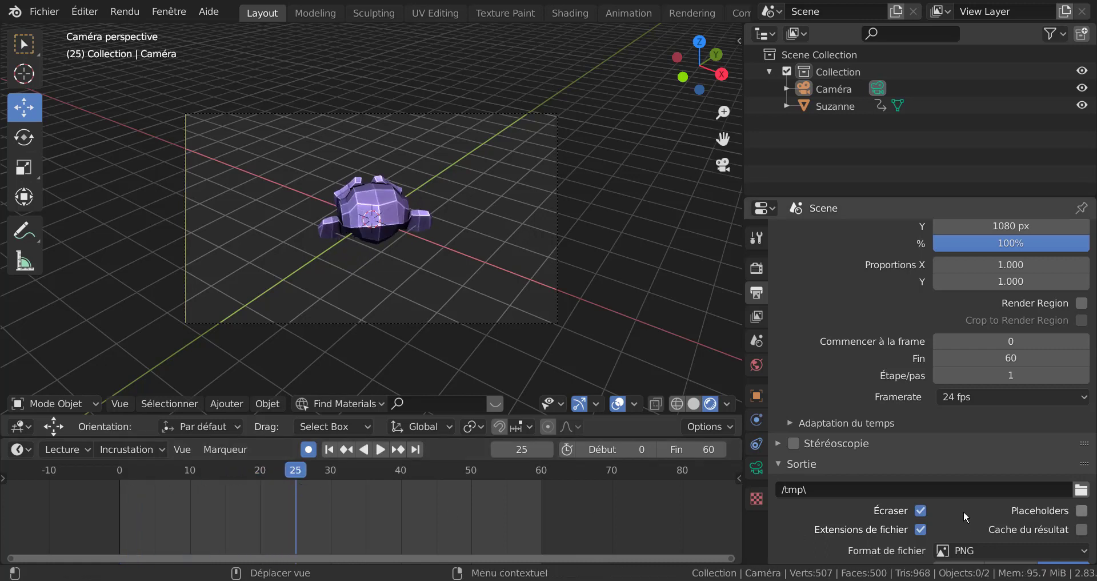
pyautogui.click(1002, 396)
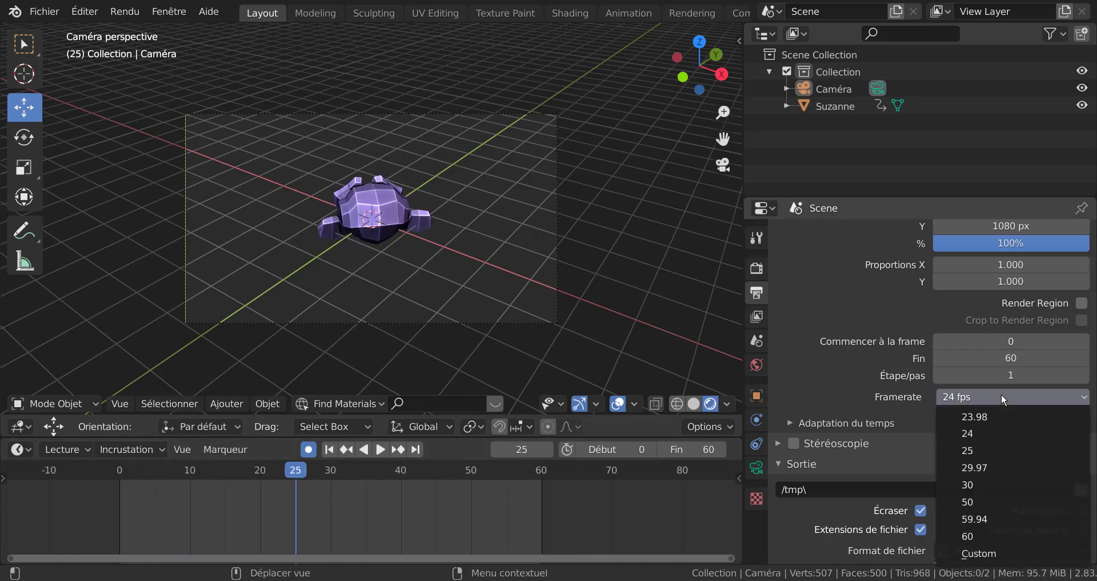
pyautogui.click(1002, 451)
pyautogui.scroll(1, 367, 533)
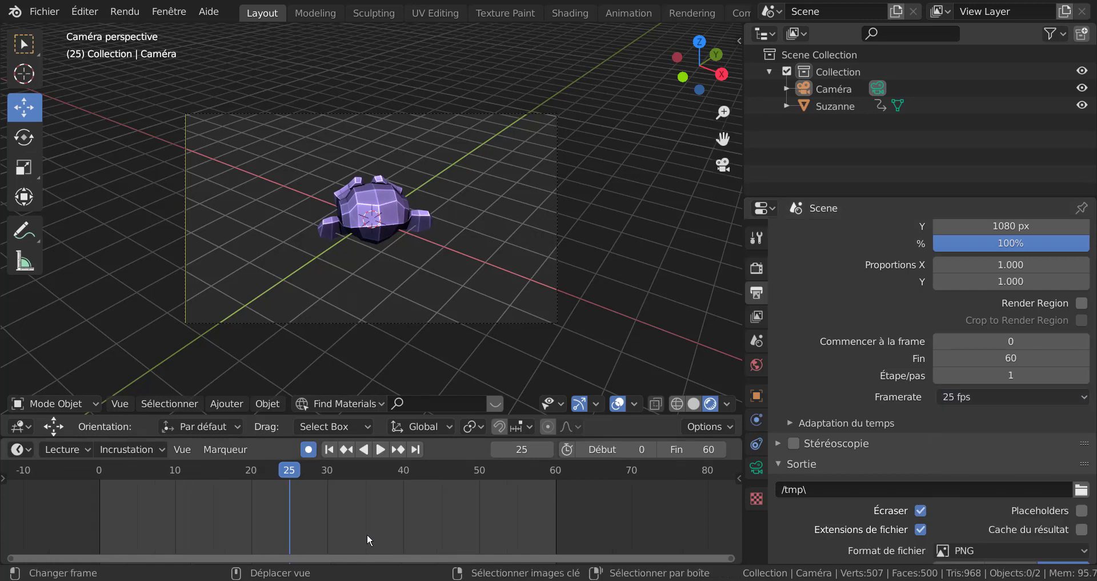
pyautogui.scroll(2, 367, 534)
pyautogui.scroll(-1, 367, 534)
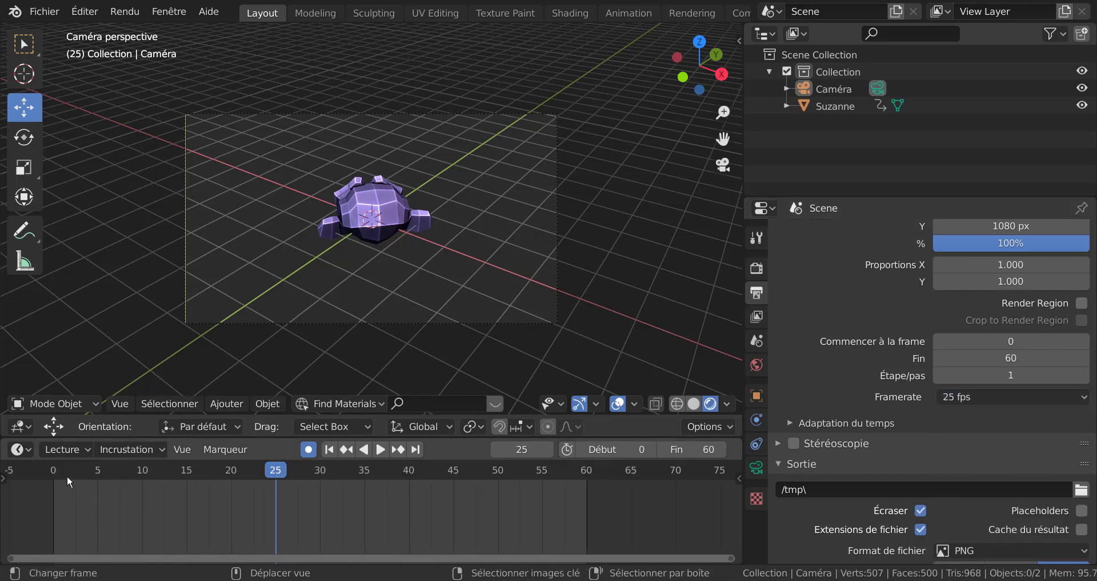
# Play the rotation again and scrub the playhead back to frame 50.
pyautogui.press('space')
pyautogui.moveTo(273, 474)
pyautogui.mouseDown()
pyautogui.moveTo(64, 478)
pyautogui.moveTo(275, 492)
pyautogui.mouseUp()
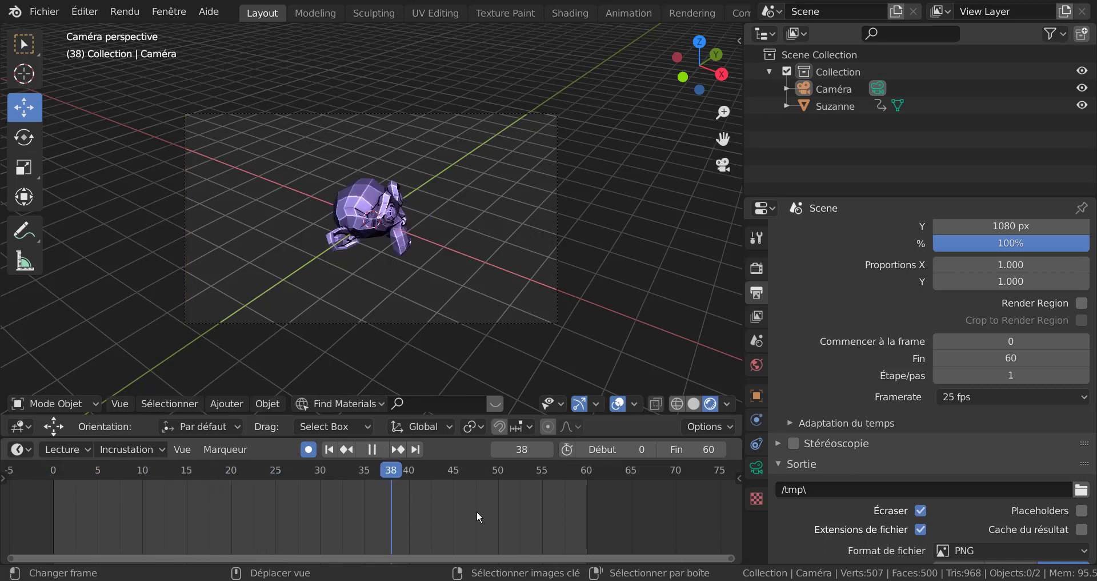
pyautogui.moveTo(499, 512); pyautogui.dragTo(518, 520)
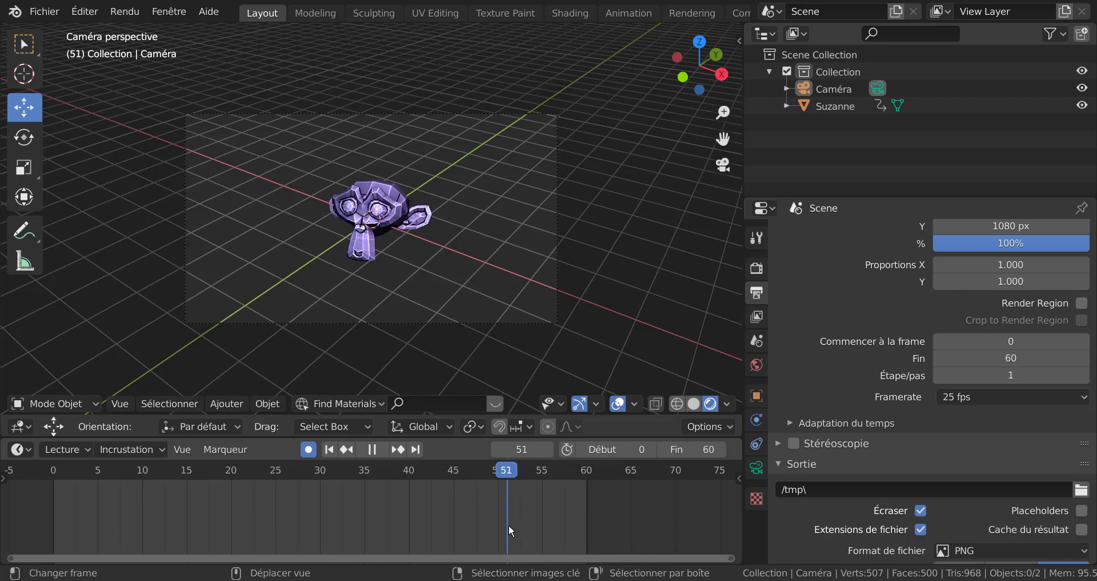
pyautogui.moveTo(518, 519); pyautogui.dragTo(500, 530)
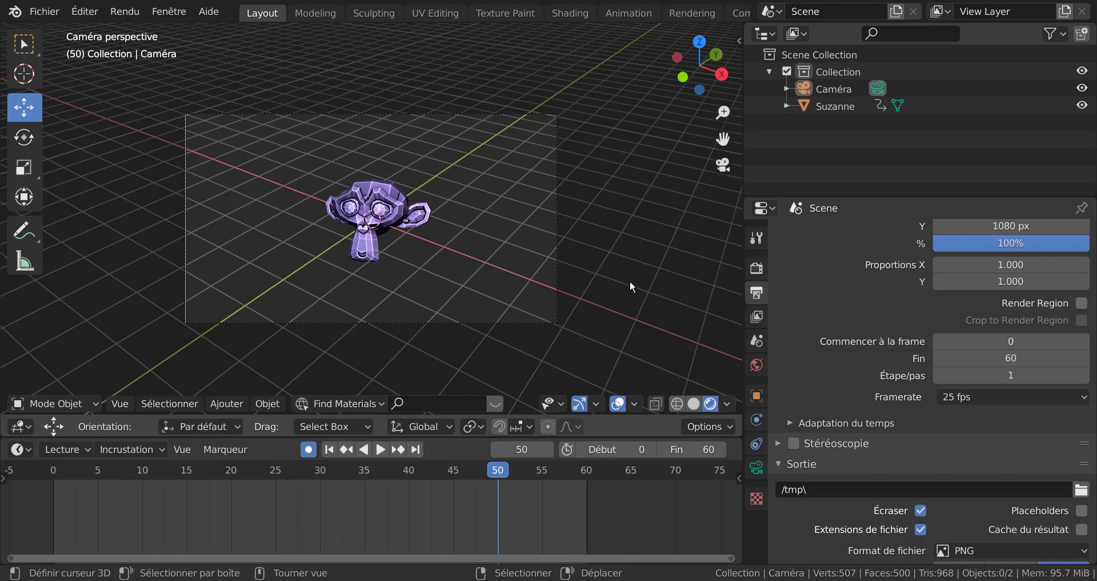
pyautogui.scroll(-3, 941, 386)
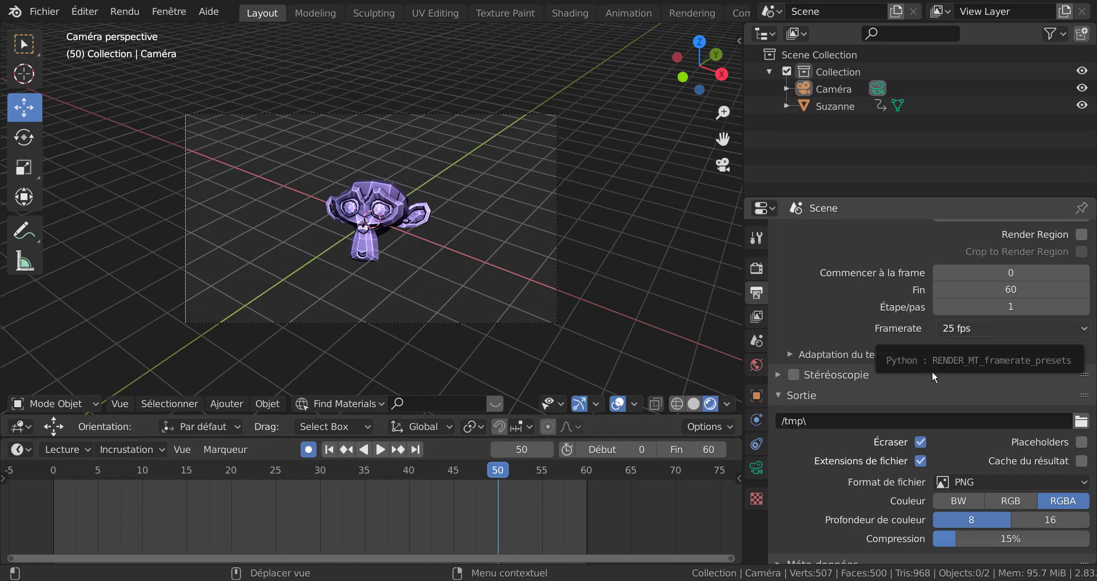
# Expand Adaptation du temps, start playback, and drag Ancien up, then down to 1.
pyautogui.click(790, 352)
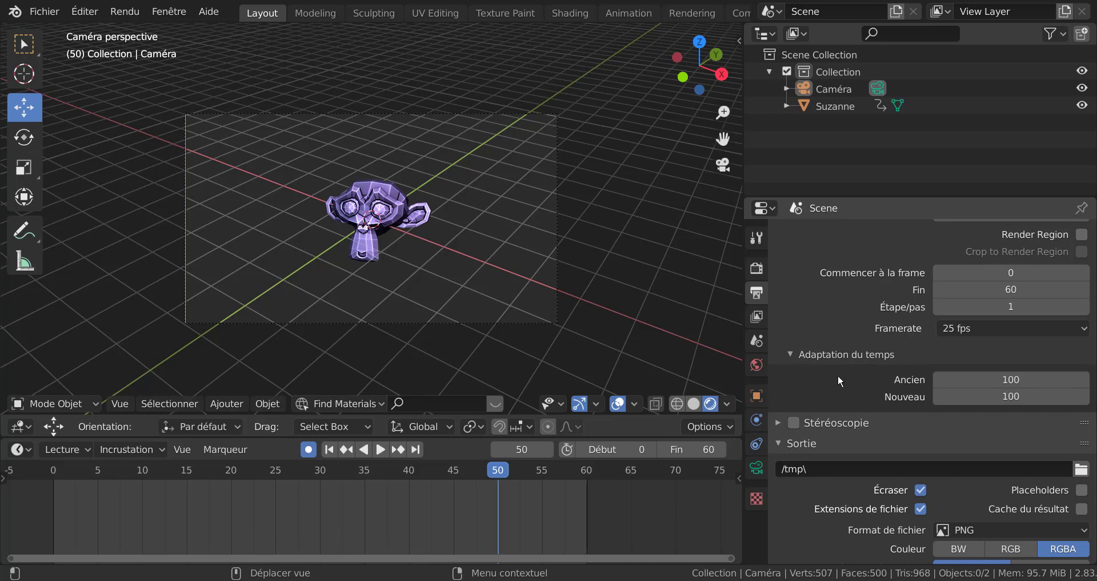
pyautogui.click(379, 450)
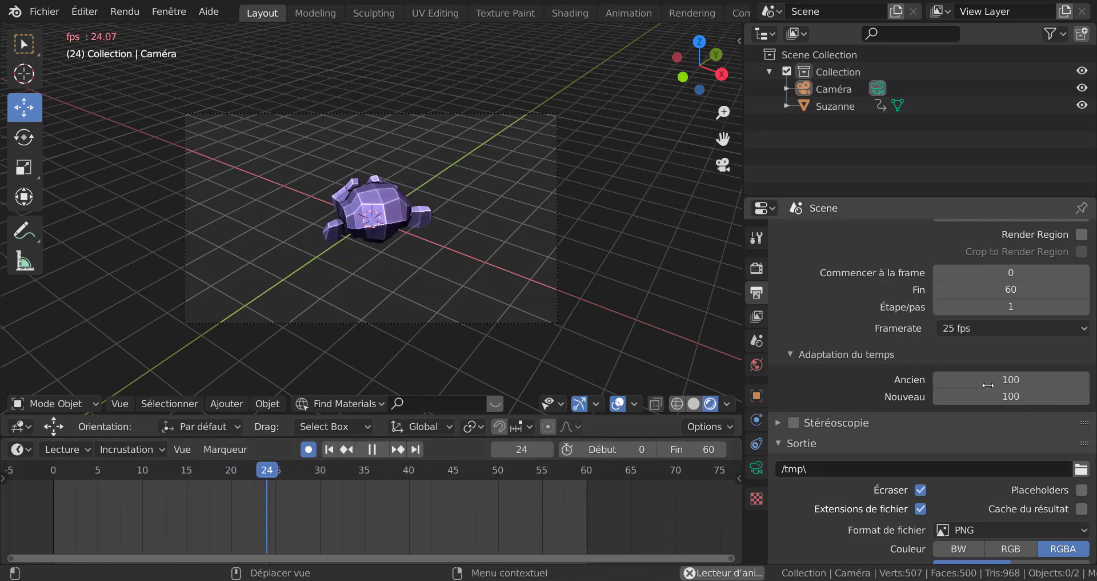
pyautogui.moveTo(988, 386); pyautogui.dragTo(1094, 379)
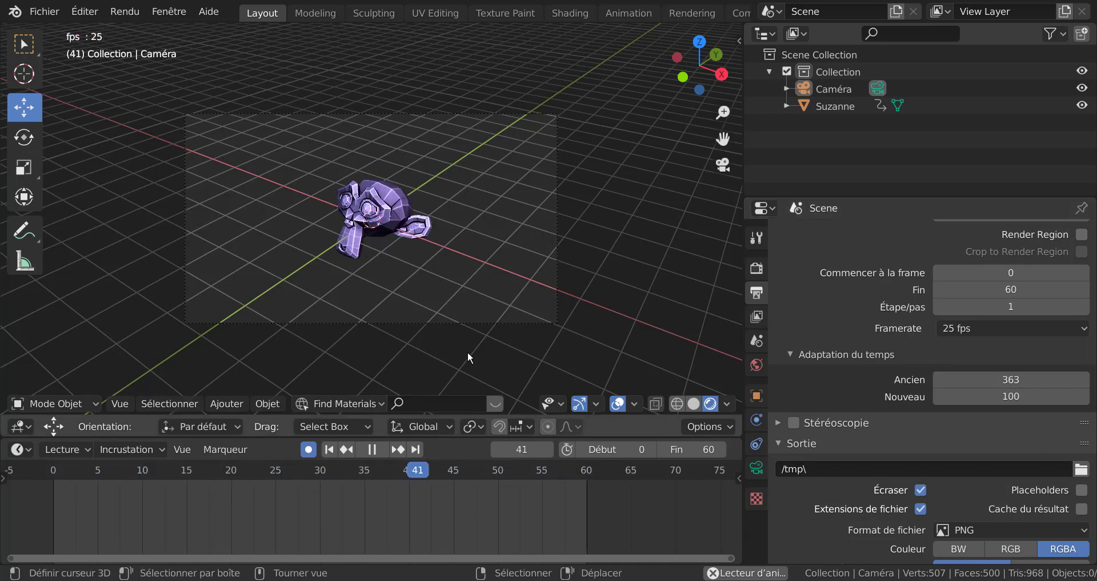
pyautogui.scroll(-3, 515, 536)
pyautogui.scroll(-2, 516, 536)
pyautogui.scroll(-2, 515, 536)
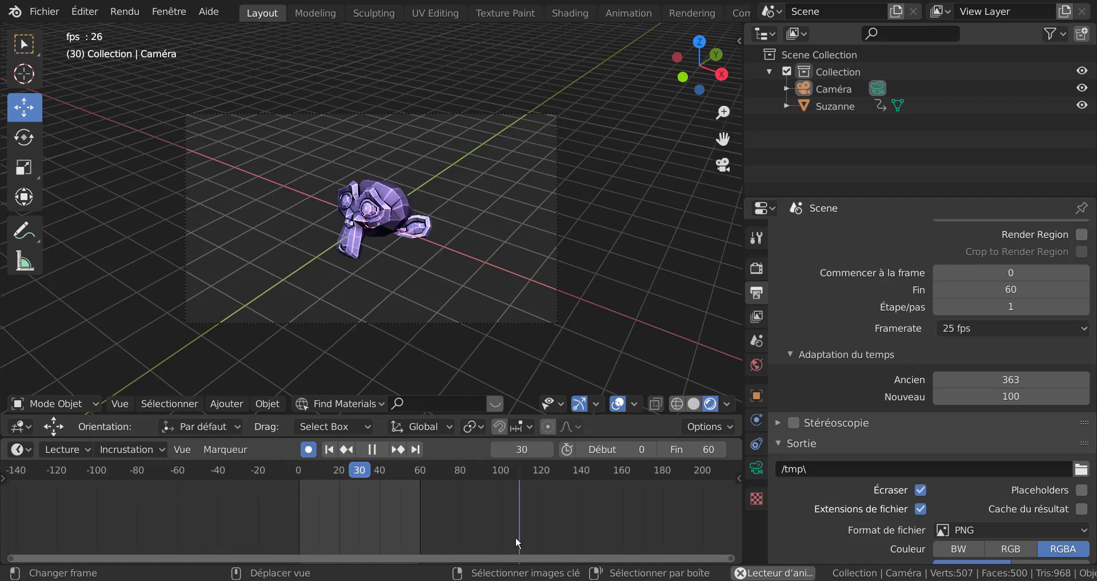
pyautogui.scroll(-1, 516, 537)
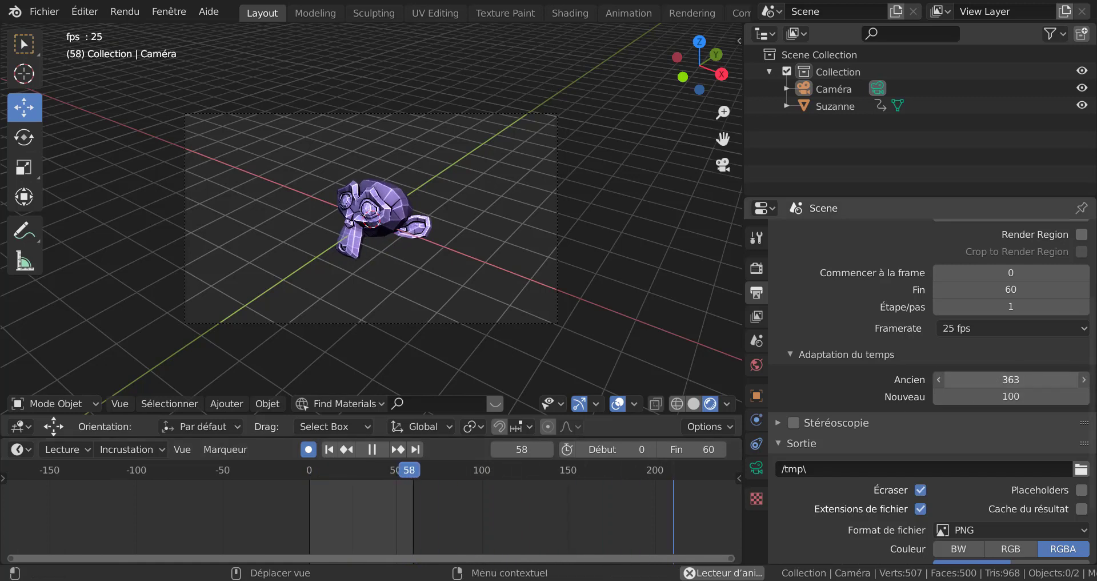
pyautogui.moveTo(1012, 379); pyautogui.dragTo(943, 380)
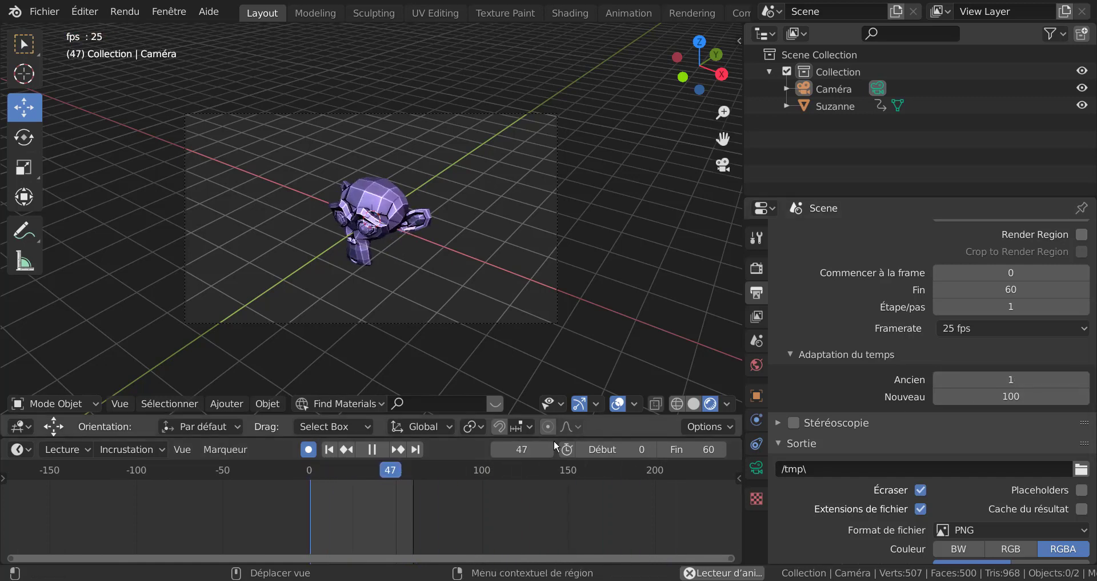
# Type Ancien values 51 and 151, then set Ancien back to 100.
pyautogui.click(1023, 380)
pyautogui.write('51')
pyautogui.press('Return')
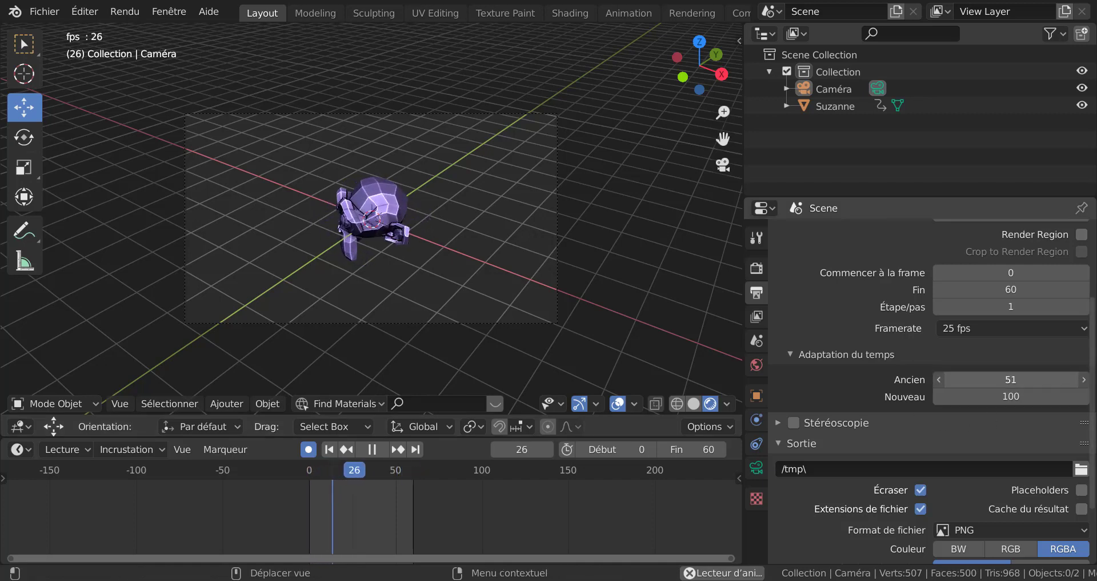
pyautogui.click(1020, 380)
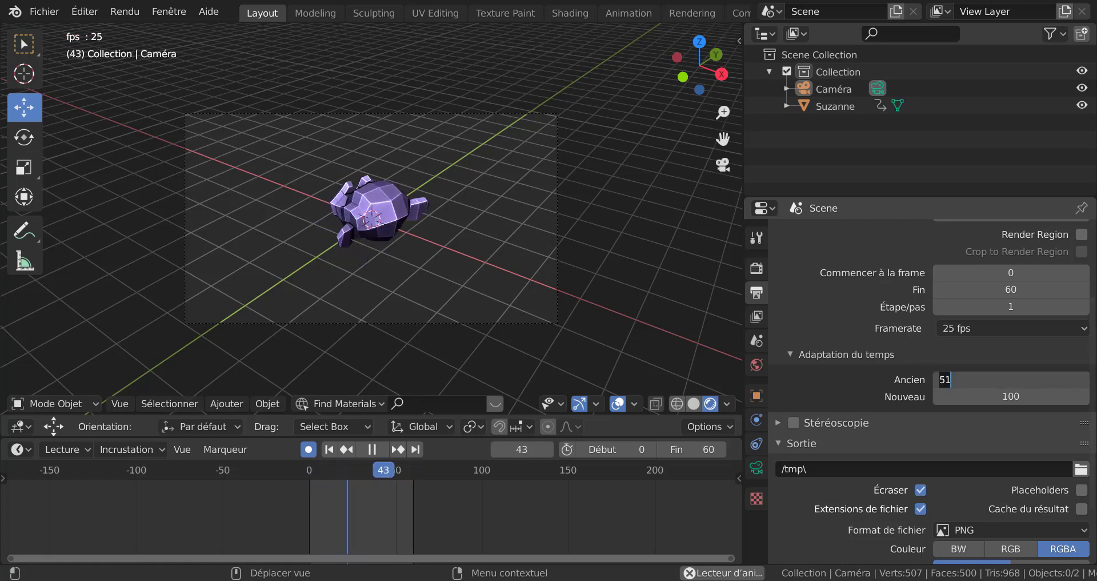
pyautogui.press('Home')
pyautogui.write('1')
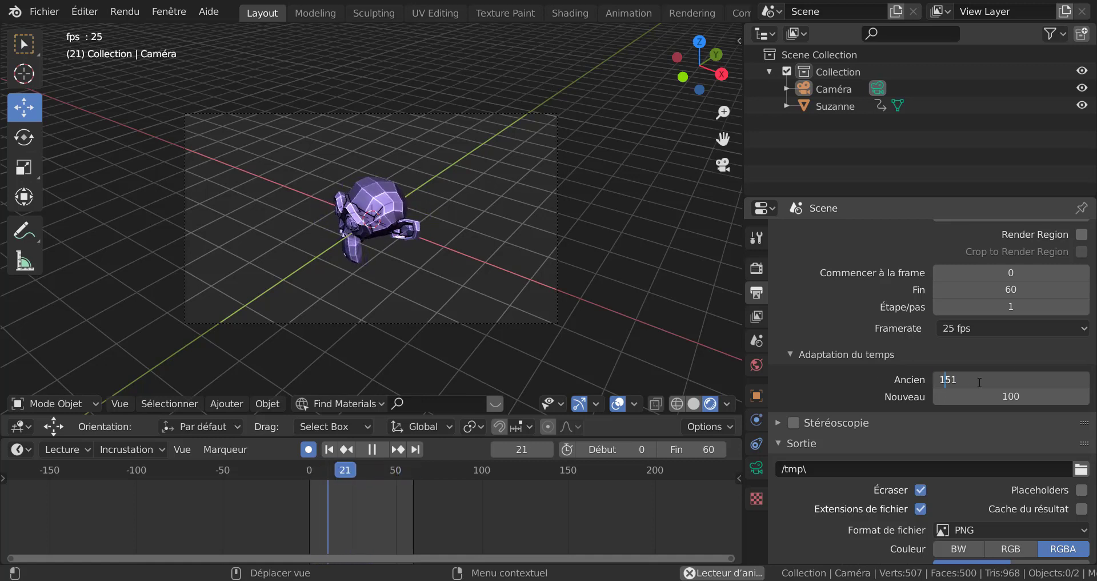
pyautogui.press('End')
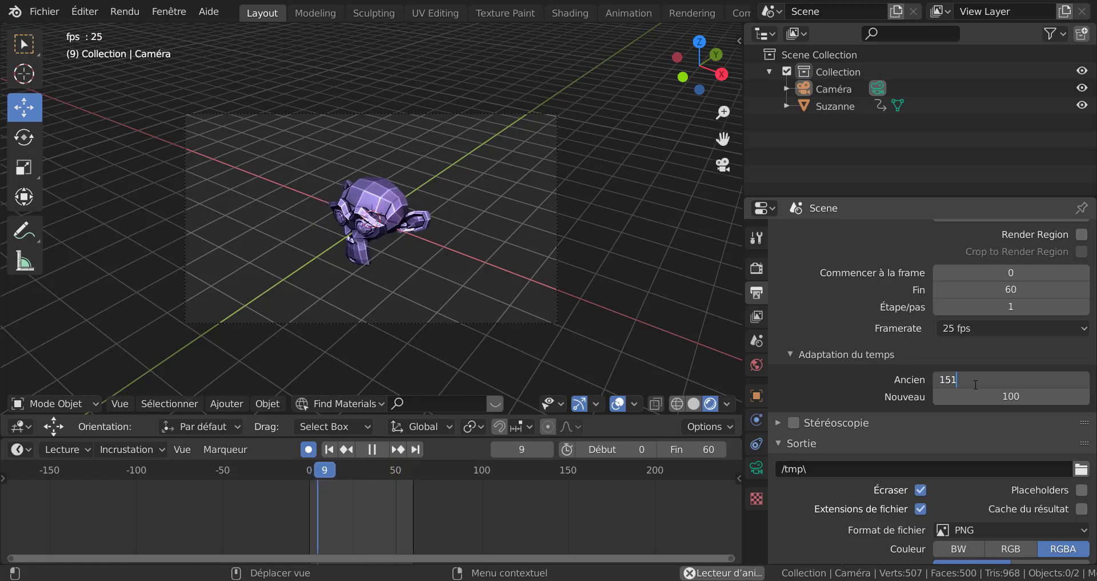
pyautogui.press('BackSpace')
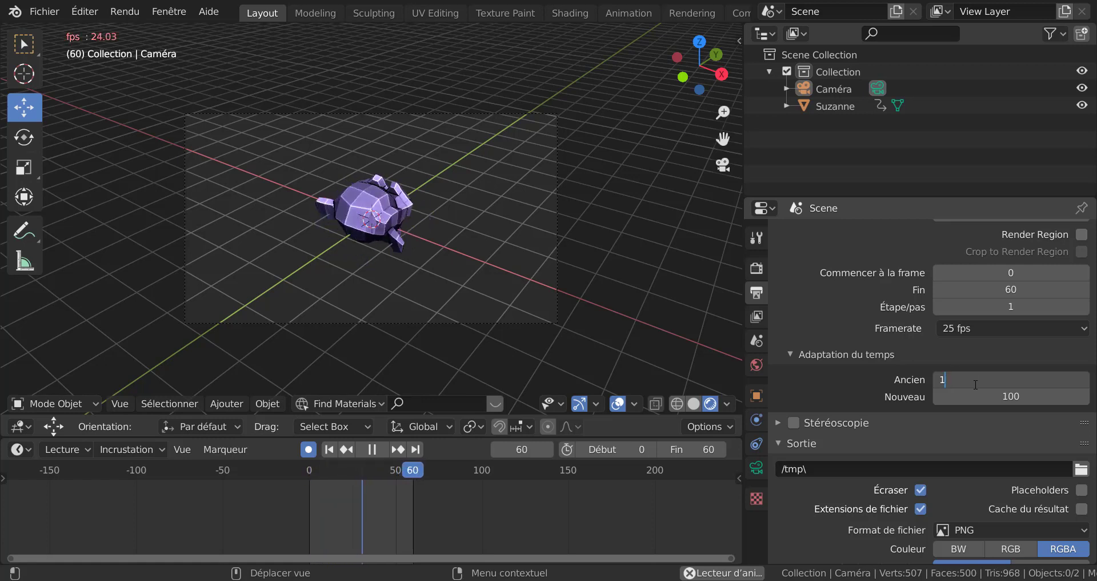
pyautogui.press('BackSpace')
pyautogui.press('BackSpace')
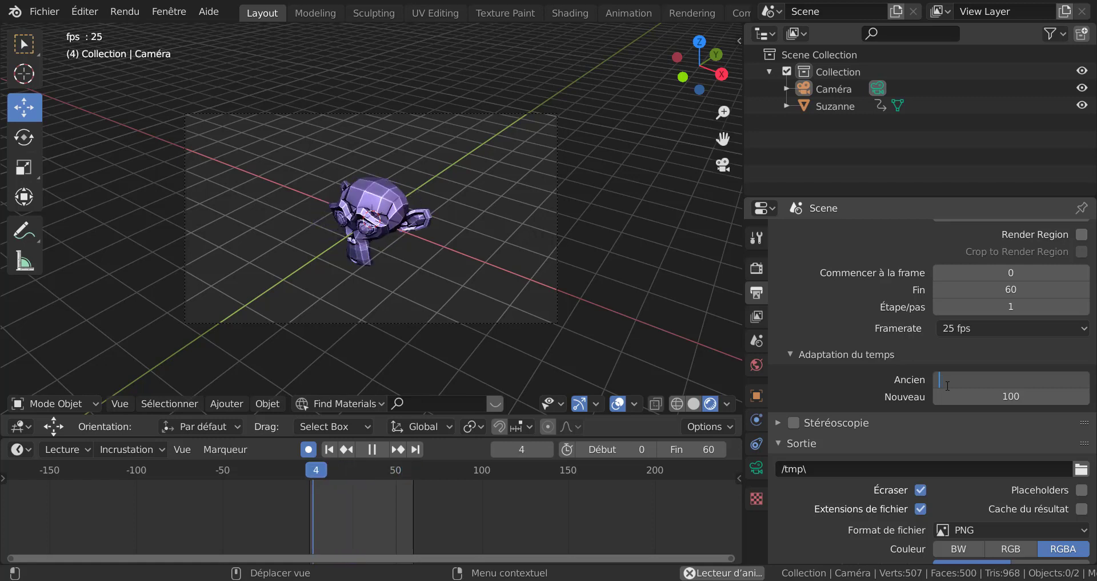
pyautogui.write('100')
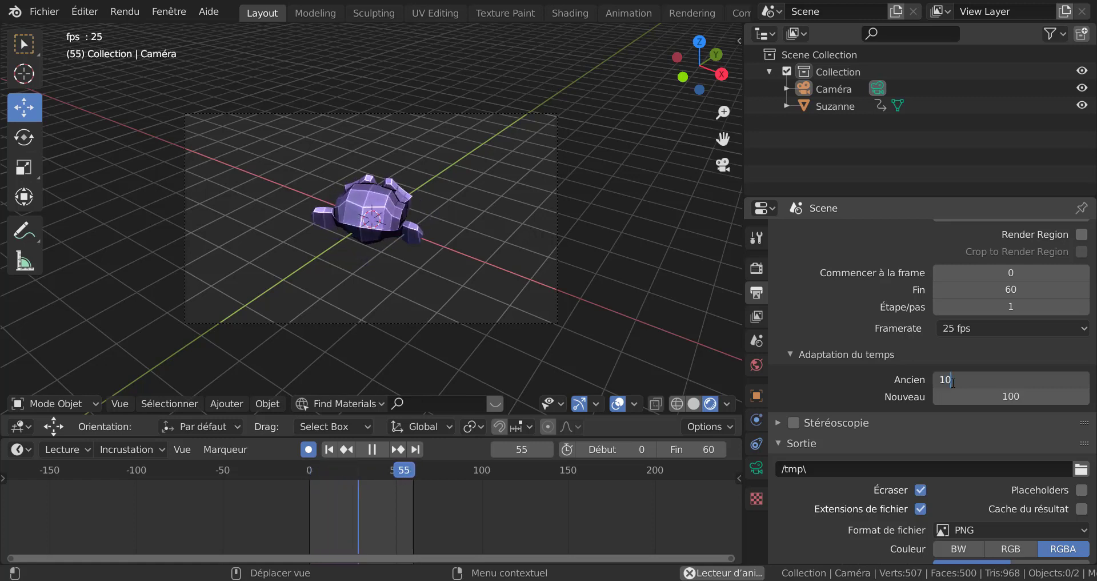
pyautogui.press('Return')
# Drag Nouveau up to 190 and 420, then reset it to 100.
pyautogui.moveTo(1009, 396); pyautogui.dragTo(1061, 396)
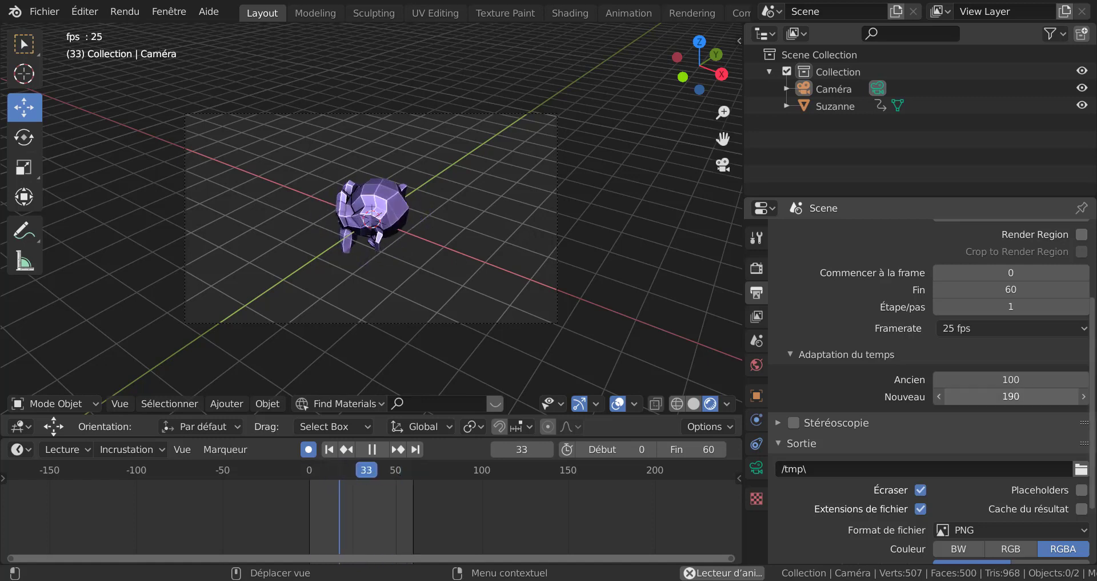
pyautogui.moveTo(1011, 396); pyautogui.dragTo(1074, 396)
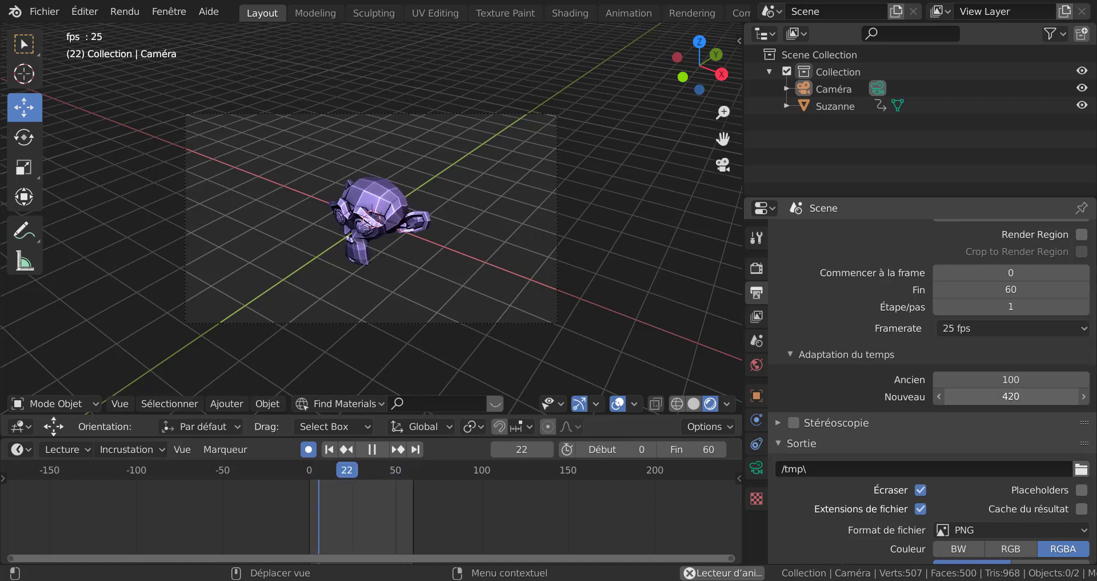
pyautogui.moveTo(1012, 396); pyautogui.dragTo(1036, 396)
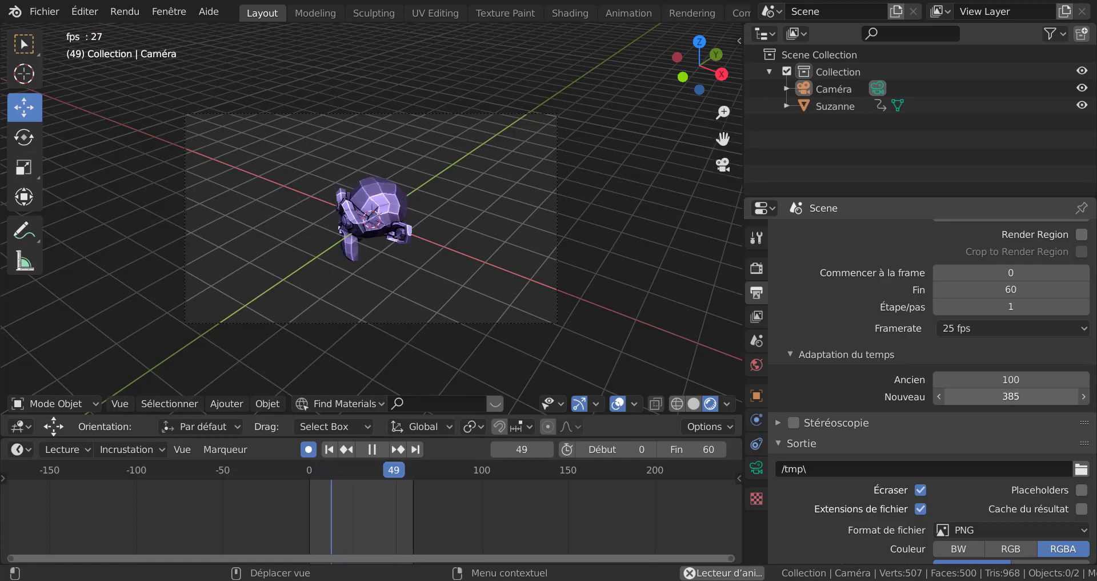
pyautogui.doubleClick(1011, 396)
pyautogui.write('355')
pyautogui.press('BackSpace')
pyautogui.press('BackSpace')
pyautogui.press('BackSpace')
pyautogui.write('100')
pyautogui.press('Return')
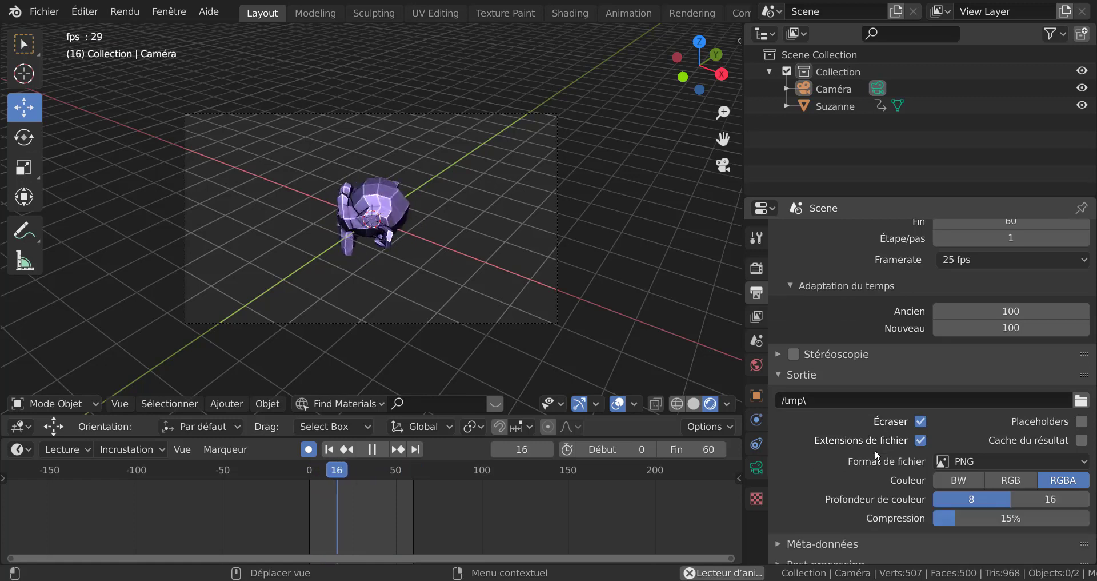
# Expand Stéréoscopie and turn on stereoscopic rendering.
pyautogui.scroll(-3, 876, 449)
pyautogui.scroll(-1, 851, 411)
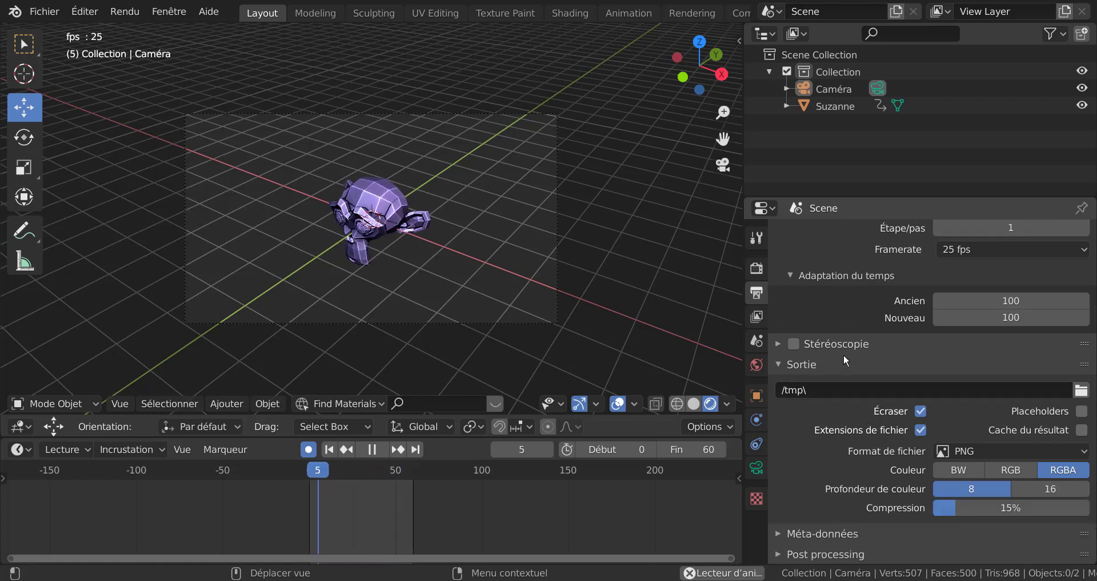
pyautogui.click(780, 345)
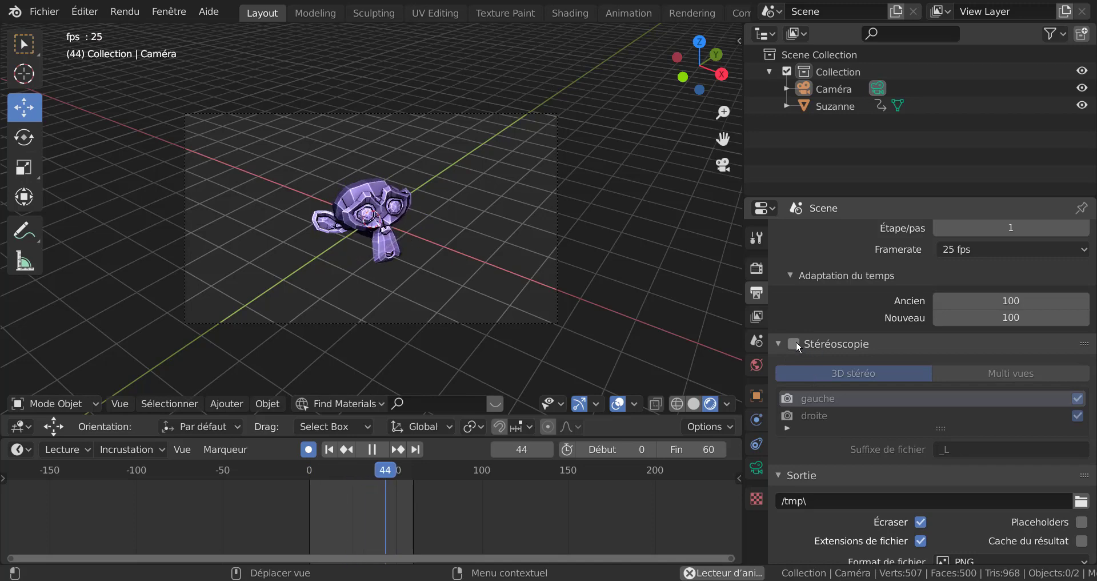
pyautogui.click(797, 342)
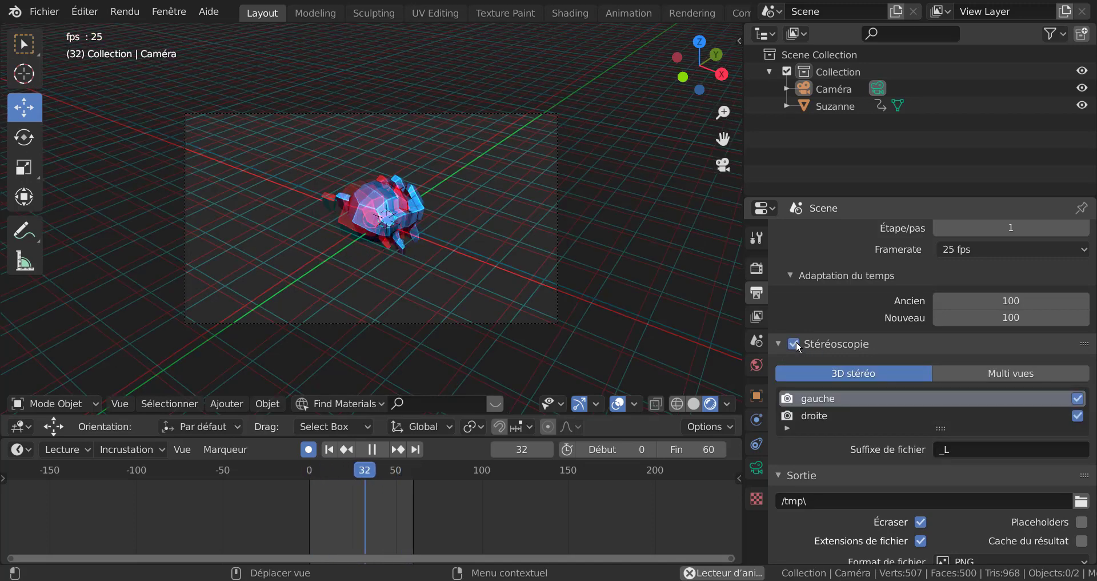
pyautogui.scroll(2, 578, 293)
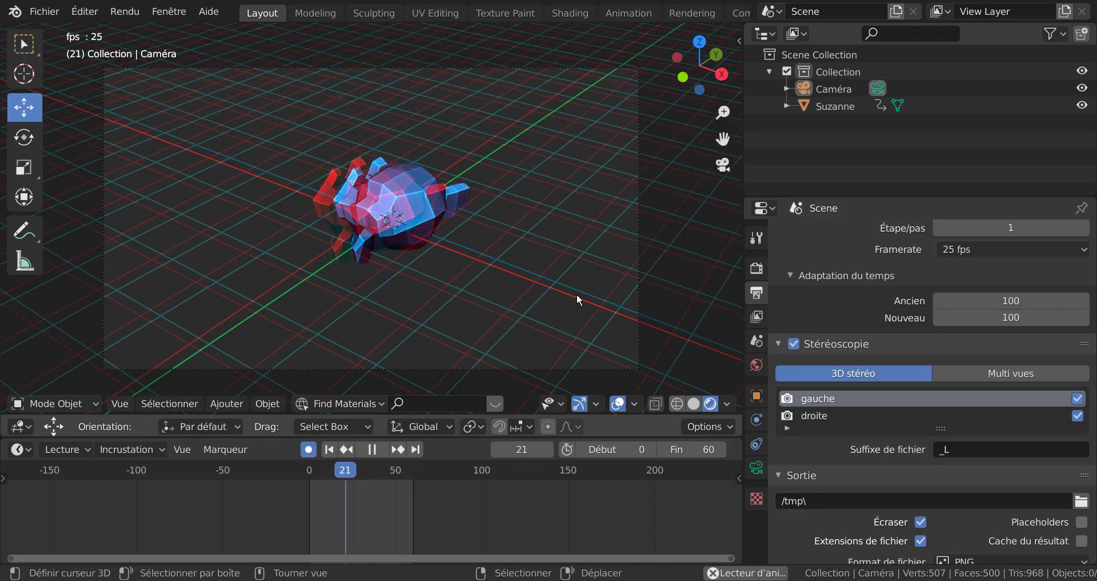
# Stop playback, test-render the anaglyph frame, and close the render result.
pyautogui.press('space')
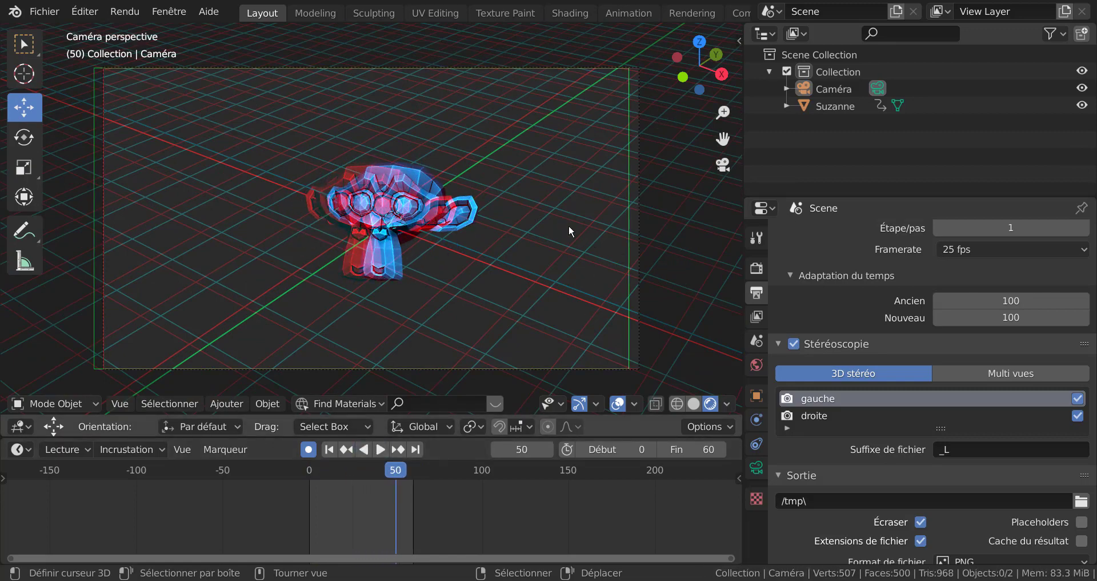
pyautogui.press('F12')
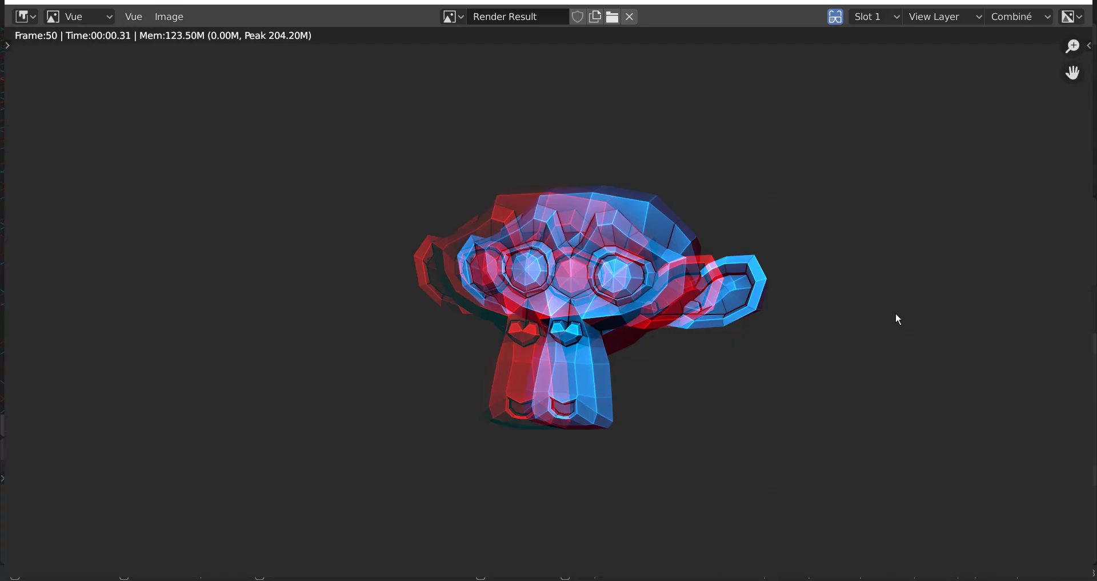
pyautogui.scroll(-1, 896, 313)
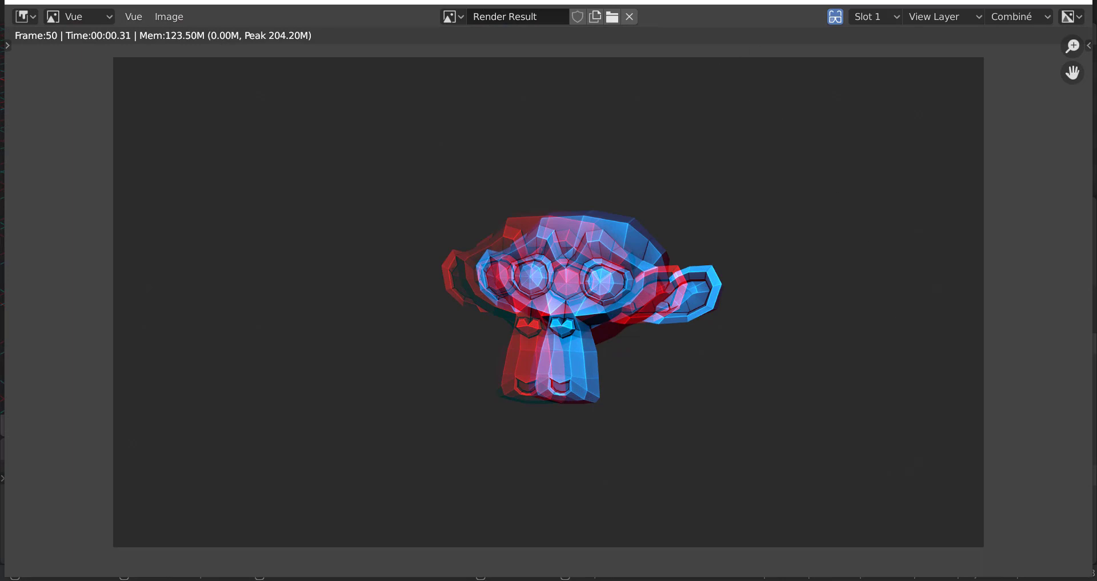
pyautogui.click(1079, 2)
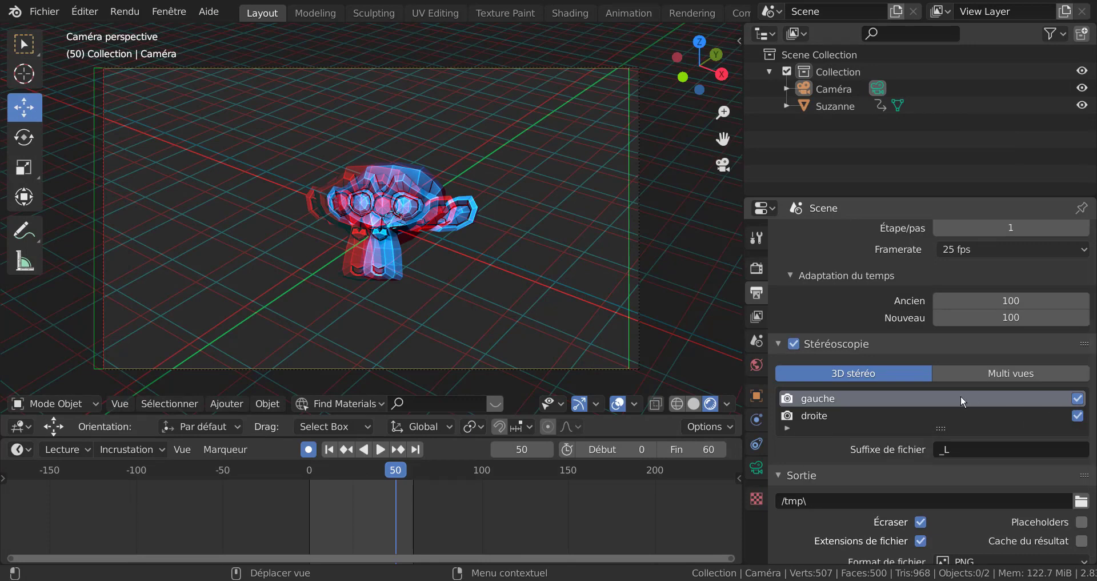
# Toggle Multi vues and back to 3D stéréo, then untick the droite view.
pyautogui.click(1009, 376)
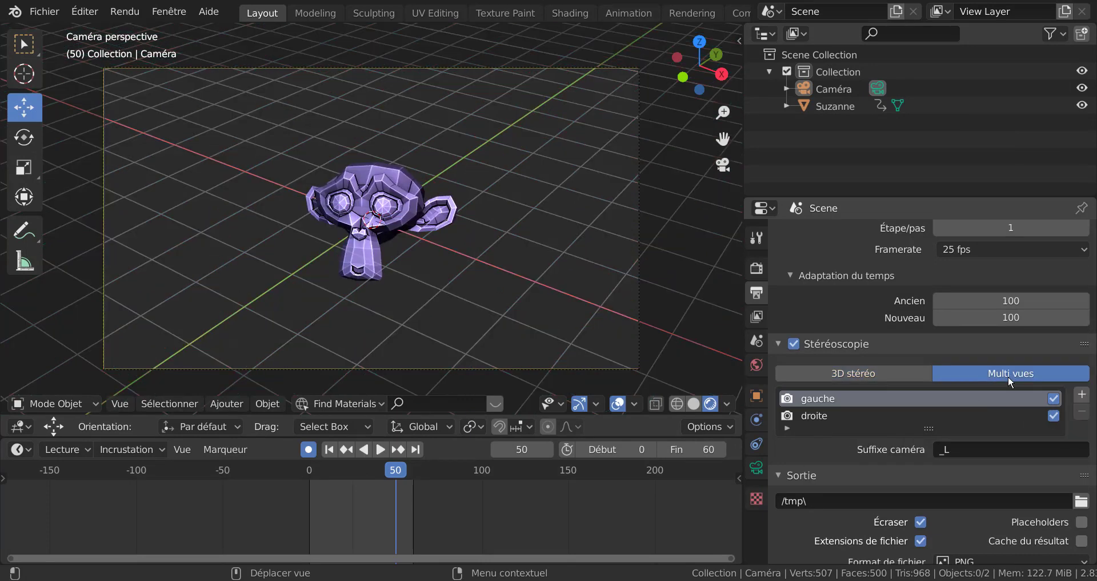
pyautogui.click(867, 374)
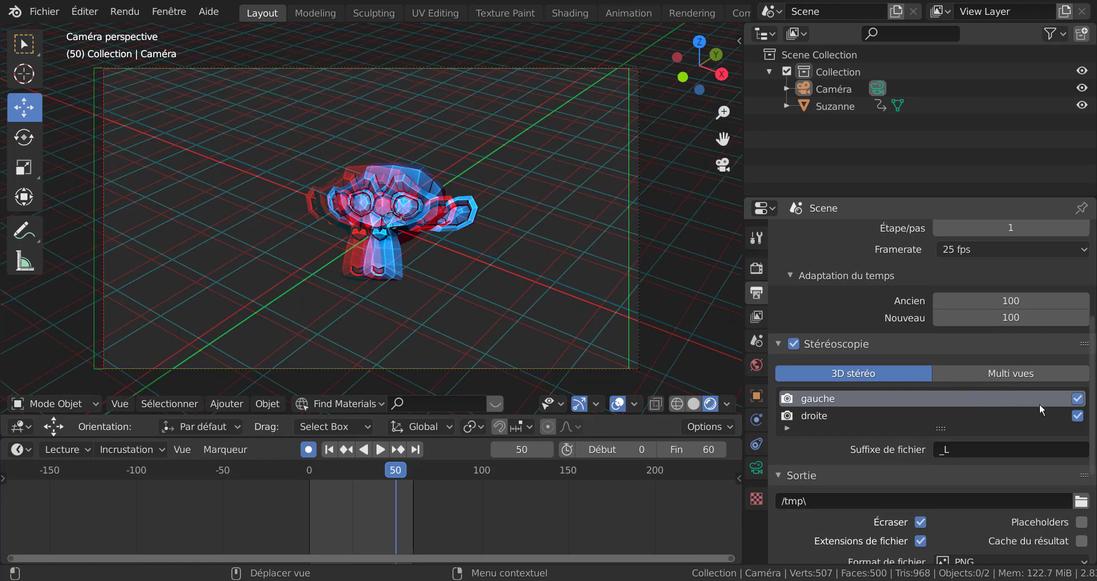
pyautogui.scroll(-1, 1041, 403)
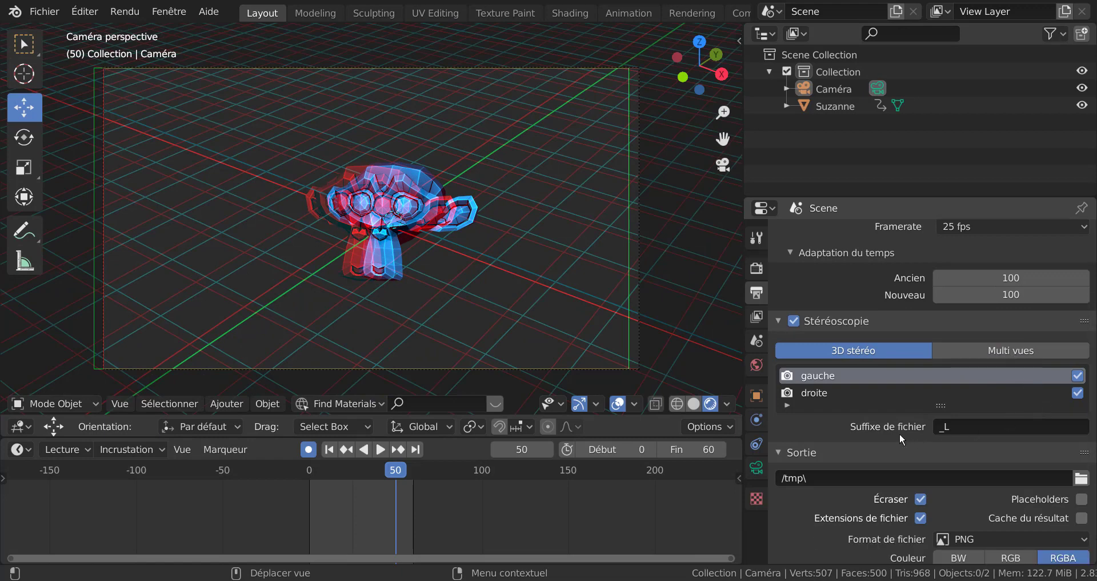
pyautogui.click(787, 405)
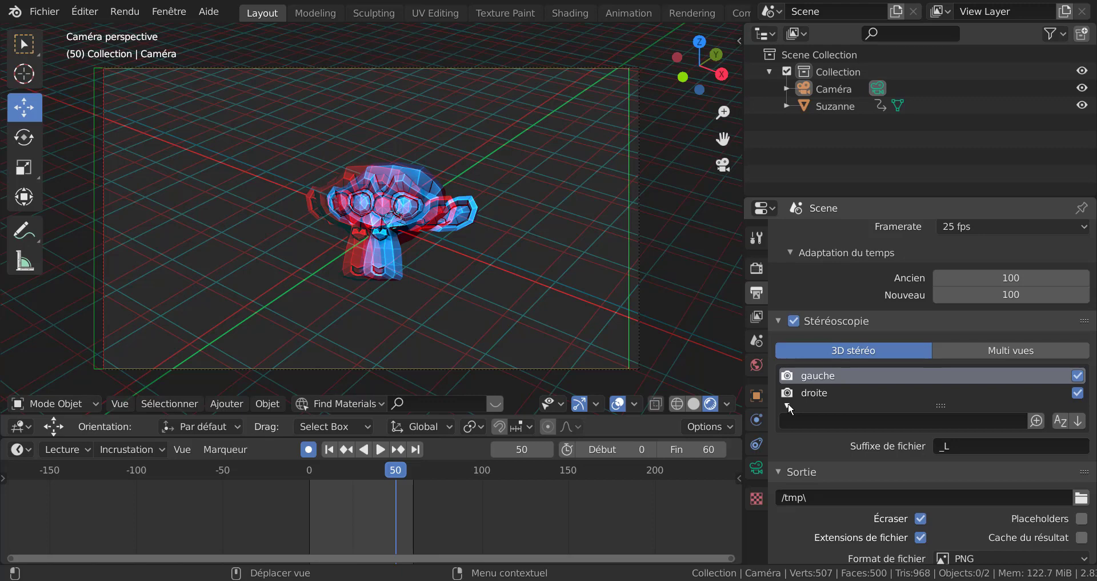
pyautogui.click(788, 404)
pyautogui.click(1078, 394)
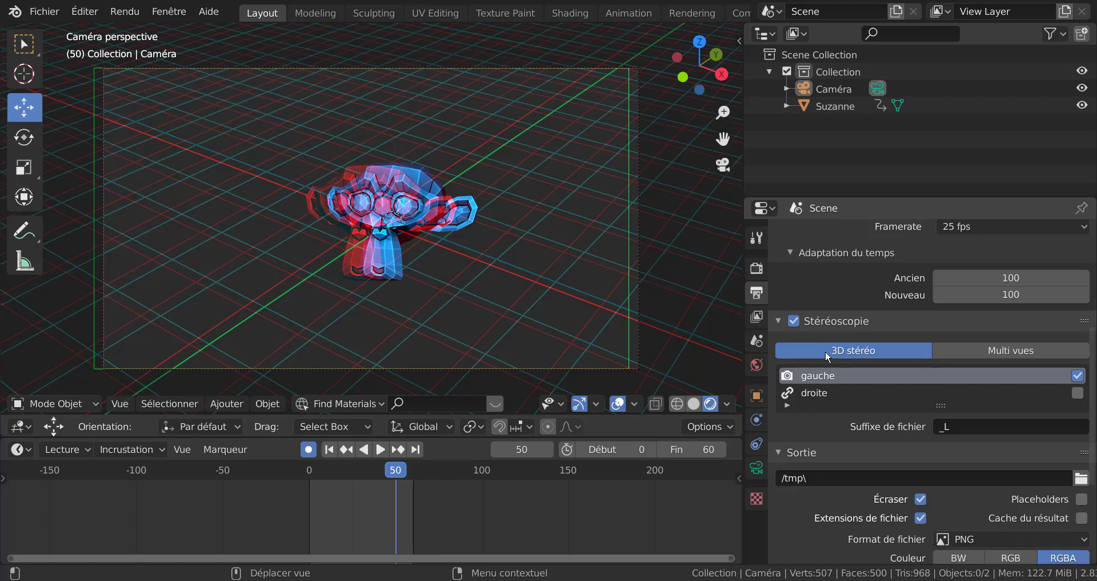
# Run three F12 test renders of the stereo frame, closing each result.
pyautogui.press('F12')
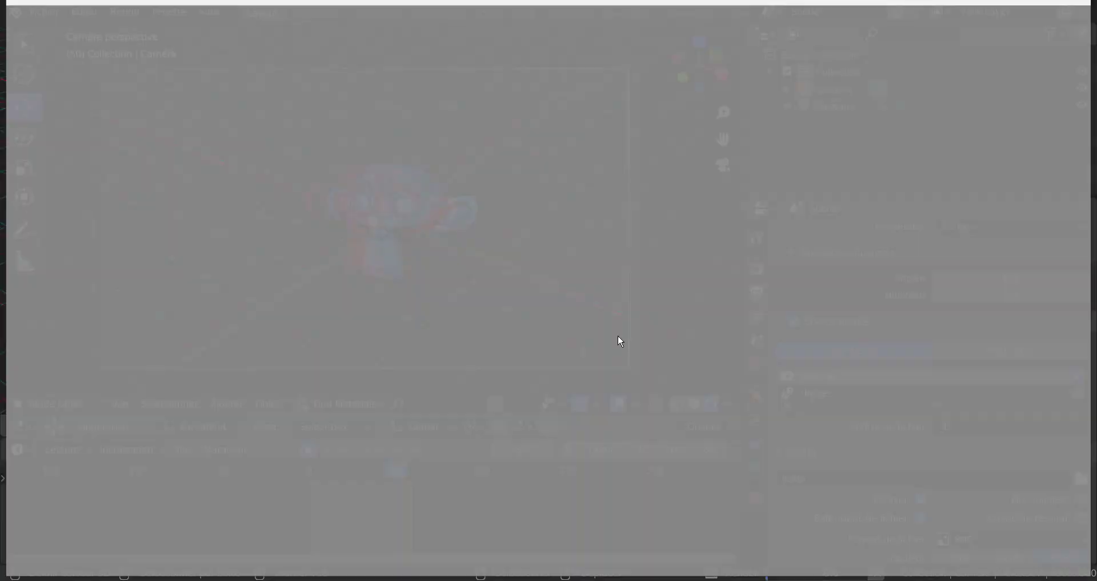
pyautogui.press('Escape')
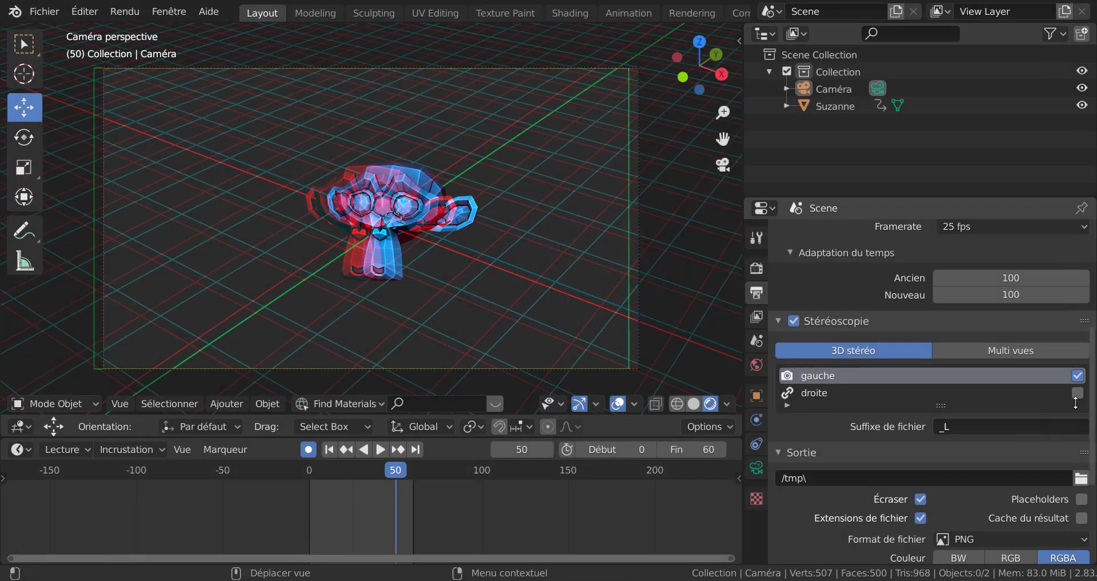
pyautogui.press('F12')
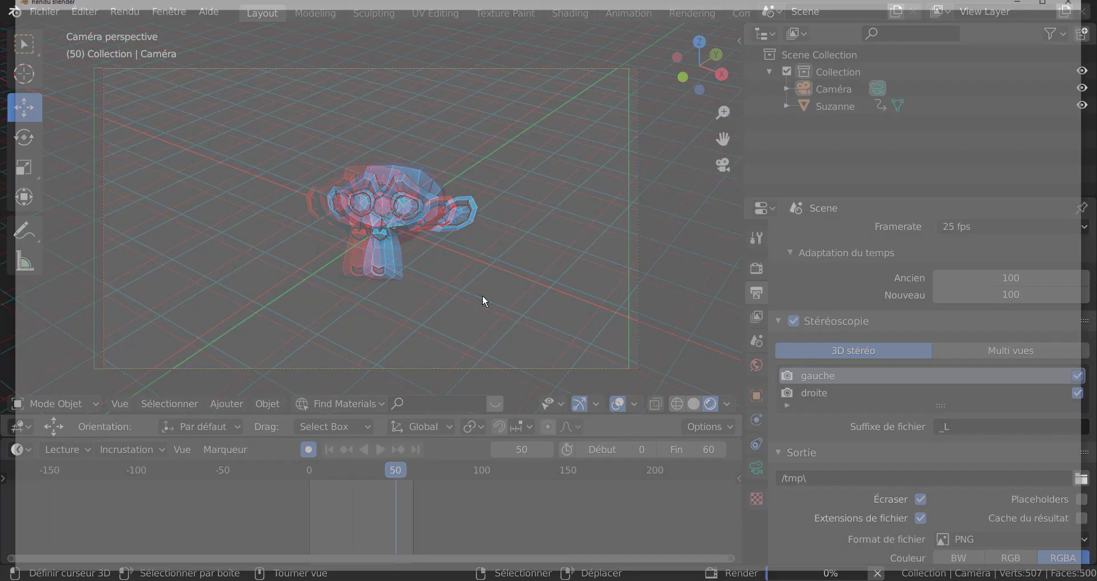
pyautogui.click(1086, 2)
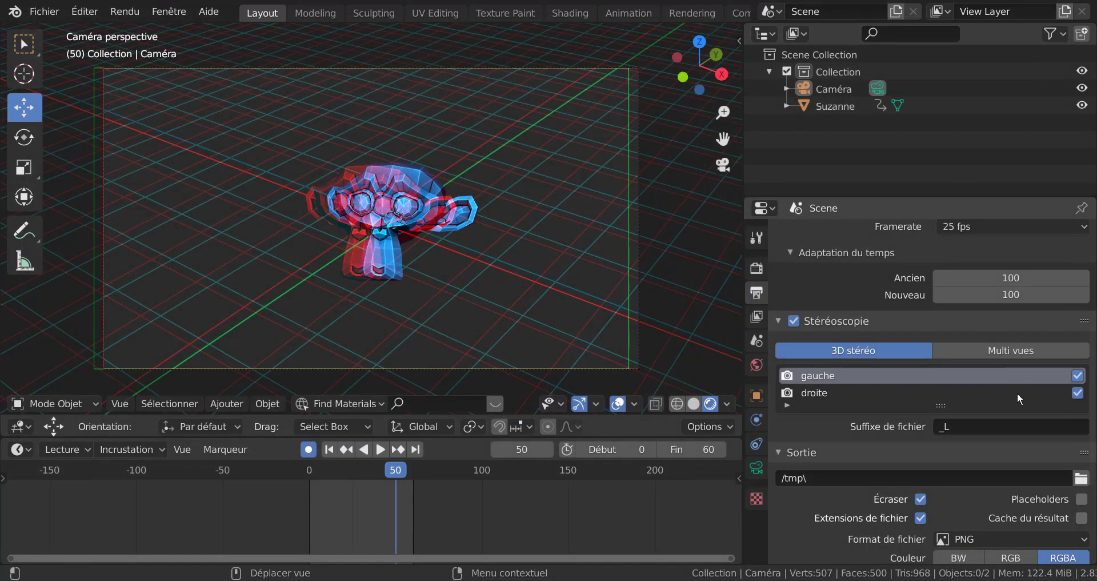
pyautogui.press('F12')
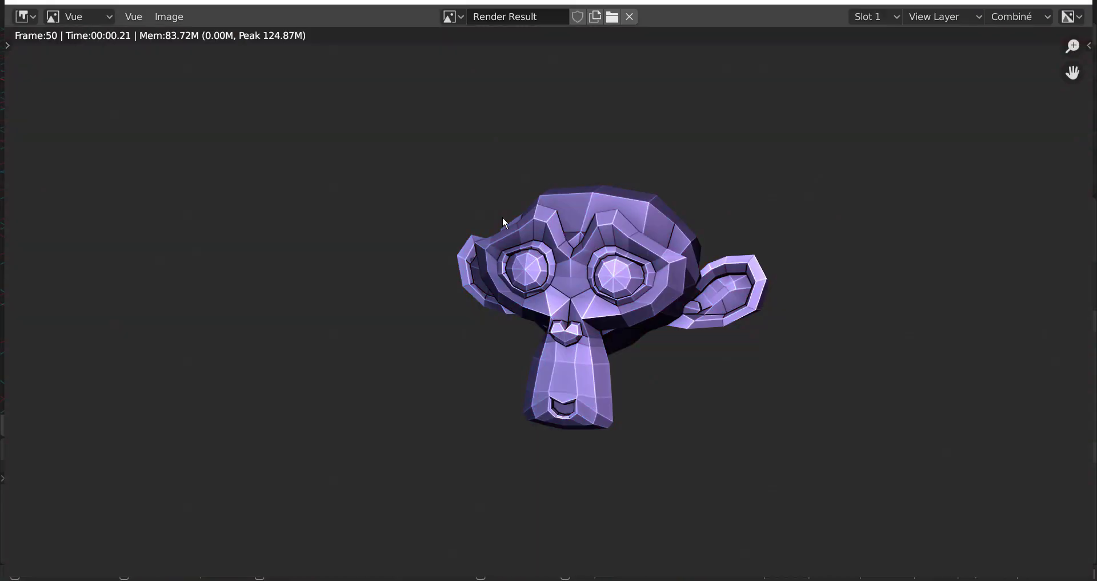
pyautogui.click(1085, 2)
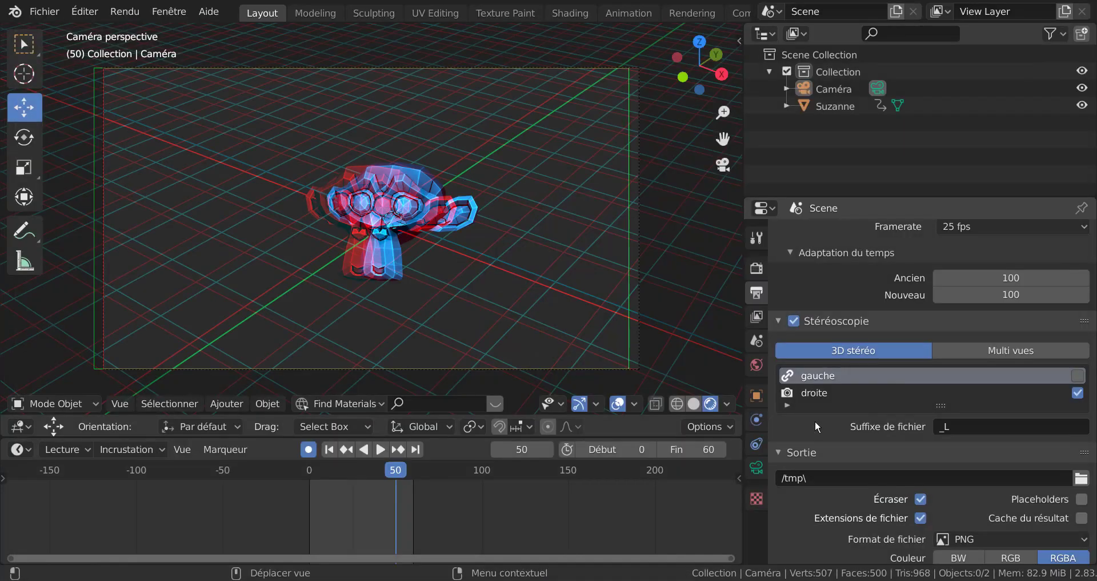
# Re-tick the gauche view, toggle Multi vues and back to 3D stéréo, then disable Stéréoscopie.
pyautogui.click(1078, 376)
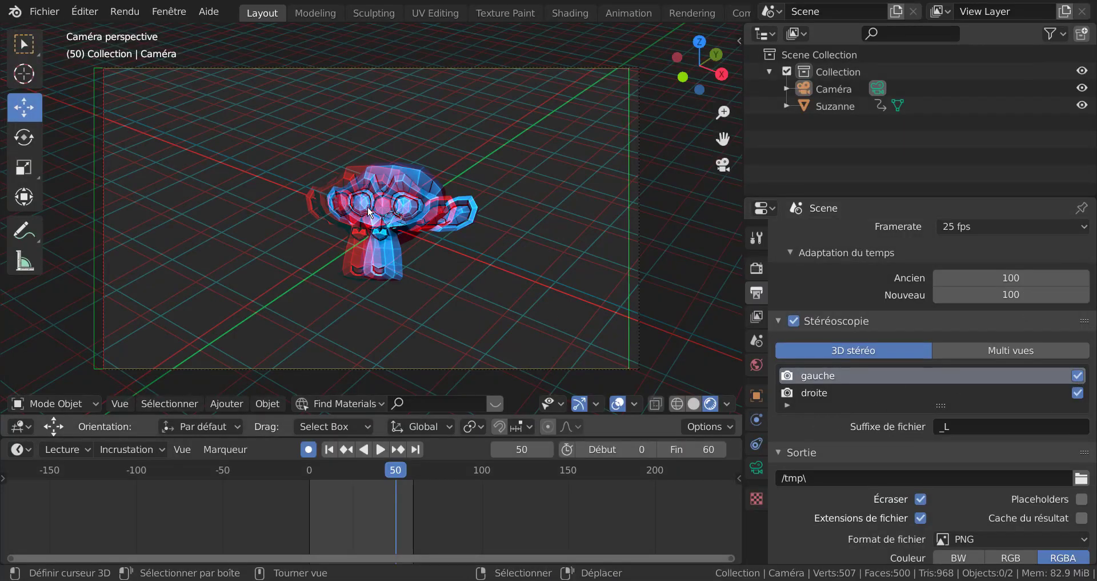
pyautogui.scroll(1, 385, 234)
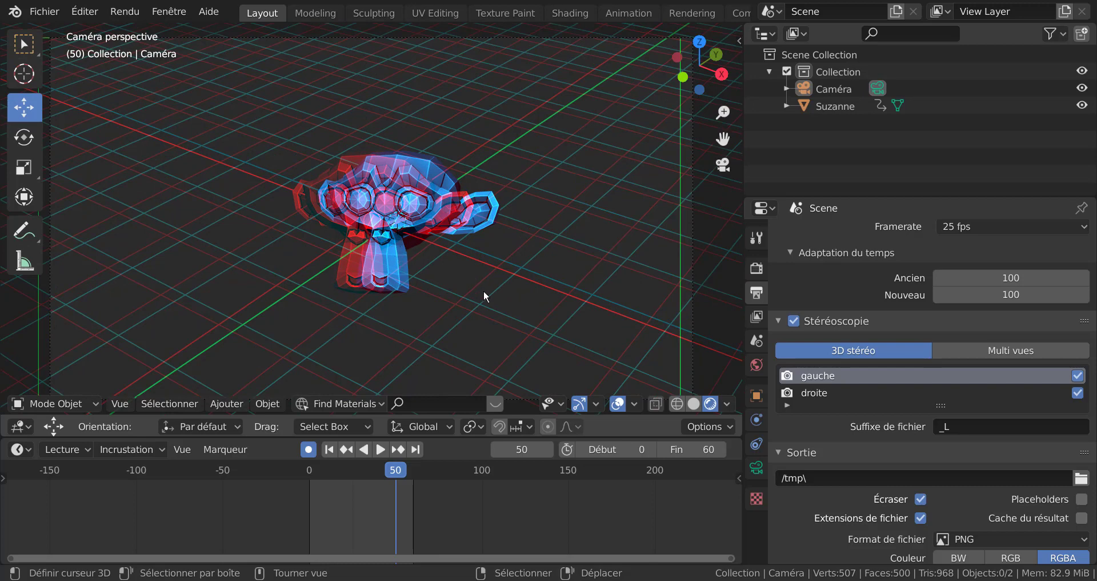
pyautogui.scroll(-1, 517, 304)
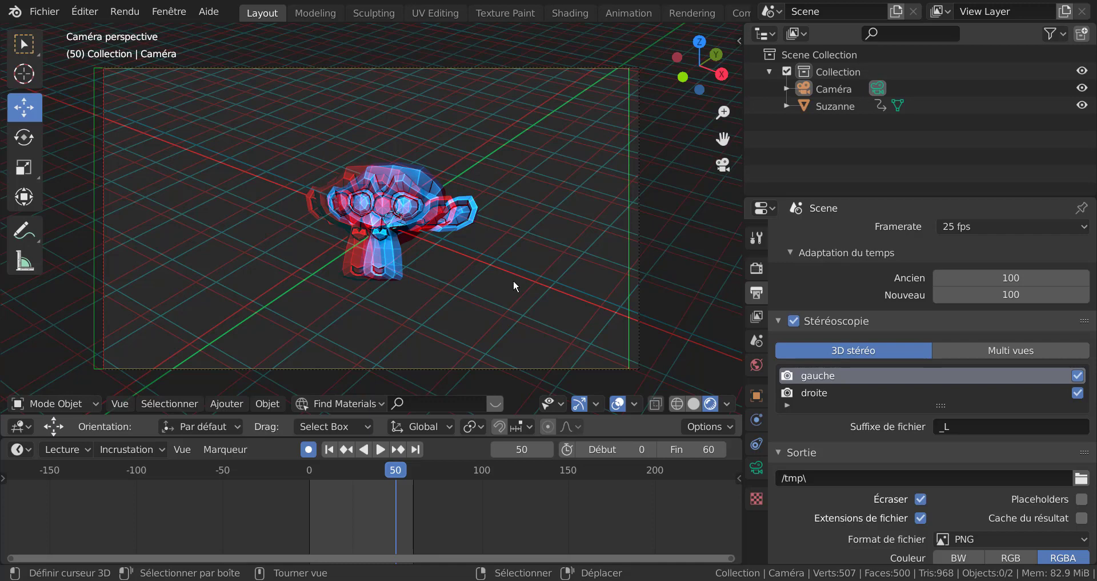
pyautogui.click(1000, 352)
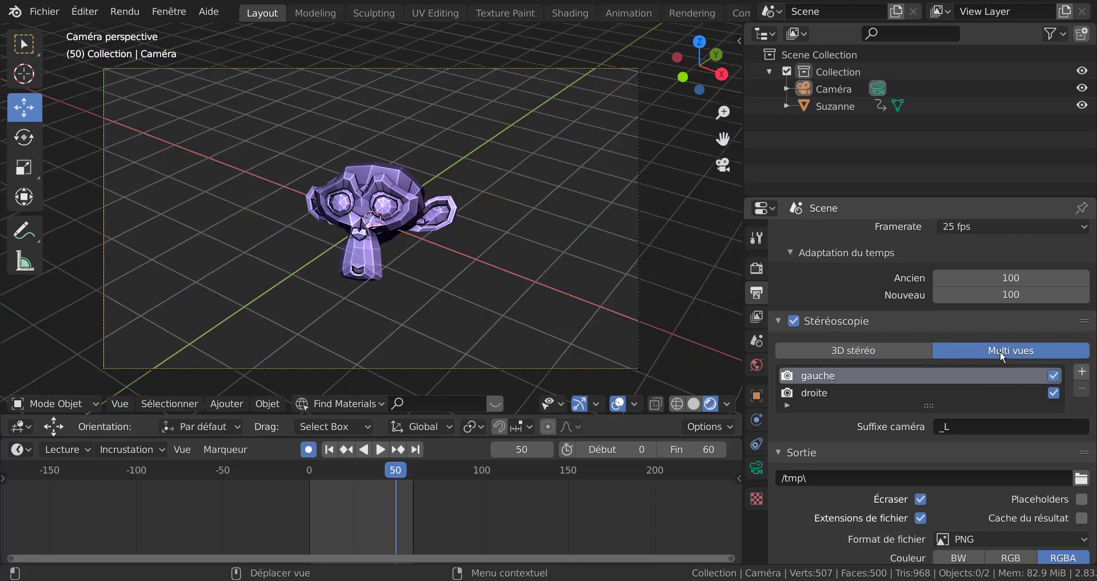
pyautogui.click(872, 352)
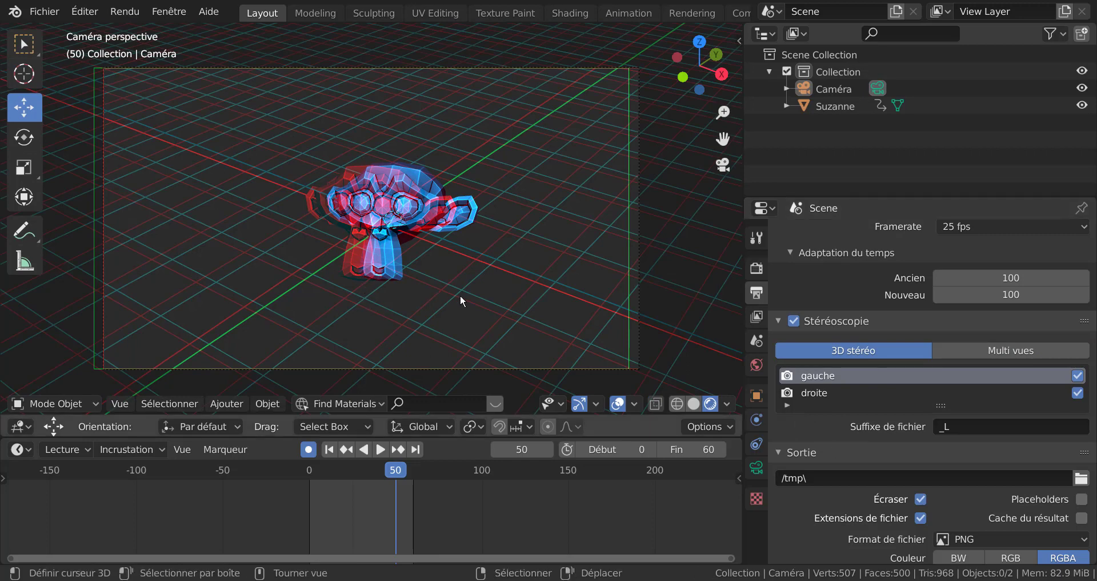
pyautogui.click(794, 322)
# Collapse Stéréoscopie and scroll to Sortie, showing RGBA PNG, 8-bit, 15% compression to /tmp\.
pyautogui.click(778, 318)
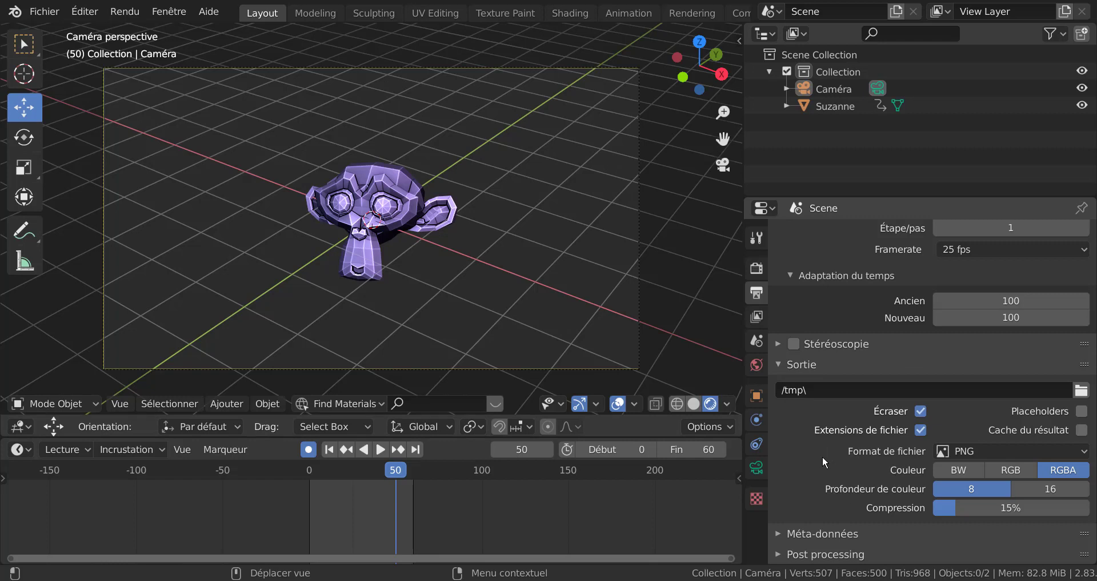
pyautogui.scroll(3, 879, 283)
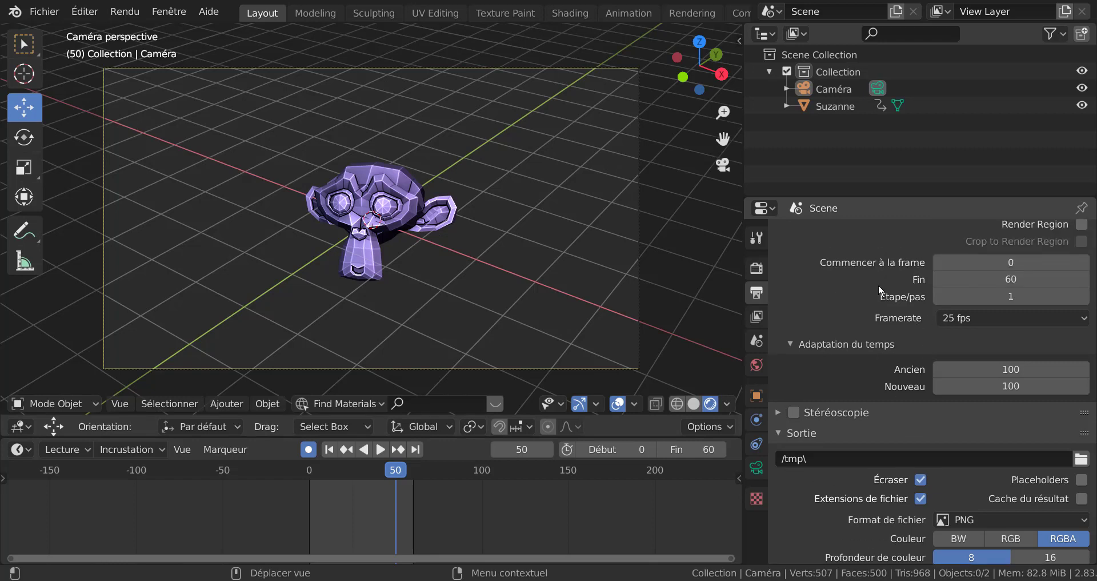
pyautogui.scroll(5, 879, 284)
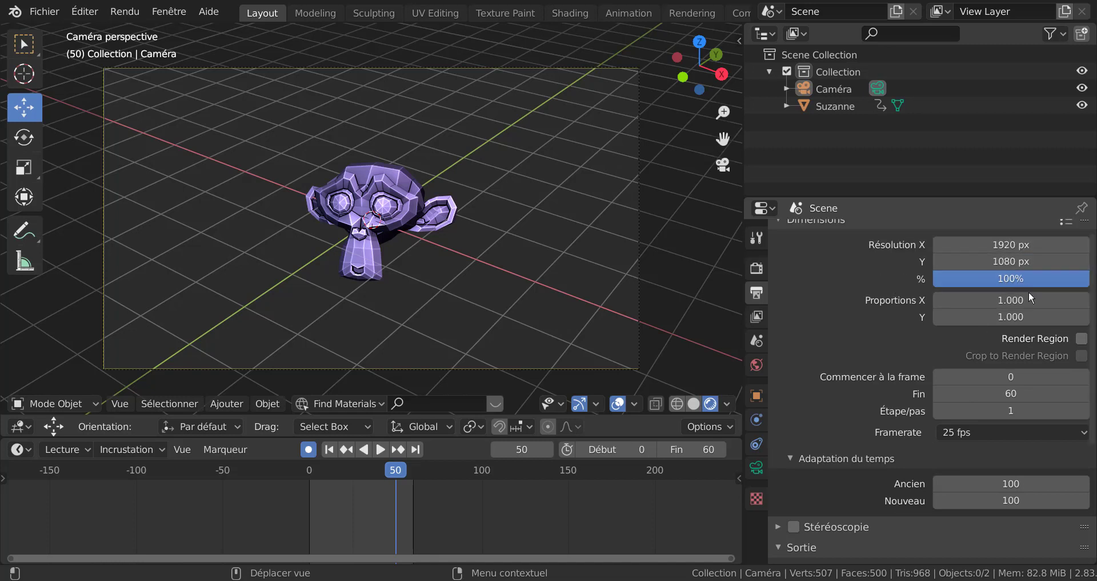
pyautogui.scroll(-7, 866, 345)
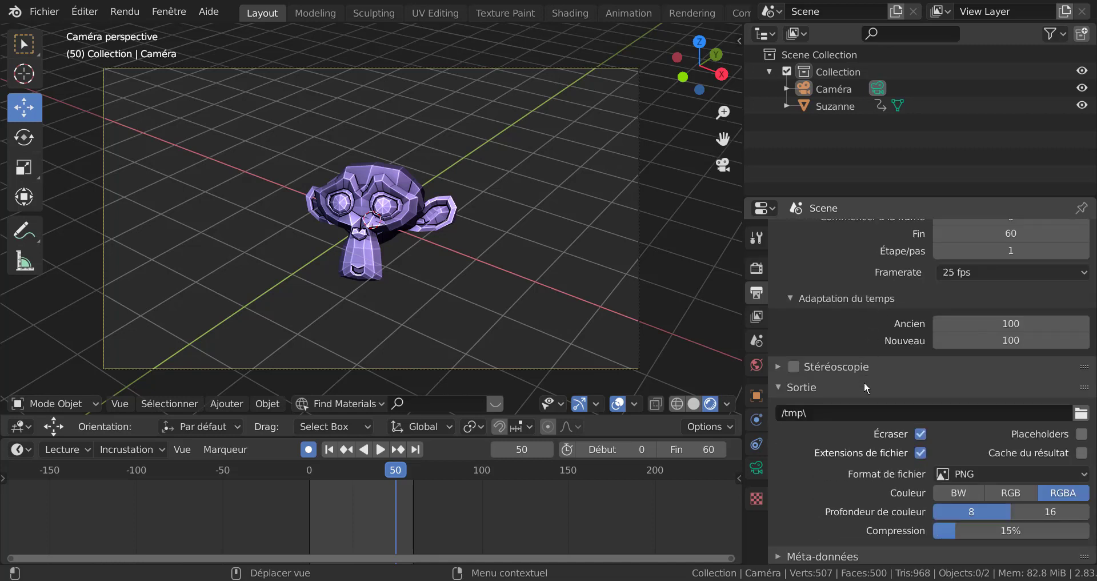
pyautogui.scroll(-1, 865, 388)
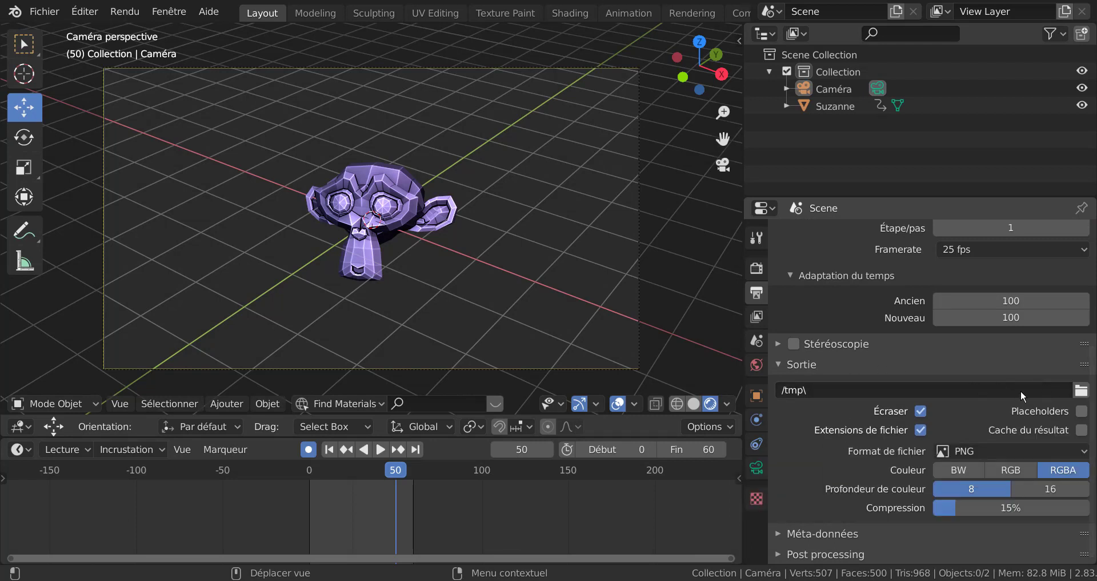
# Set the render output path to the Desktop with the file name 'ghhhhh'.
pyautogui.click(1081, 390)
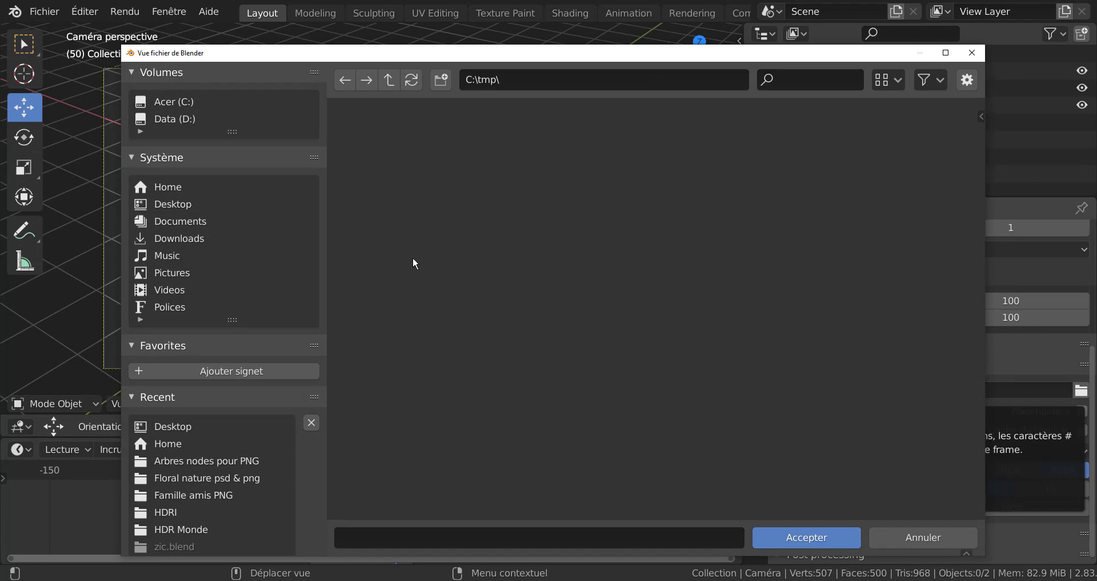
pyautogui.click(173, 205)
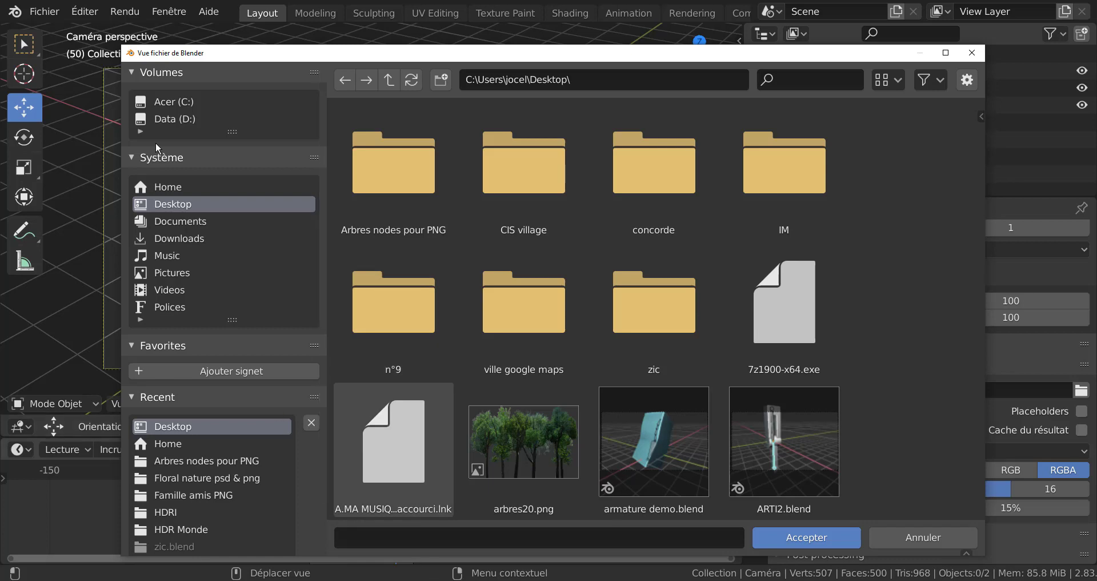
pyautogui.click(371, 531)
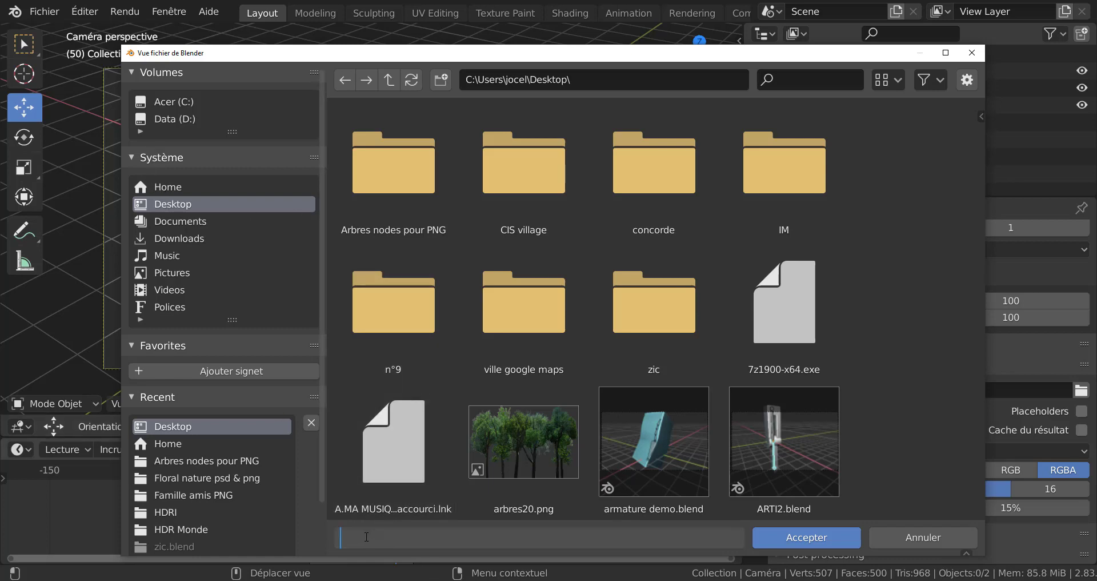
pyautogui.write('ghhhhh')
pyautogui.click(818, 539)
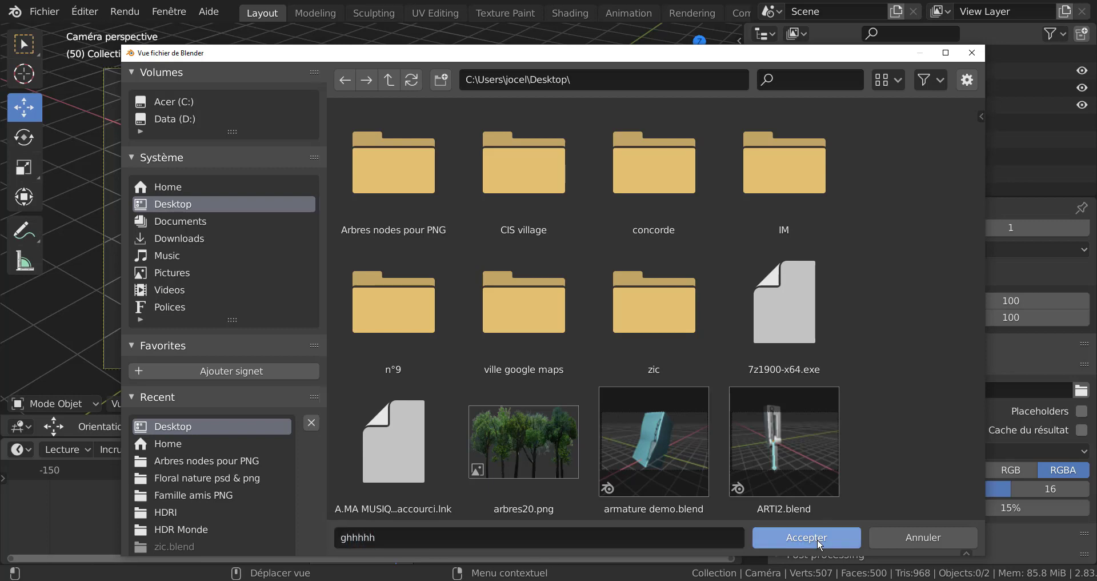
pyautogui.click(820, 543)
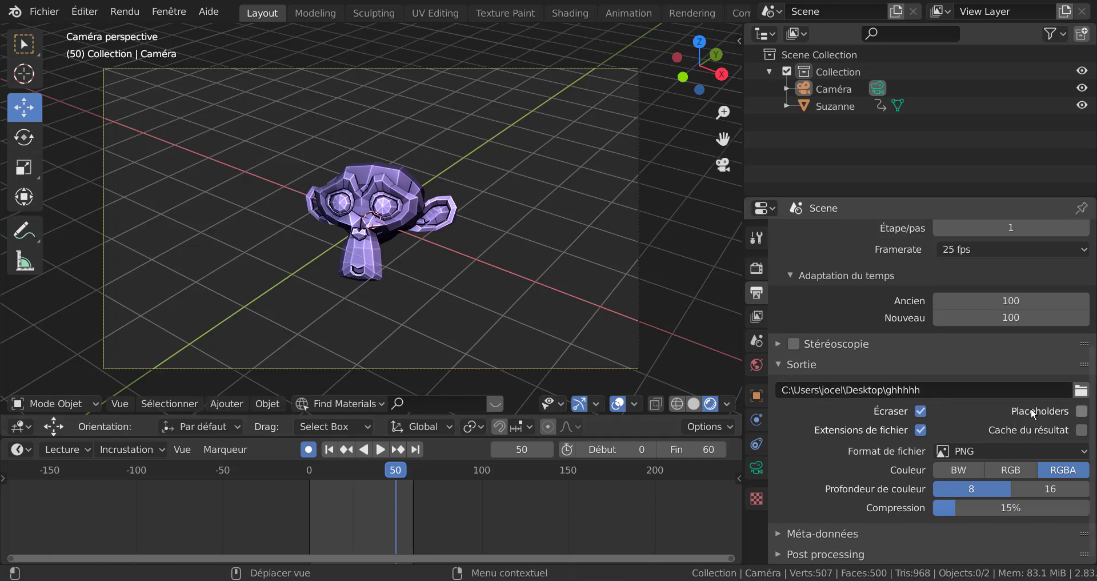
# Reopen the output browser and go into the Desktop folder 'Nouveau dossier'.
pyautogui.click(1082, 391)
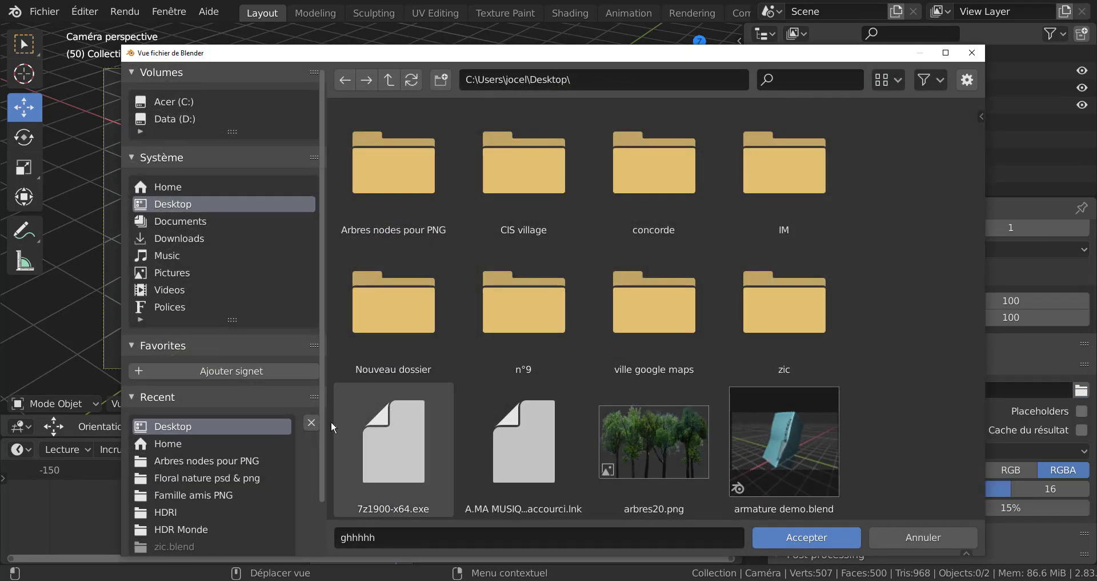
pyautogui.scroll(-5, 918, 349)
pyautogui.scroll(-4, 919, 349)
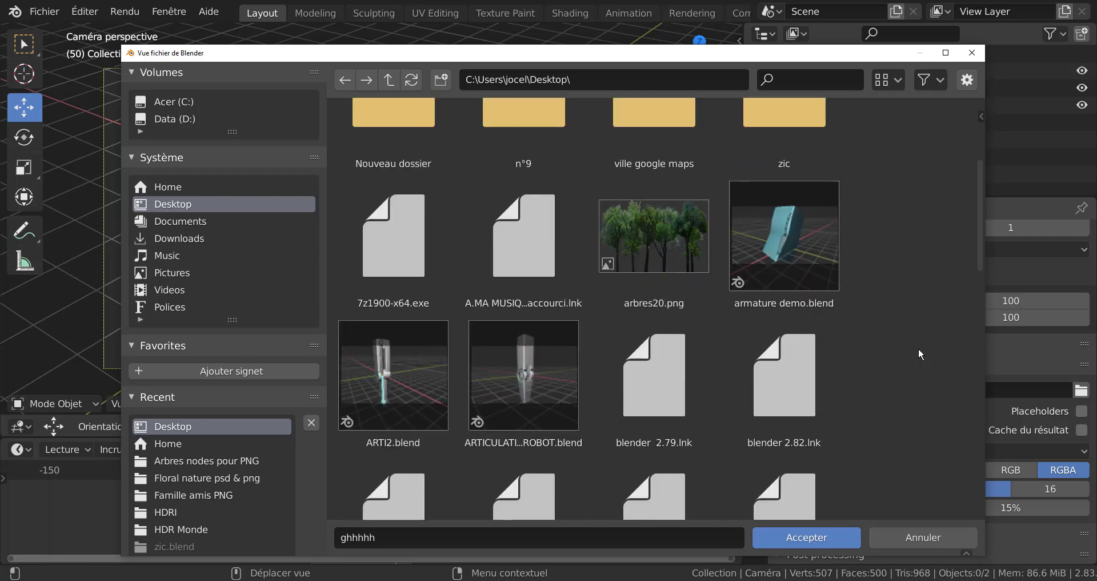
pyautogui.scroll(-2, 918, 350)
pyautogui.scroll(-2, 919, 349)
pyautogui.scroll(-3, 919, 350)
pyautogui.scroll(2, 919, 350)
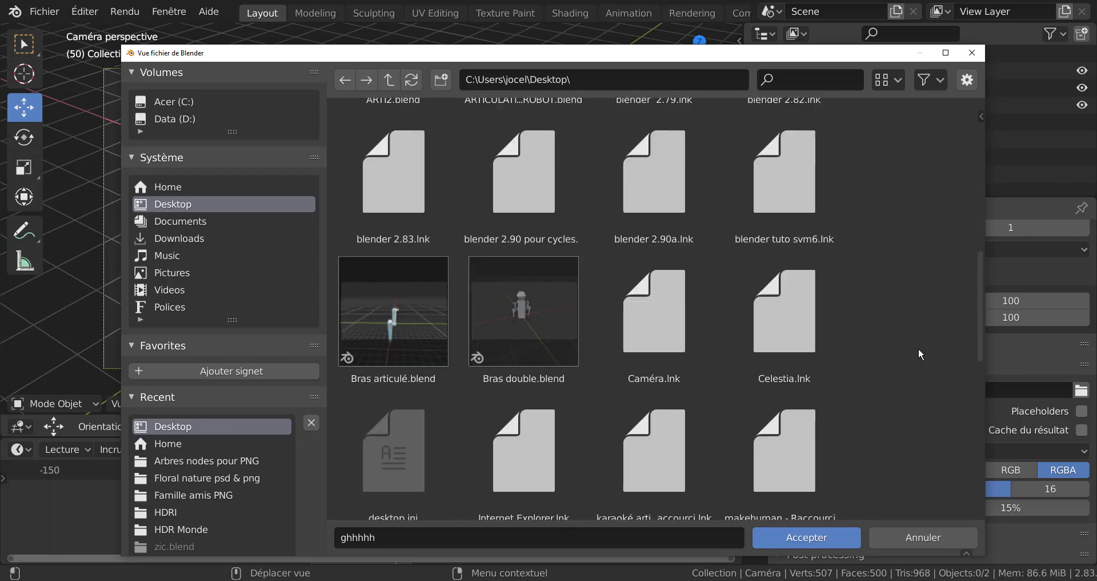
pyautogui.scroll(6, 919, 350)
pyautogui.scroll(5, 919, 350)
pyautogui.scroll(3, 918, 349)
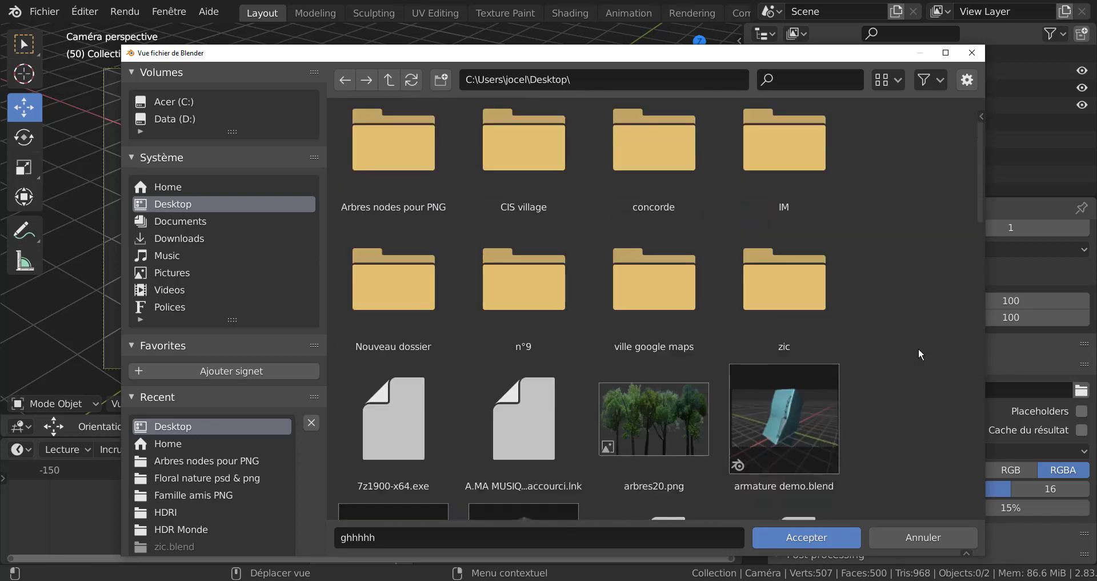
pyautogui.click(387, 293)
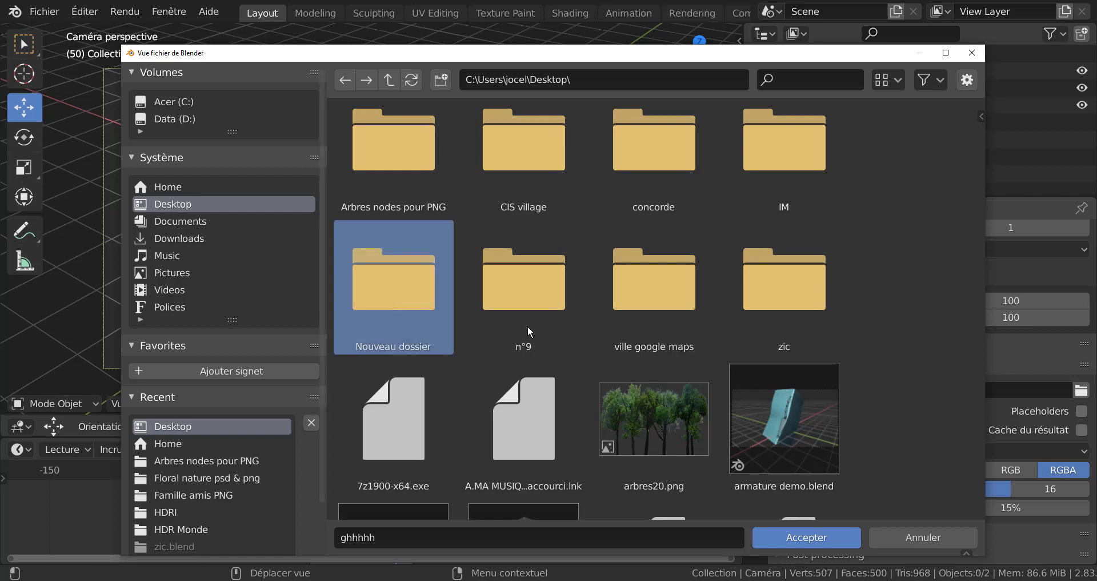
pyautogui.click(819, 546)
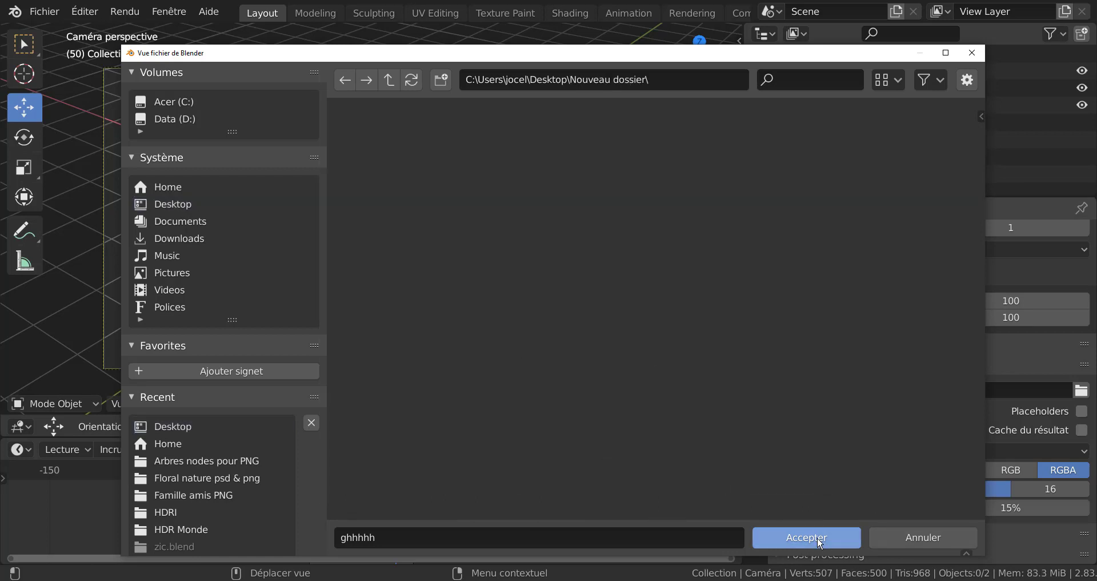
# Accept Nouveau dossier as the output folder and rewind the timeline to frame 0.
pyautogui.click(797, 539)
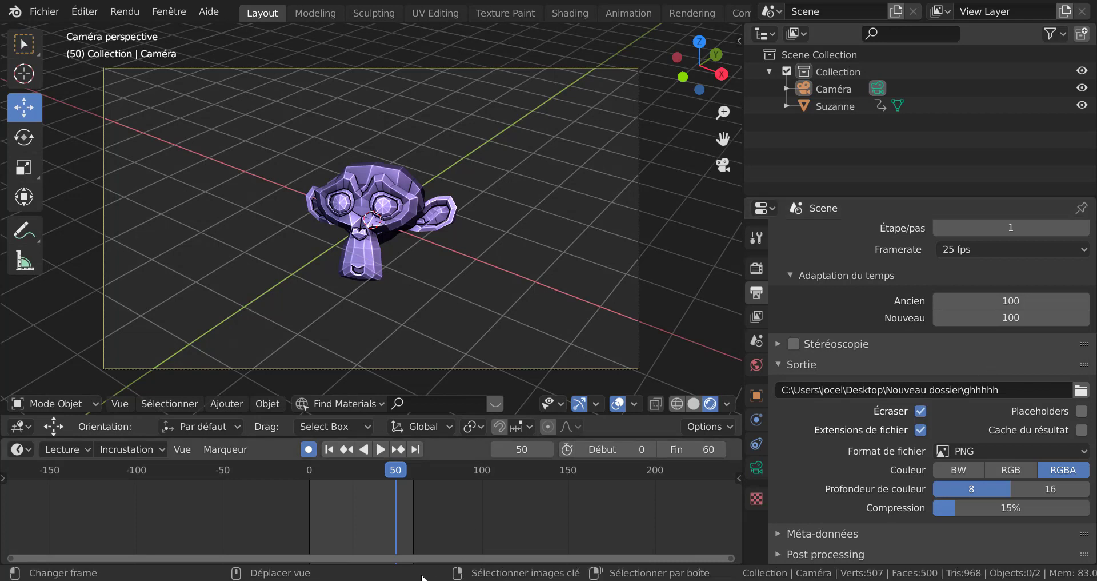
pyautogui.moveTo(389, 468); pyautogui.dragTo(310, 479)
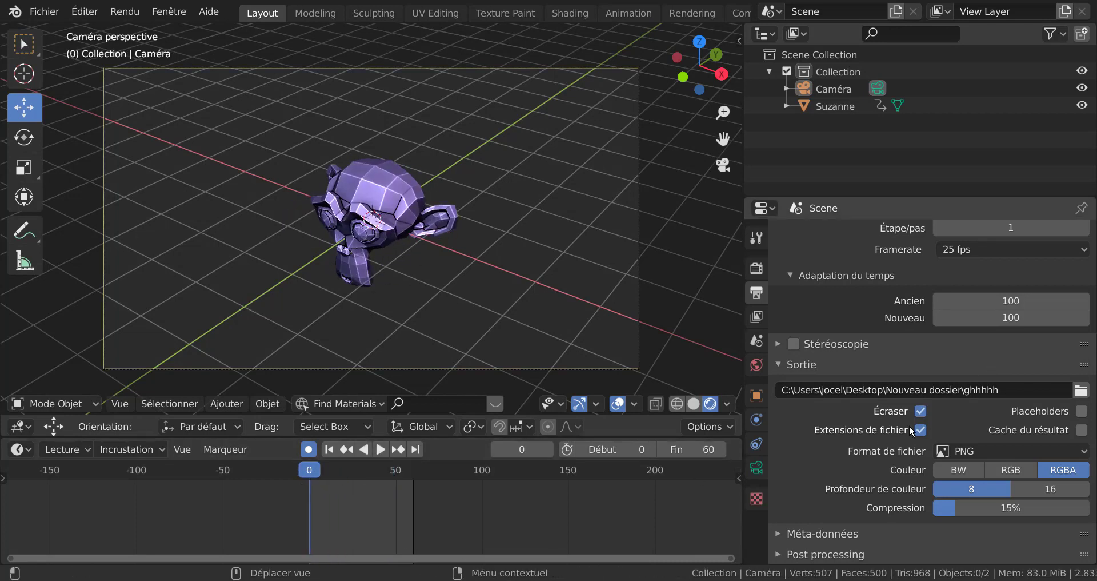
pyautogui.scroll(5, 973, 536)
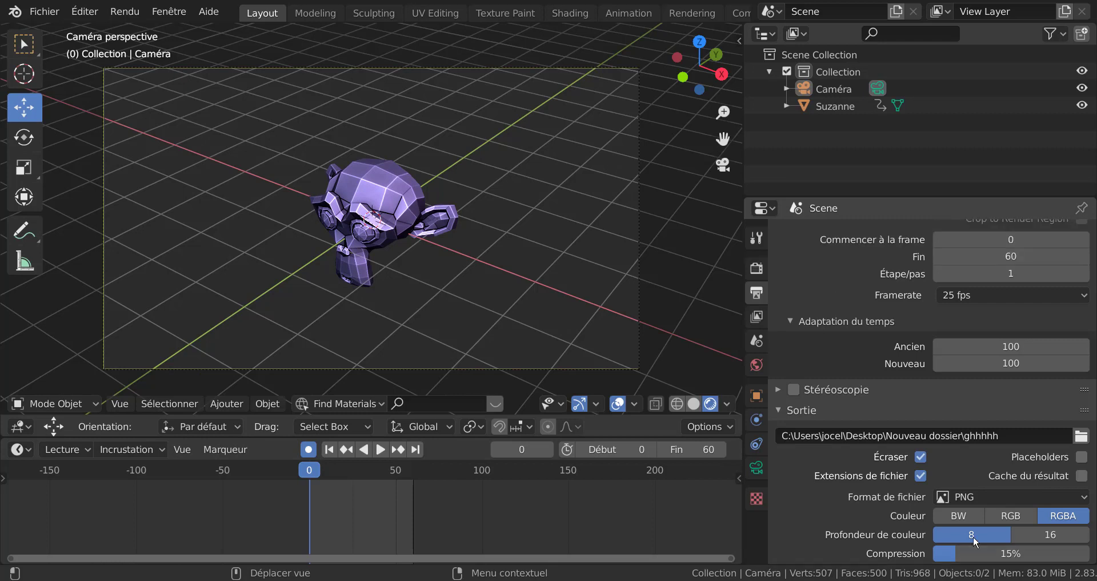
pyautogui.scroll(-6, 973, 536)
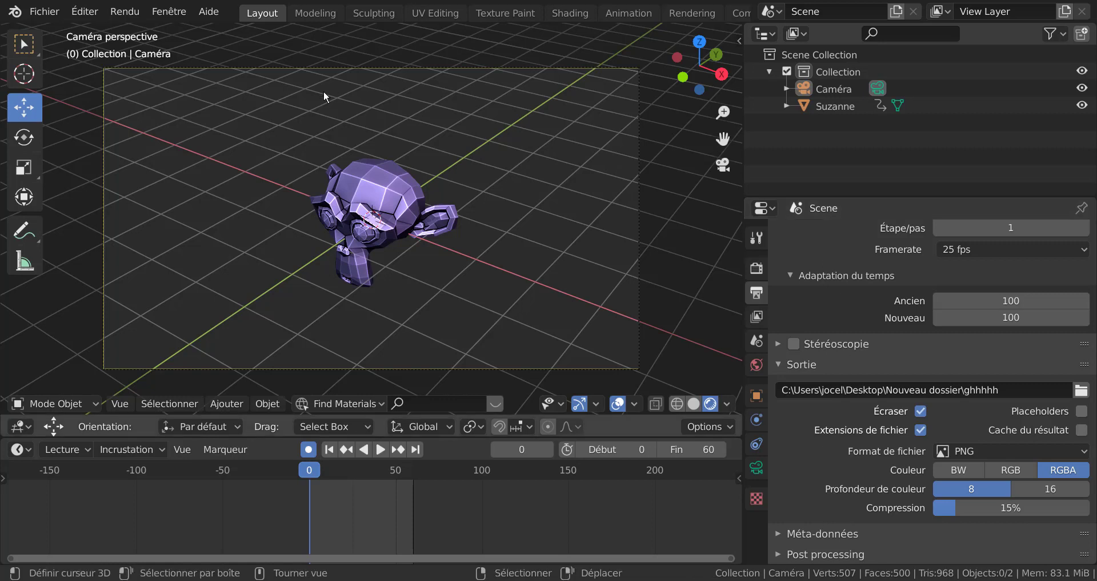
pyautogui.click(123, 16)
# Render the full animation with Ctrl+F12, saving frames ghhhhh0000 to ghhhhh0060.
pyautogui.press('ctrl')
pyautogui.hotkey('ctrl', 'F12')
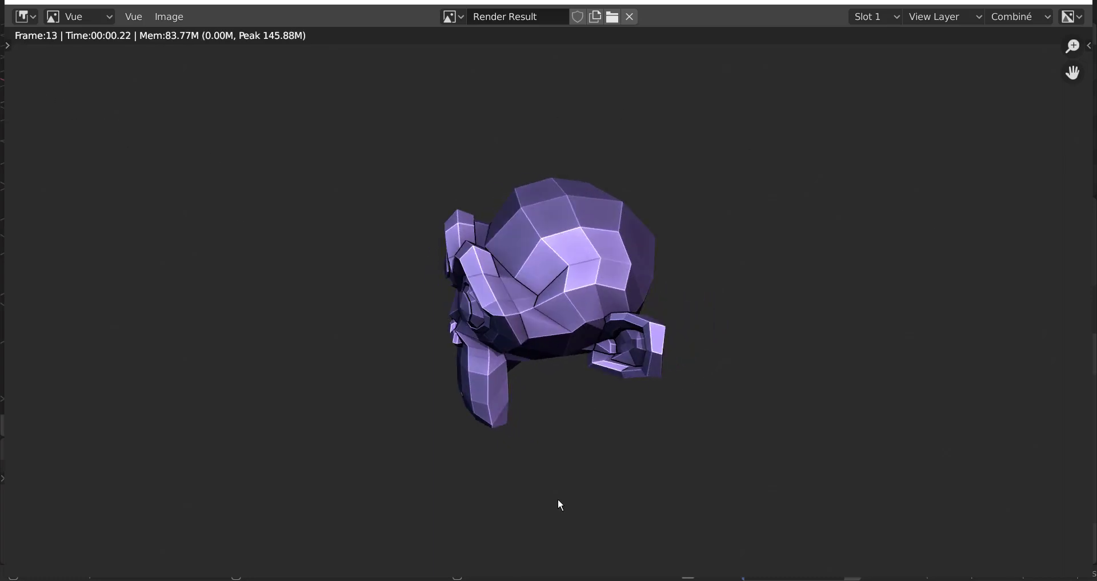
pyautogui.scroll(-2, 416, 402)
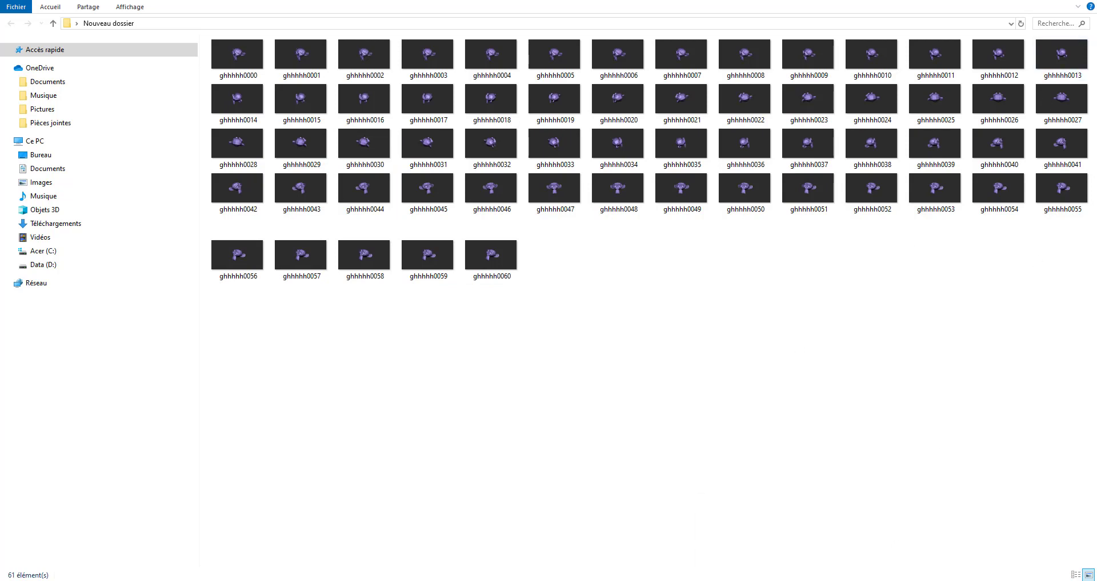
# Close the Render Result window and return to the main Blender window.
pyautogui.click(881, 560)
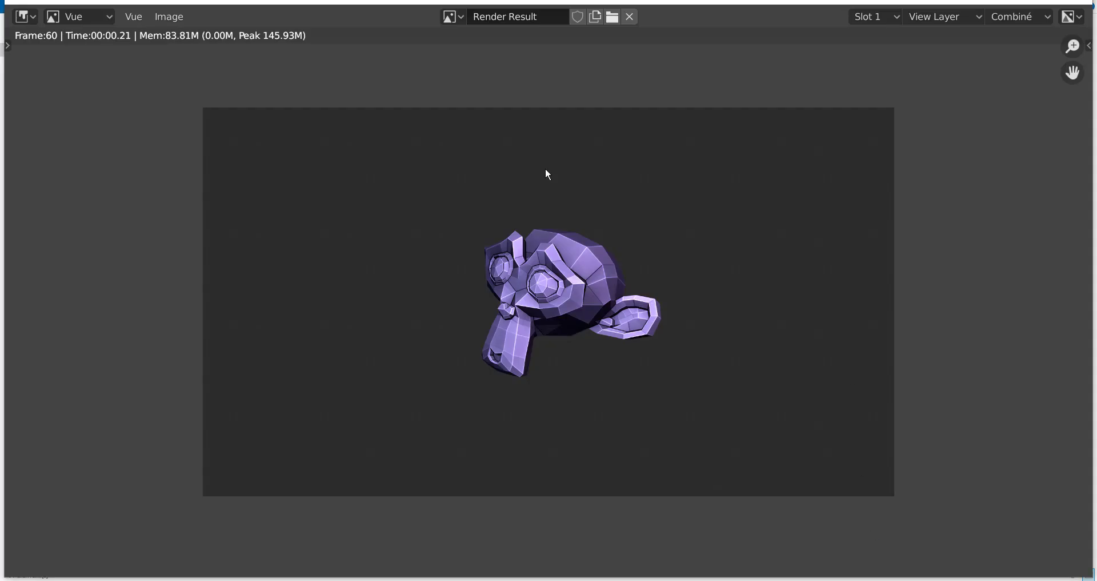
pyautogui.press('Escape')
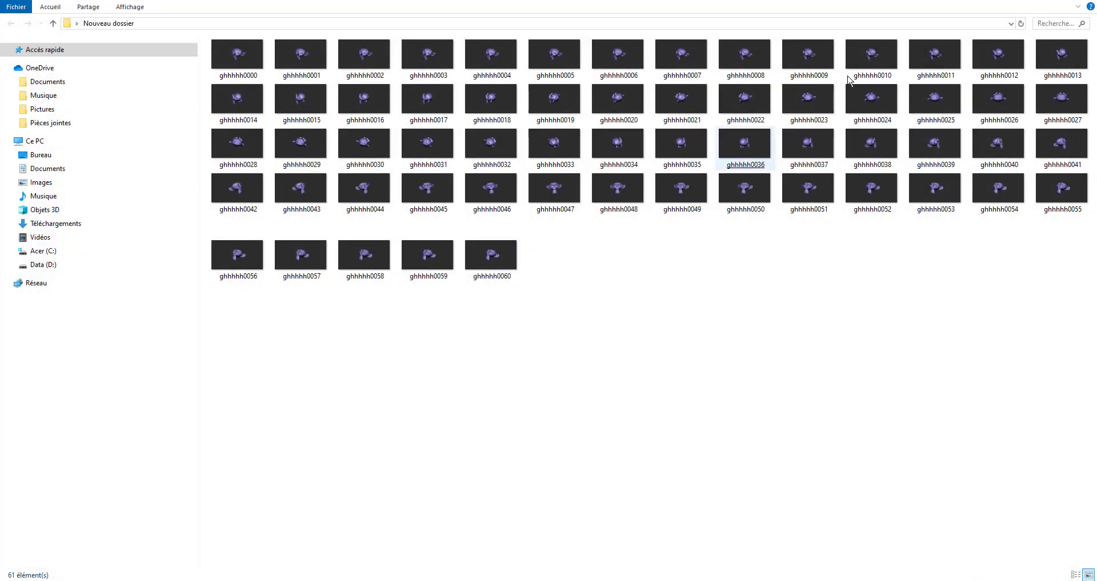
pyautogui.hotkey('alt', 'Tab')
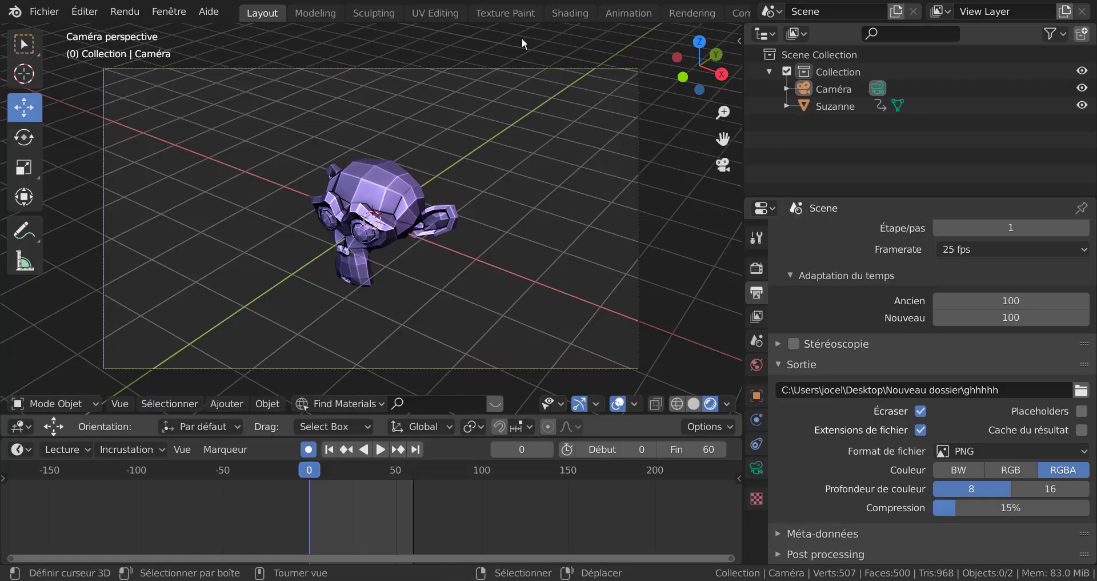
pyautogui.scroll(-3, 728, 15)
pyautogui.scroll(-2, 727, 15)
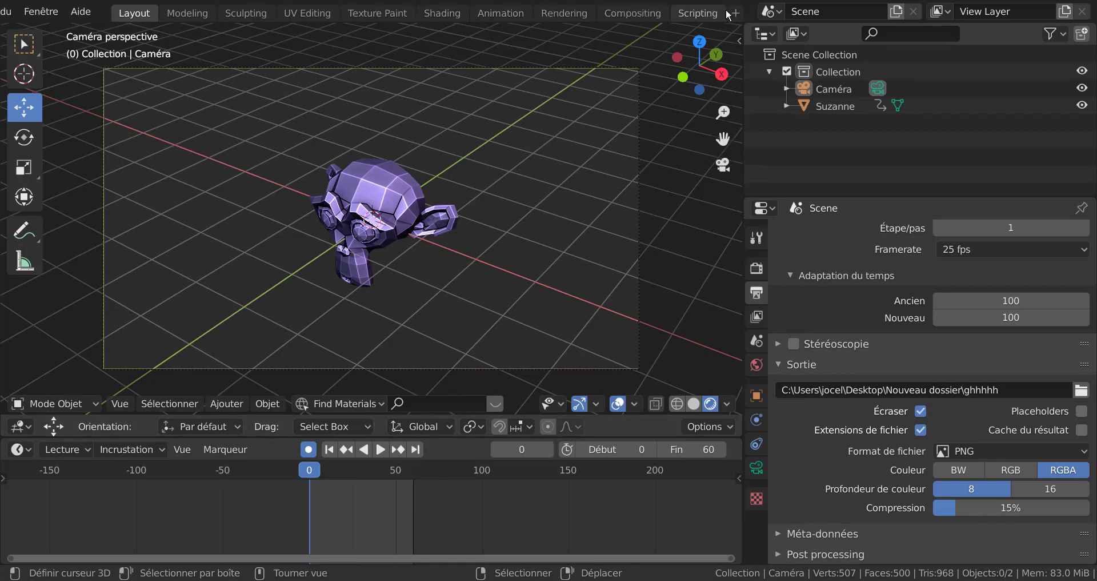
# Add a new Video Editing workspace and open the sequencer's Ajouter menu.
pyautogui.click(732, 12)
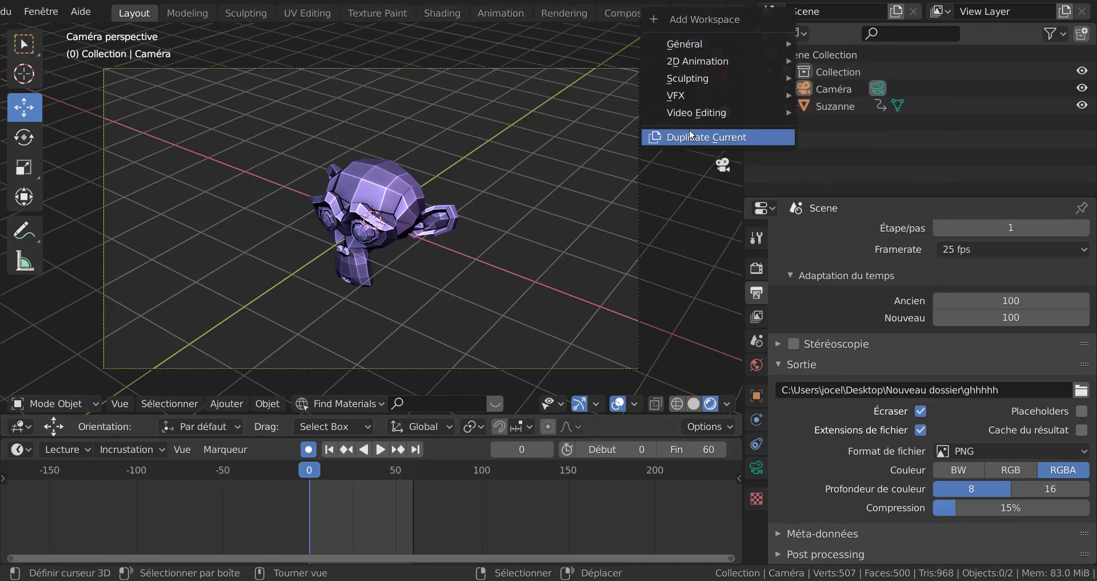
pyautogui.moveTo(696, 112)
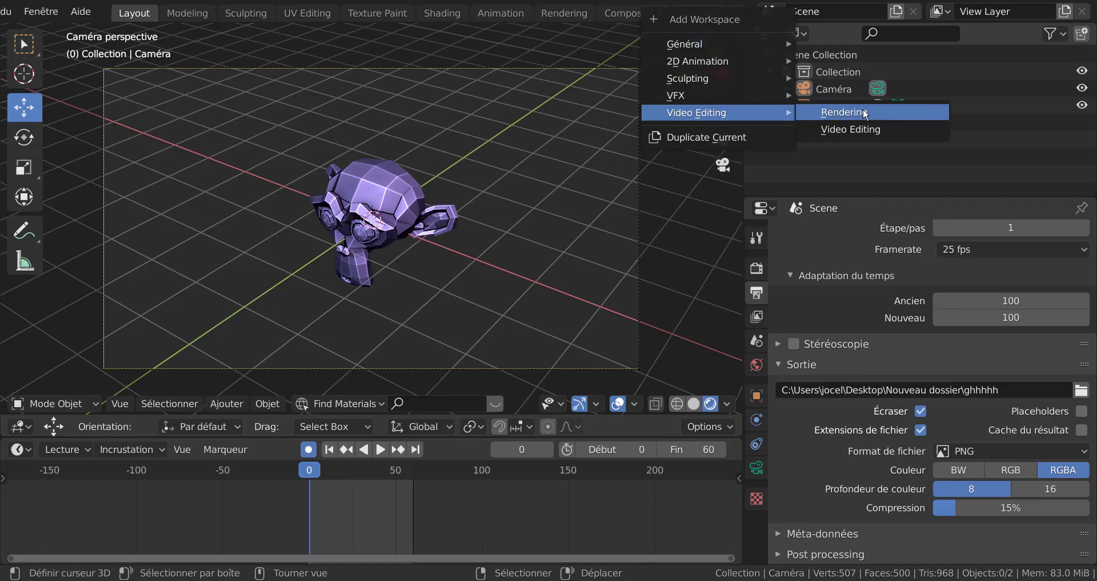
pyautogui.click(869, 129)
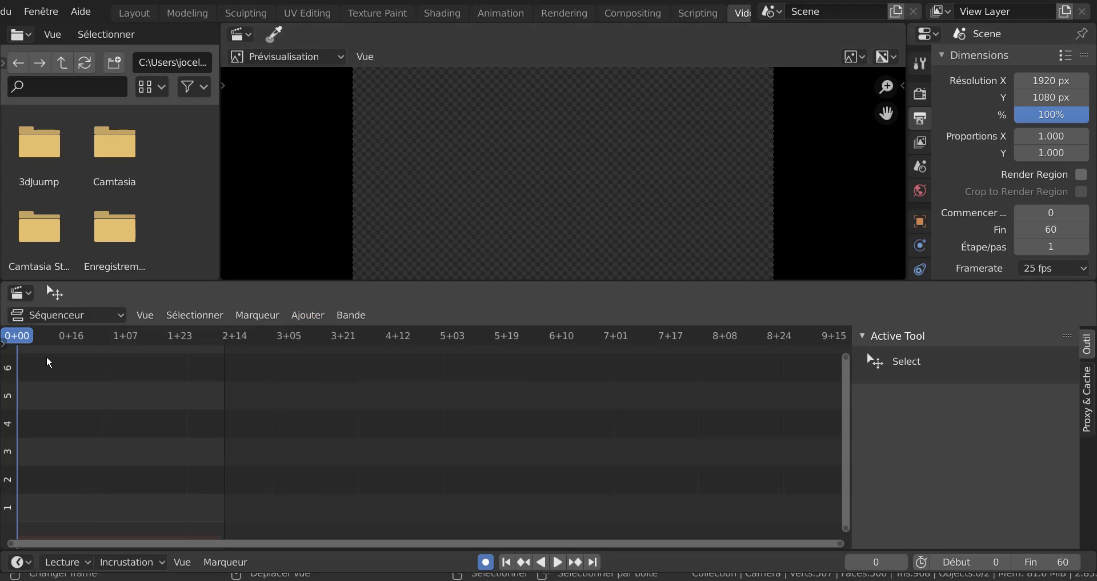
pyautogui.click(303, 316)
pyautogui.click(312, 314)
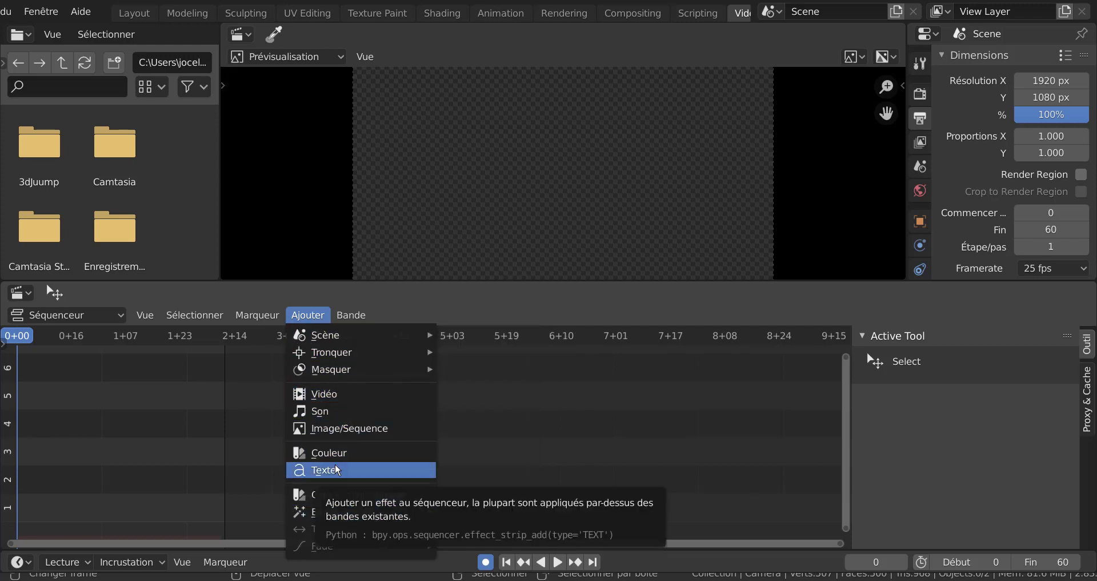
# Add an Image/Sequence strip from Desktop > Nouveau dossier, selecting all ghhhhh PNG frames.
pyautogui.click(336, 431)
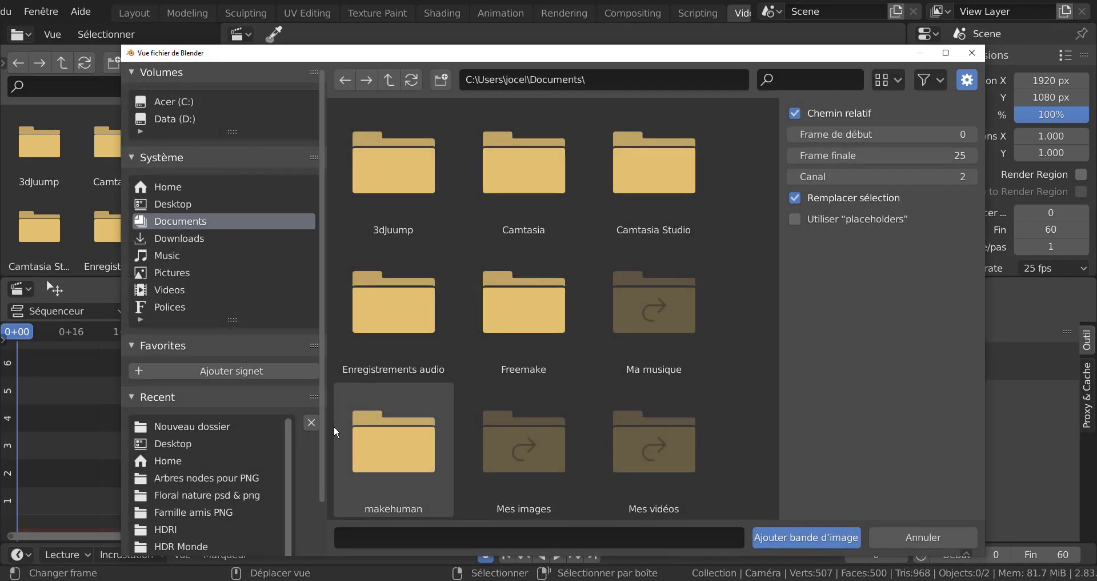
pyautogui.click(179, 448)
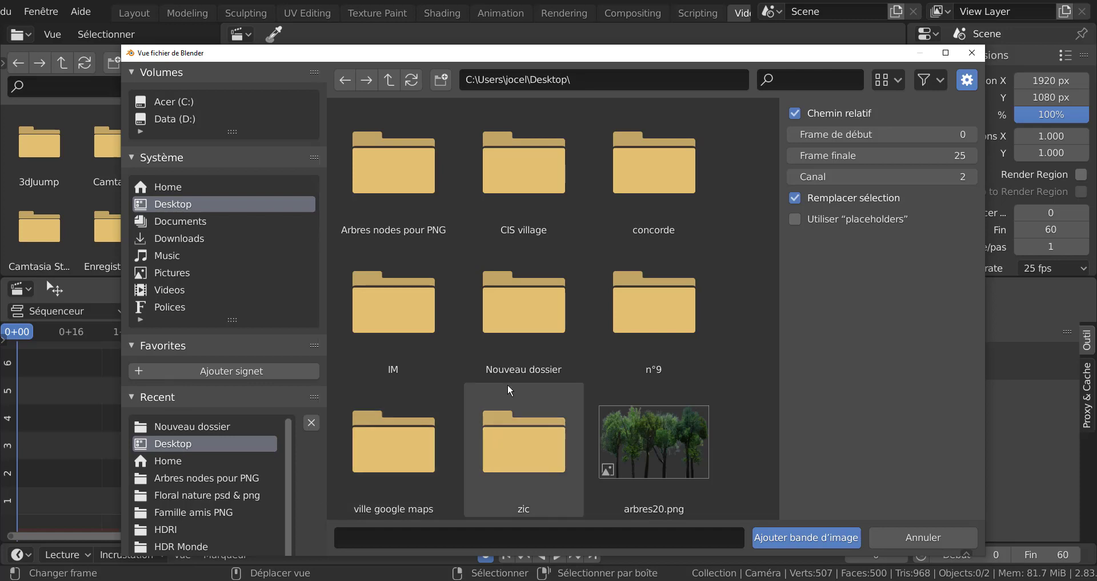
pyautogui.click(530, 289)
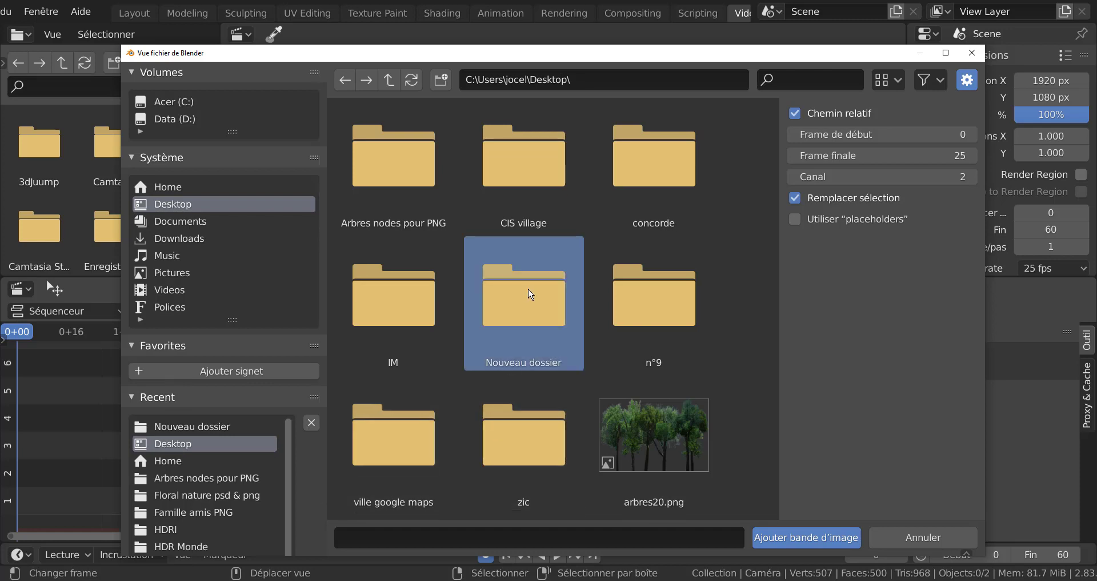
pyautogui.click(823, 540)
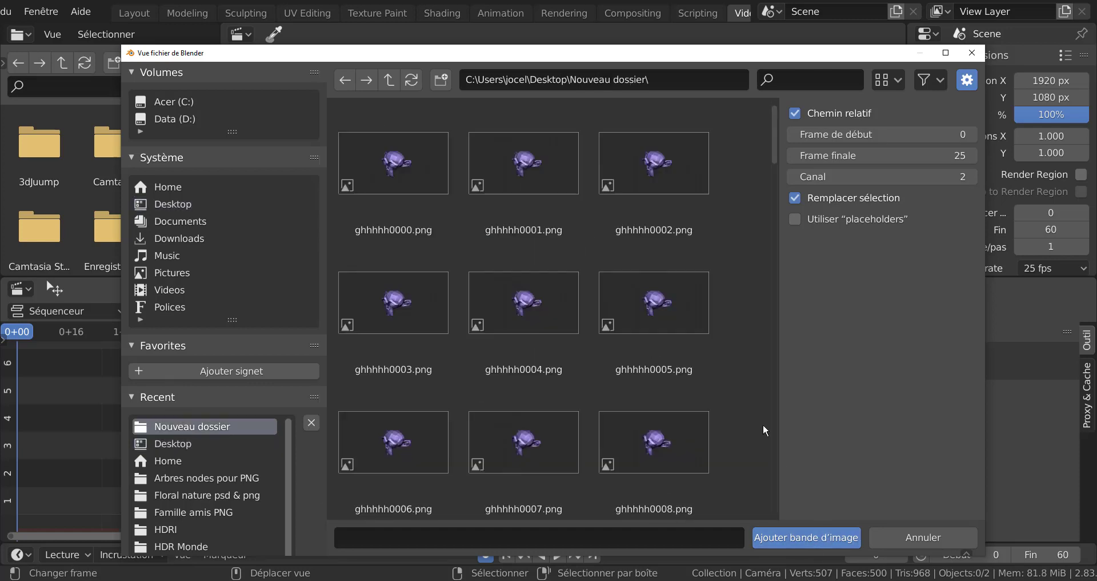
pyautogui.scroll(-3, 729, 313)
pyautogui.scroll(2, 729, 315)
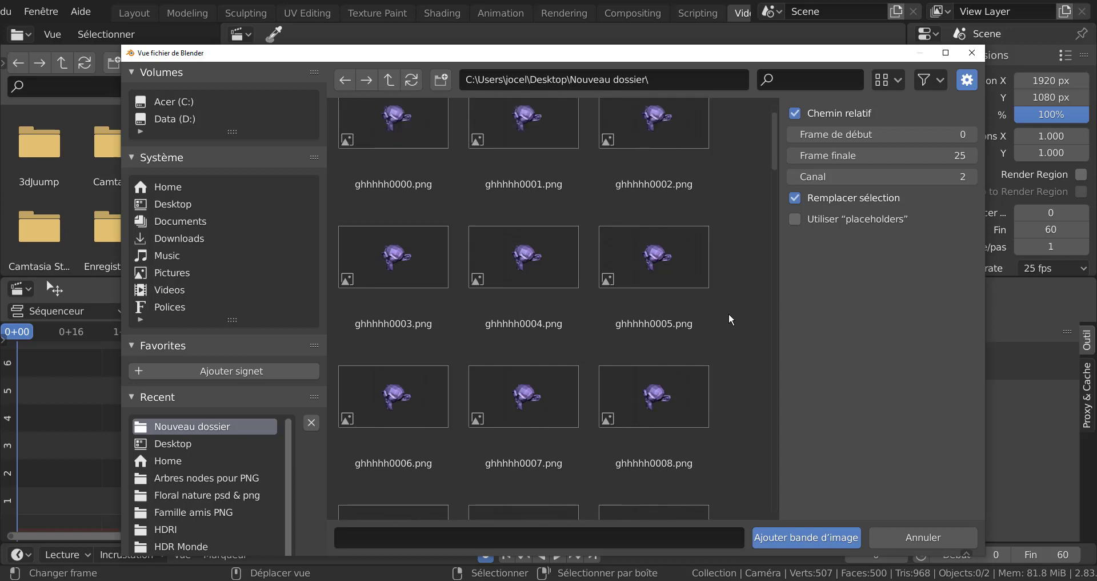
pyautogui.press('a')
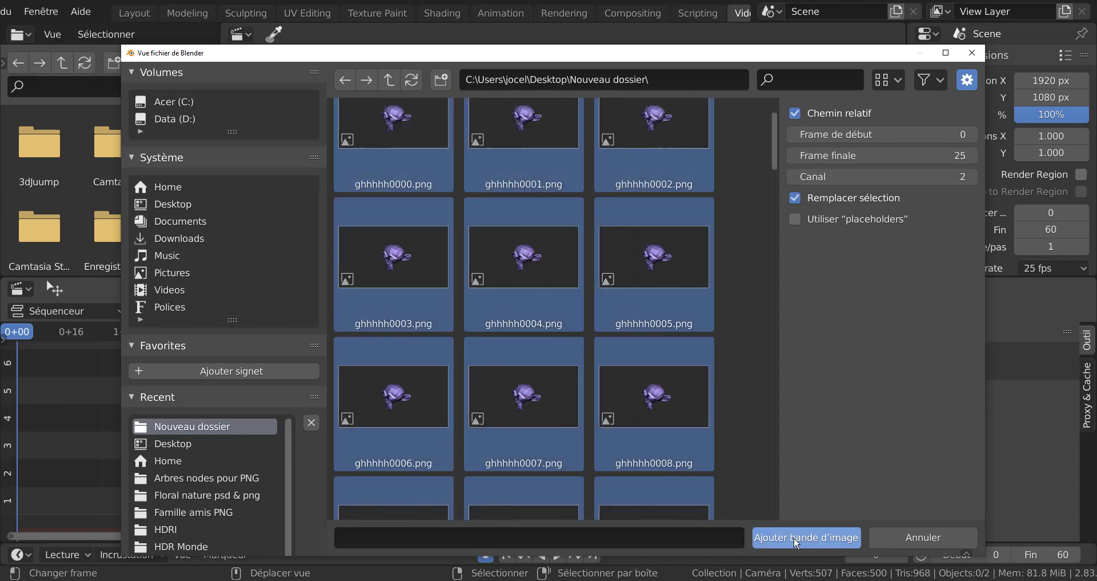
# Add the selected frames as an image strip on channel 2 and play it briefly.
pyautogui.click(798, 540)
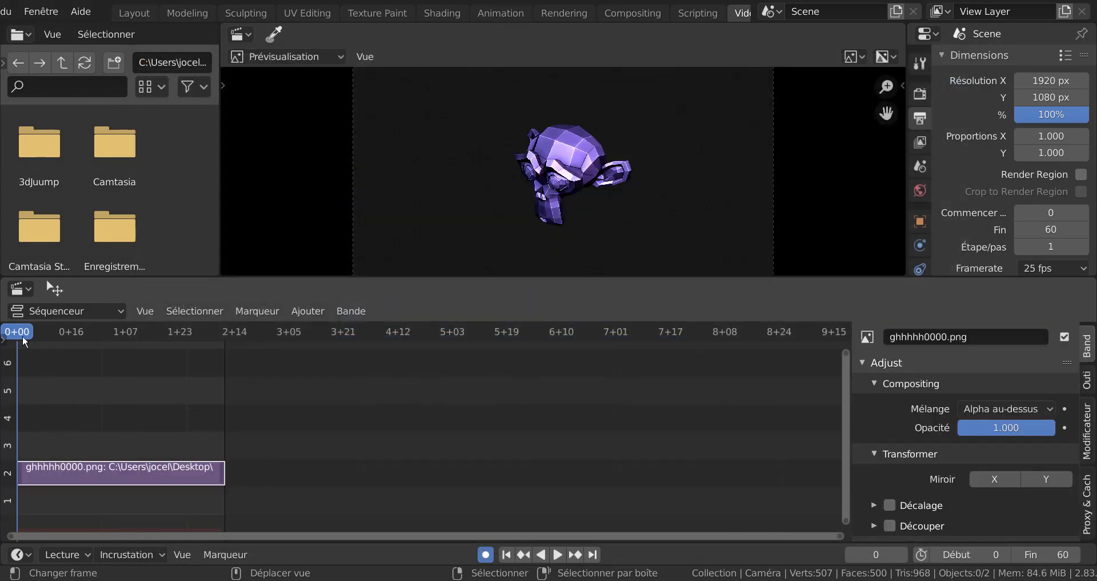
pyautogui.press('space')
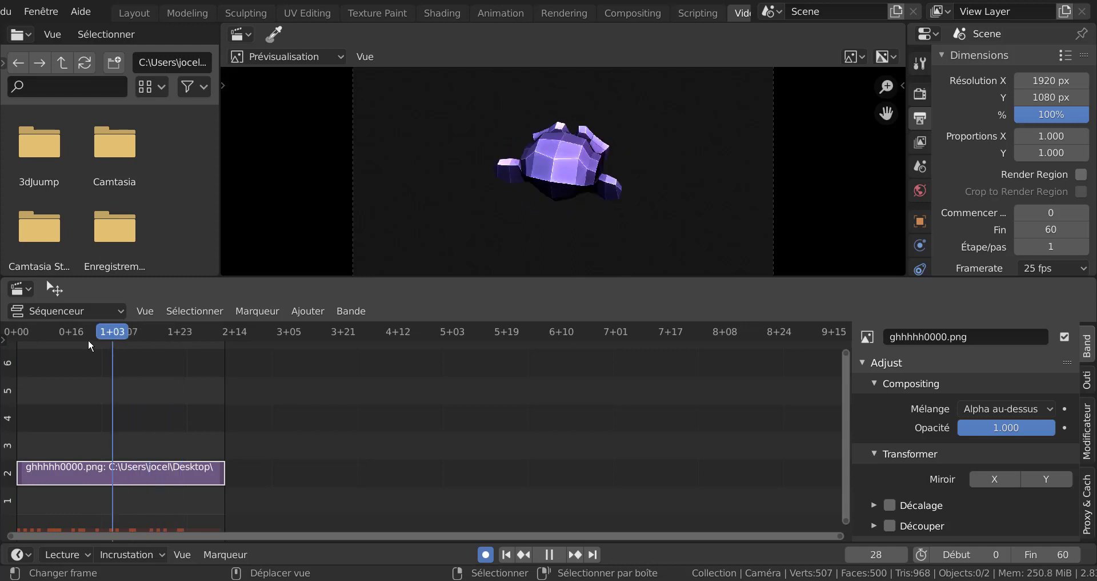
pyautogui.press('space')
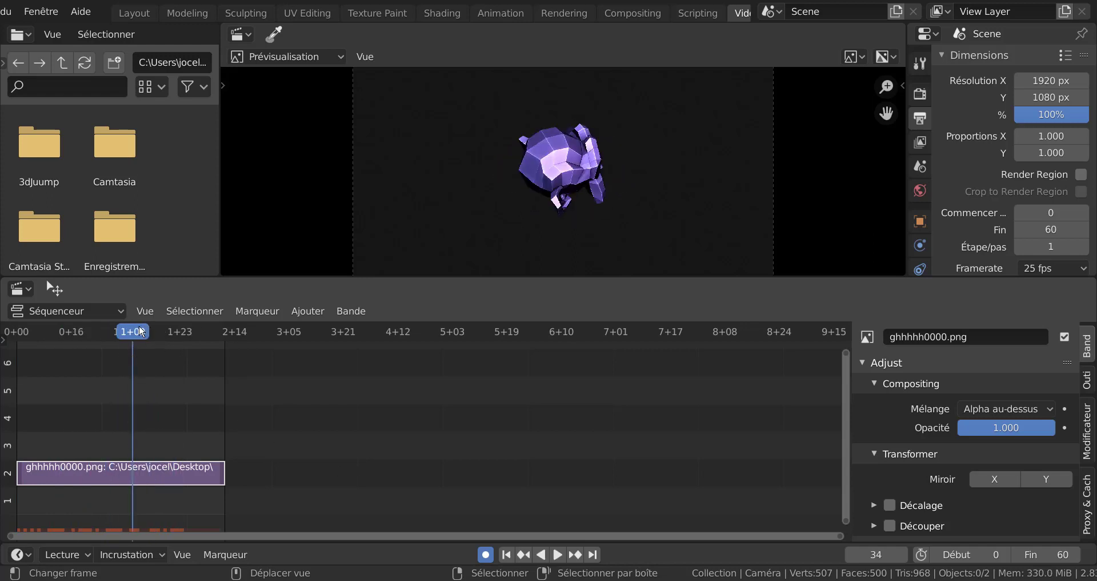
# Rewind to frame 0, replay, and scrub the sequence to check Suzanne's rotation.
pyautogui.moveTo(162, 338); pyautogui.dragTo(13, 341)
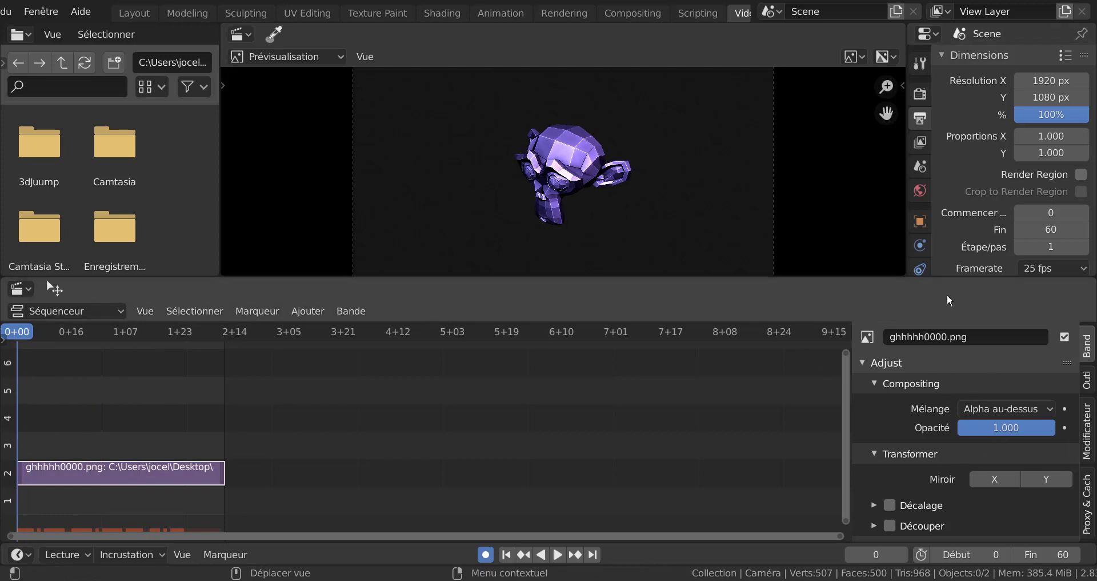
pyautogui.scroll(-3, 917, 405)
pyautogui.scroll(-1, 918, 406)
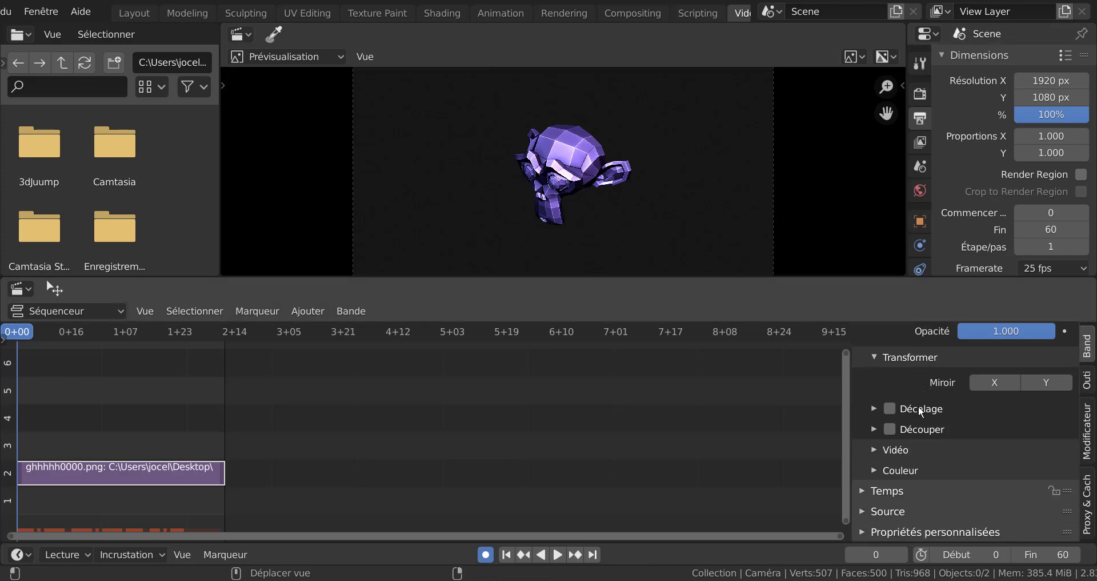
pyautogui.scroll(4, 934, 446)
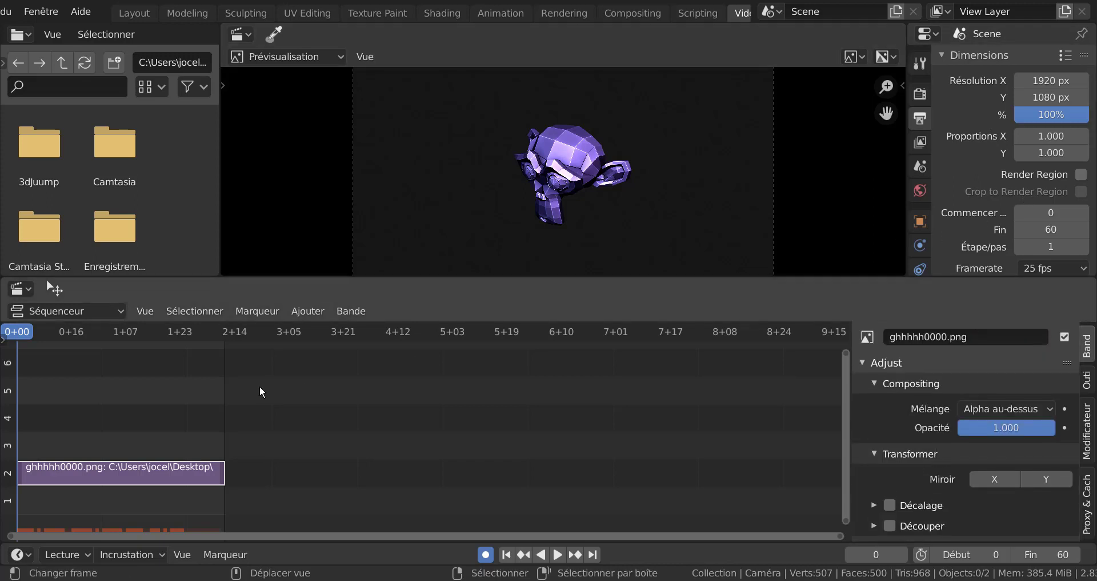
pyautogui.hotkey('shift', 'ctrl', 'space')
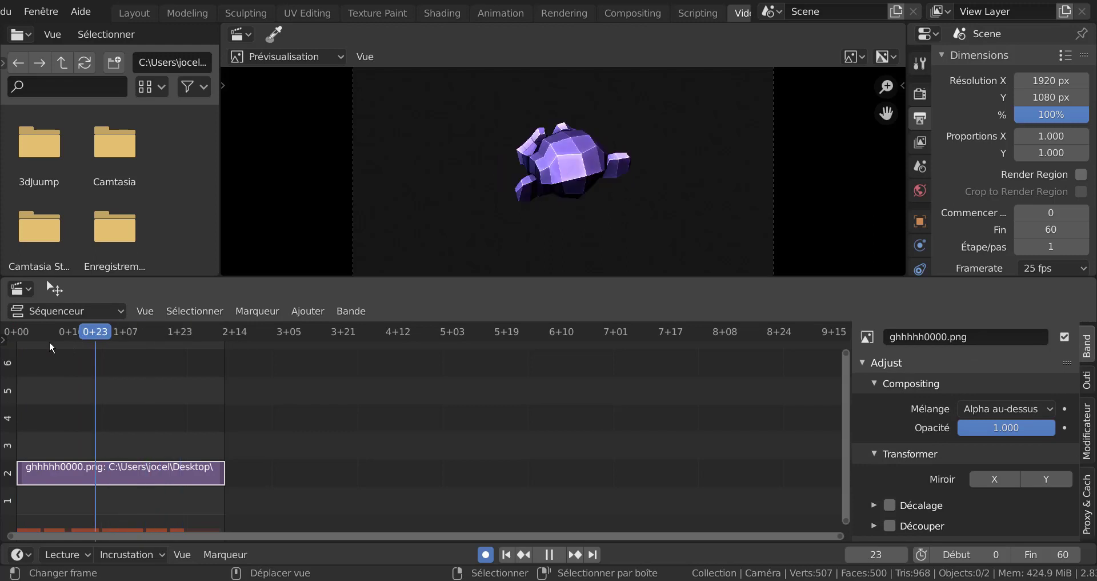
pyautogui.moveTo(57, 358)
pyautogui.mouseDown()
pyautogui.moveTo(44, 365)
pyautogui.moveTo(83, 367)
pyautogui.moveTo(22, 385)
pyautogui.moveTo(149, 386)
pyautogui.moveTo(39, 396)
pyautogui.mouseUp()
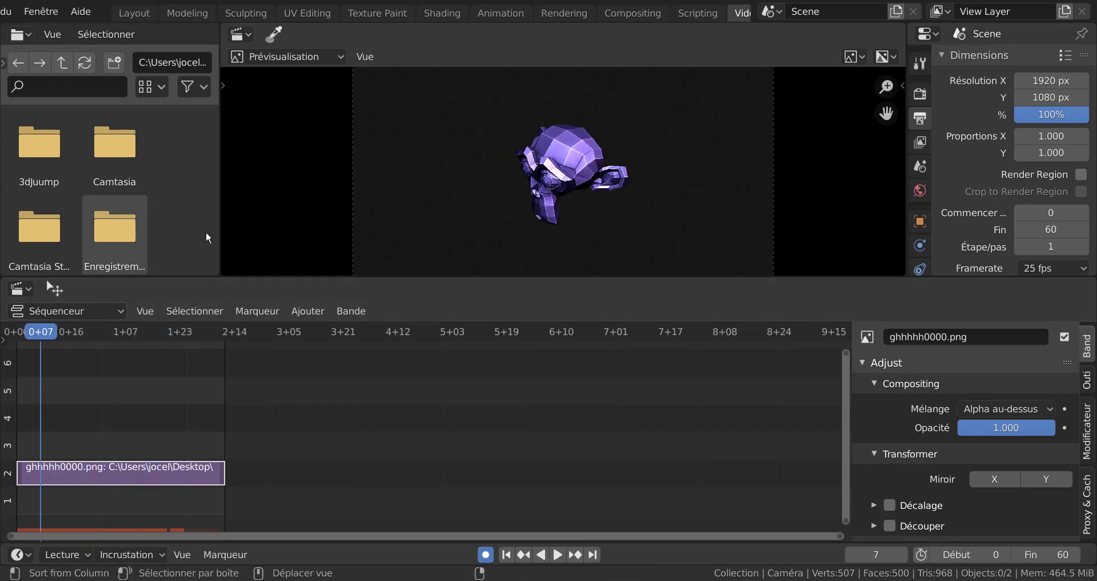
pyautogui.click(302, 312)
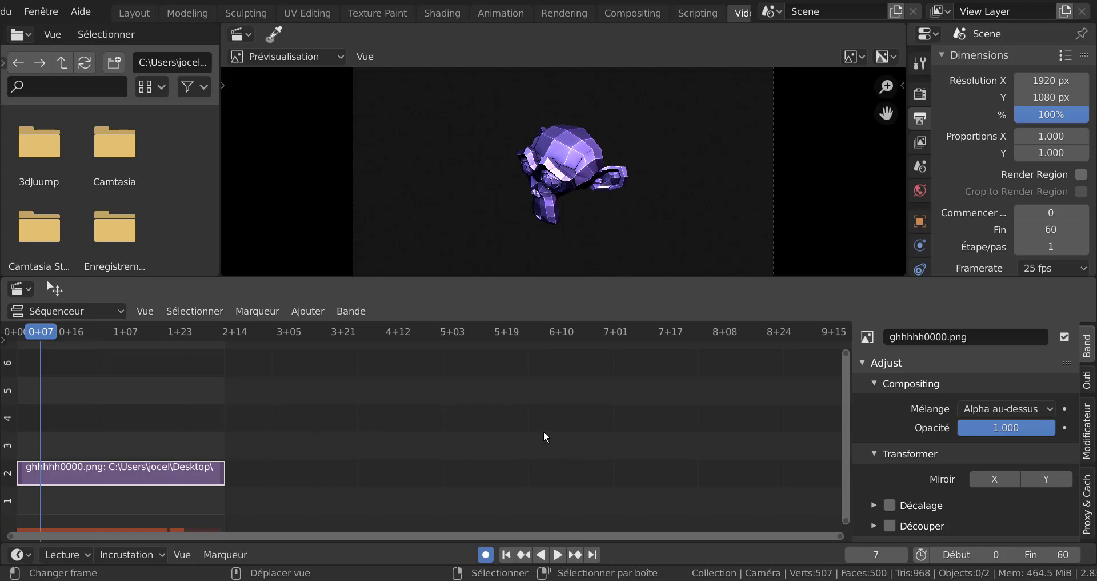
pyautogui.click(307, 310)
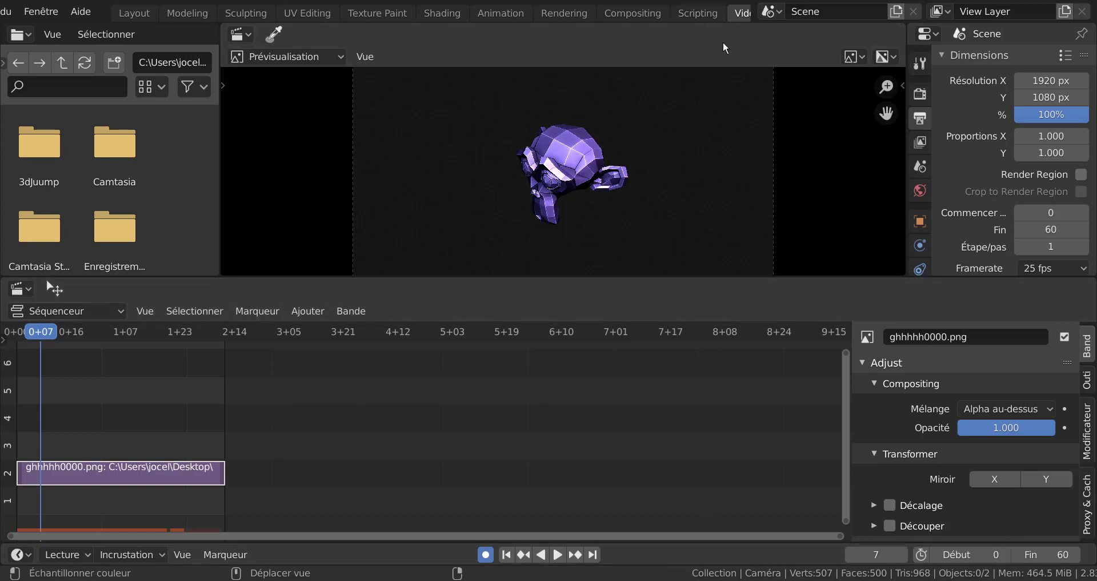
pyautogui.scroll(-3, 740, 16)
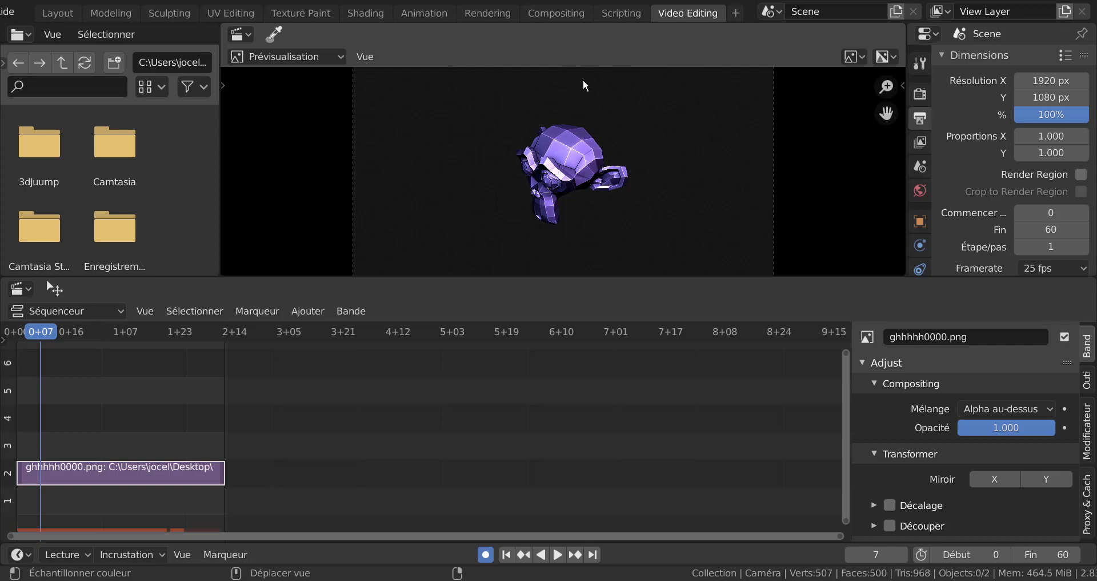
# Switch back to the Layout workspace.
pyautogui.scroll(1, 206, 16)
pyautogui.scroll(2, 217, 16)
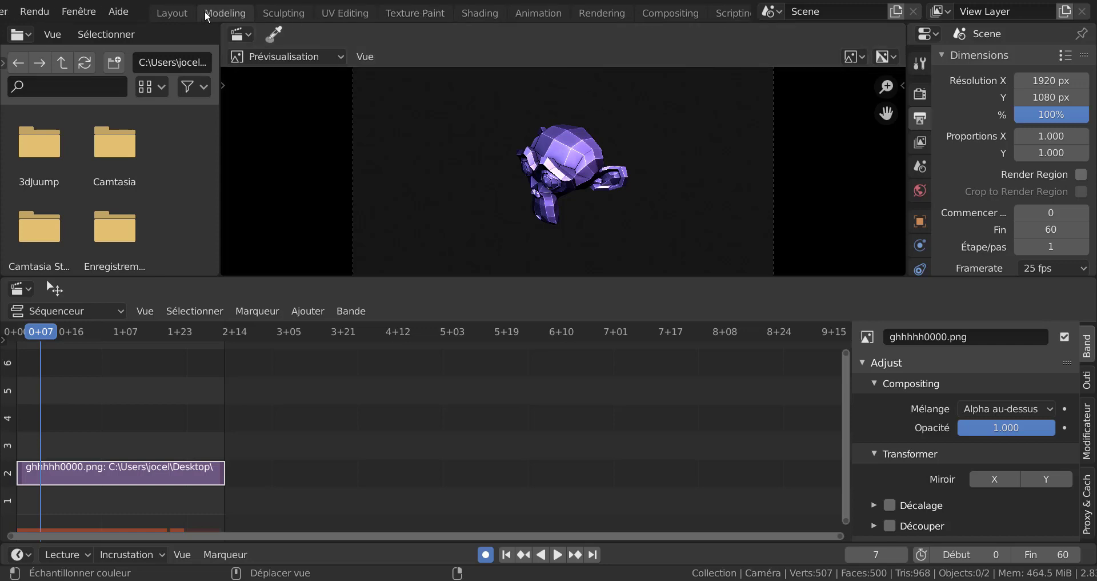
pyautogui.scroll(1, 226, 16)
pyautogui.click(195, 13)
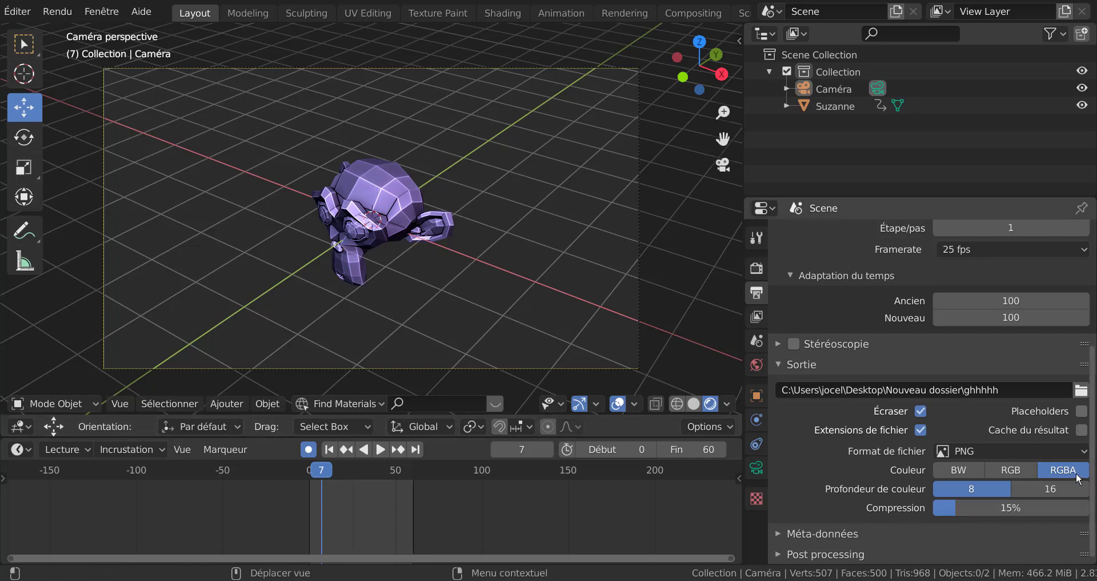
# Expand the output Metadata settings and look through them.
pyautogui.click(778, 533)
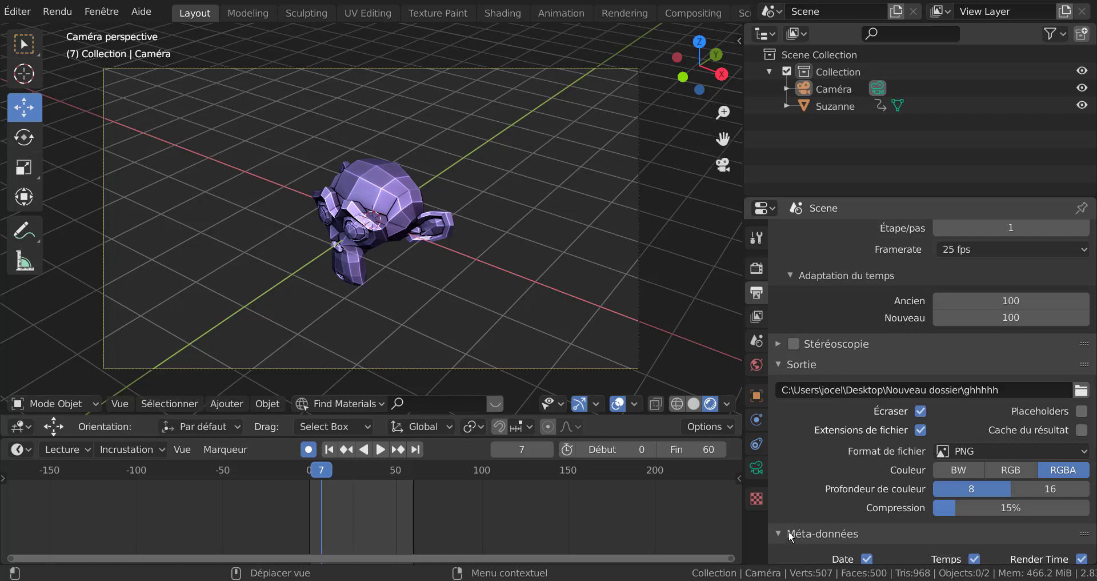
pyautogui.scroll(-4, 789, 531)
pyautogui.scroll(-1, 789, 529)
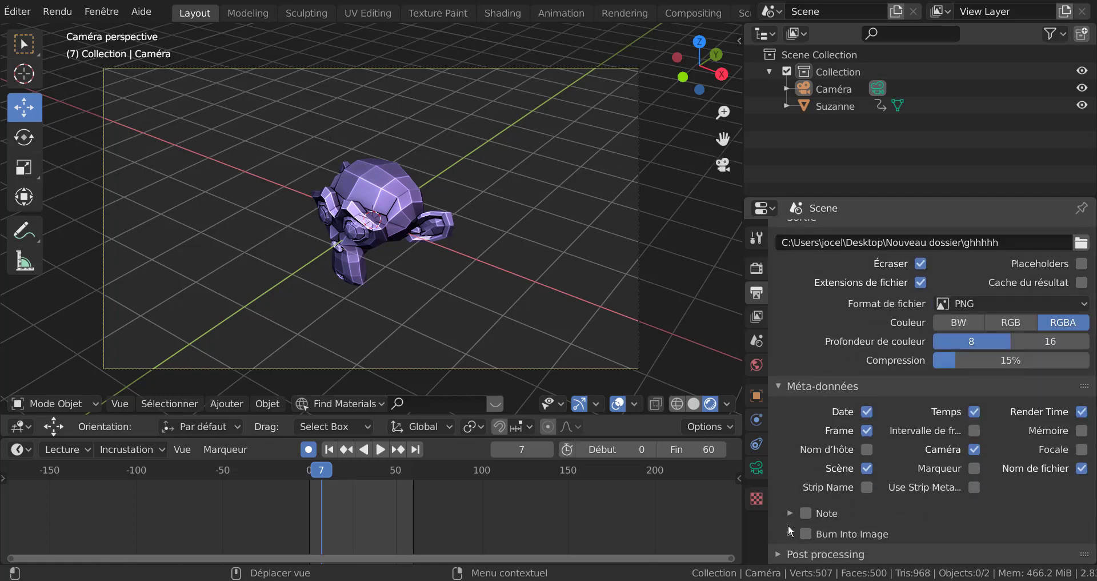
pyautogui.scroll(4, 812, 492)
pyautogui.scroll(6, 812, 490)
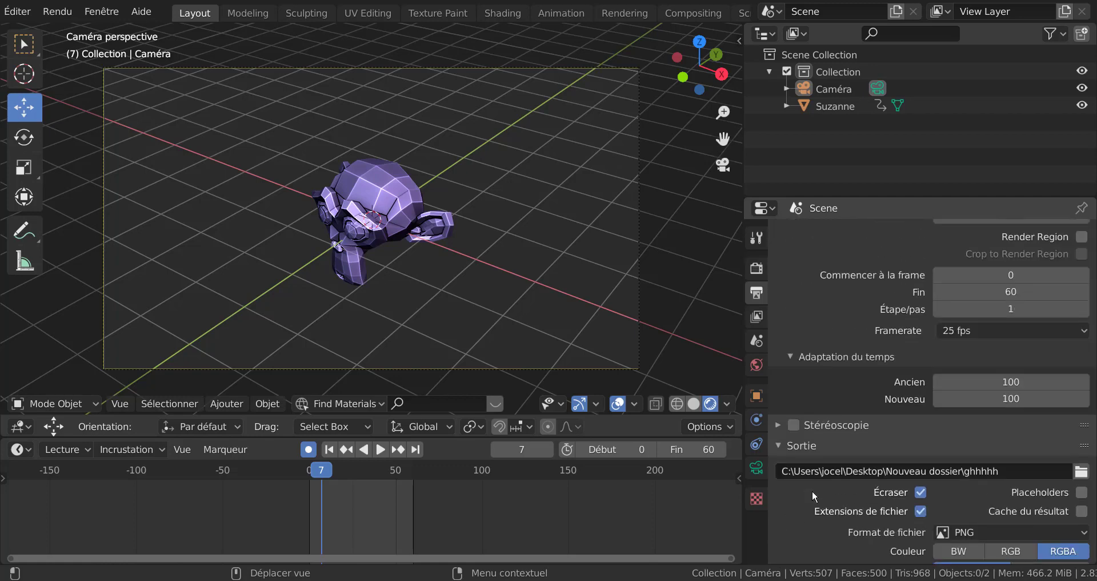
pyautogui.scroll(4, 812, 489)
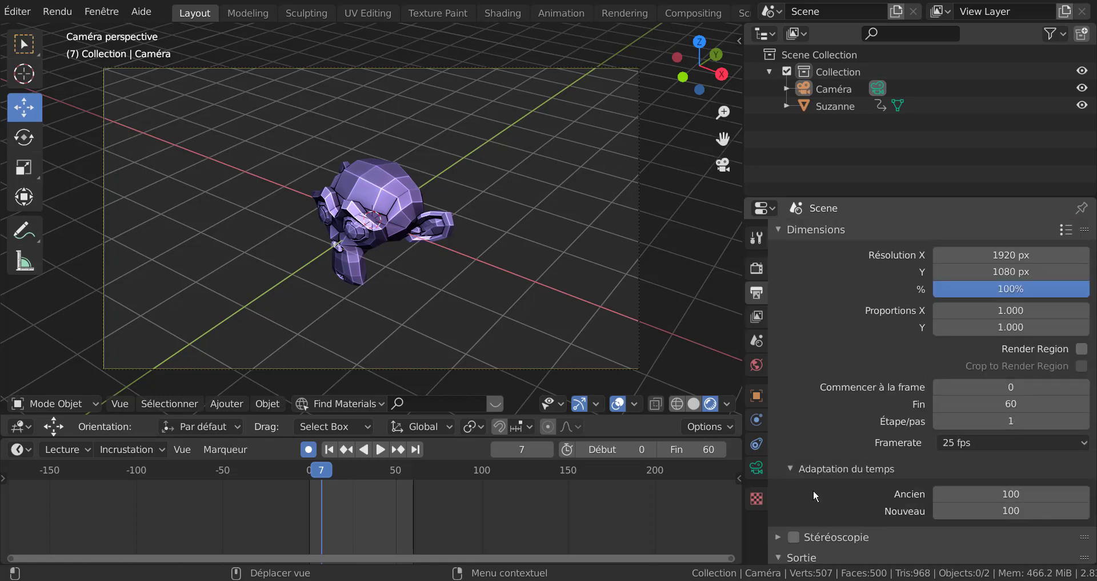
# Check the active tool's settings, then show the Render properties.
pyautogui.click(756, 239)
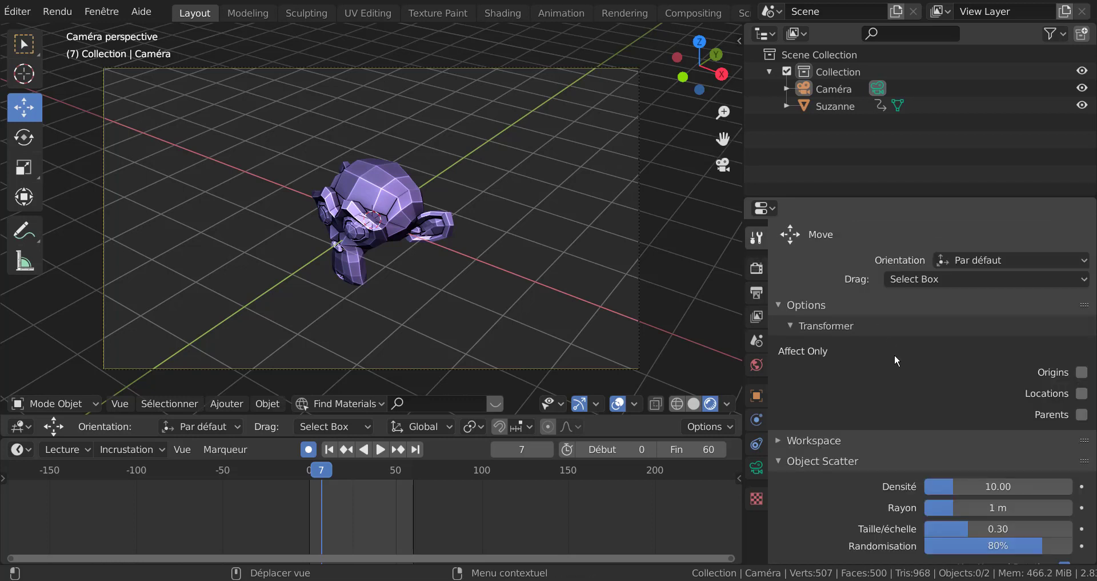
pyautogui.scroll(-1, 895, 351)
pyautogui.scroll(-3, 896, 351)
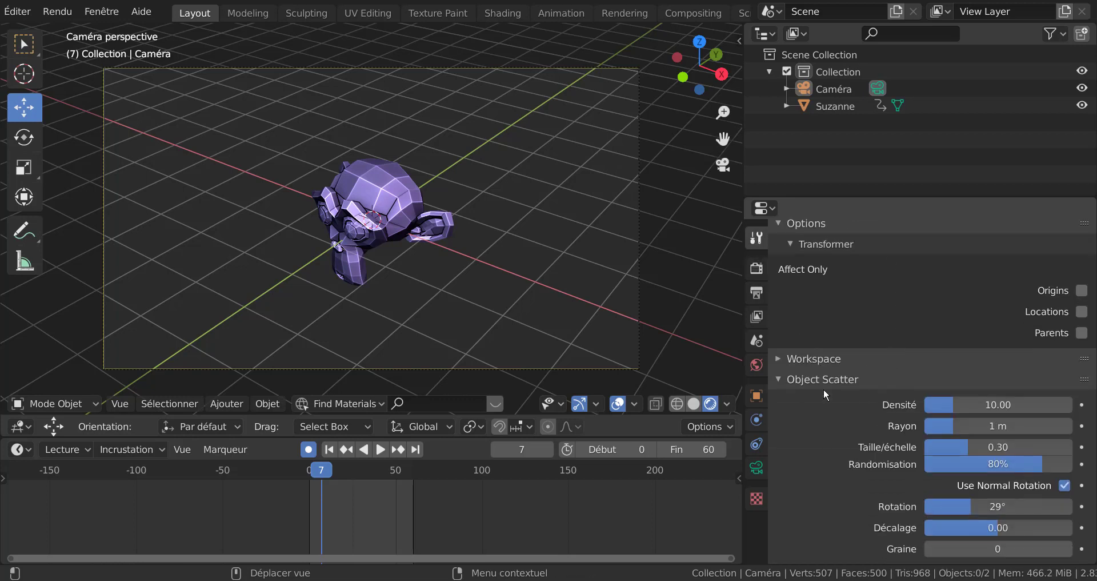
pyautogui.scroll(3, 817, 384)
pyautogui.scroll(1, 806, 379)
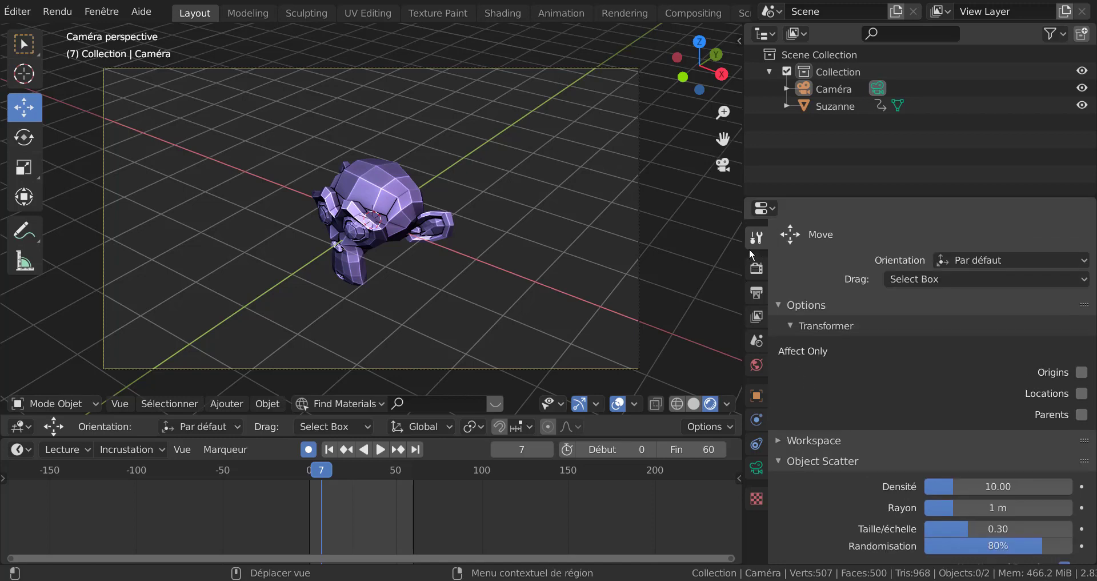
pyautogui.click(757, 293)
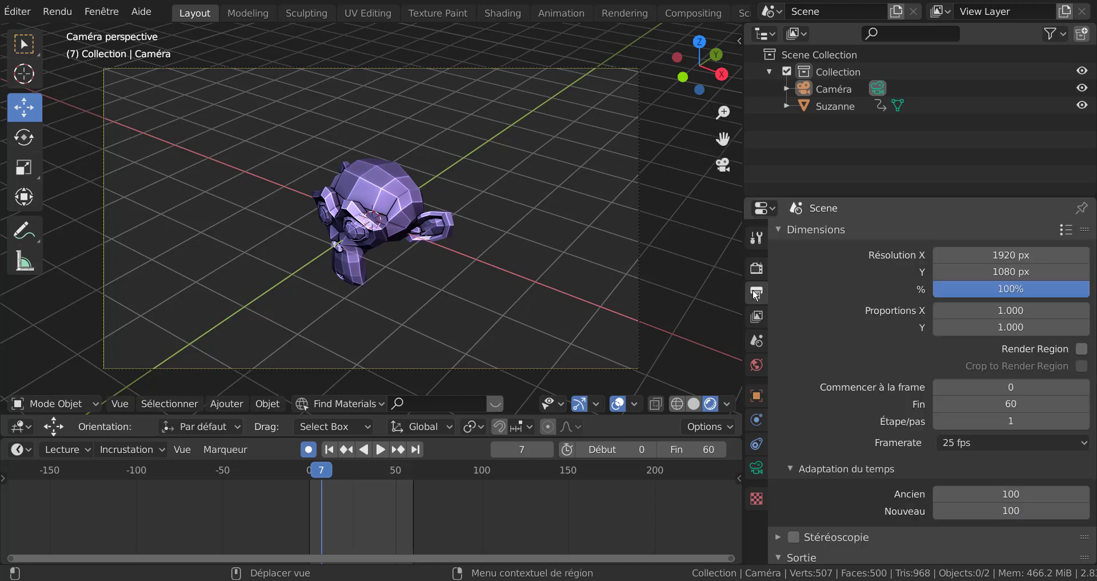
pyautogui.click(755, 269)
# Expand the Film panel in Render properties and enable Transparent.
pyautogui.scroll(-3, 983, 389)
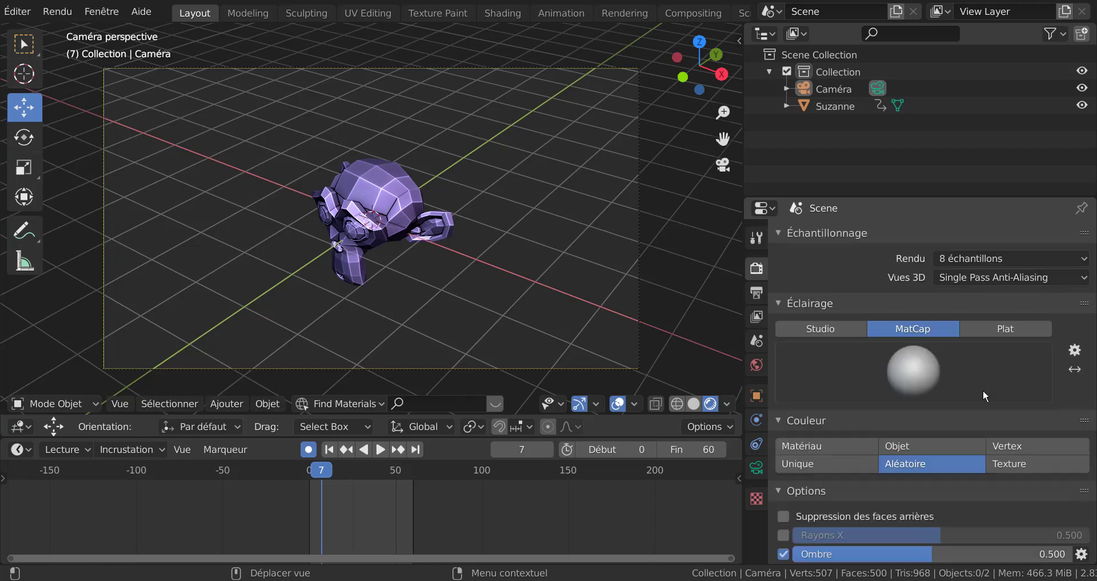
pyautogui.scroll(-8, 983, 389)
pyautogui.scroll(-5, 983, 393)
pyautogui.scroll(-5, 983, 415)
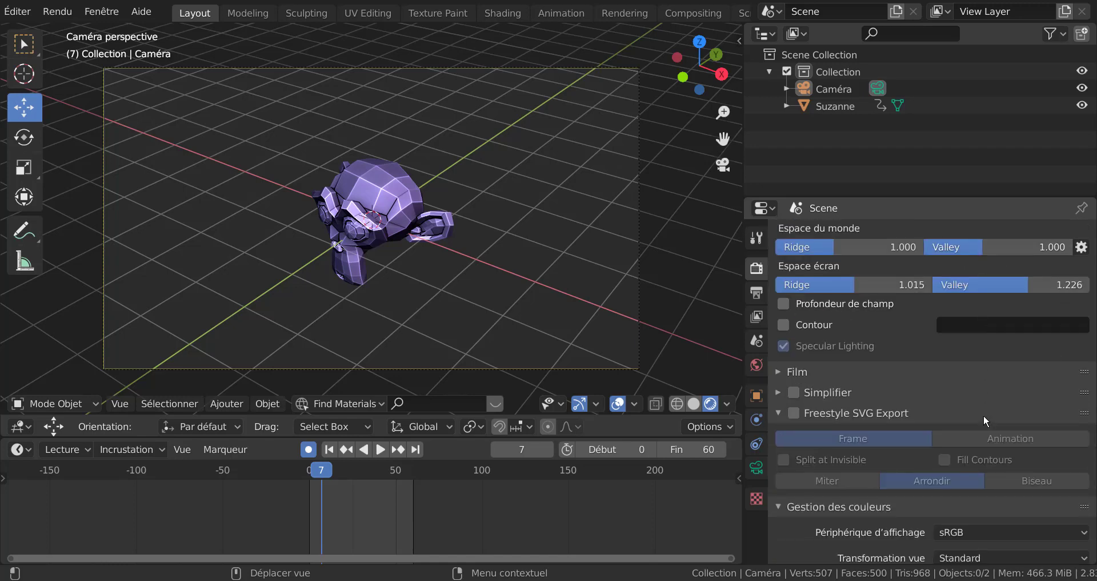
pyautogui.scroll(-2, 983, 418)
pyautogui.scroll(-3, 845, 517)
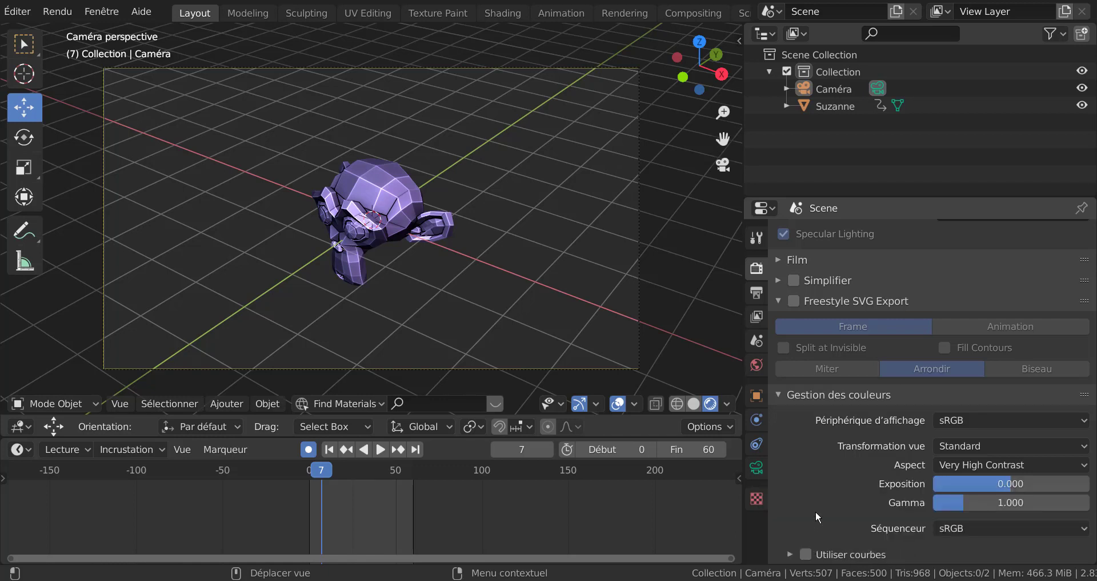
pyautogui.scroll(3, 815, 510)
pyautogui.click(778, 328)
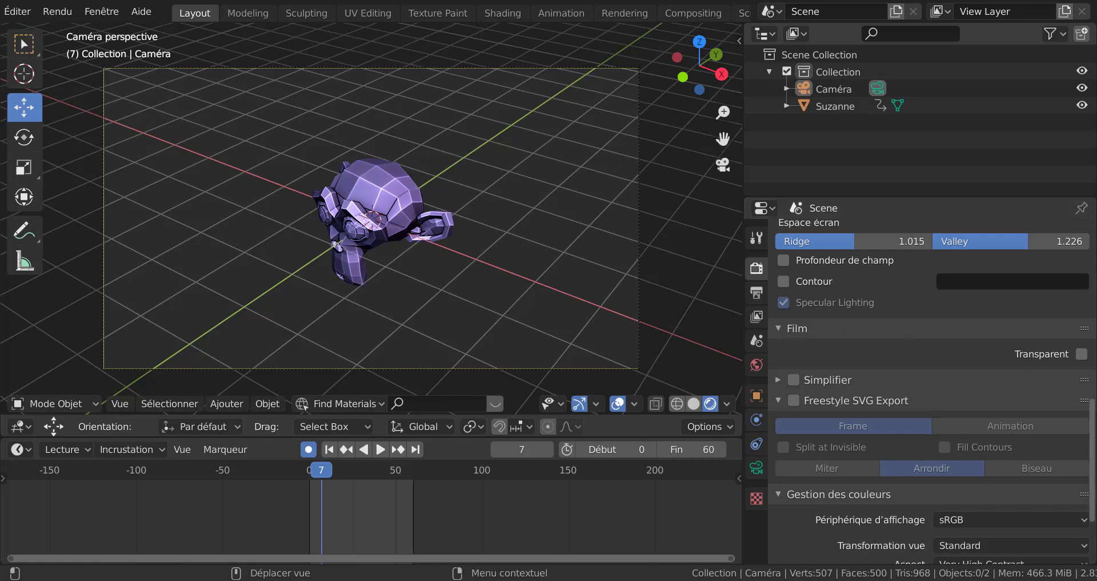
pyautogui.click(1081, 354)
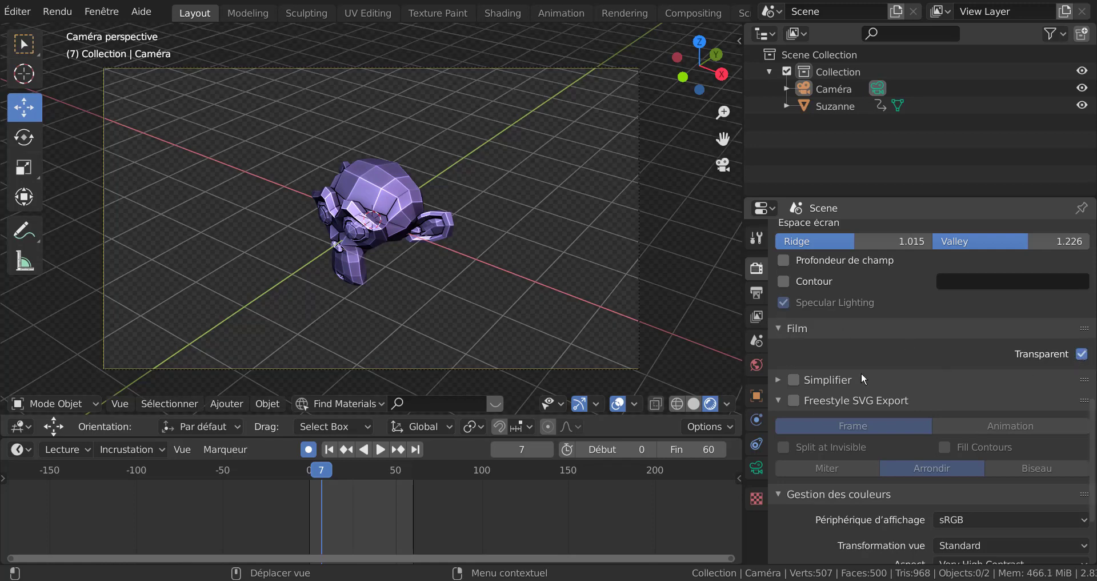
pyautogui.scroll(2, 243, 193)
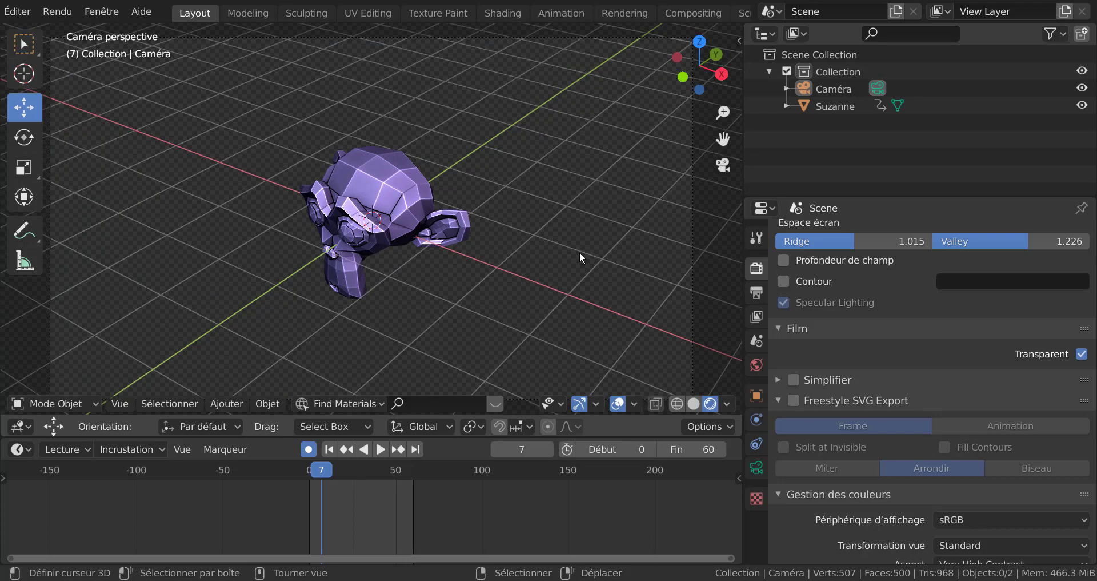
pyautogui.scroll(-2, 616, 262)
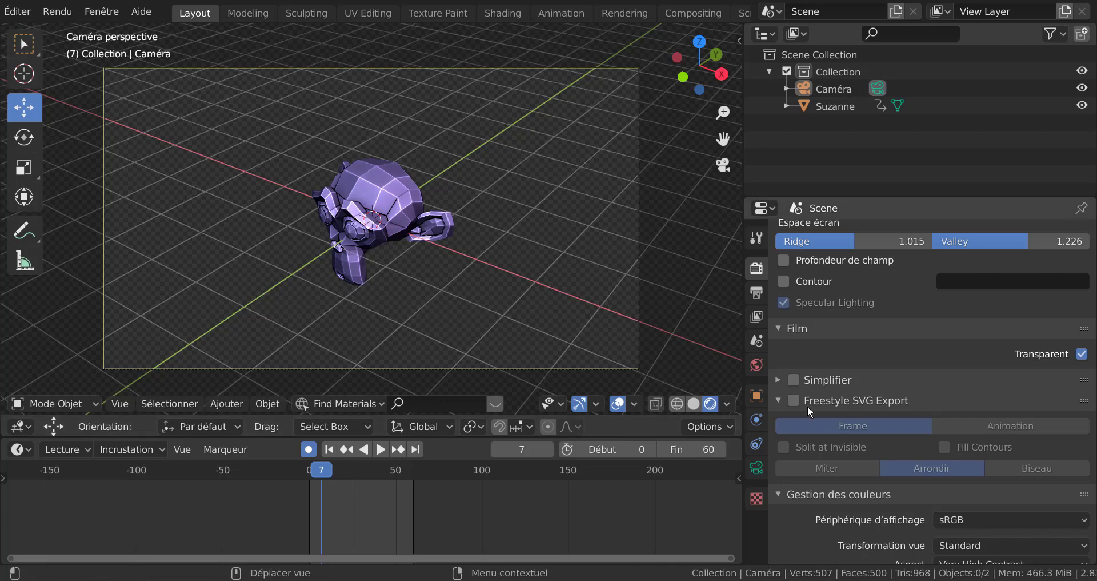
# Review the Output settings and re-render the full animation with Ctrl+F12.
pyautogui.click(760, 289)
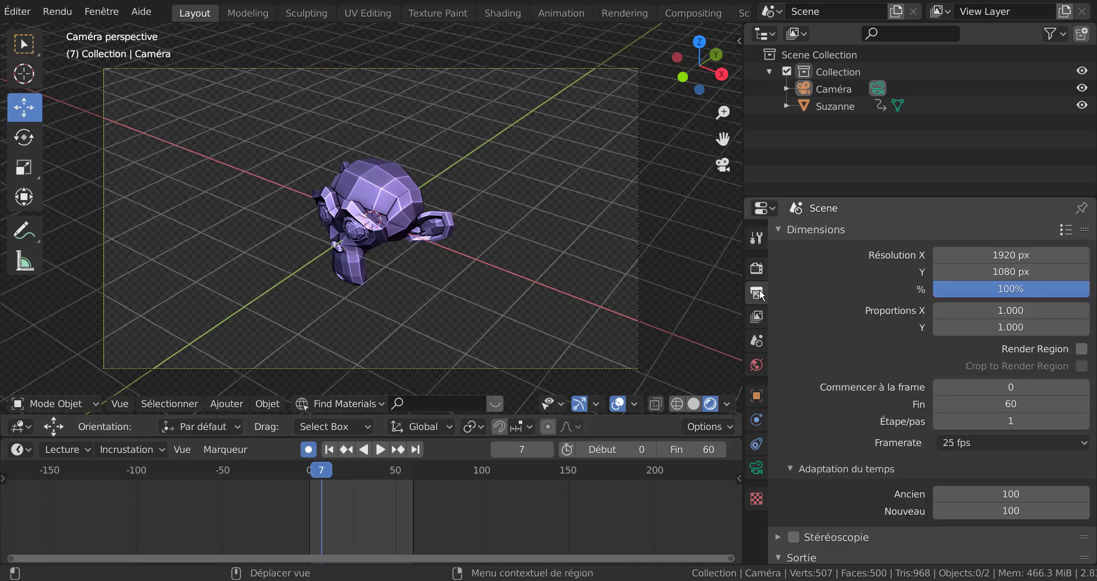
pyautogui.scroll(-3, 840, 334)
pyautogui.scroll(-5, 840, 334)
pyautogui.scroll(-3, 840, 334)
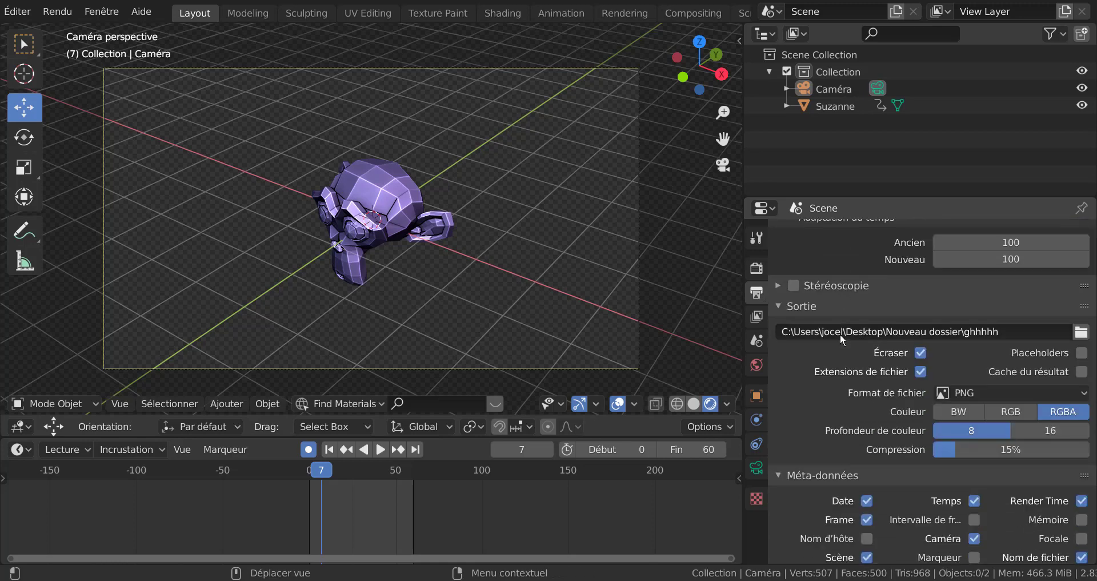
pyautogui.scroll(-2, 840, 334)
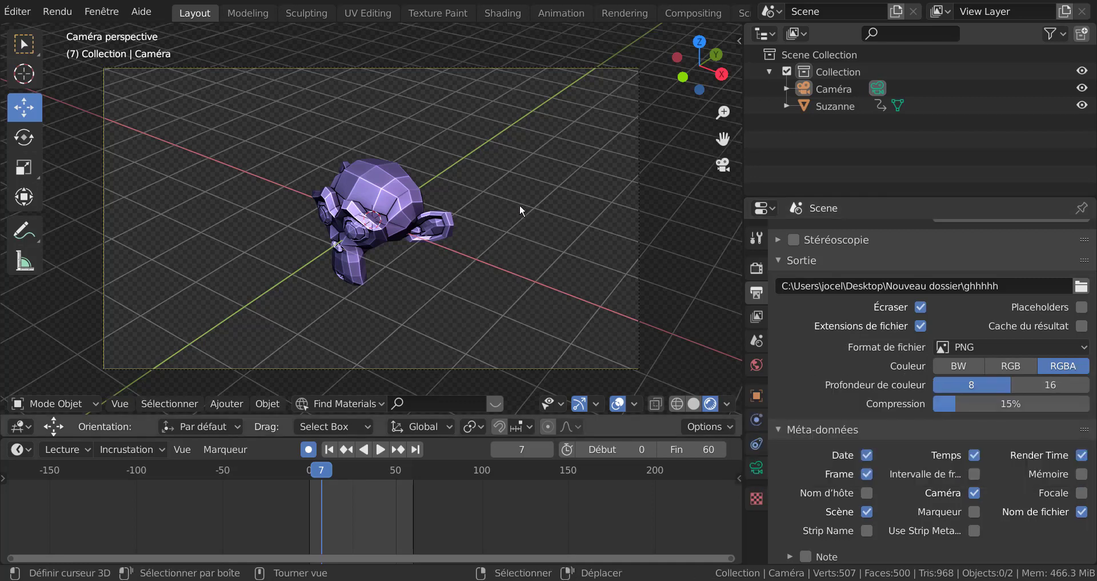
pyautogui.hotkey('ctrl', 'F12')
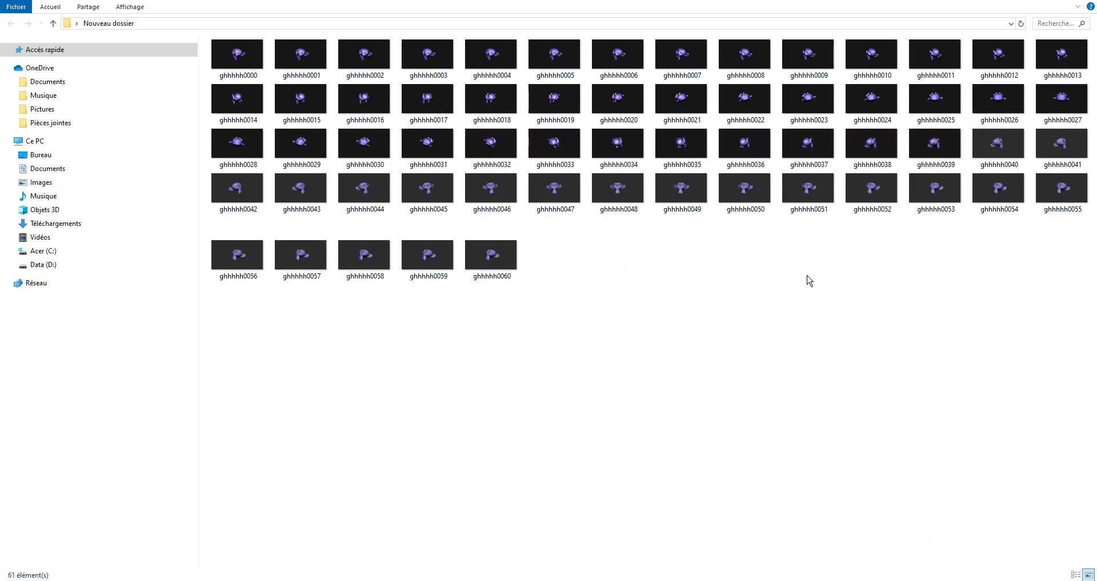
# Preview the first rendered frame ghhhhh0000 in the image viewer, close it, and return to Blender.
pyautogui.click(485, 67)
pyautogui.click(368, 189)
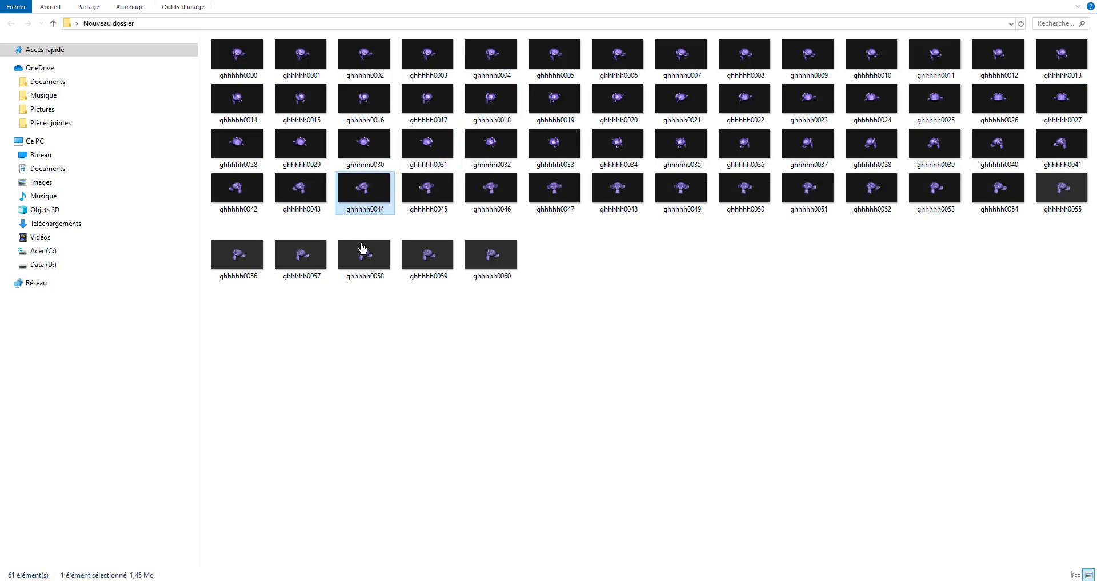
pyautogui.click(235, 55)
pyautogui.doubleClick(235, 56)
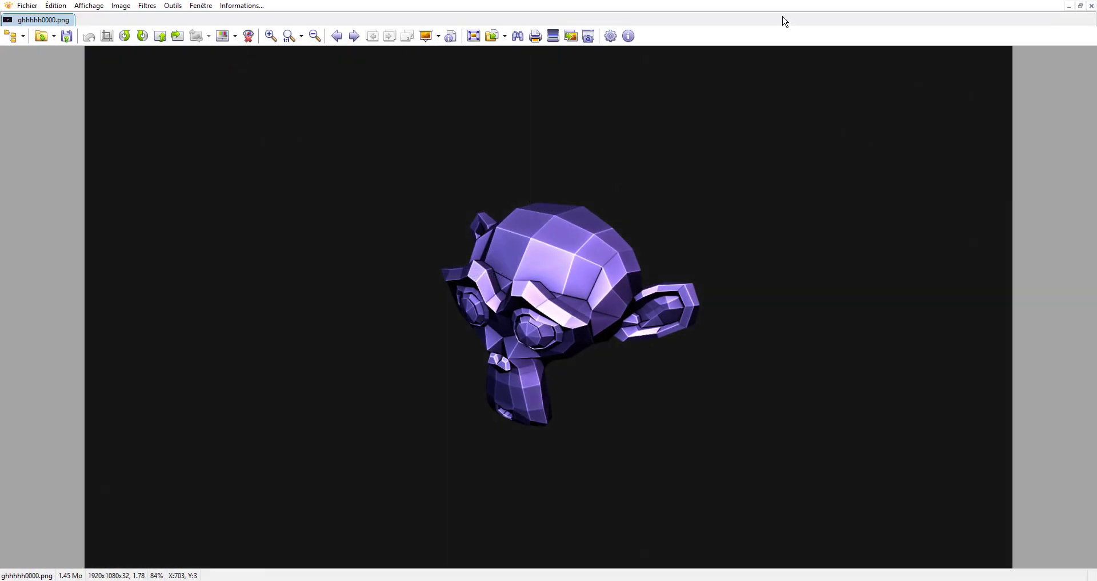
pyautogui.click(1092, 5)
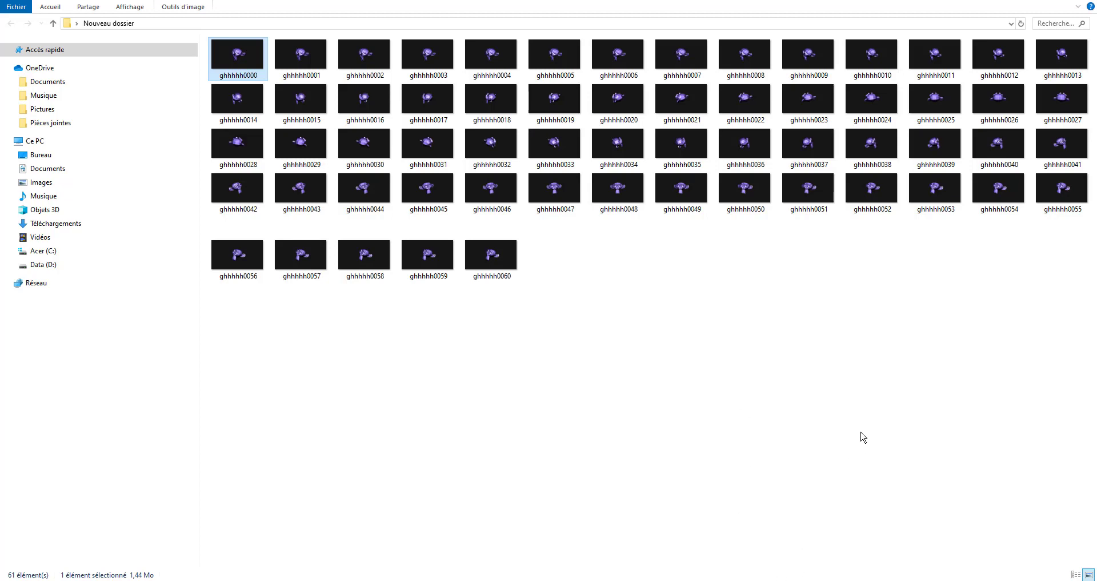
pyautogui.hotkey('alt', 'Tab')
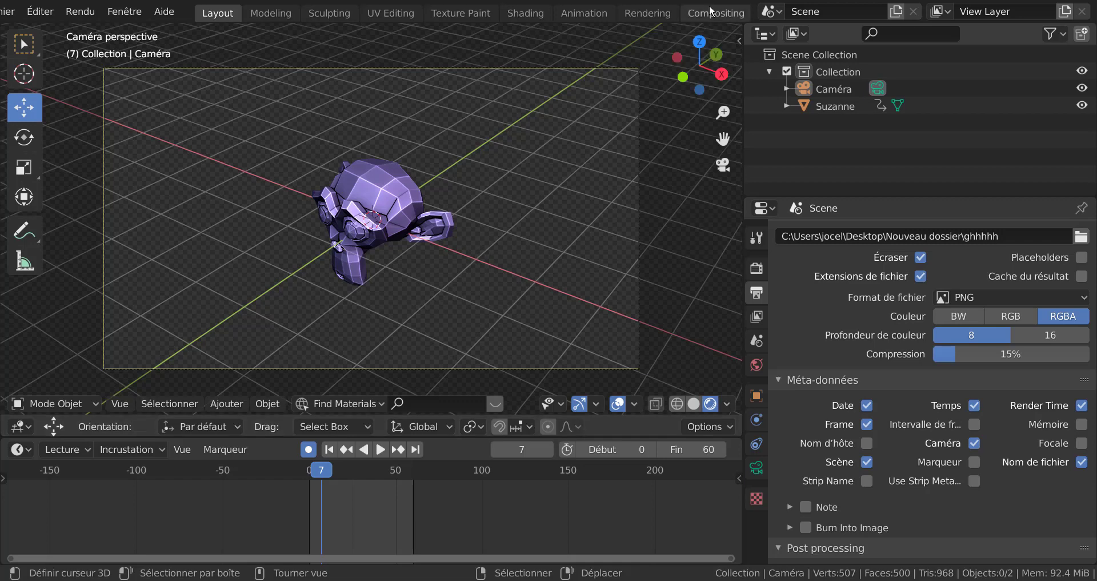
# Add a new Video Editing workspace from the workspace templates.
pyautogui.scroll(-3, 712, 12)
pyautogui.scroll(-5, 711, 12)
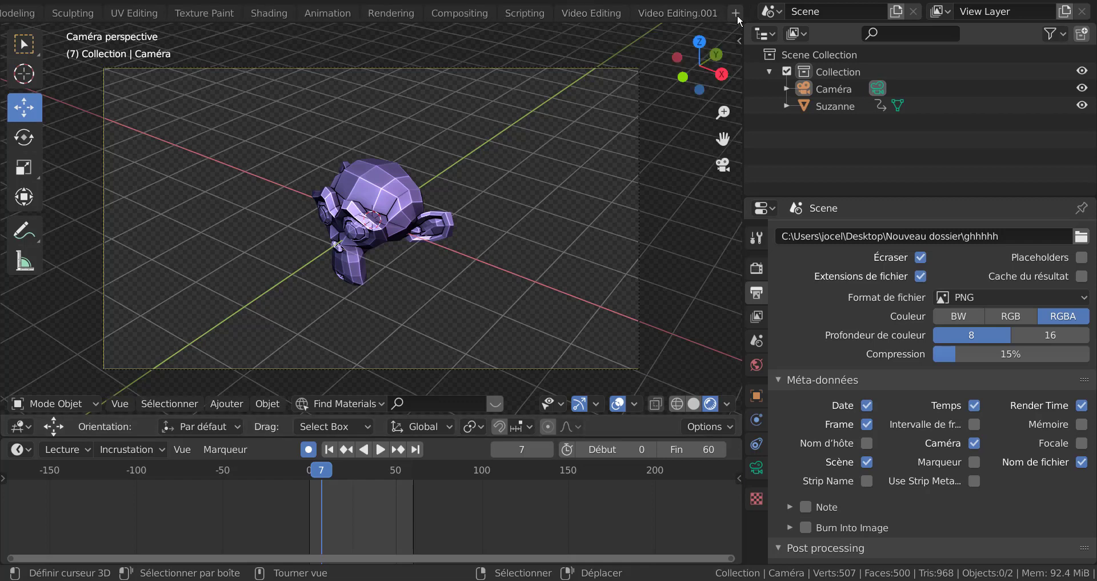
pyautogui.click(737, 13)
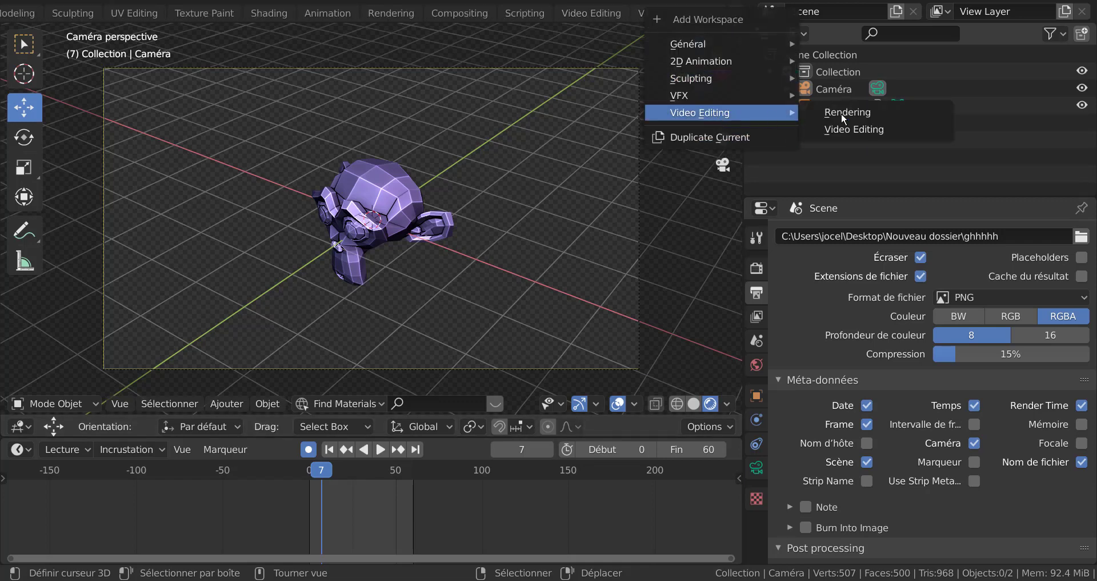
pyautogui.moveTo(700, 112)
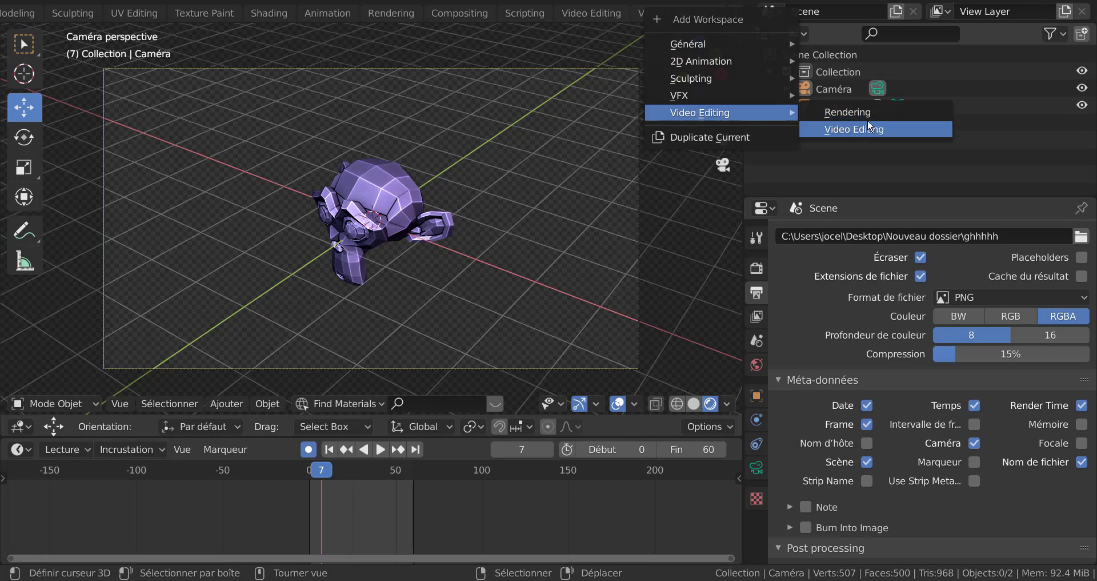
pyautogui.click(863, 129)
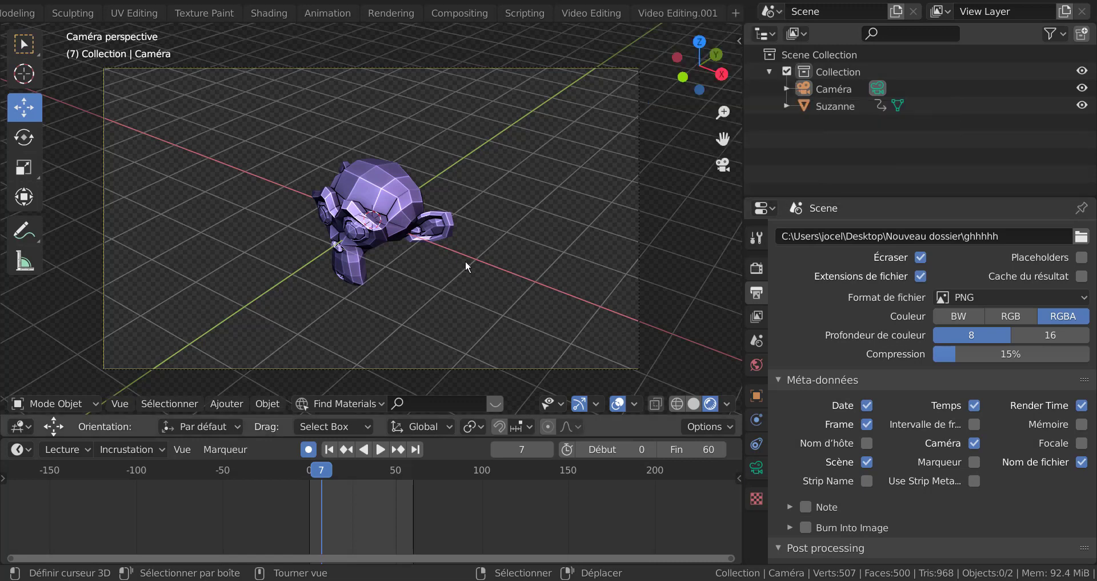
# Test-render the current frame, then re-render the whole animation with Ctrl+F12.
pyautogui.press('F12')
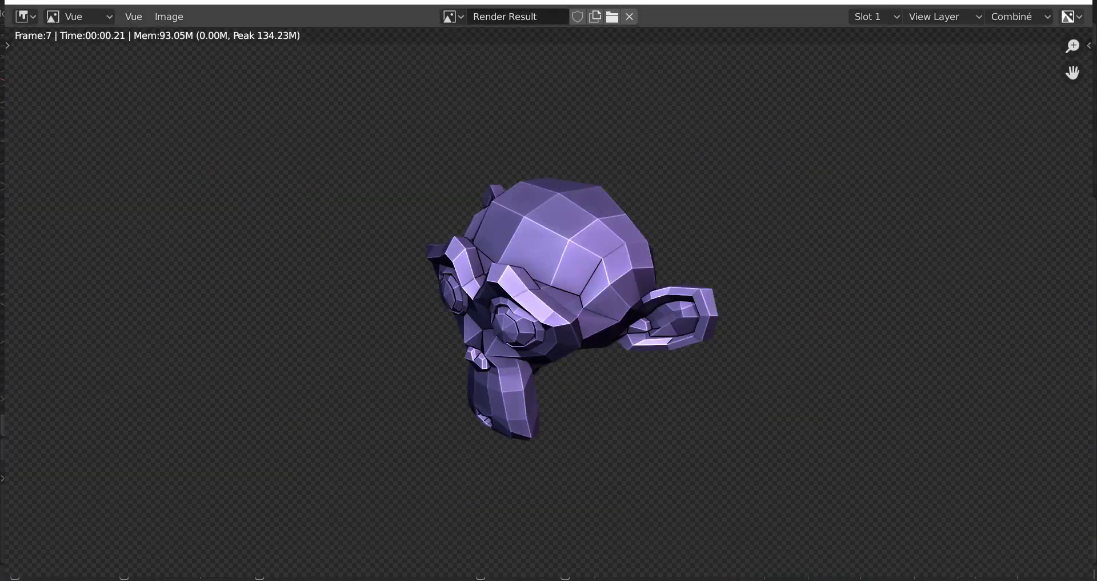
pyautogui.press('Escape')
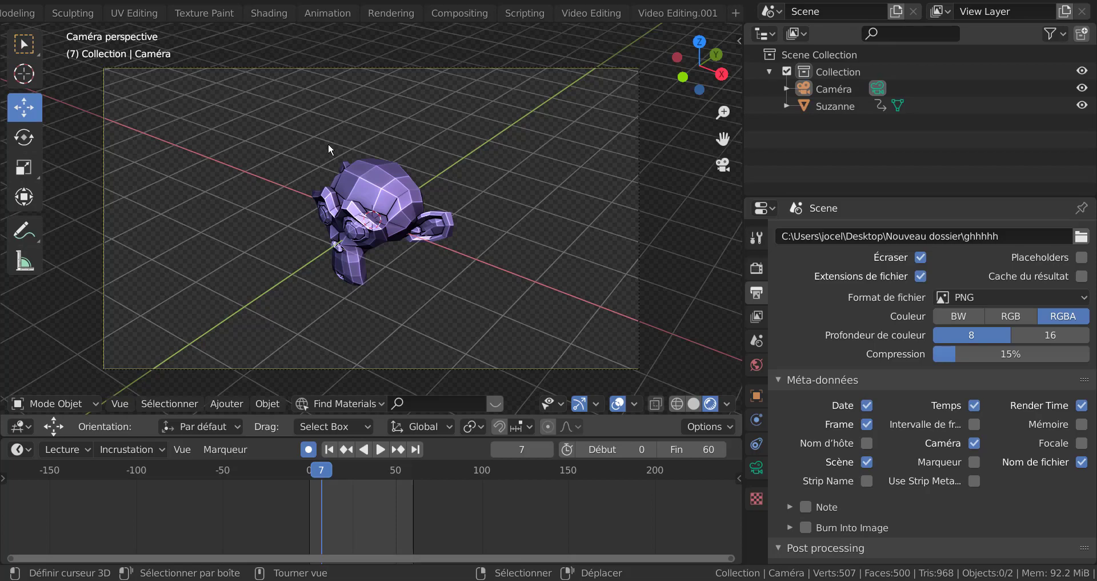
pyautogui.hotkey('ctrl', 'F12')
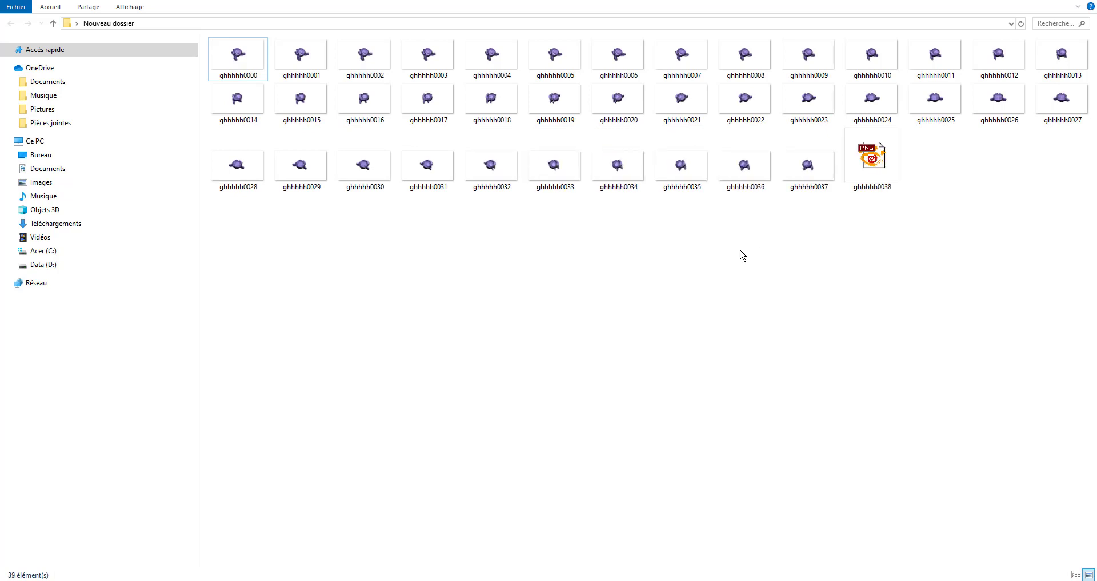
# View frame ghhhhh0019 full-size in the image viewer, then close it.
pyautogui.click(690, 131)
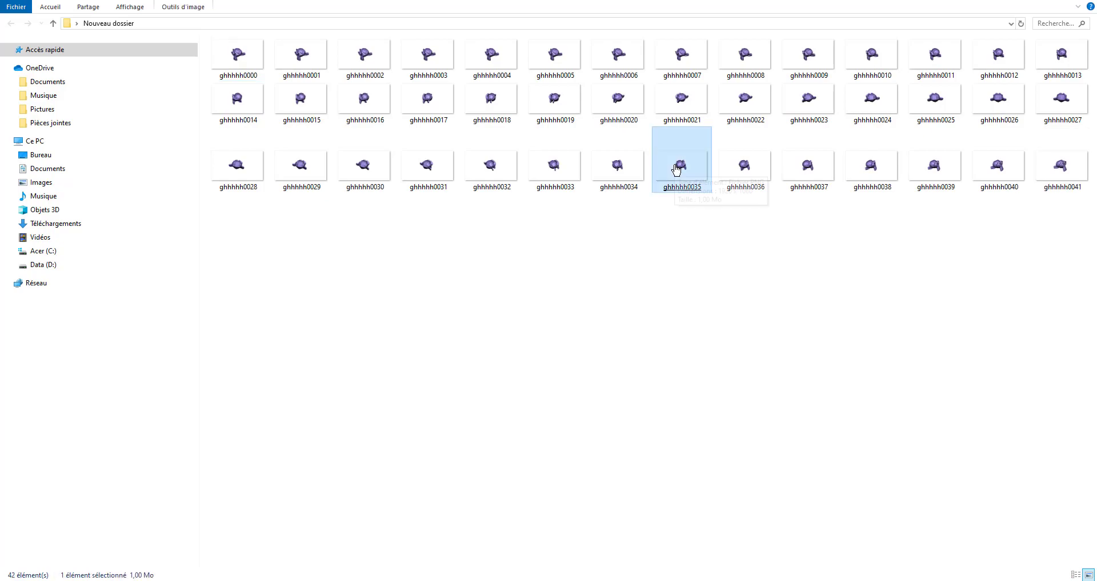
pyautogui.click(560, 104)
pyautogui.doubleClick(563, 105)
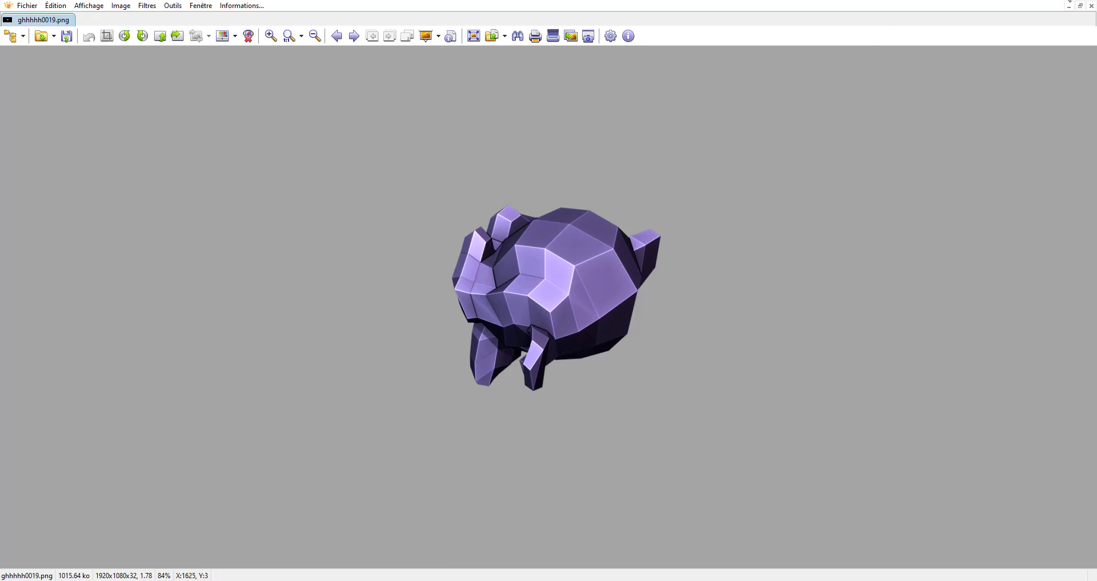
pyautogui.click(1091, 5)
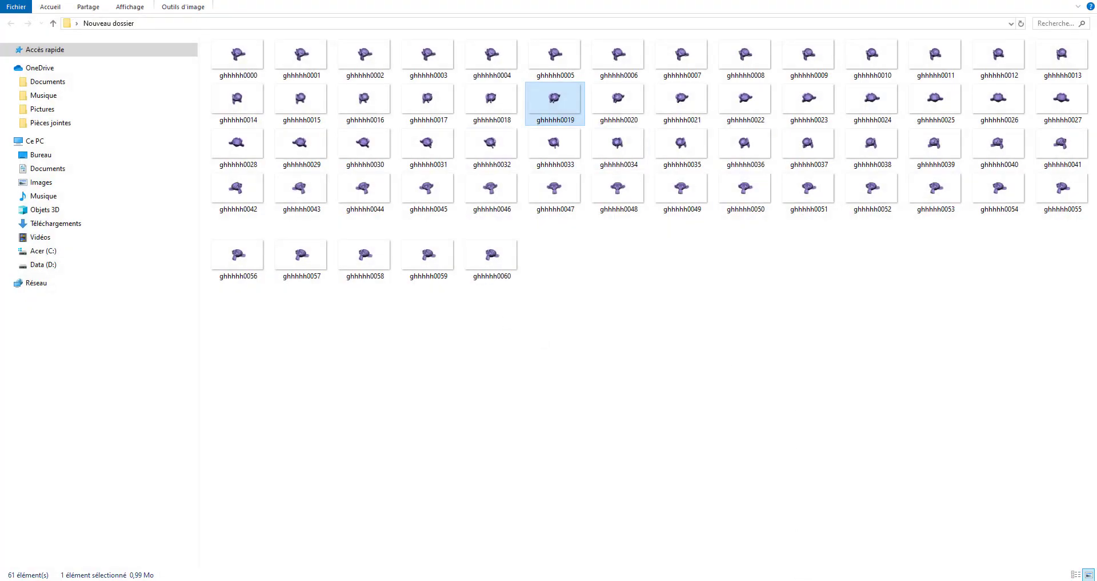
# Add another Video Editing workspace and move the playhead back to frame 0.
pyautogui.click(887, 545)
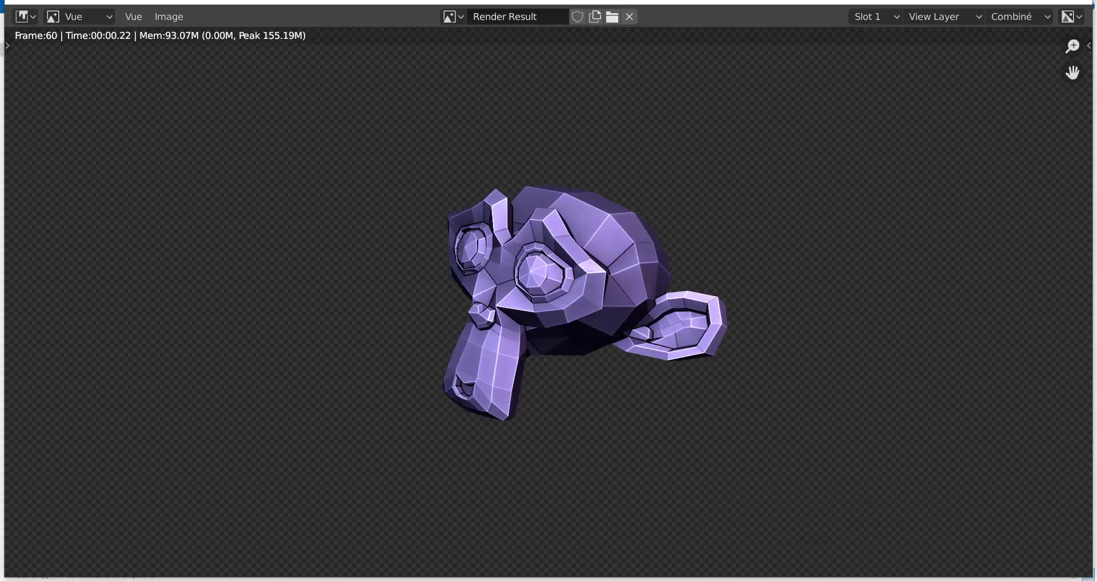
pyautogui.click(744, 542)
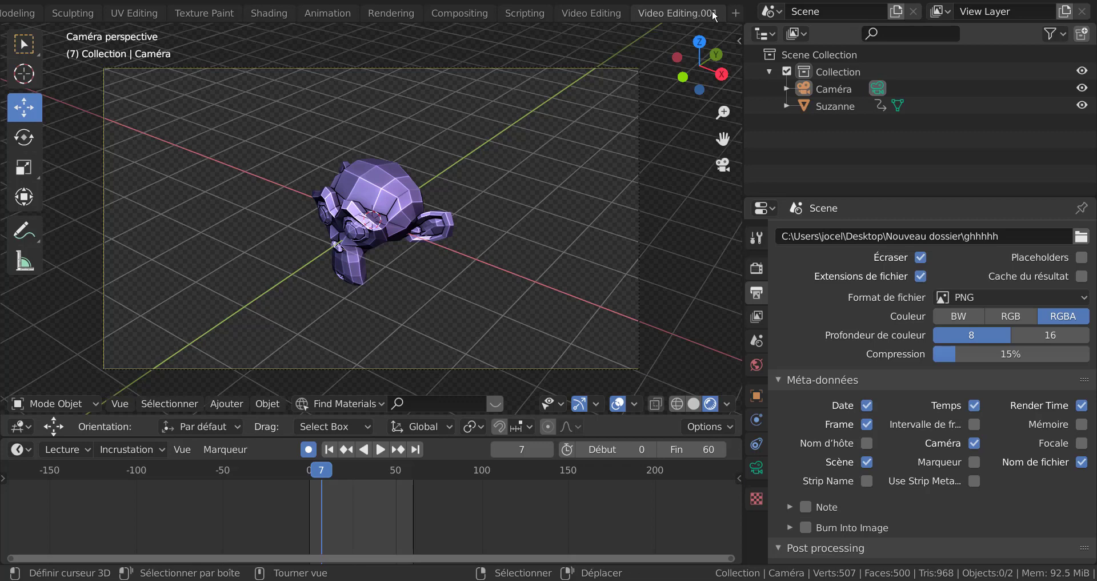
pyautogui.click(736, 14)
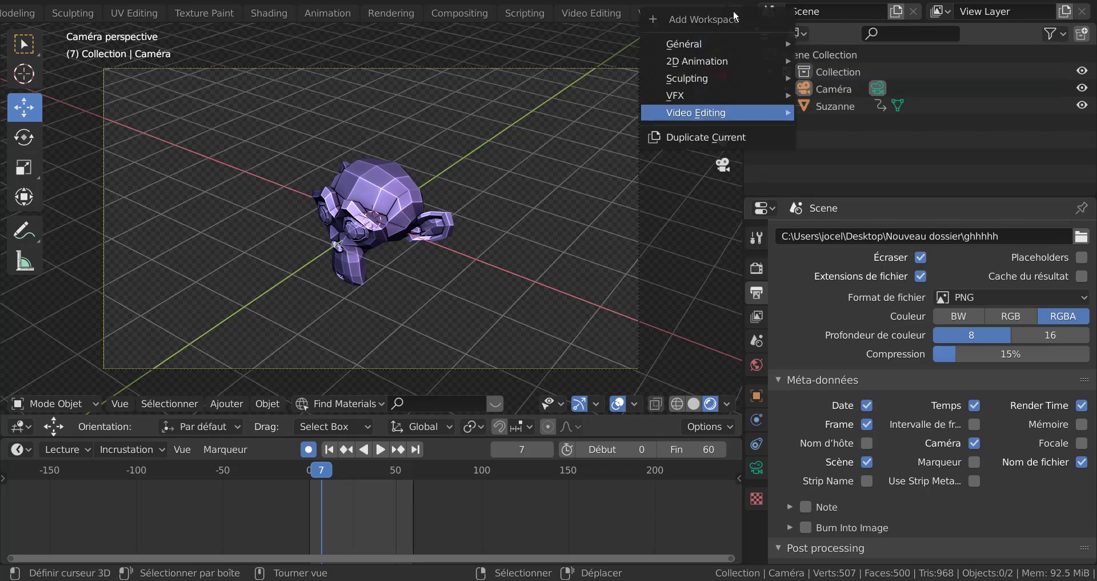
pyautogui.moveTo(696, 112)
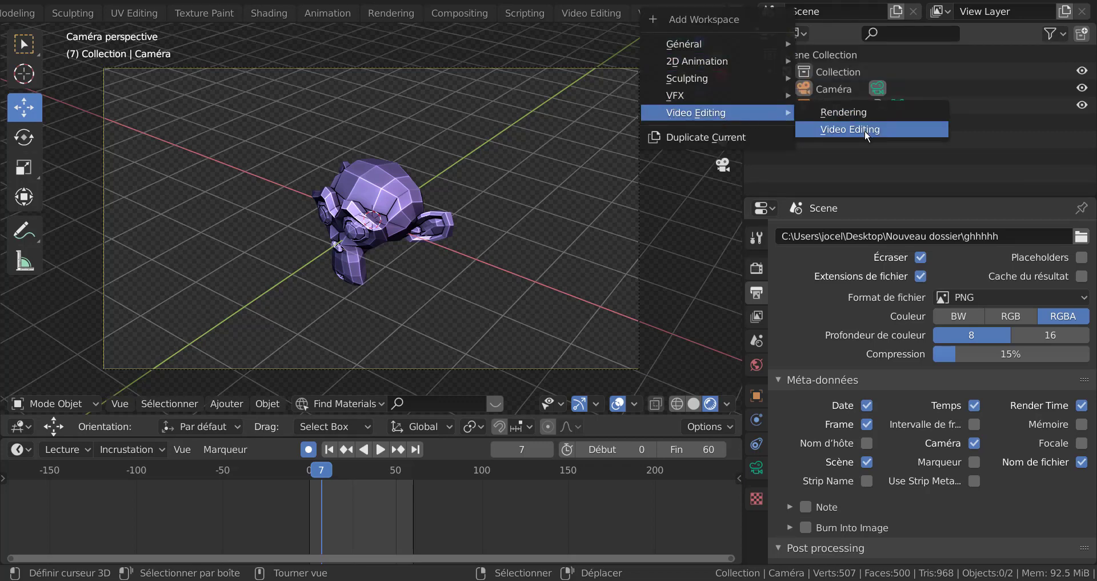
pyautogui.click(865, 130)
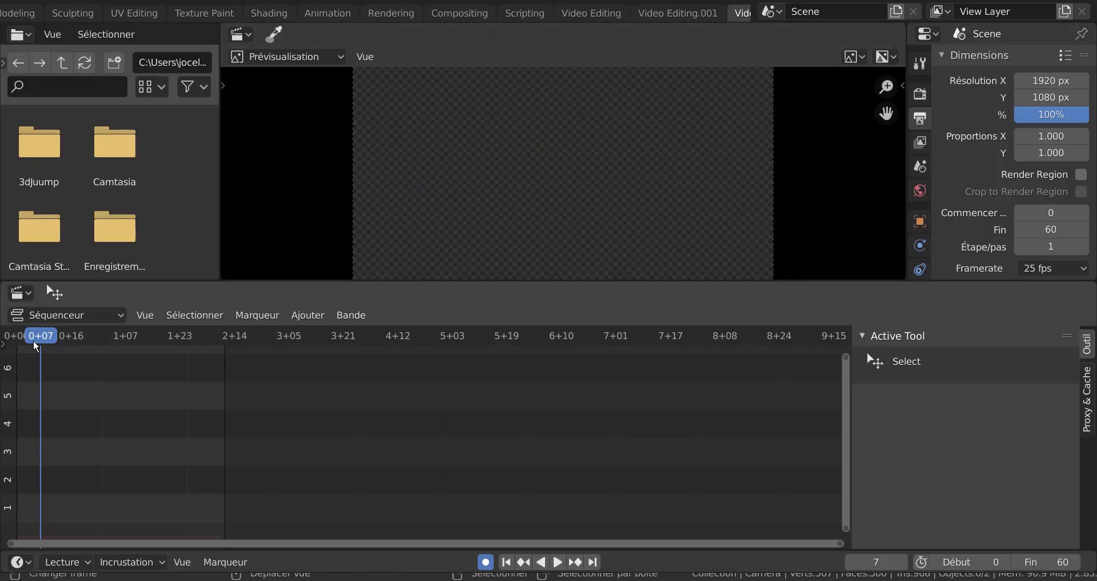
pyautogui.moveTo(35, 346); pyautogui.dragTo(18, 346)
# Import all rendered ghhhhh PNG frames as one image strip, then close the render result.
pyautogui.click(316, 315)
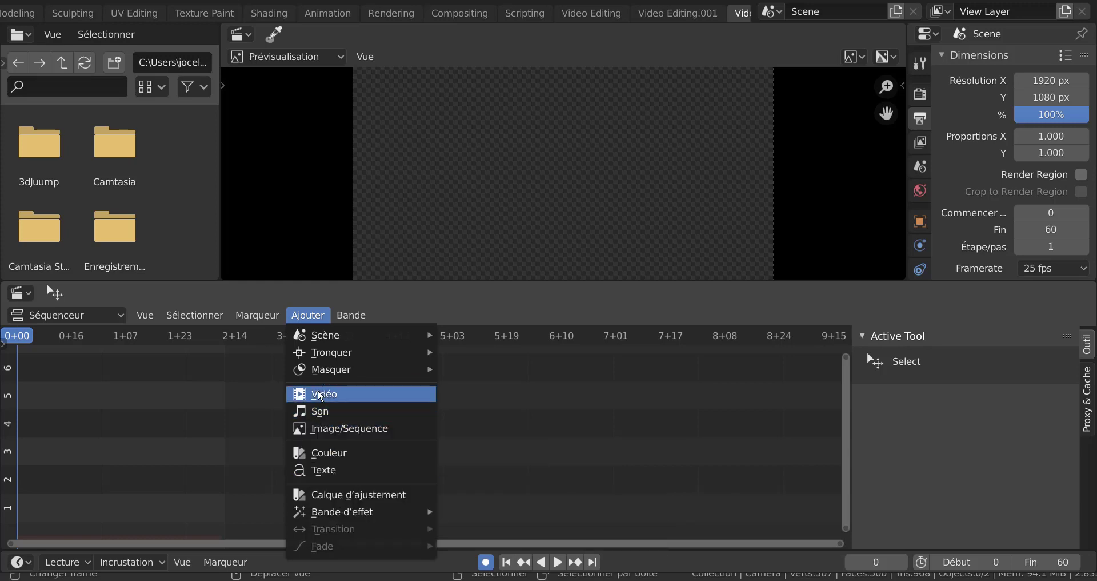
pyautogui.click(325, 426)
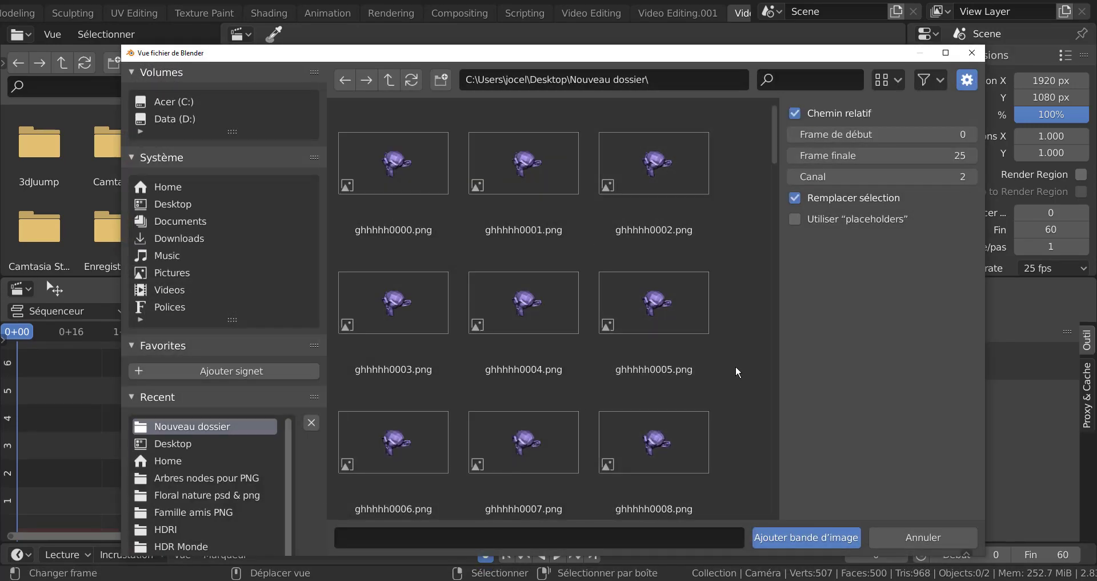
pyautogui.press('a')
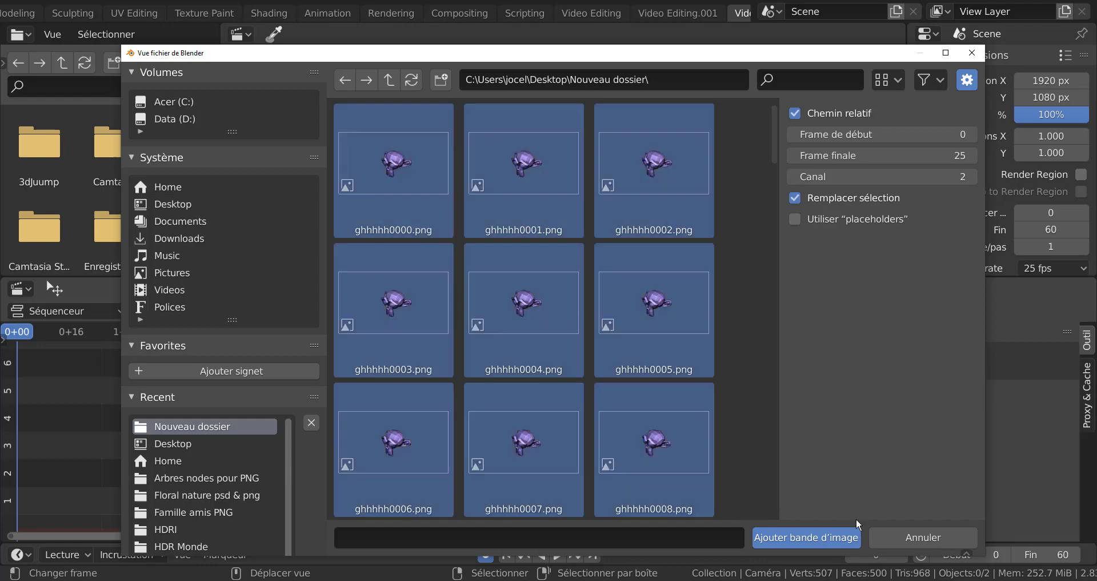
pyautogui.click(821, 537)
pyautogui.press('Home')
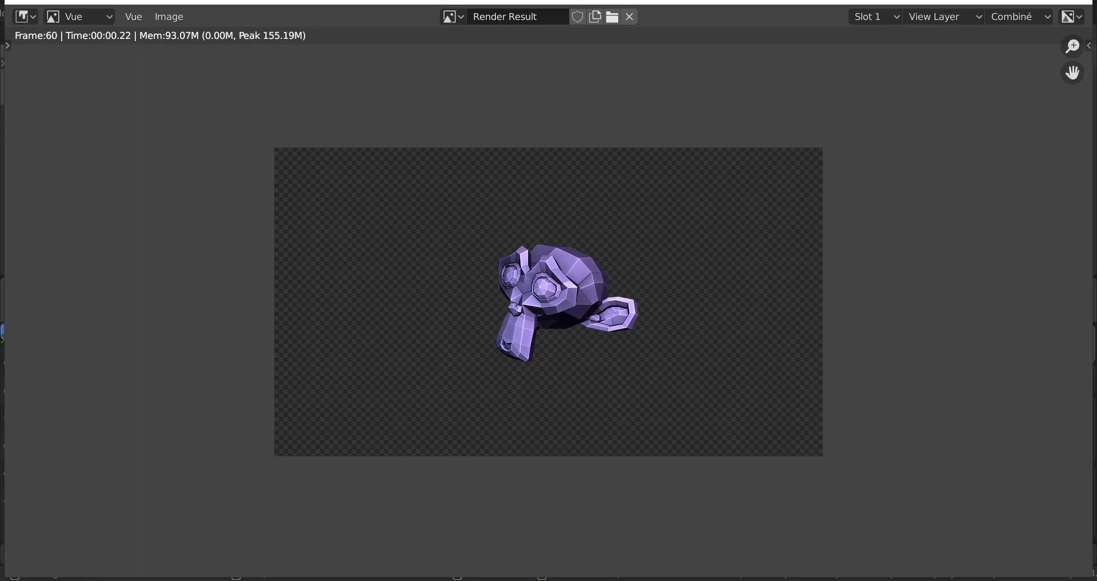
pyautogui.press('Escape')
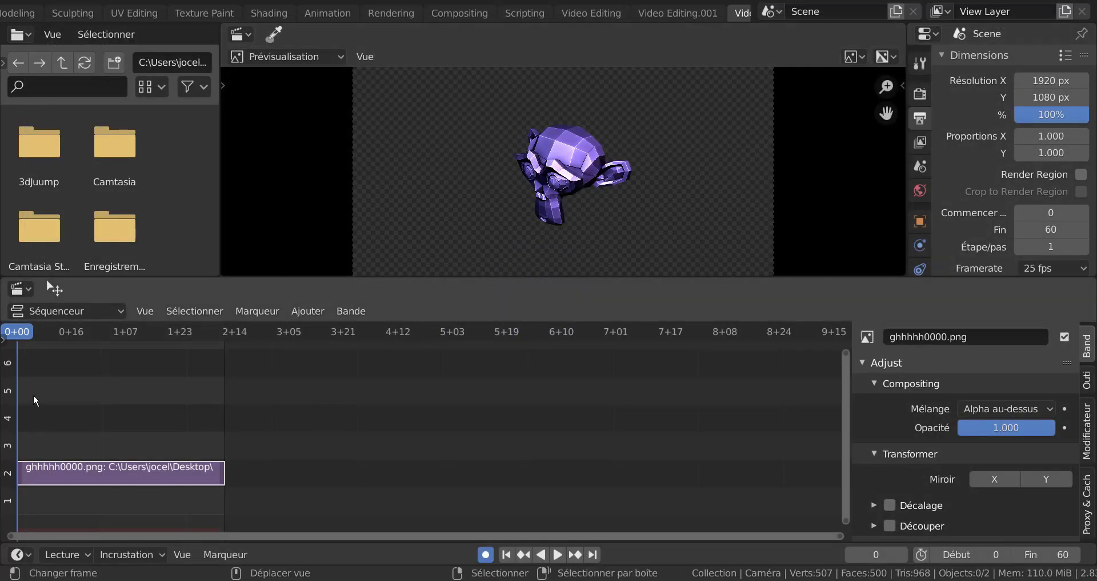
# Scrub the playhead to frame 27 and back to check Suzanne's rotation in the strip.
pyautogui.moveTo(34, 331); pyautogui.dragTo(109, 329)
pyautogui.scroll(-2, 562, 180)
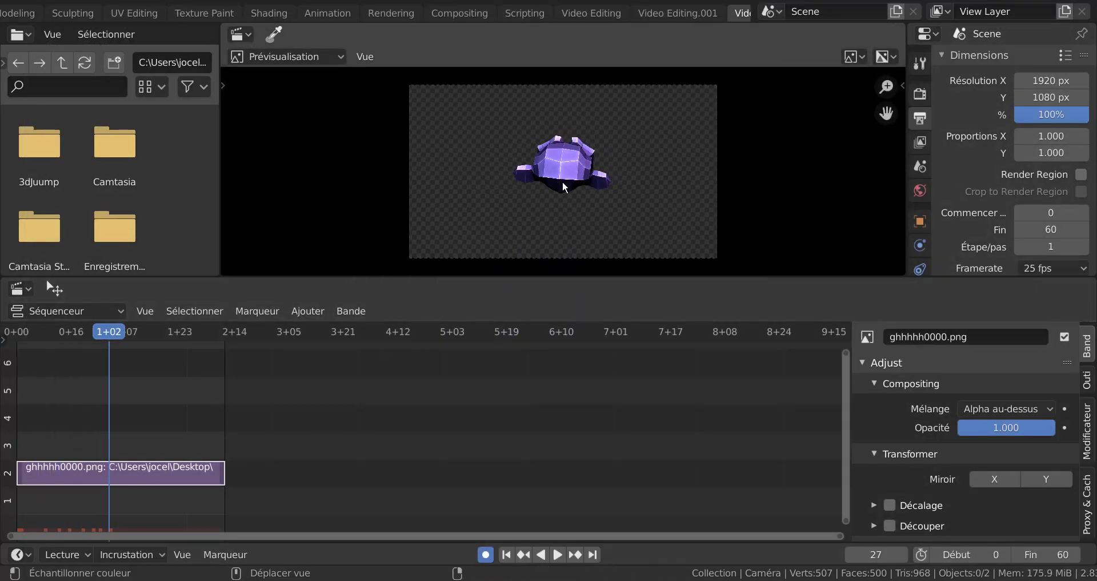
pyautogui.scroll(1, 563, 181)
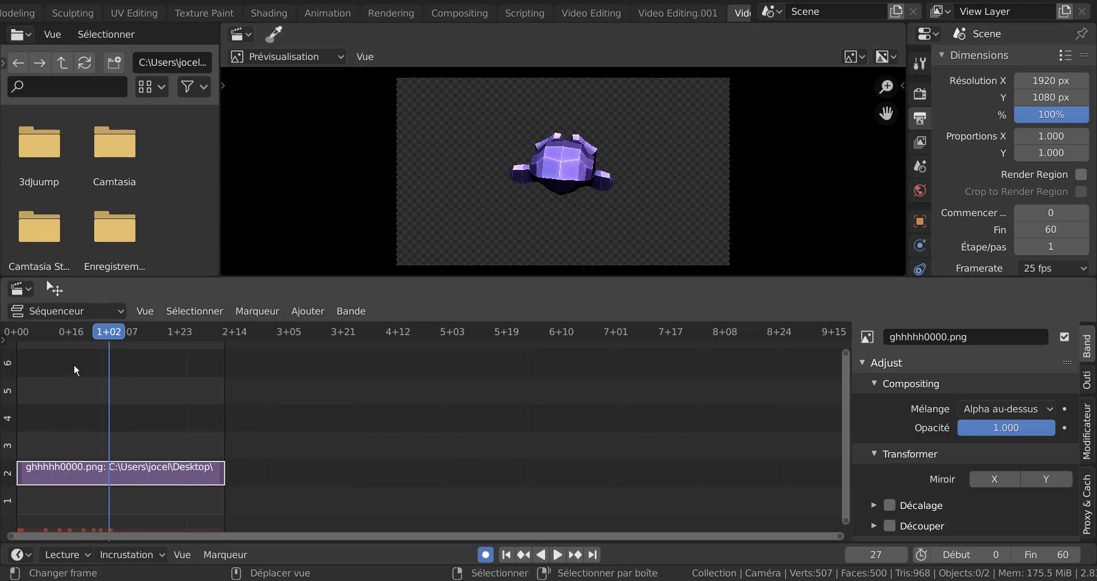
pyautogui.moveTo(108, 331)
pyautogui.mouseDown()
pyautogui.moveTo(28, 337)
pyautogui.moveTo(192, 336)
pyautogui.moveTo(88, 338)
pyautogui.mouseUp()
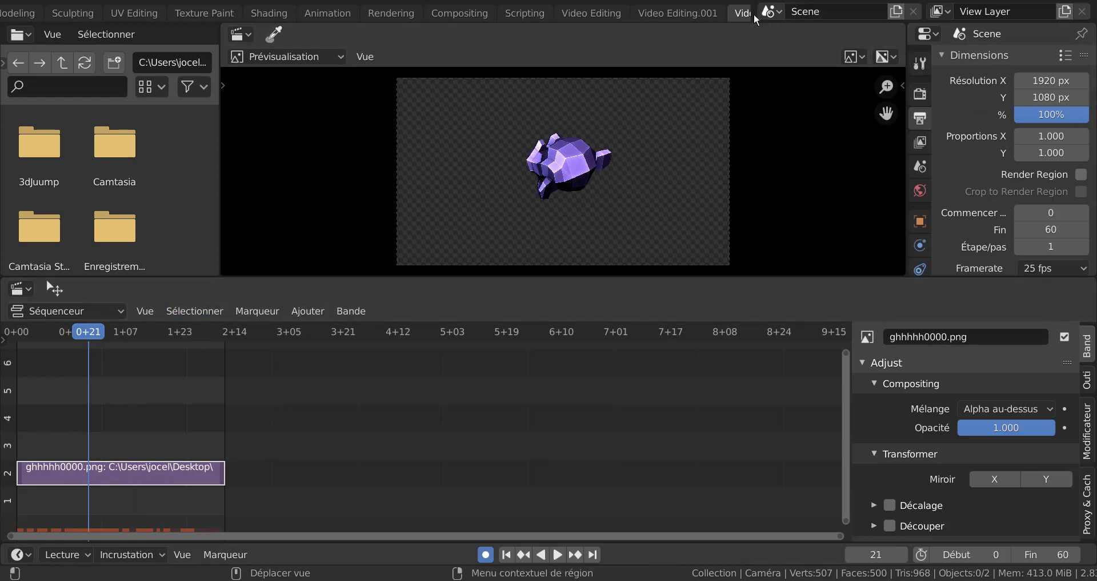
pyautogui.scroll(-1, 736, 15)
pyautogui.scroll(-3, 736, 15)
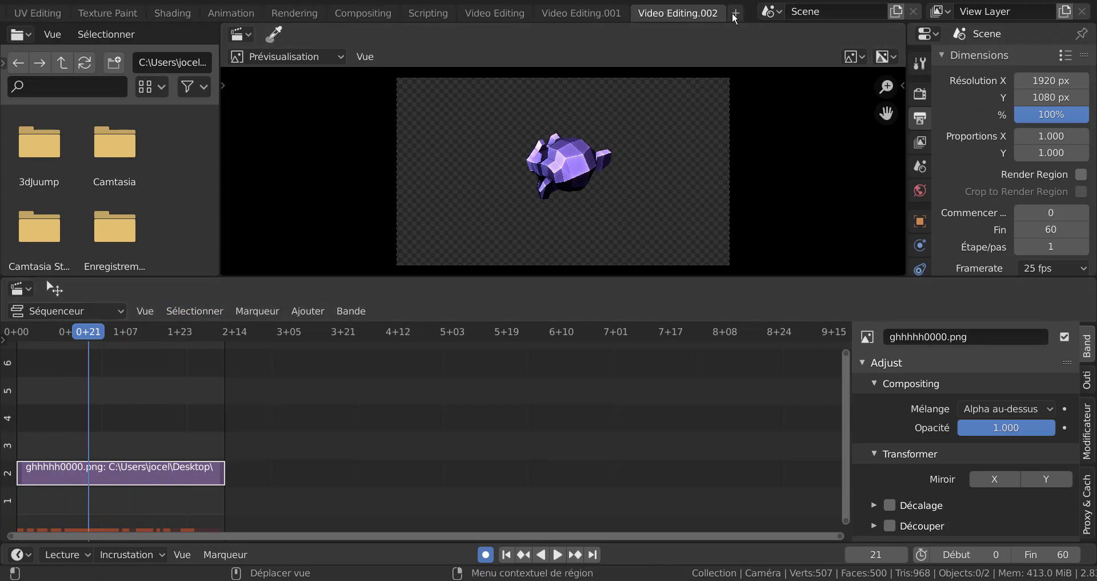
pyautogui.click(735, 18)
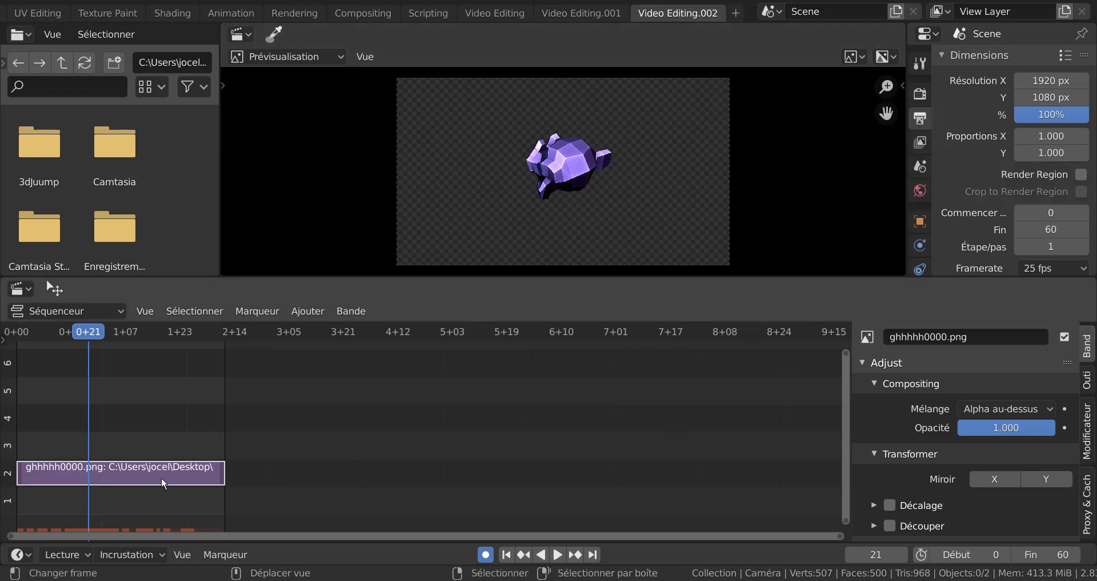
# Delete the test image strip and switch back to the Layout workspace.
pyautogui.press('x')
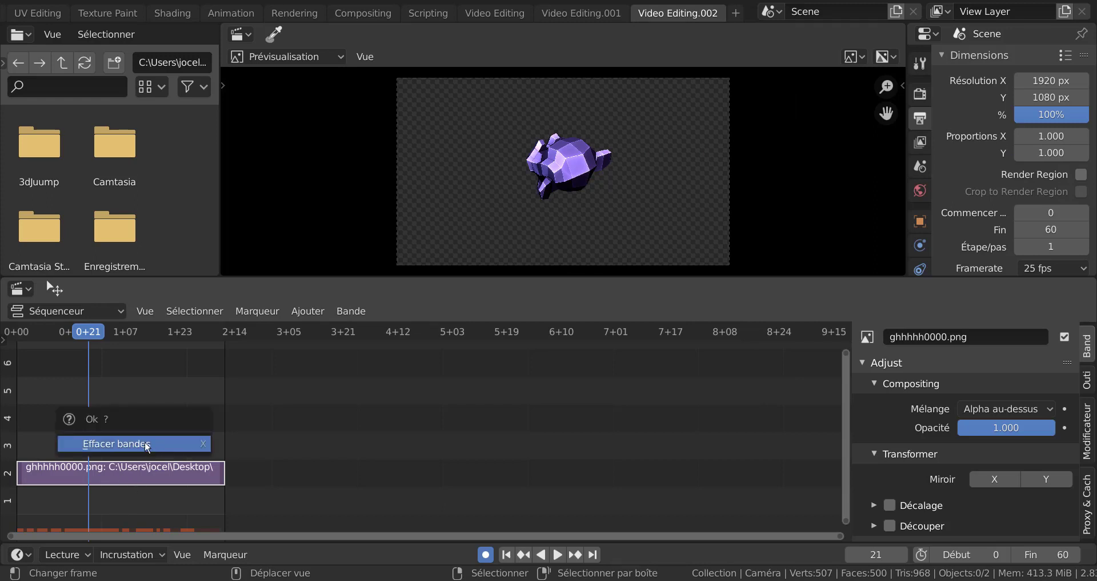
pyautogui.click(147, 447)
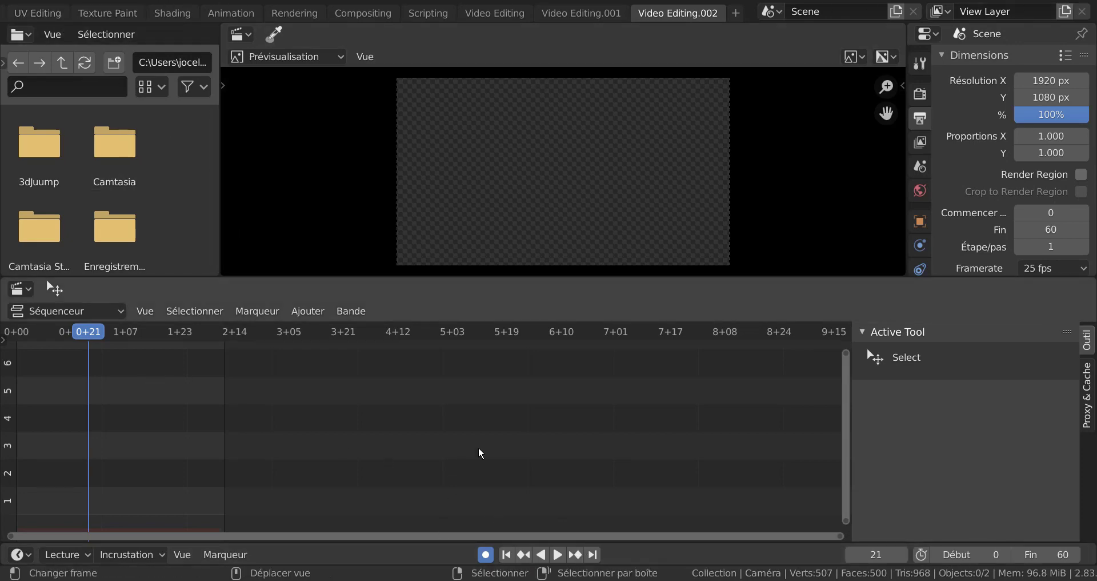
pyautogui.hotkey('ctrl', 'pagedown')
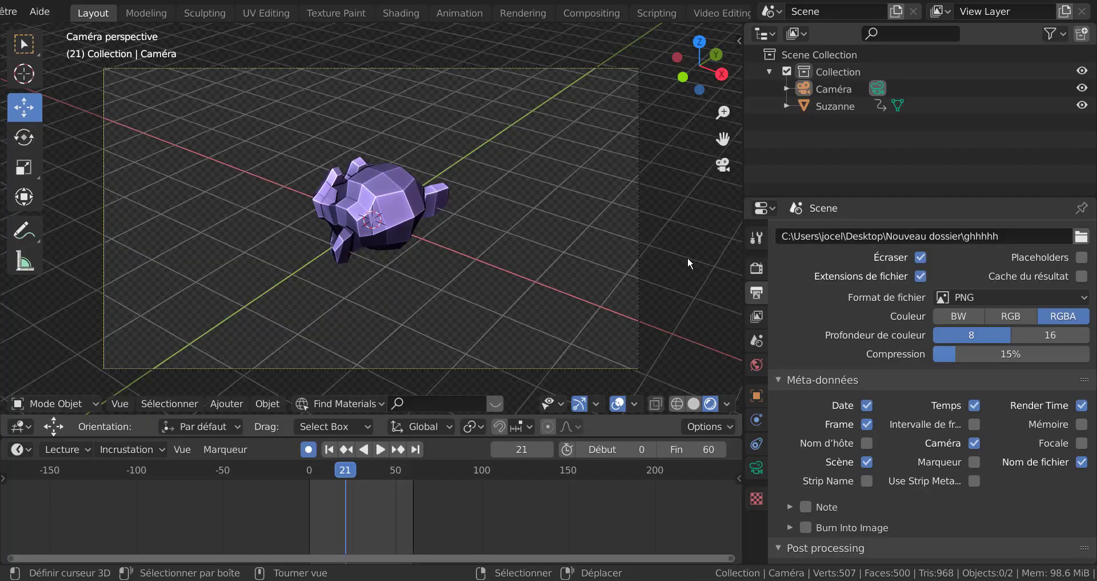
# Open the Format de fichier list in the Output properties.
pyautogui.scroll(-2, 870, 302)
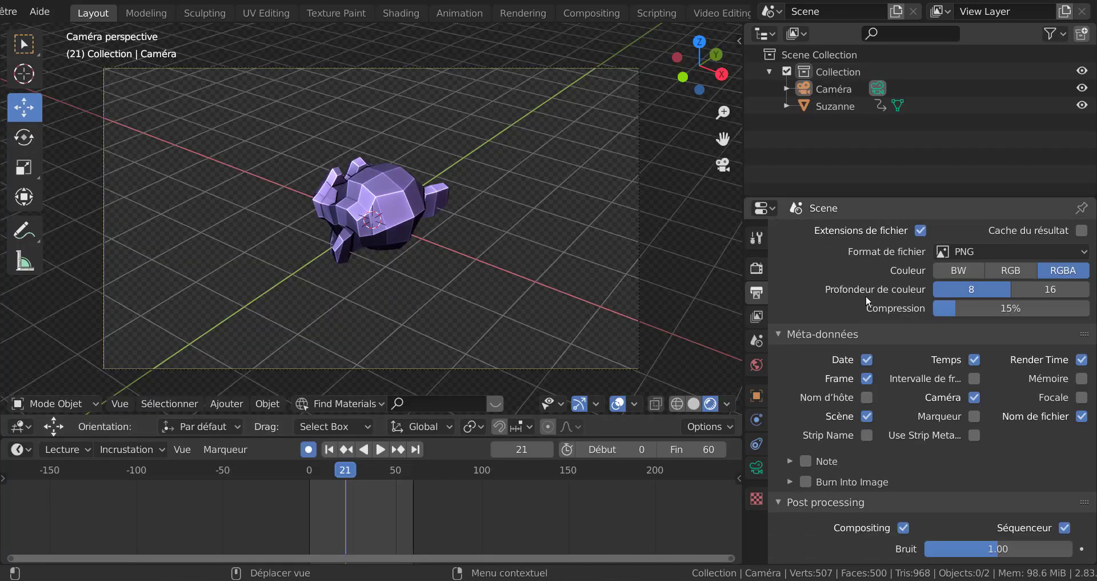
pyautogui.scroll(2, 868, 300)
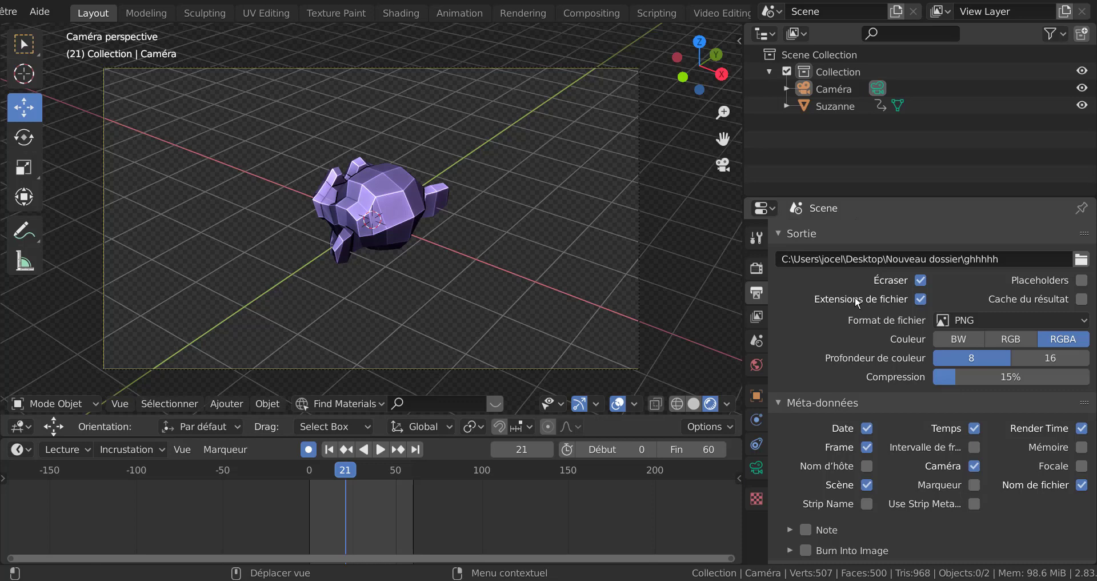
pyautogui.click(1023, 322)
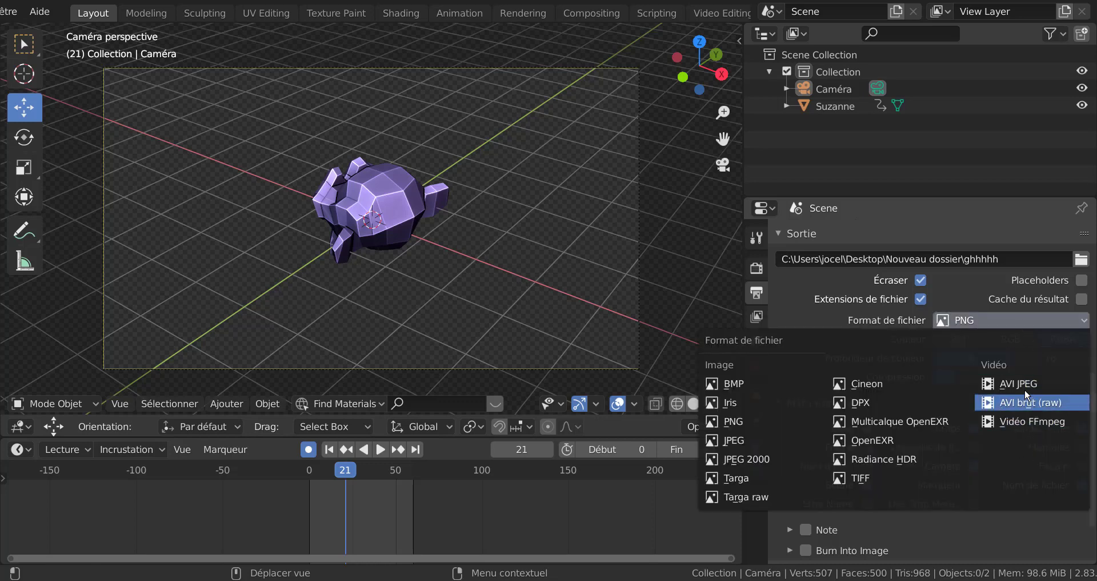
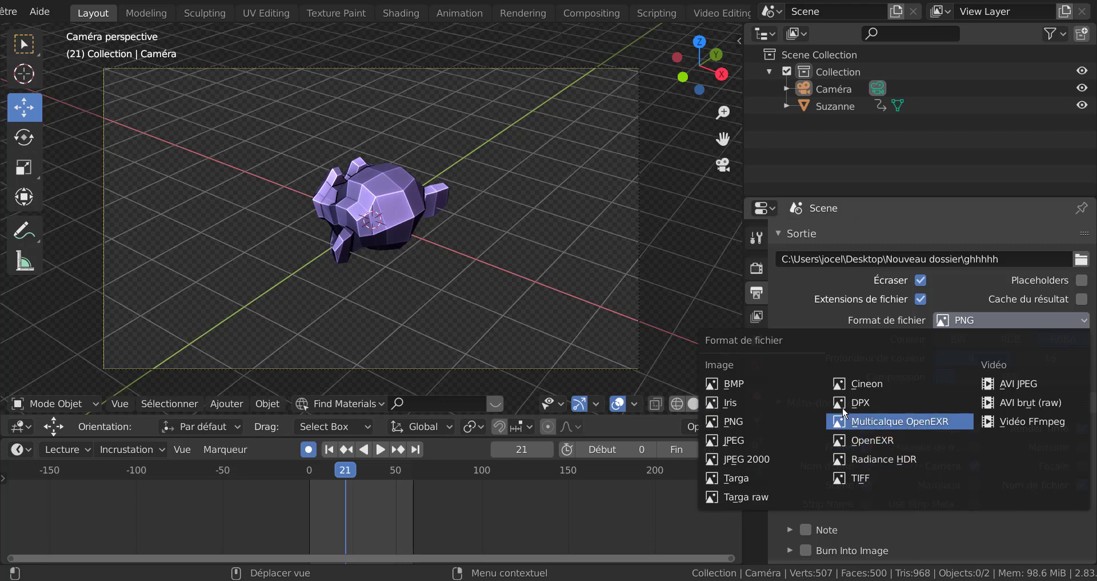
# Set the output File Format to FFmpeg Video and choose Quicktime as the encoding container.
pyautogui.click(1034, 424)
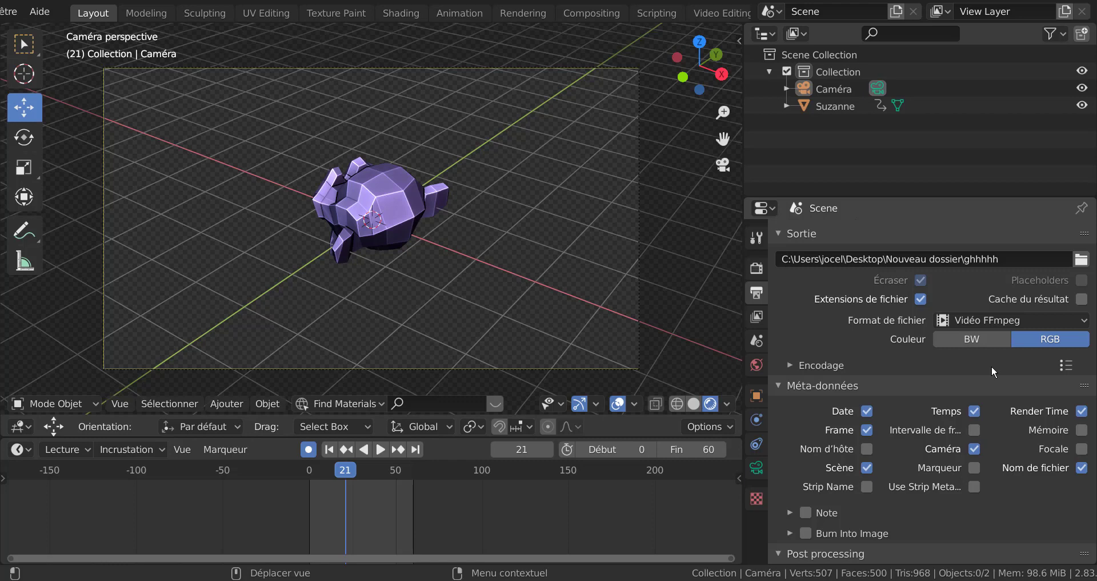
pyautogui.click(788, 366)
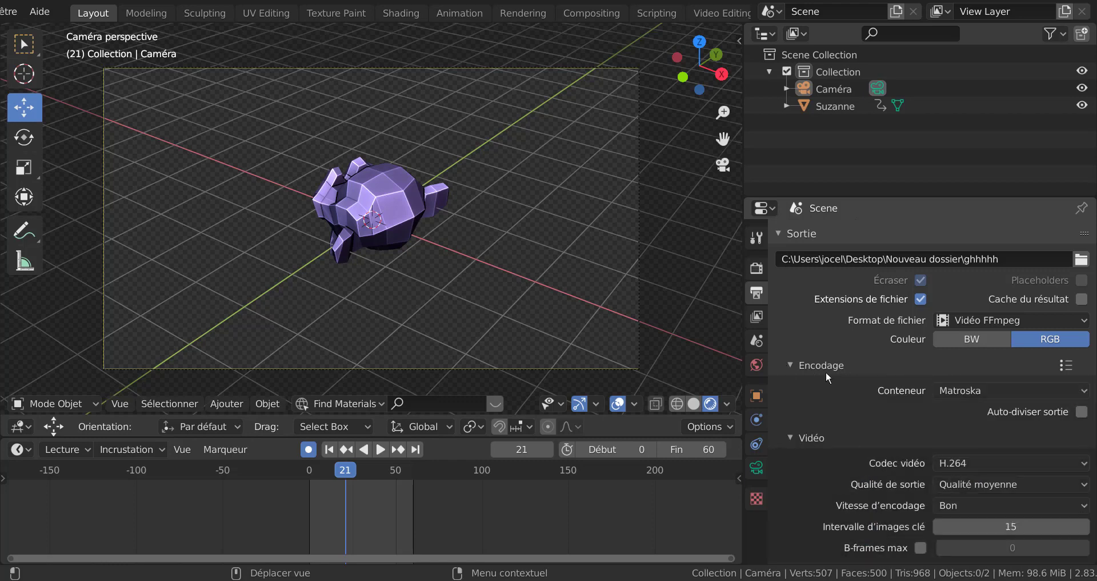
pyautogui.click(1022, 394)
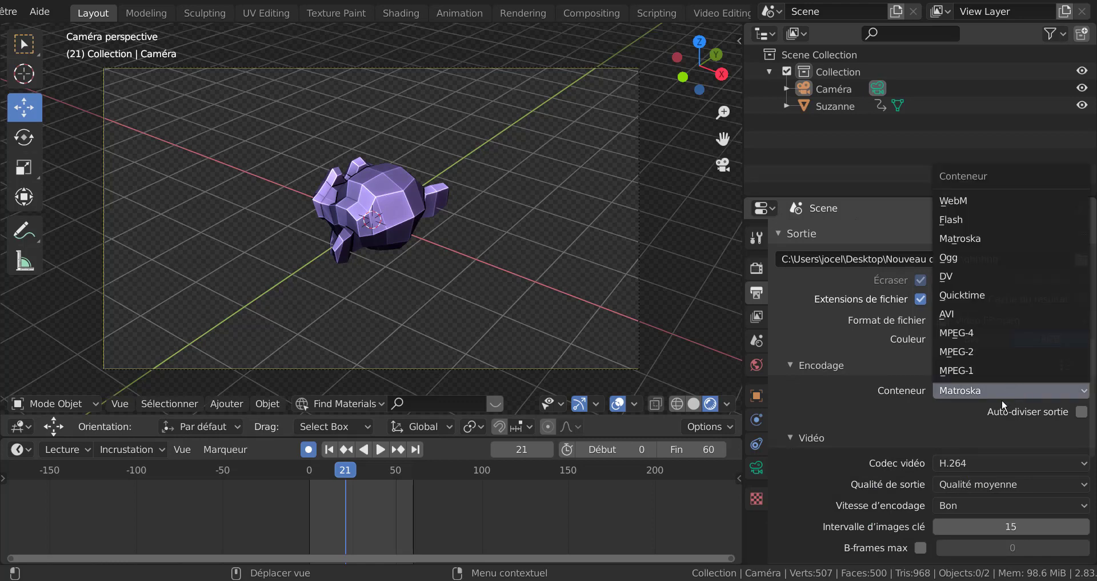
pyautogui.click(1003, 399)
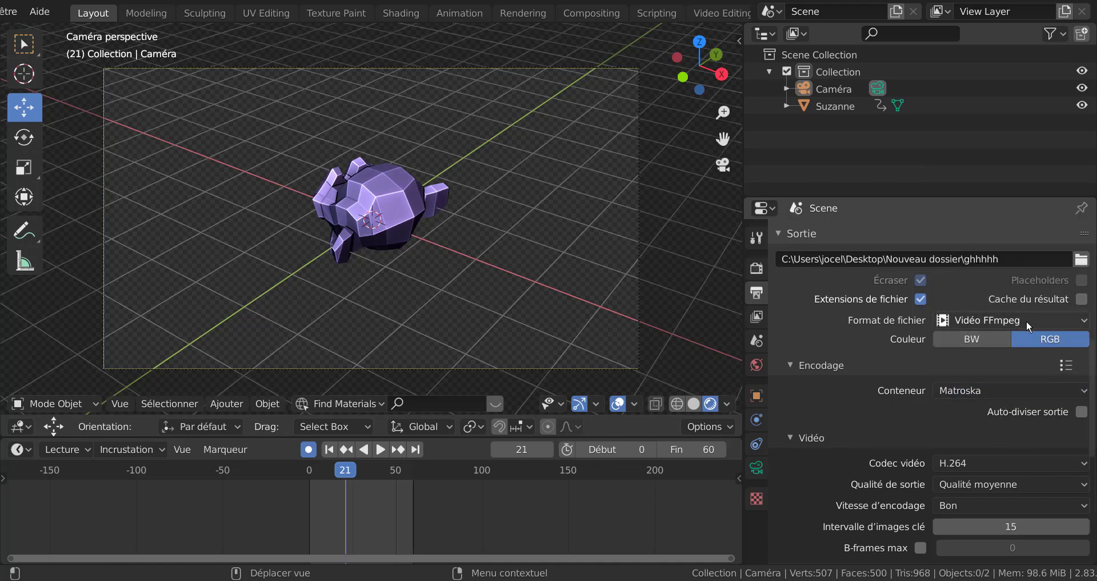
pyautogui.click(986, 392)
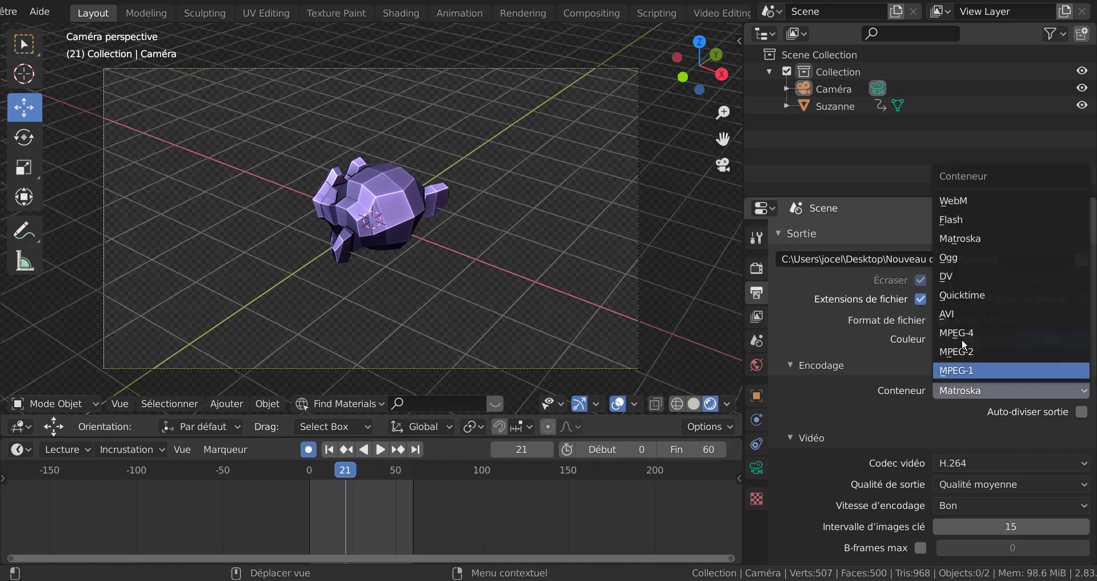
pyautogui.click(965, 297)
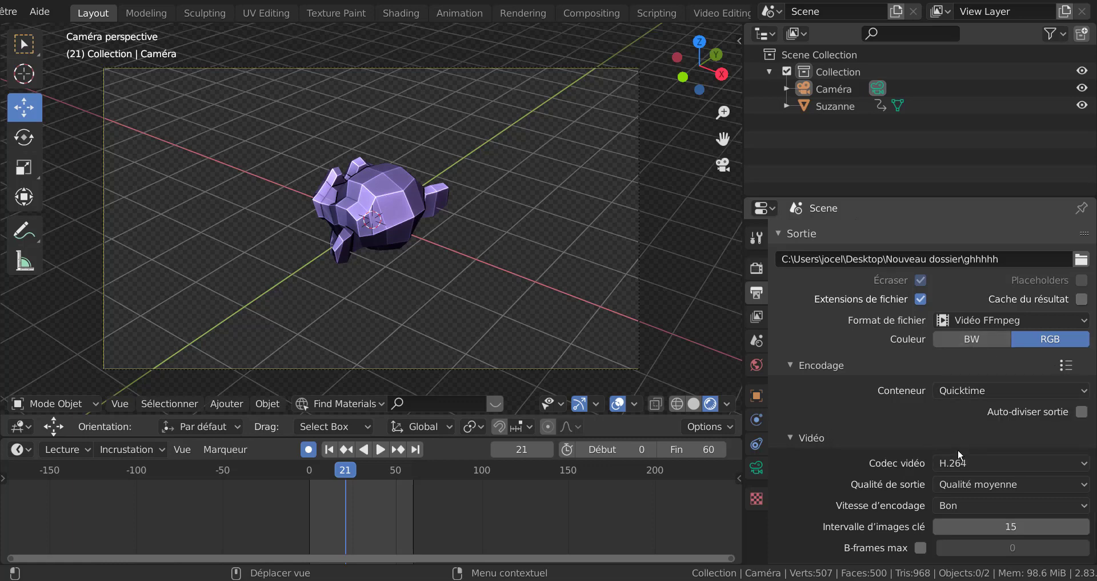
pyautogui.scroll(-4, 979, 485)
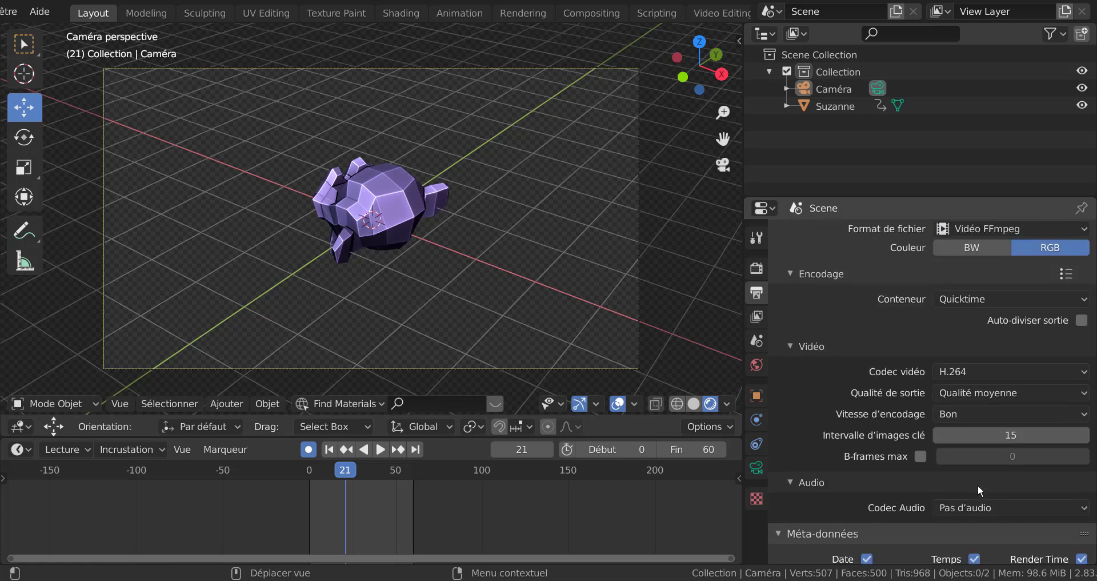
pyautogui.scroll(-2, 979, 485)
pyautogui.scroll(-2, 978, 485)
pyautogui.scroll(-3, 979, 485)
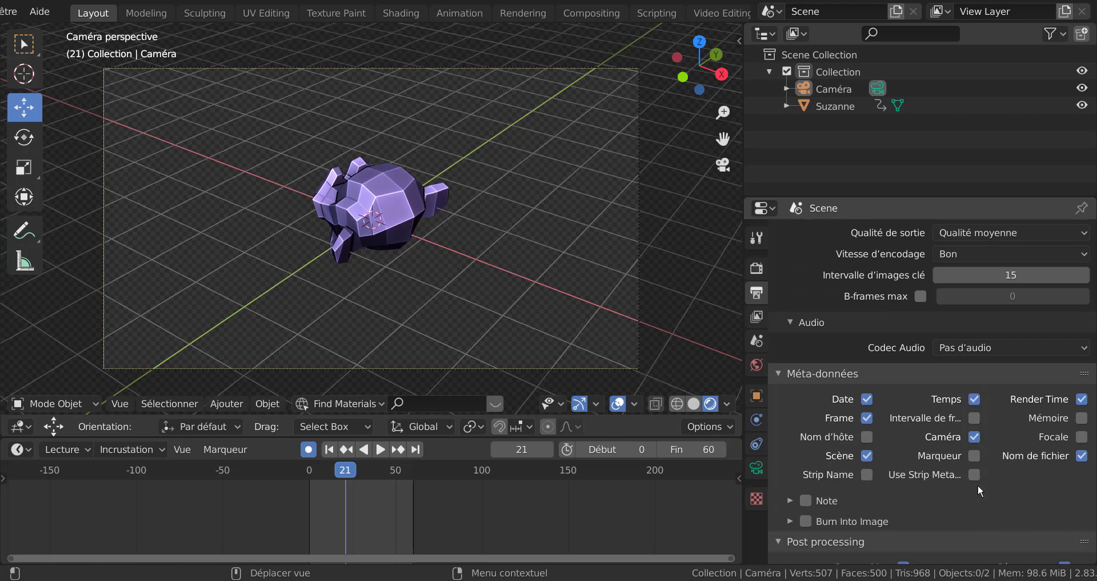
pyautogui.scroll(-2, 979, 485)
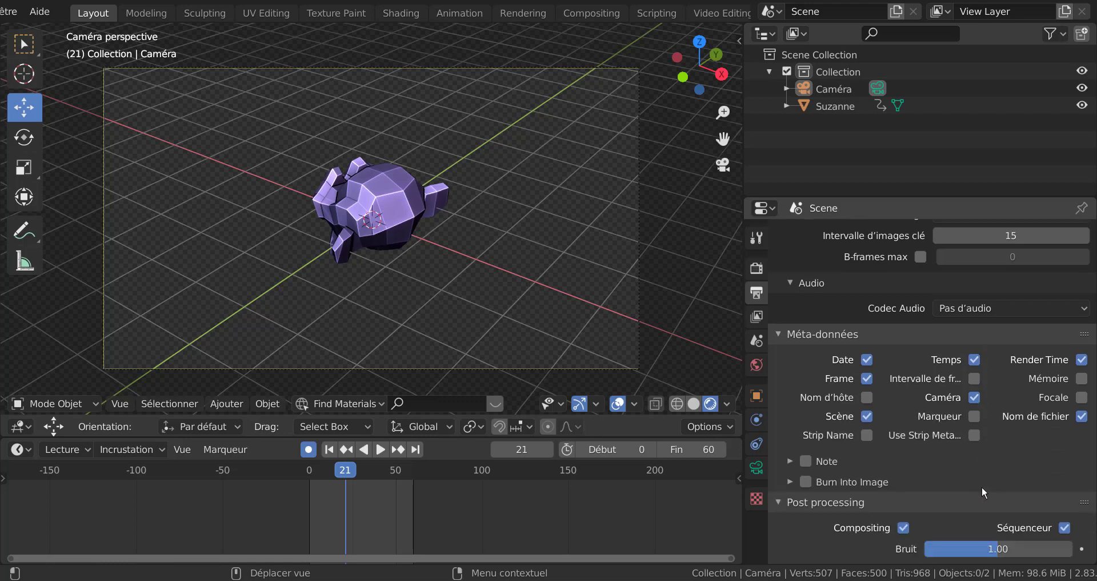
pyautogui.scroll(8, 982, 487)
pyautogui.scroll(4, 982, 487)
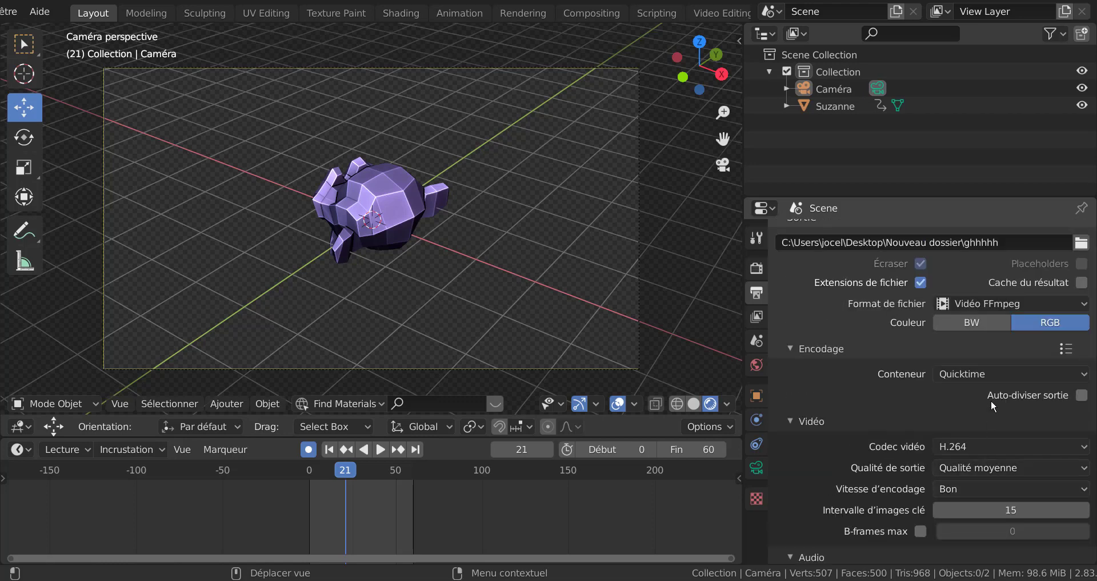
# Try AVI JPEG, return to FFmpeg Video, then switch the container from Quicktime to MPEG-4.
pyautogui.click(1039, 305)
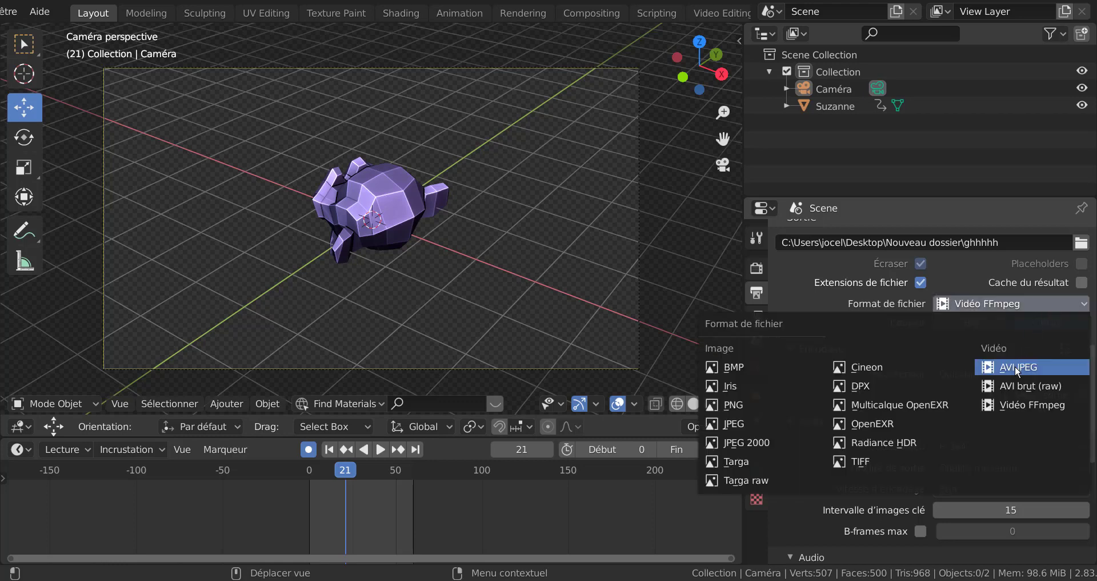
pyautogui.click(1015, 365)
pyautogui.click(1018, 305)
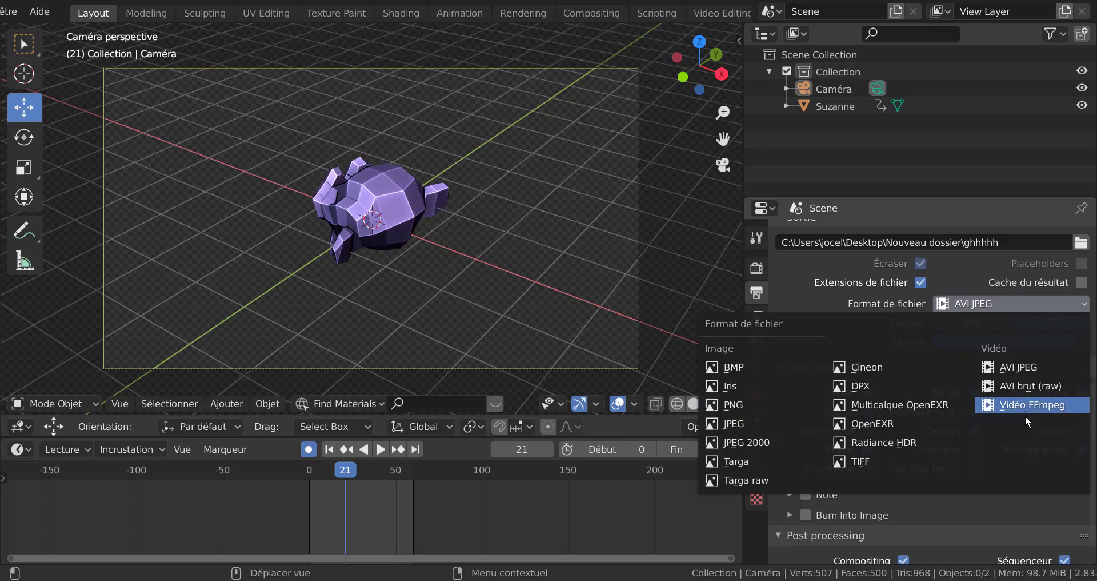
pyautogui.click(1025, 403)
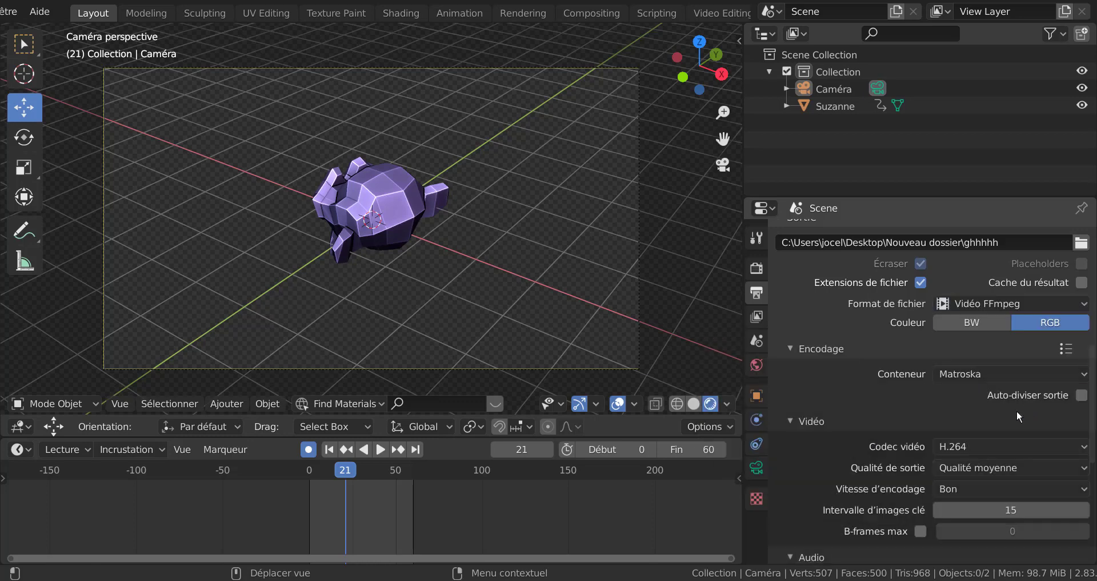
pyautogui.click(966, 373)
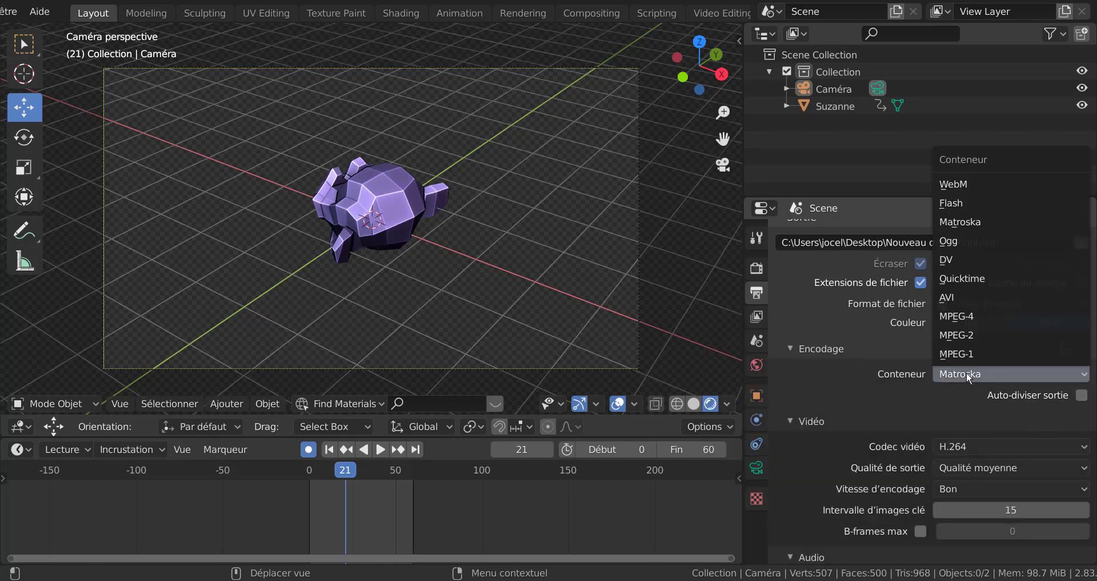
pyautogui.click(972, 282)
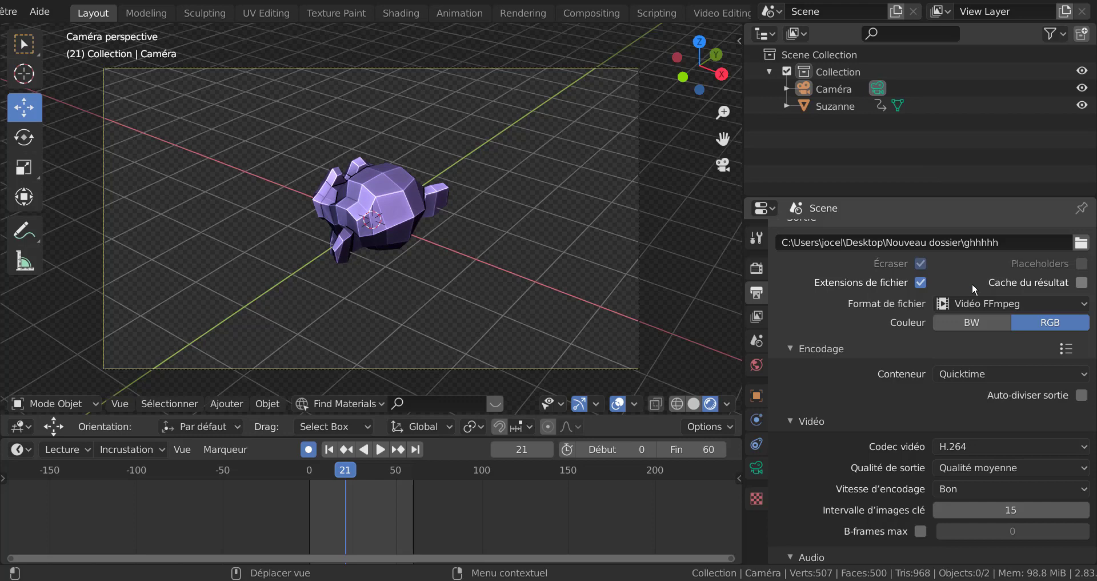
pyautogui.click(964, 371)
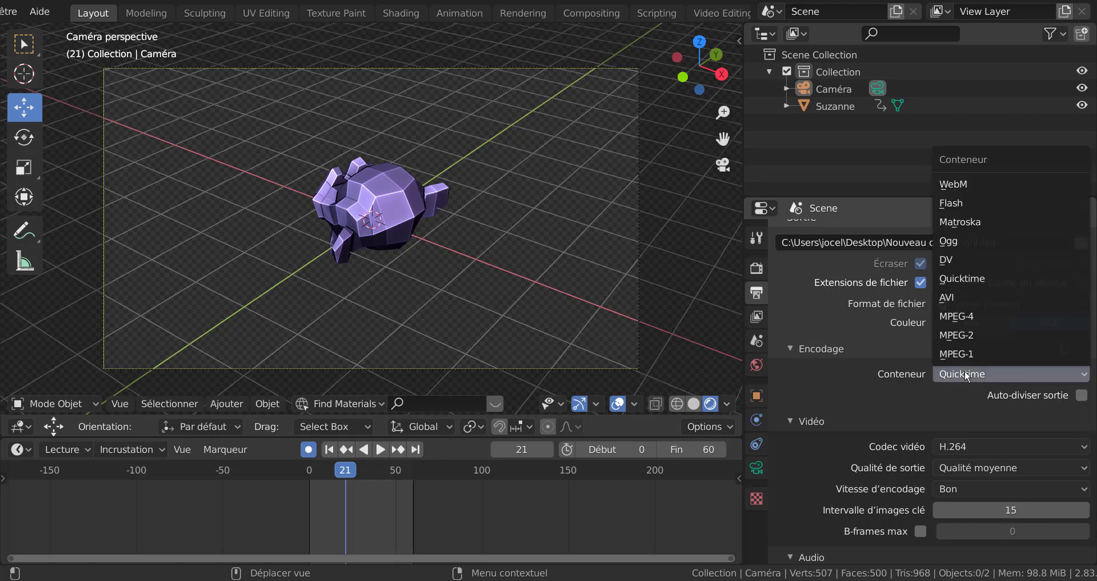
pyautogui.click(968, 319)
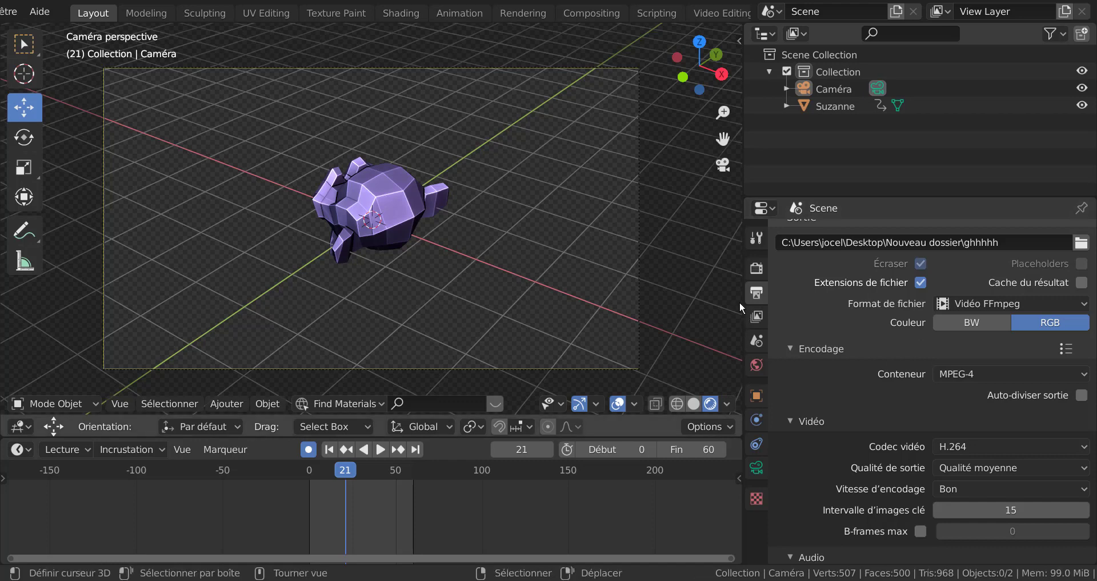
# Widen the Properties editor by narrowing the 3D Viewport, and review the output settings.
pyautogui.moveTo(743, 304); pyautogui.dragTo(650, 309)
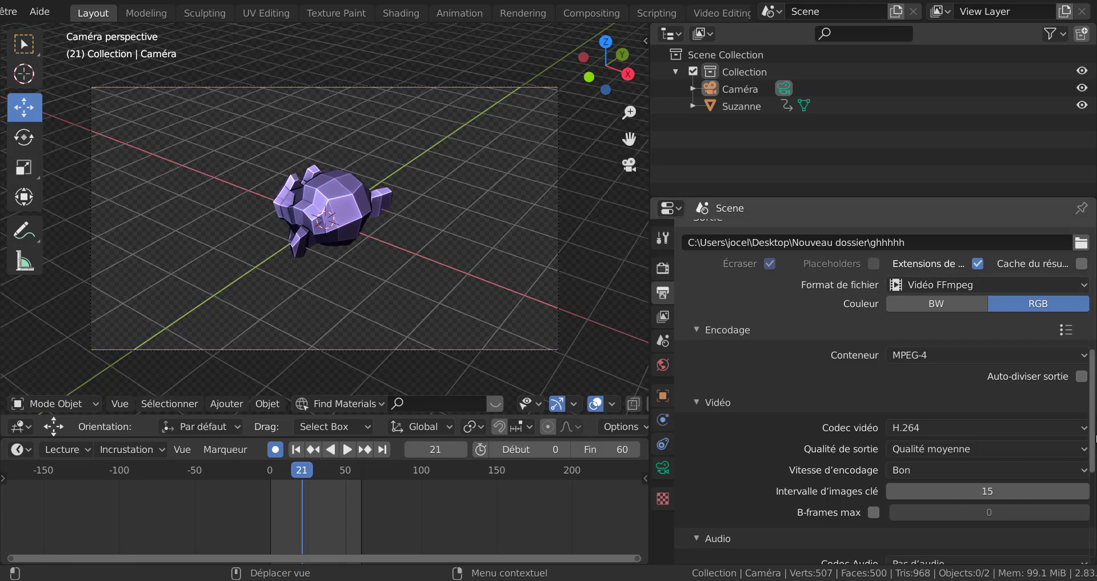
pyautogui.scroll(-1, 937, 457)
pyautogui.scroll(-2, 944, 460)
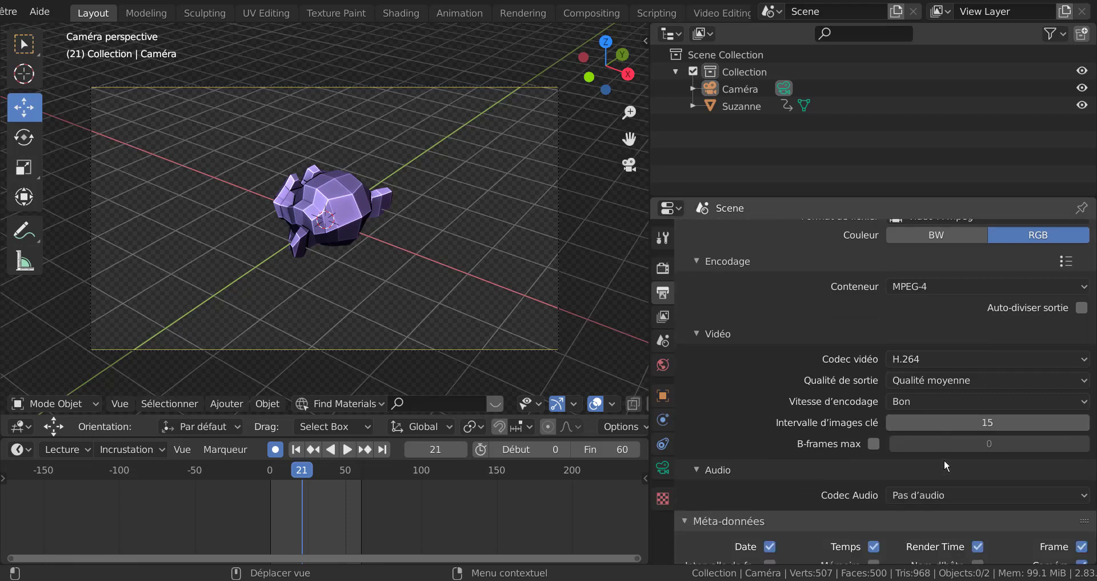
pyautogui.scroll(-4, 944, 458)
pyautogui.scroll(-1, 945, 458)
pyautogui.scroll(-2, 945, 458)
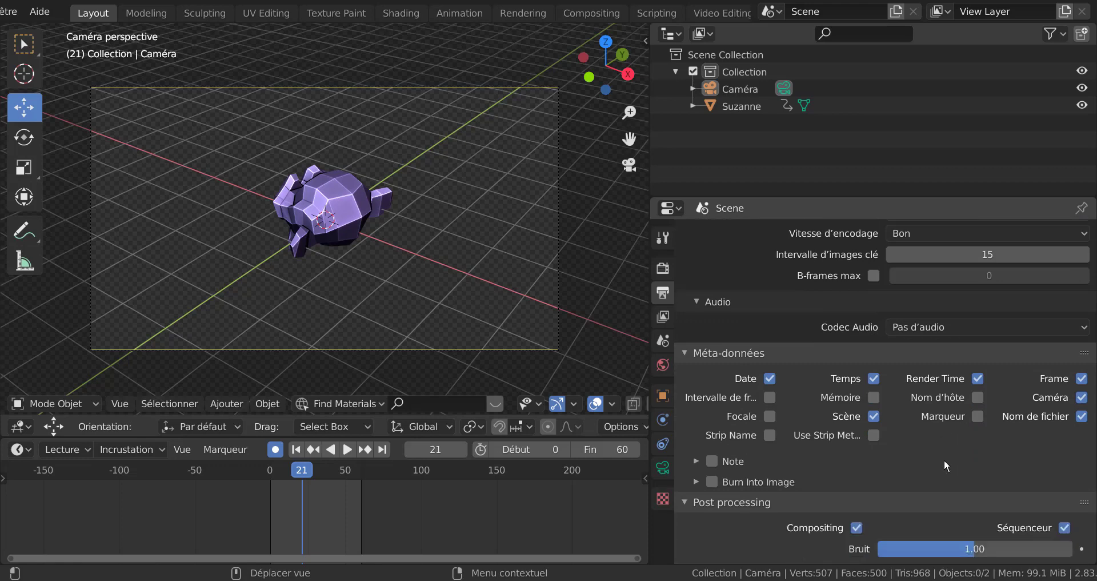
pyautogui.scroll(1, 945, 458)
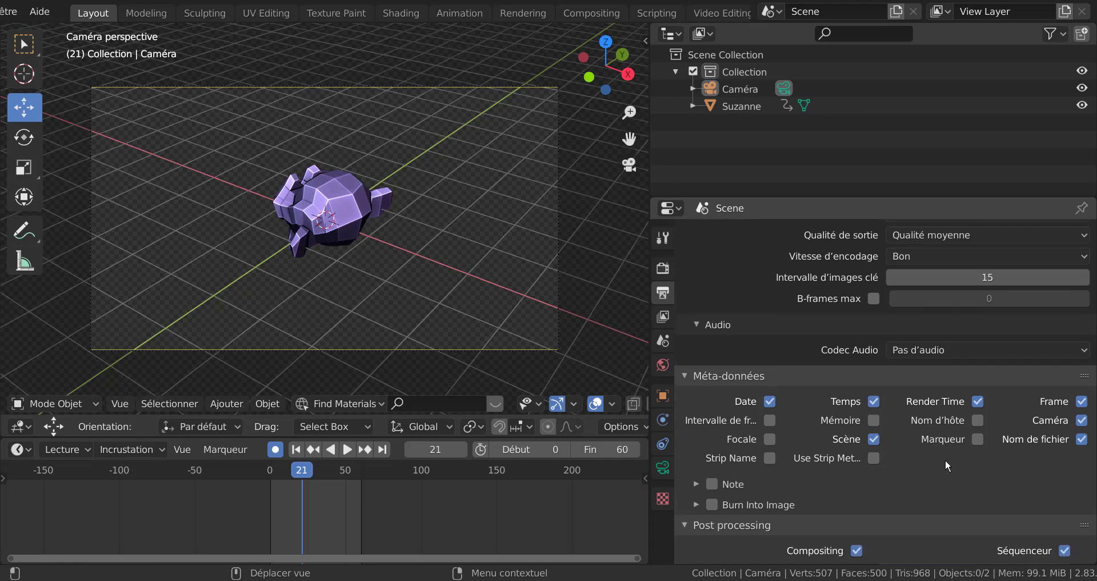
pyautogui.scroll(10, 945, 458)
pyautogui.scroll(1, 946, 451)
pyautogui.scroll(1, 945, 449)
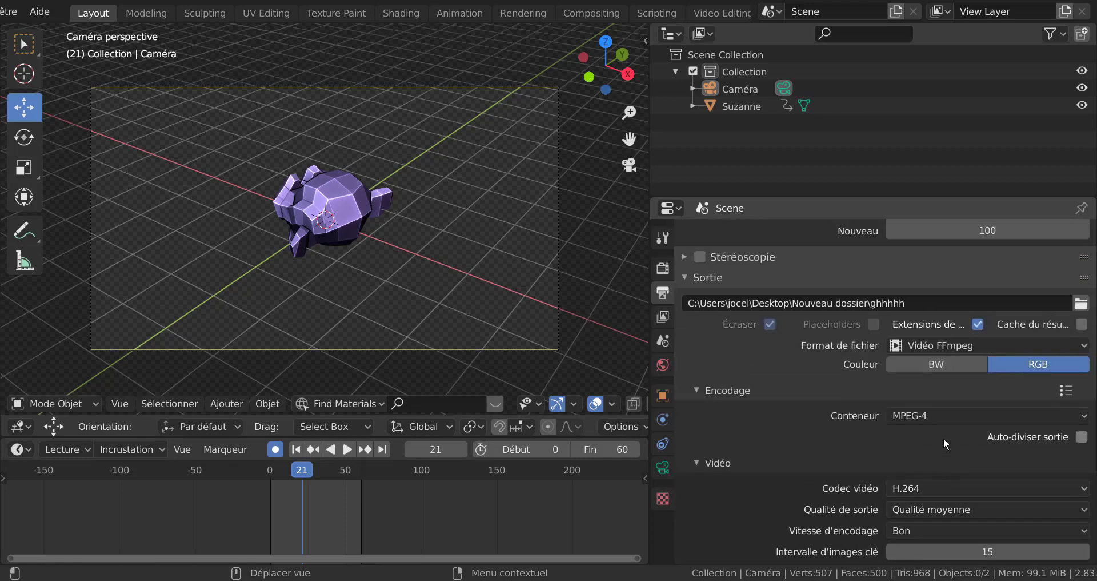
pyautogui.scroll(2, 944, 437)
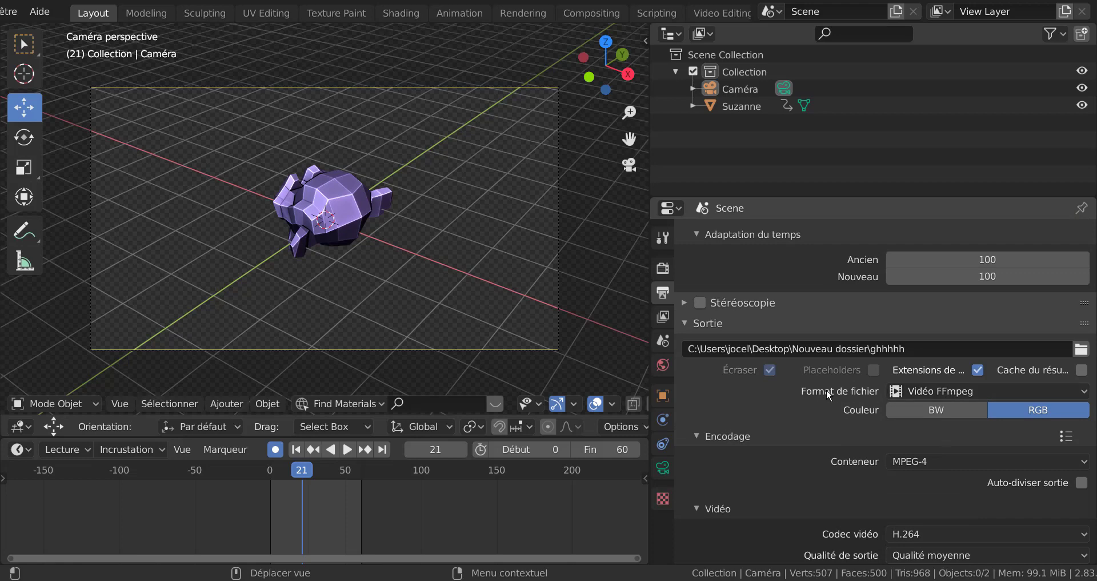
pyautogui.scroll(-2, 826, 389)
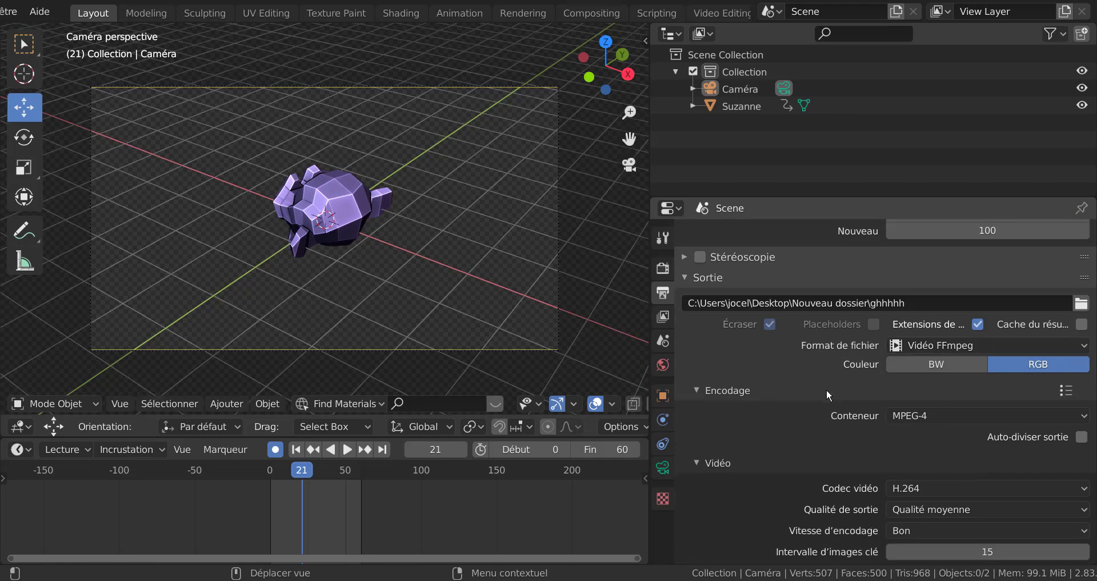
# Briefly set the container to WebM, then set it back to MPEG-4.
pyautogui.click(993, 416)
pyautogui.click(972, 223)
pyautogui.click(994, 416)
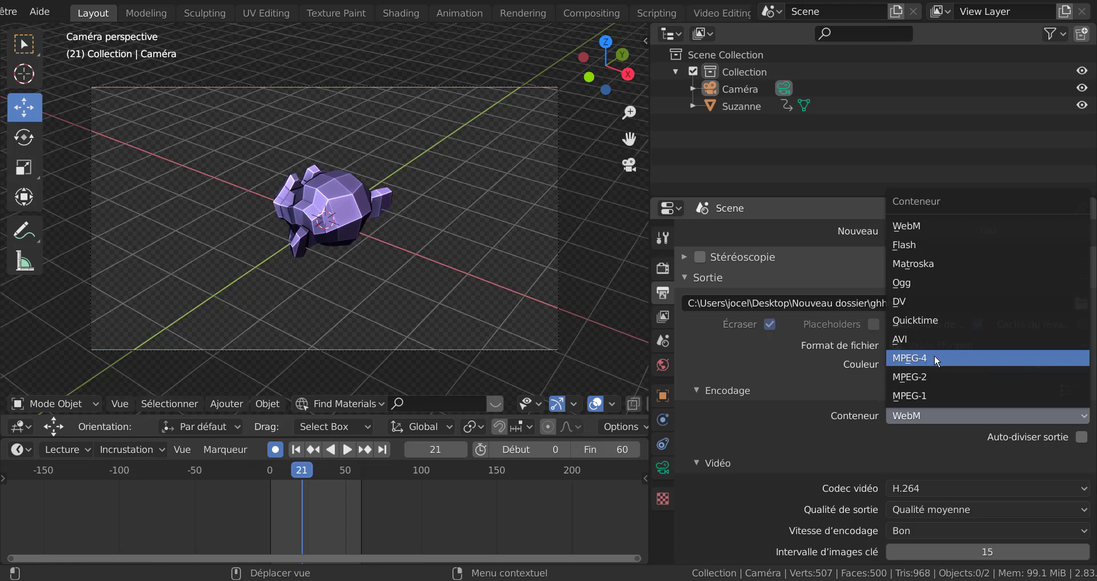
pyautogui.click(936, 360)
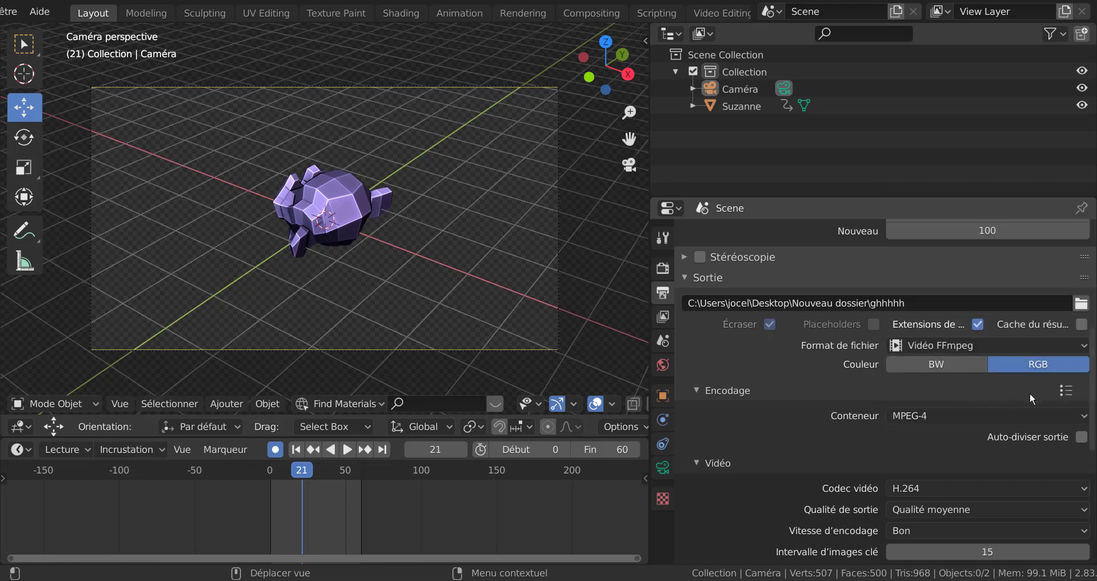
pyautogui.scroll(-3, 1006, 456)
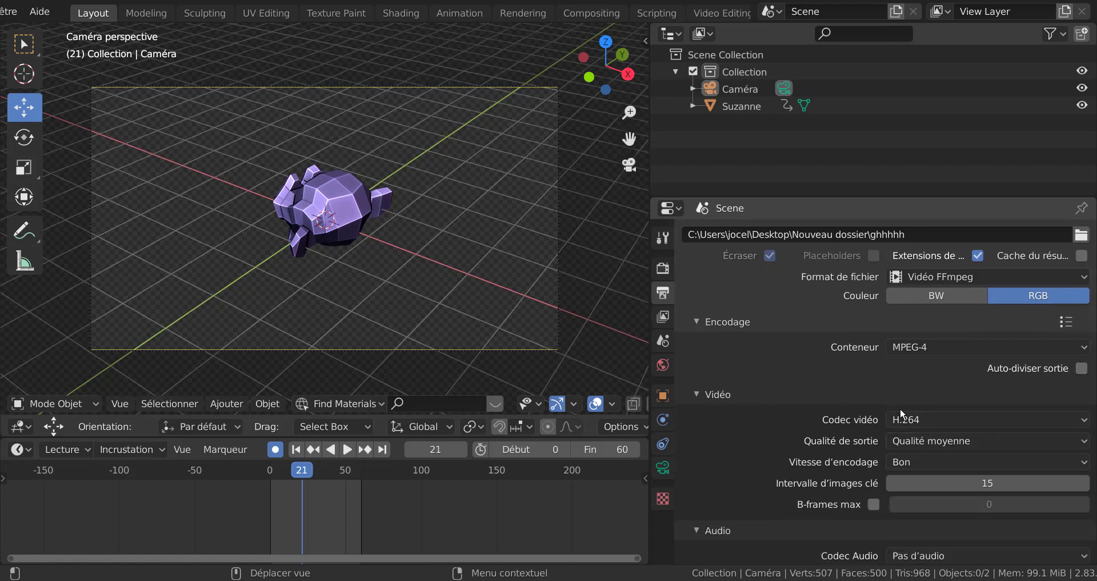
# Change the video codec from H.264 to PNG and set the colour mode to RGBA.
pyautogui.click(979, 418)
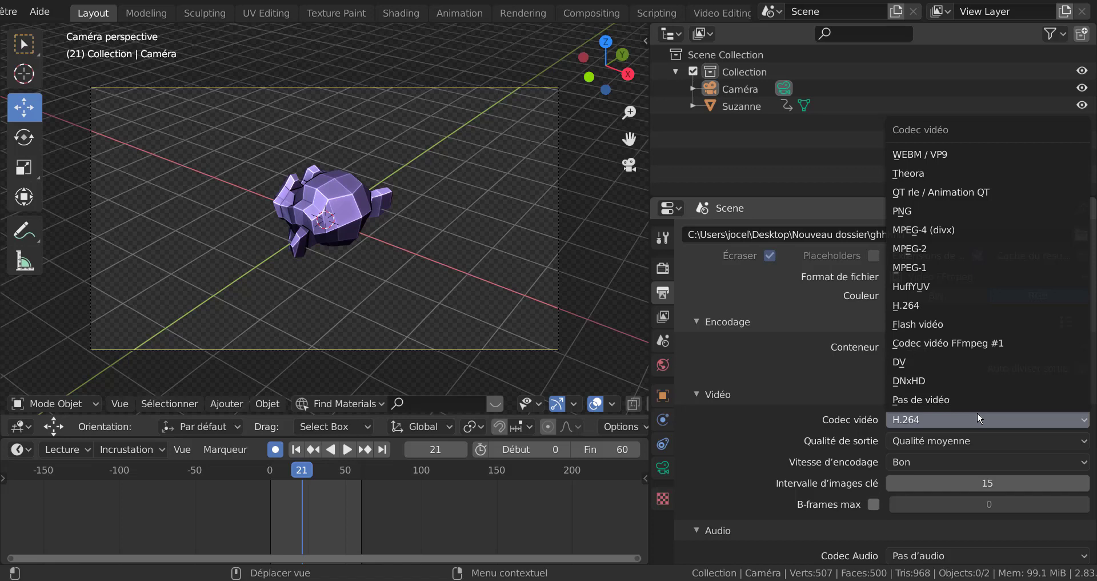
pyautogui.click(911, 212)
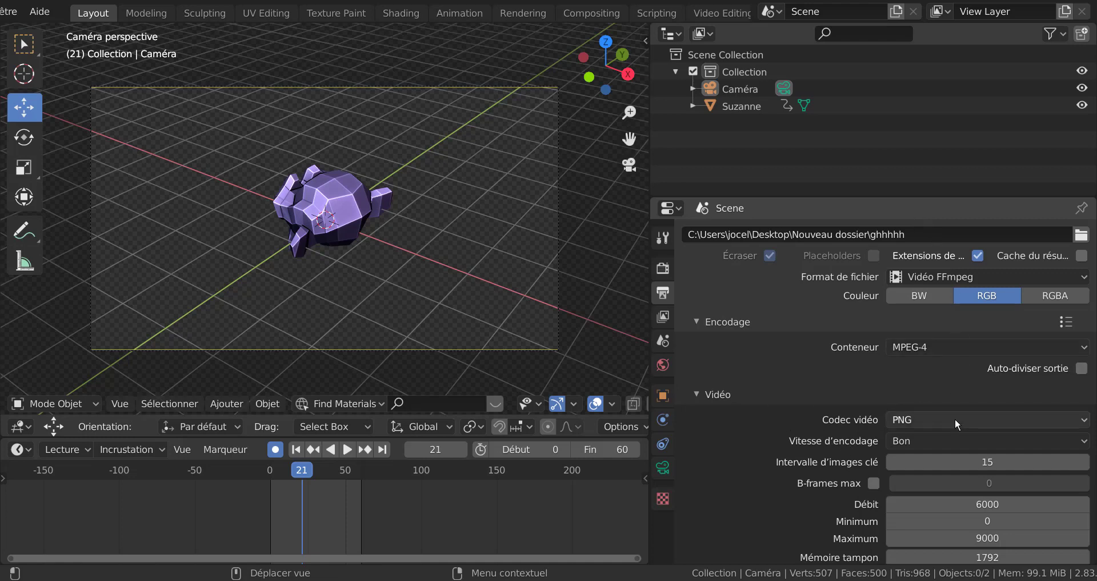
pyautogui.click(1063, 297)
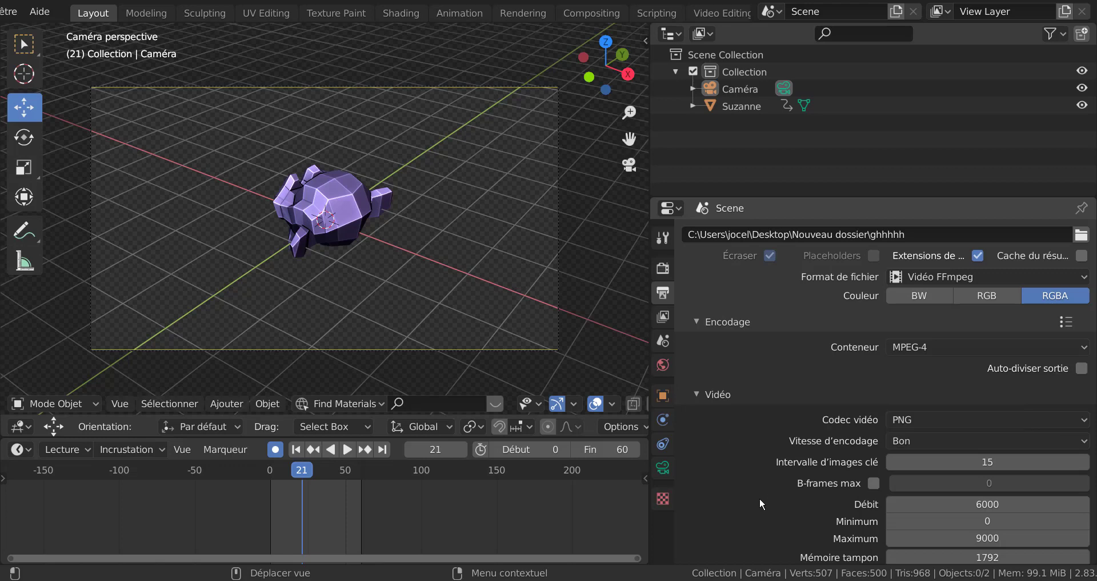
pyautogui.scroll(-3, 978, 432)
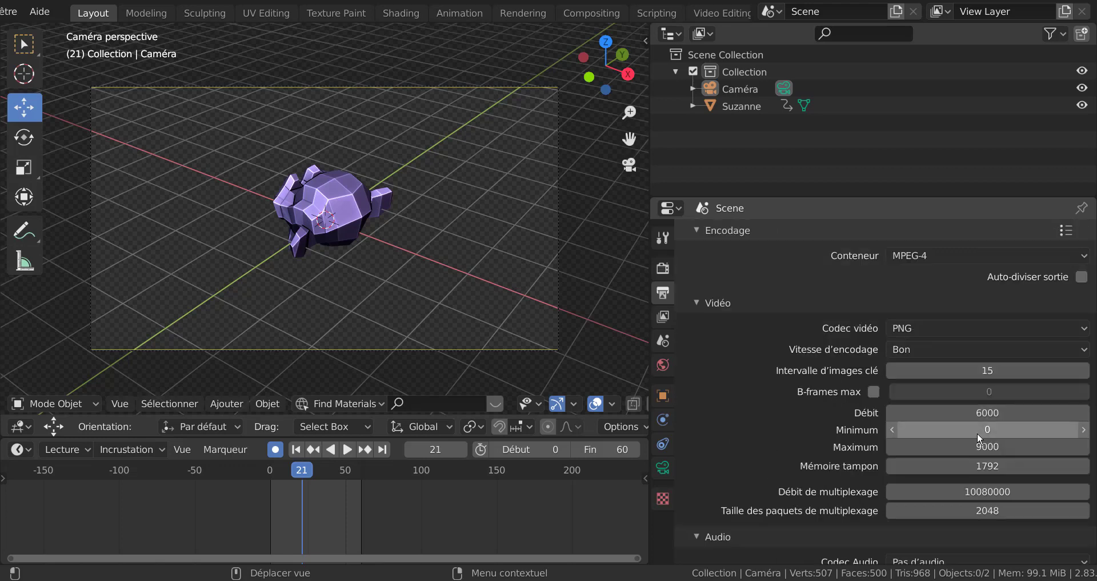
pyautogui.scroll(-2, 977, 432)
pyautogui.scroll(-2, 760, 519)
pyautogui.scroll(-1, 760, 519)
pyautogui.scroll(3, 760, 519)
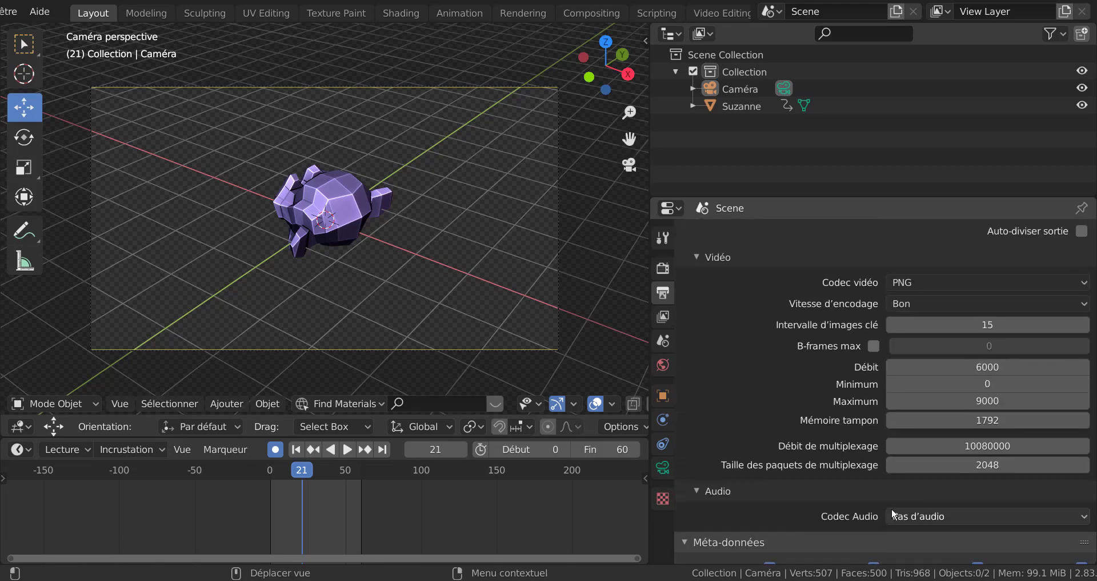
pyautogui.scroll(4, 869, 498)
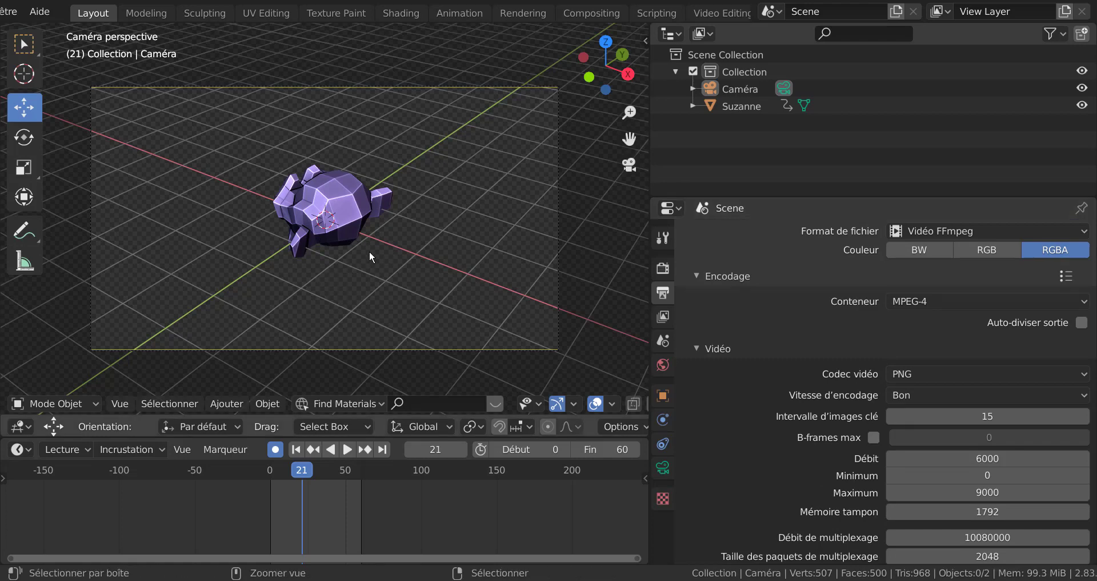
# Render the 60-frame animation with Ctrl+F12 and close the Render Result window when finished.
pyautogui.hotkey('ctrl', 'F12')
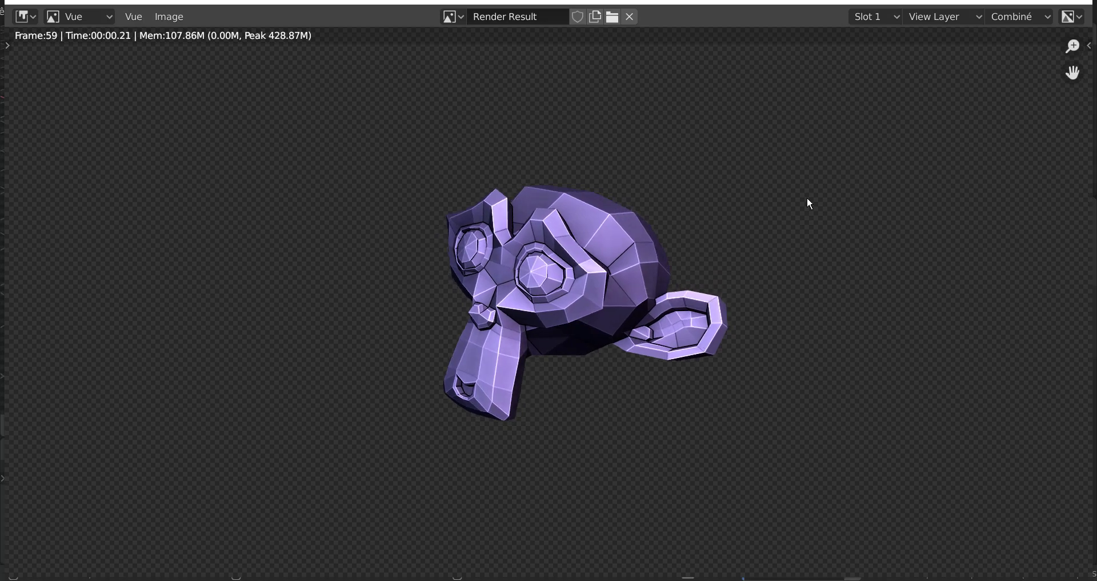
pyautogui.click(1089, 2)
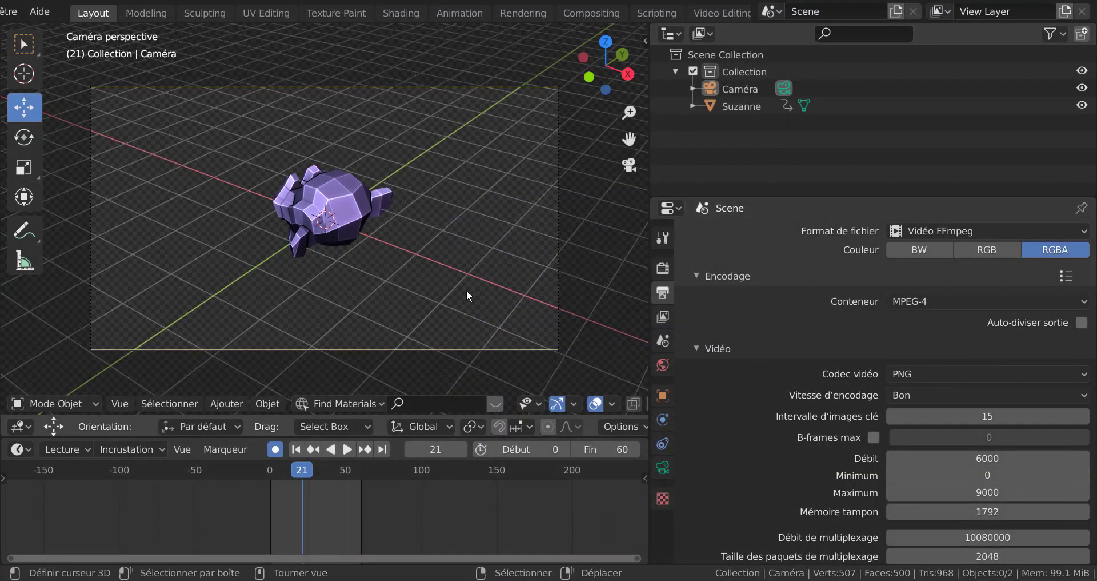
pyautogui.click(349, 537)
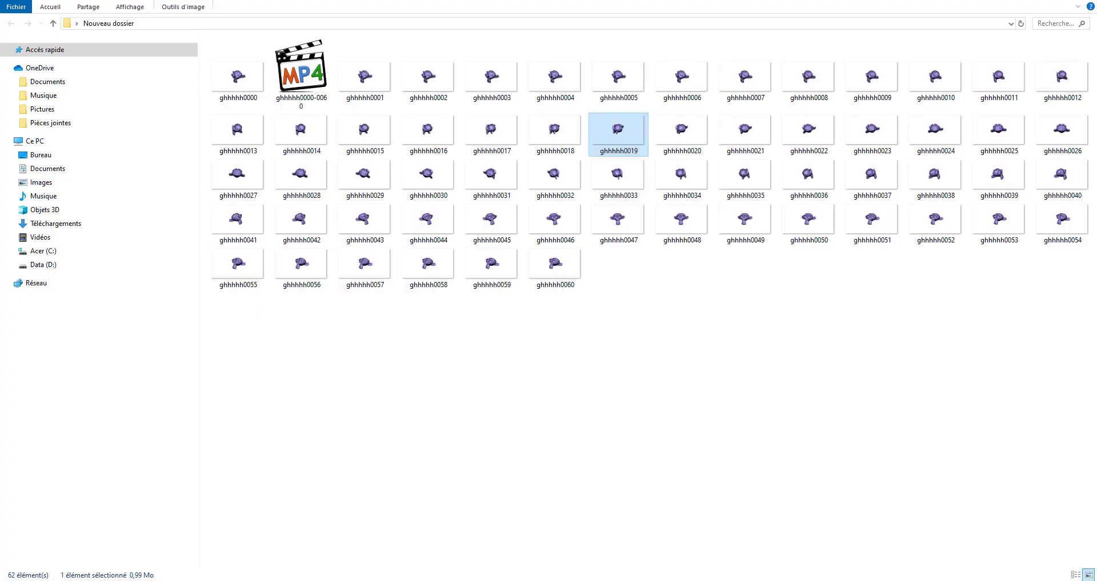
pyautogui.click(304, 62)
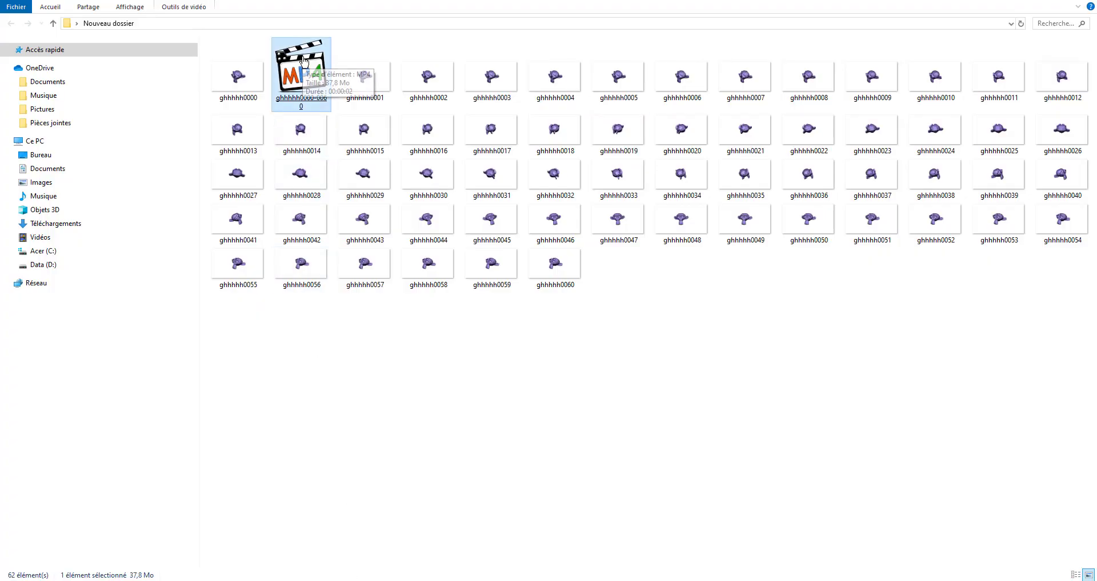
pyautogui.doubleClick(304, 62)
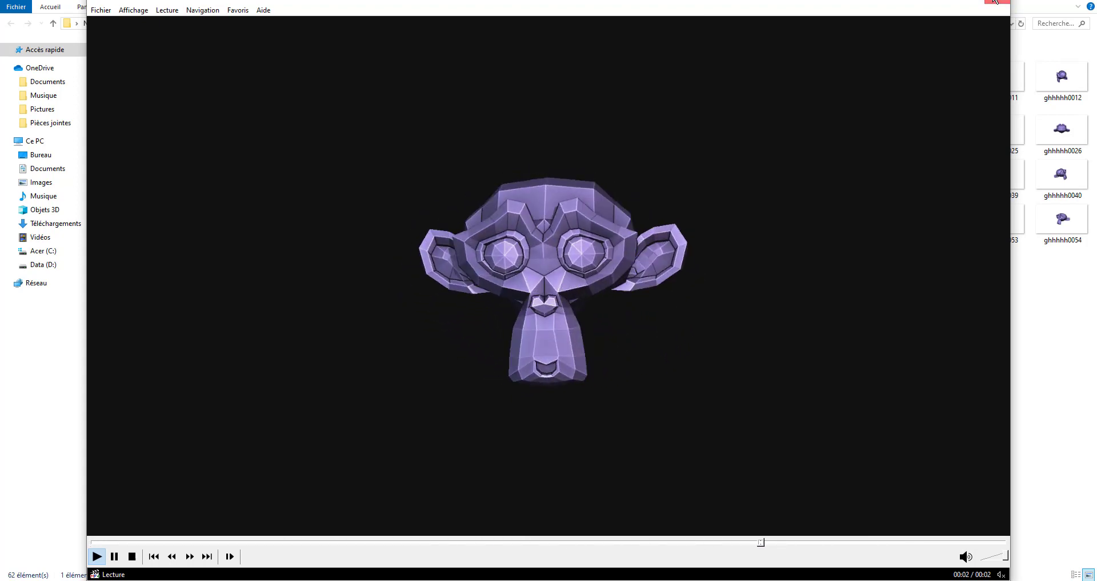
pyautogui.click(995, 1)
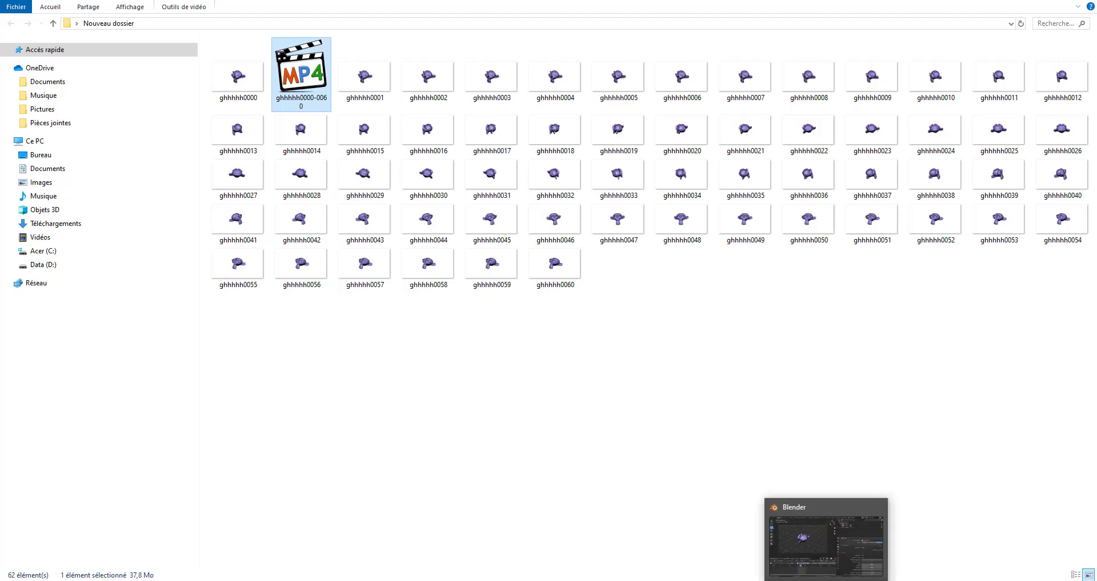
pyautogui.click(822, 555)
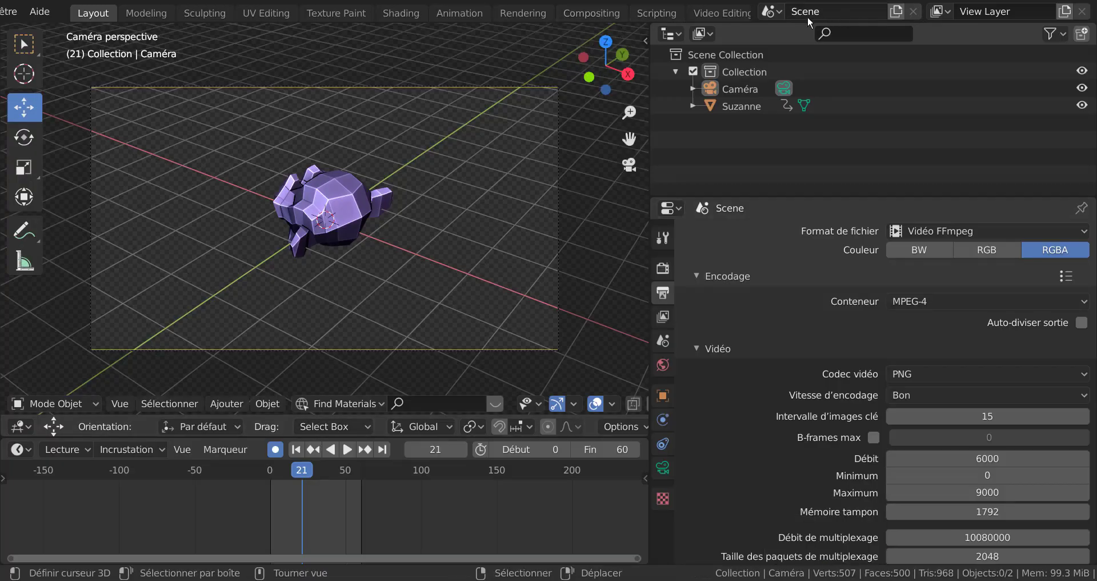
pyautogui.click(772, 13)
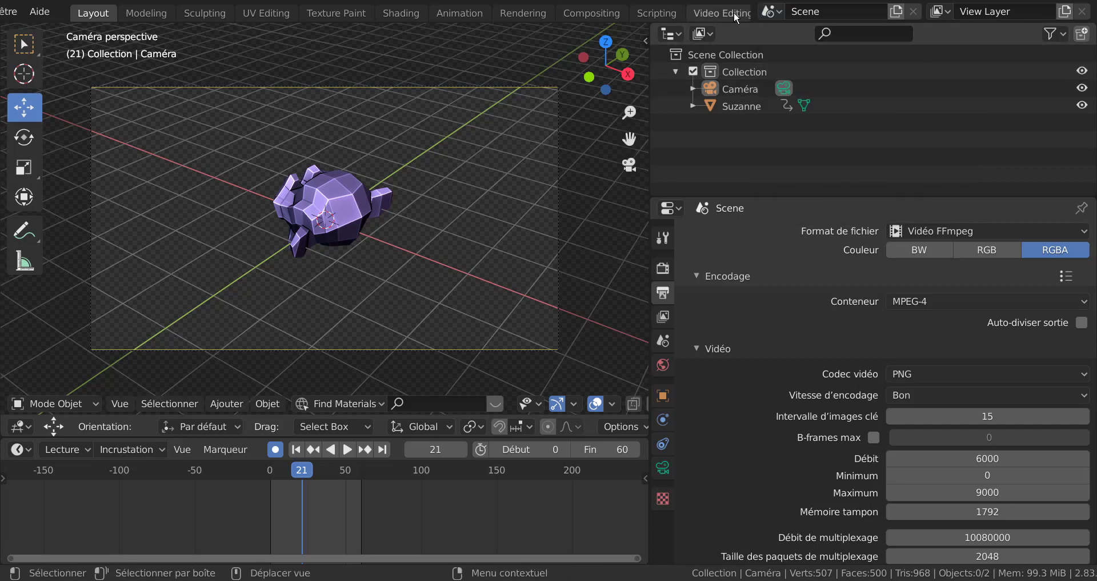
# Add a Video Editing workspace and move the playhead back to frame 0.
pyautogui.scroll(-5, 715, 13)
pyautogui.scroll(-2, 737, 12)
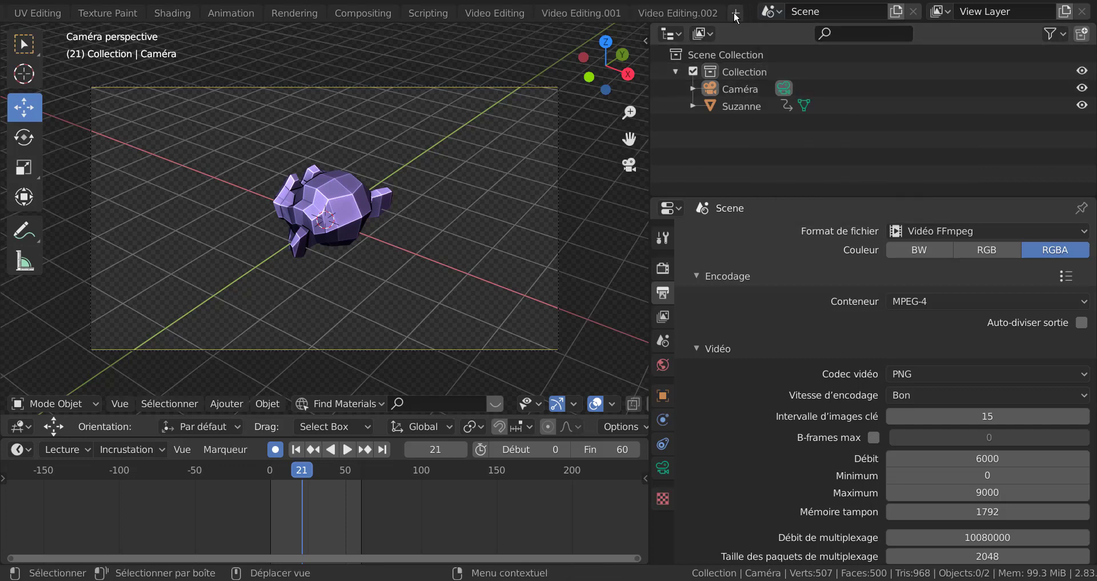
pyautogui.click(736, 14)
pyautogui.moveTo(698, 112)
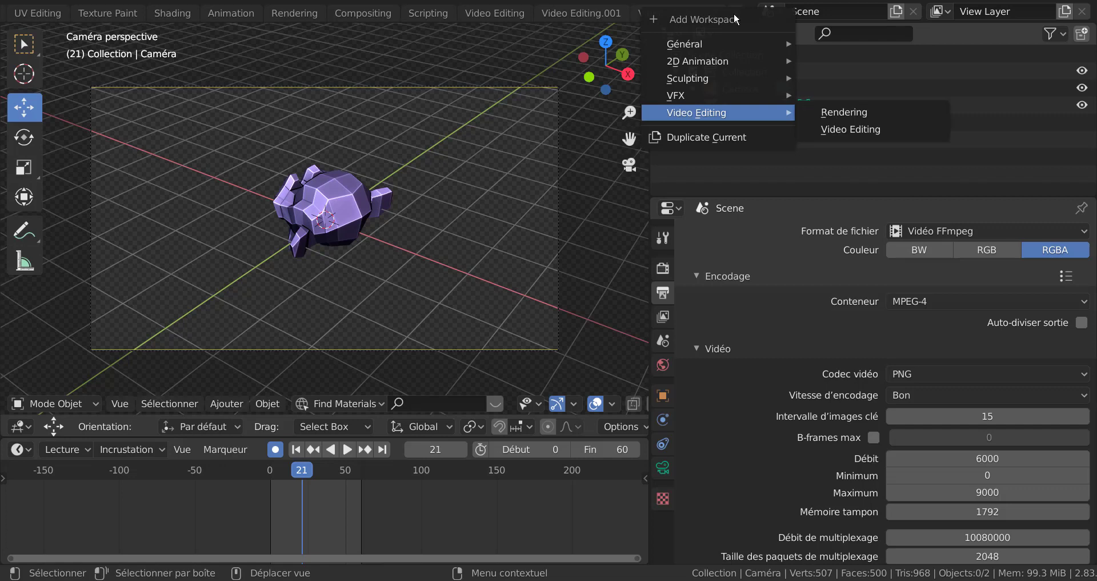
pyautogui.click(850, 129)
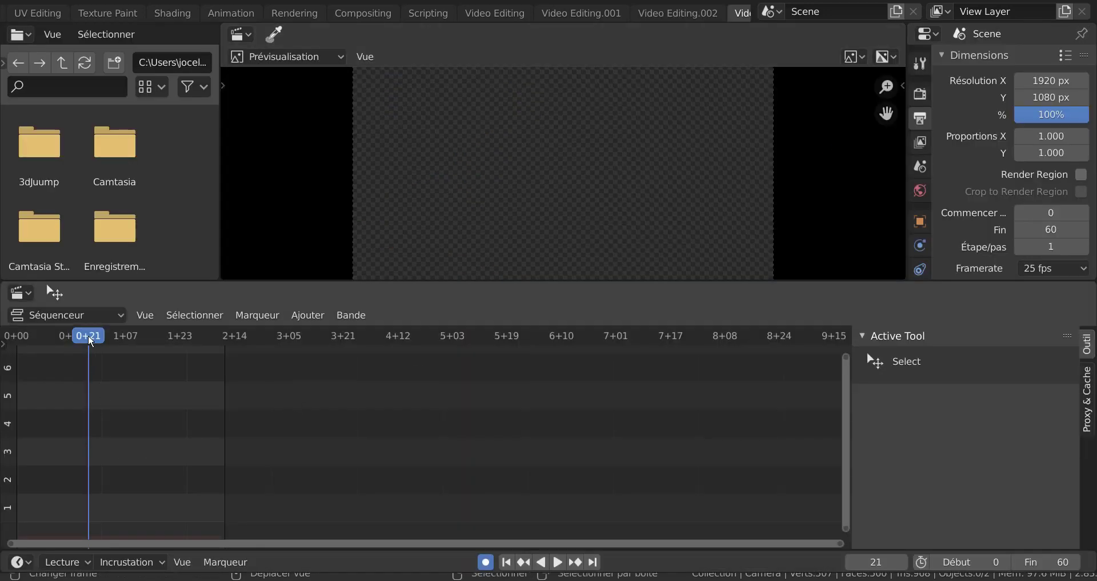
pyautogui.moveTo(90, 342); pyautogui.dragTo(16, 341)
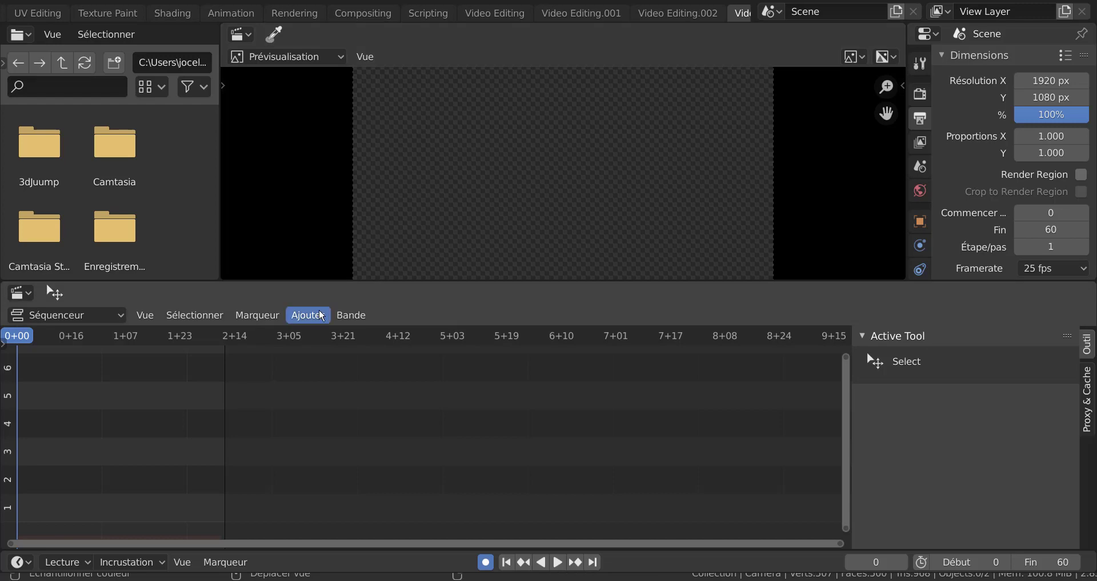
# Add ghhhhh0000-0060.mp4 from Desktop/Nouveau dossier as a video strip in the sequencer.
pyautogui.click(319, 310)
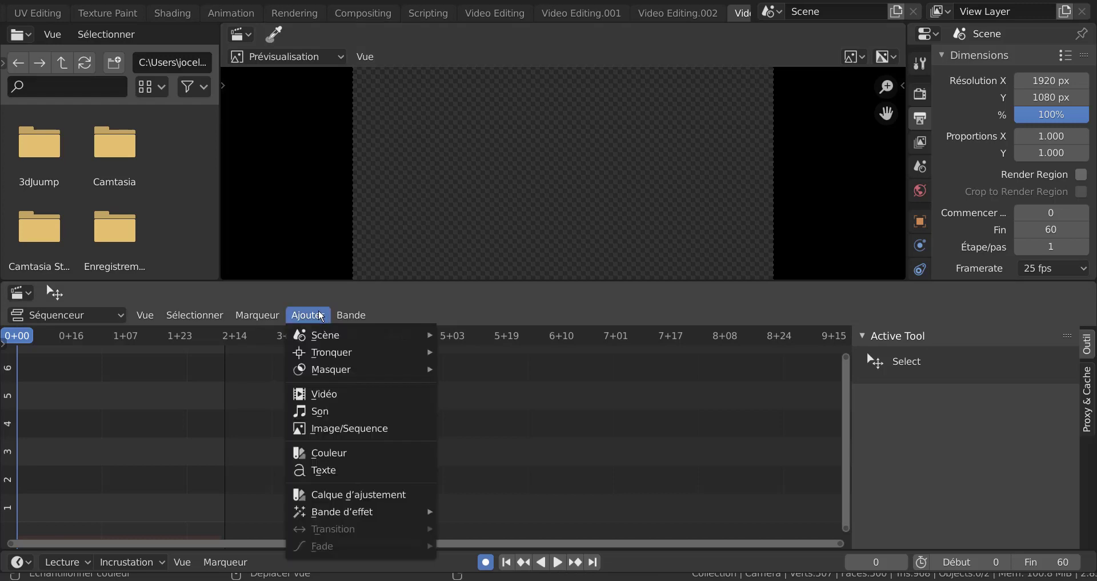
pyautogui.click(330, 397)
pyautogui.scroll(-3, 516, 341)
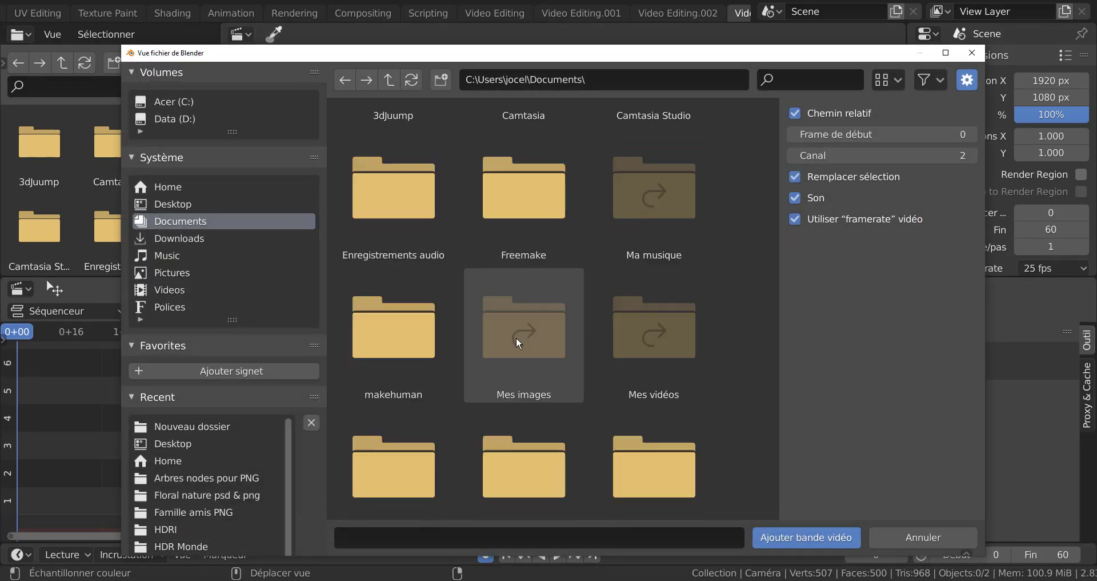
pyautogui.scroll(-1, 530, 336)
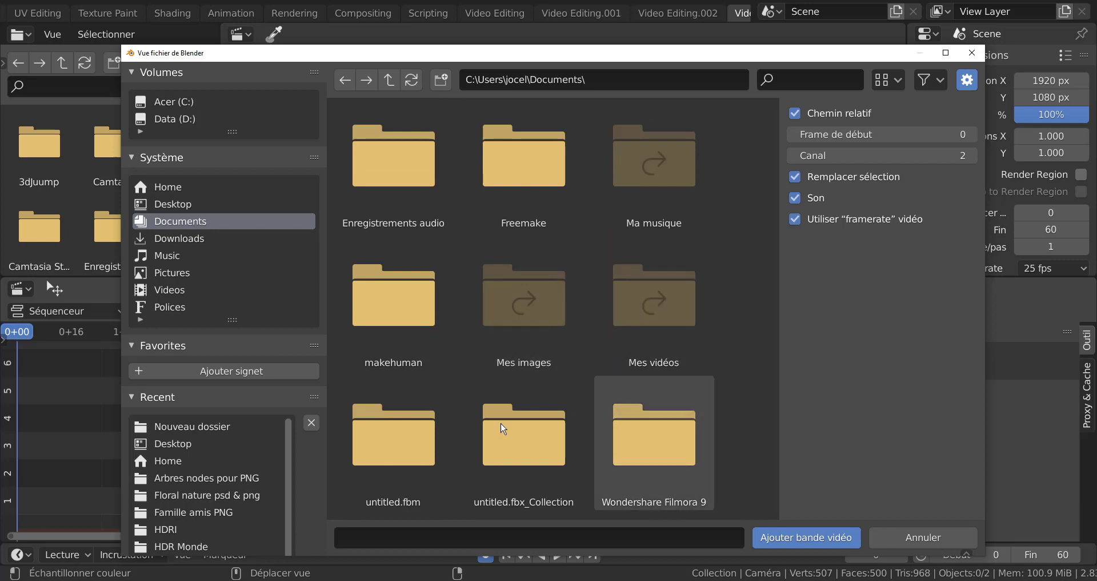
pyautogui.scroll(1, 644, 202)
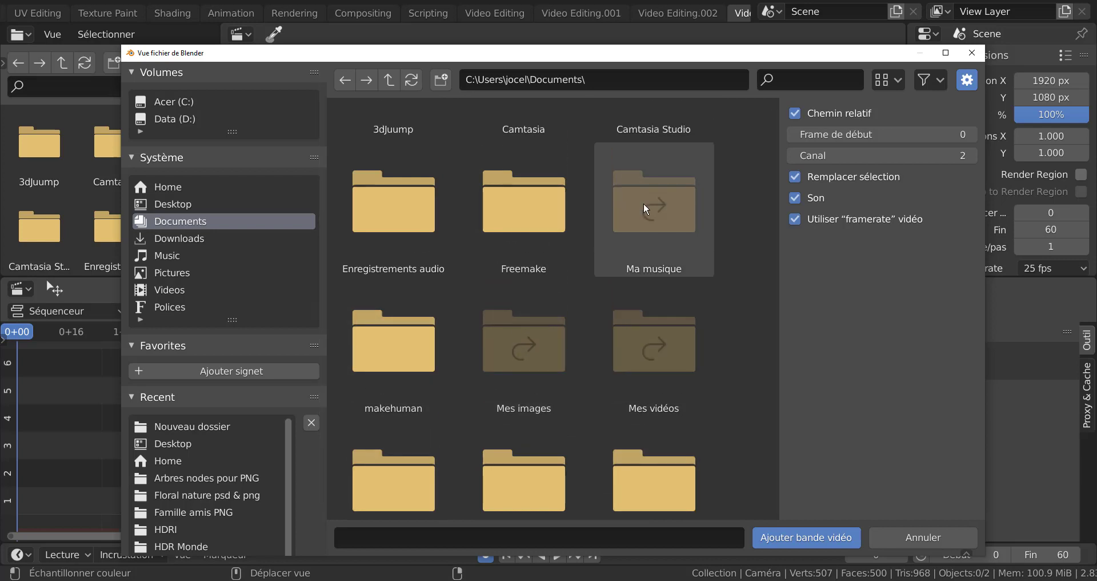
pyautogui.click(177, 203)
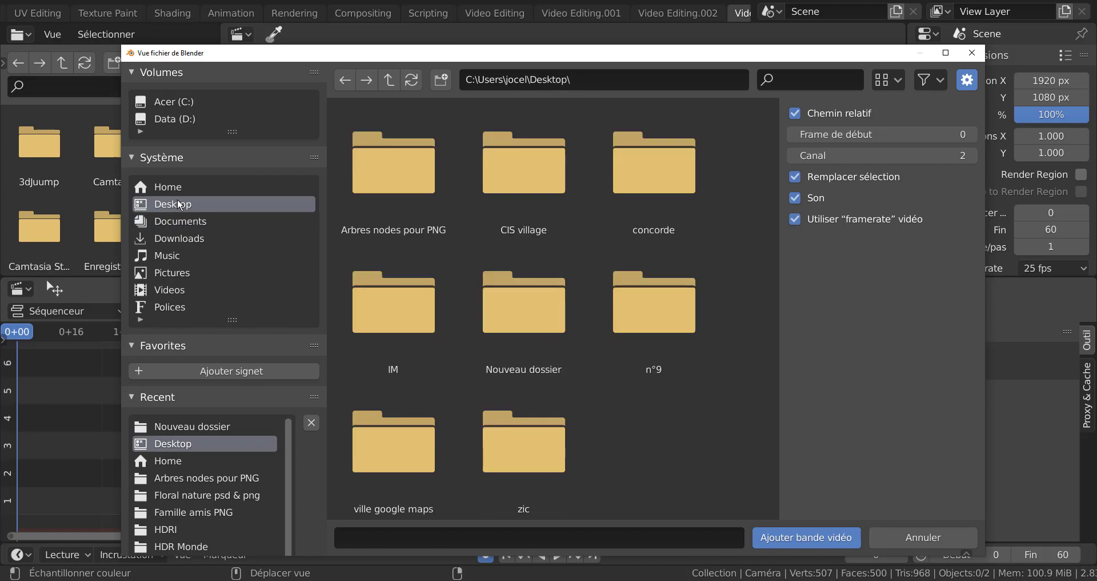
pyautogui.click(526, 329)
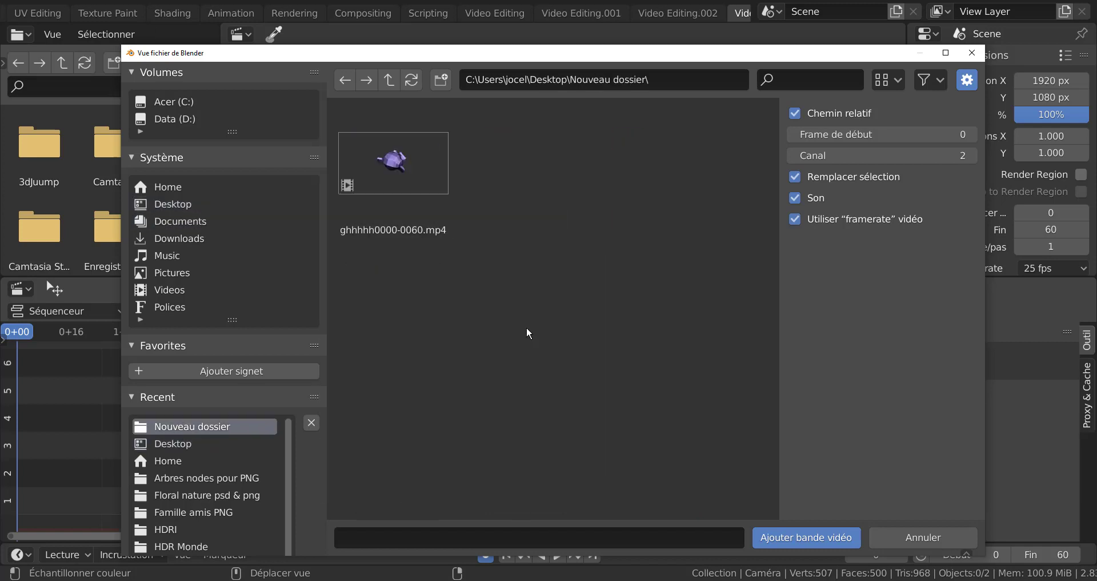
pyautogui.click(380, 162)
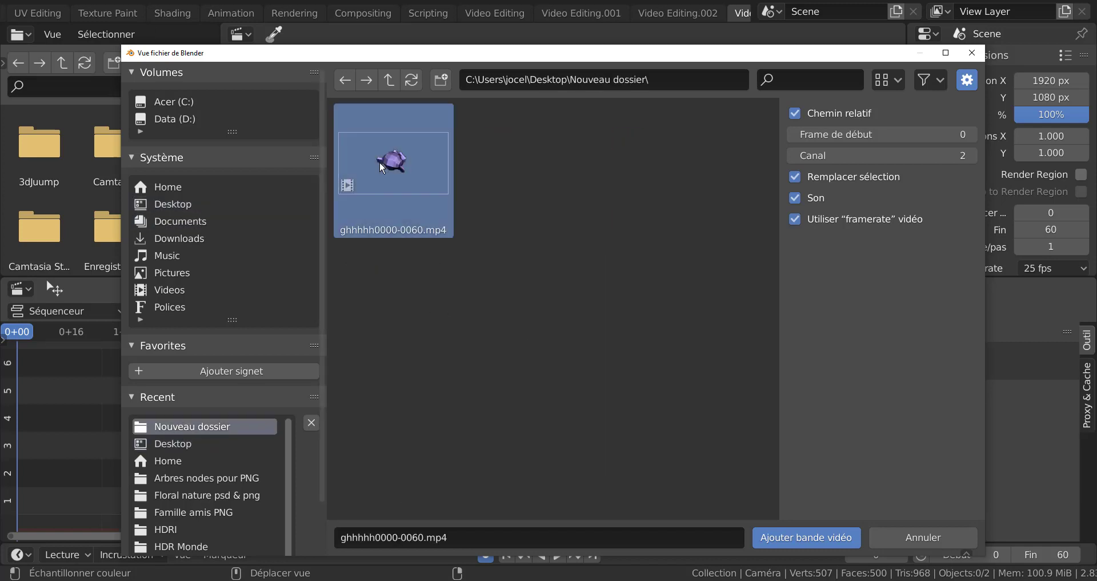
pyautogui.click(806, 537)
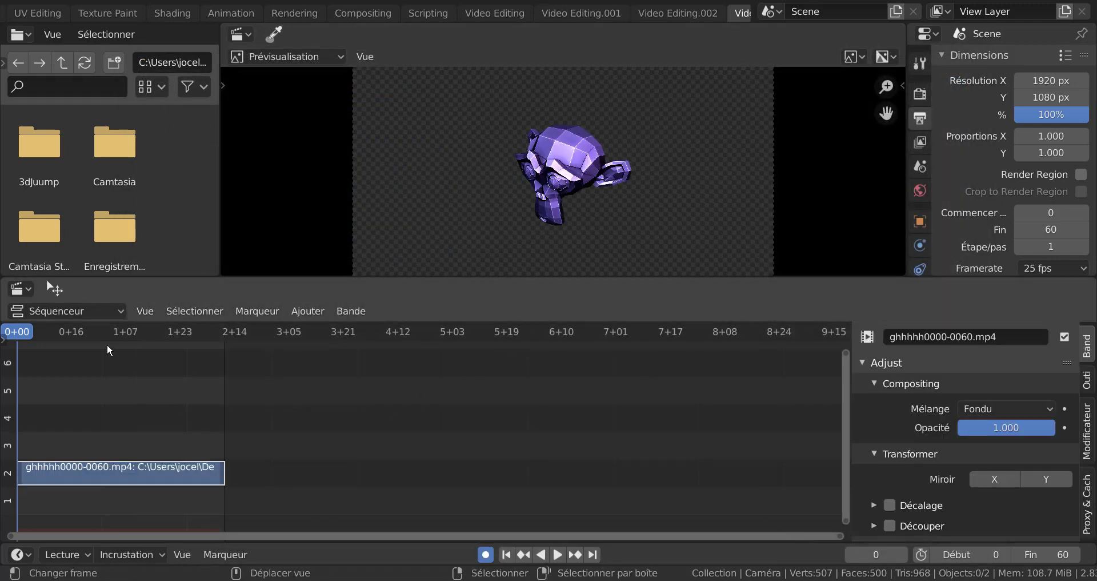
# Scrub through the ghhhhh0000-0060.mp4 strip to preview it, then delete the strip.
pyautogui.moveTo(20, 336); pyautogui.dragTo(136, 332)
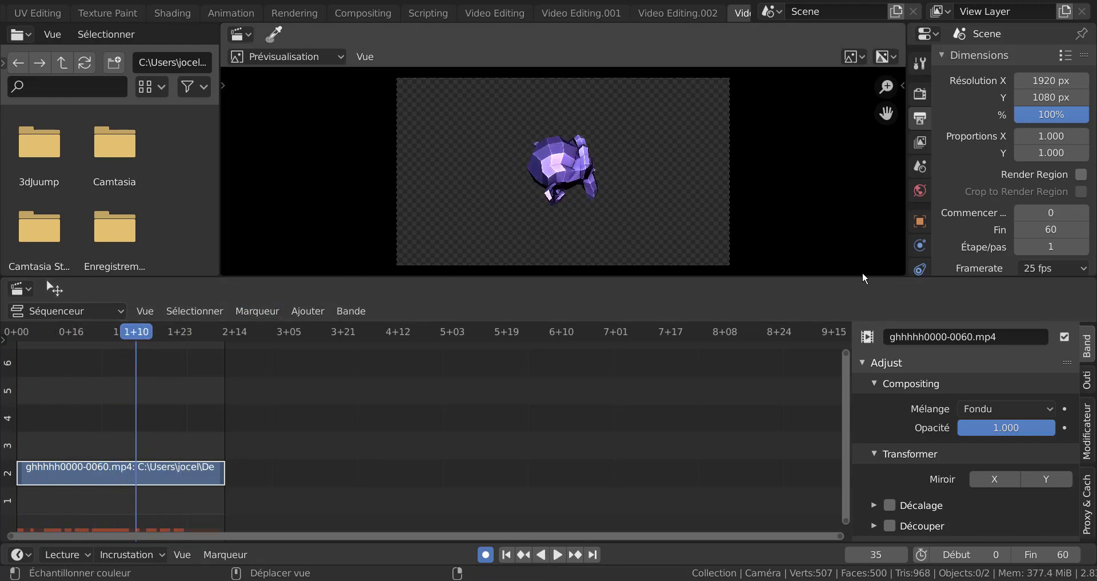
pyautogui.press('x')
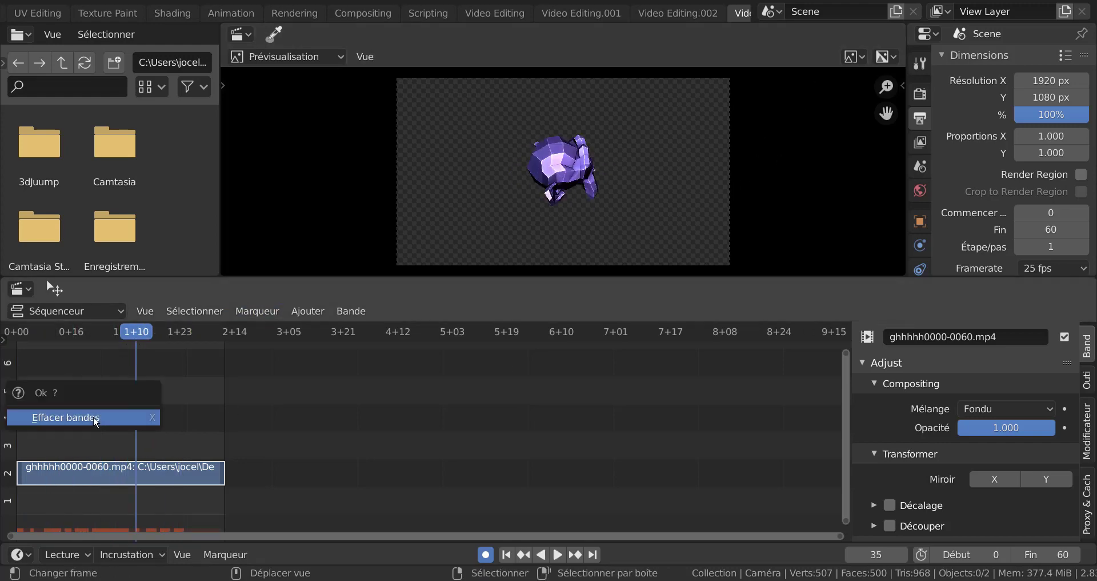
pyautogui.click(91, 417)
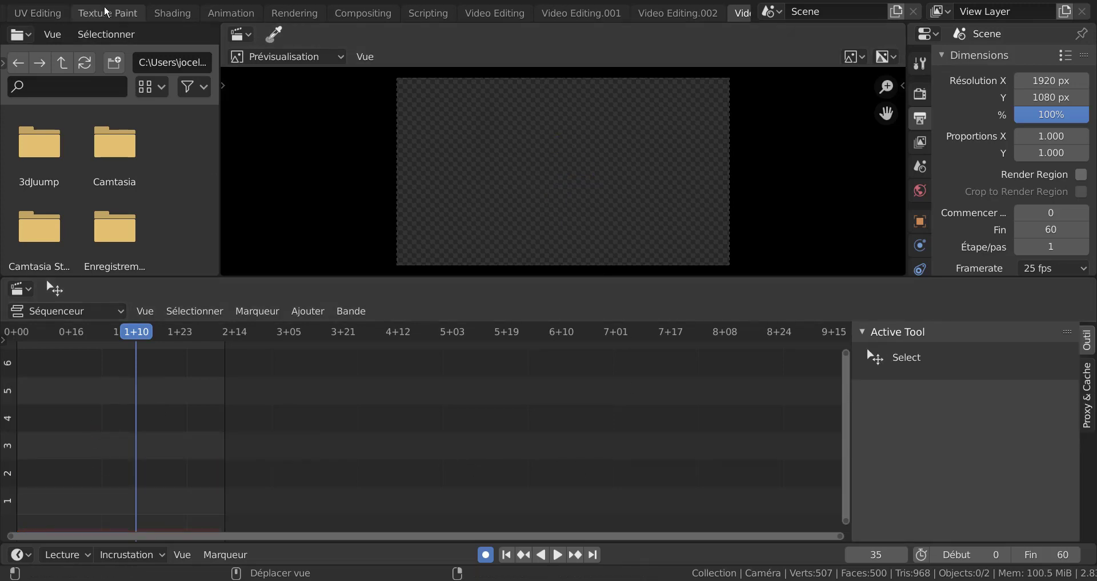
pyautogui.scroll(4, 106, 17)
pyautogui.scroll(2, 106, 17)
pyautogui.scroll(3, 106, 17)
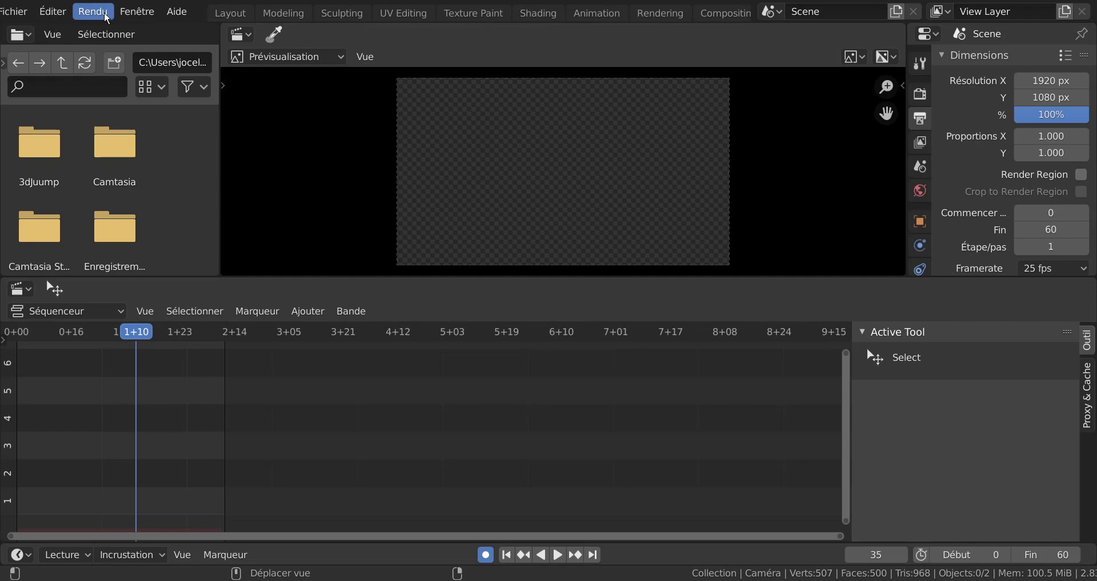
# Return to the Layout workspace and keep MPEG-4 as the output container.
pyautogui.click(232, 14)
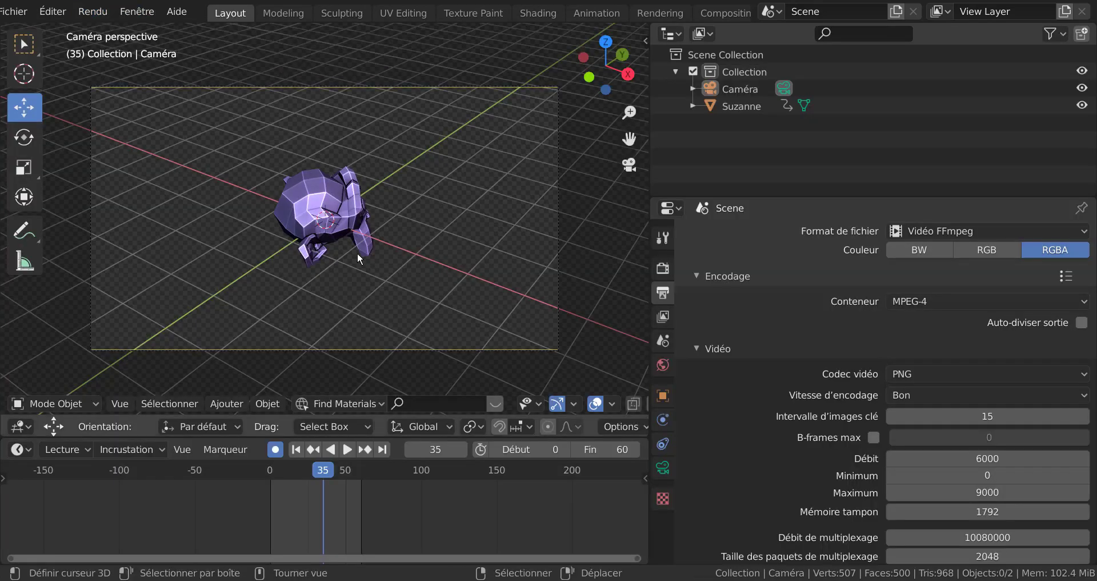
pyautogui.scroll(1, 960, 303)
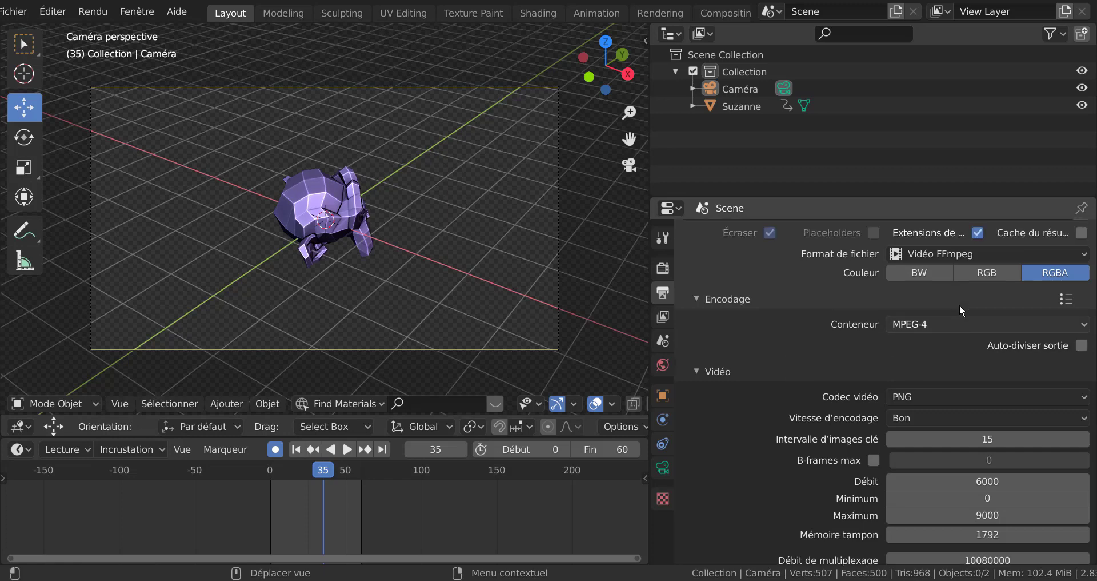
pyautogui.scroll(1, 960, 305)
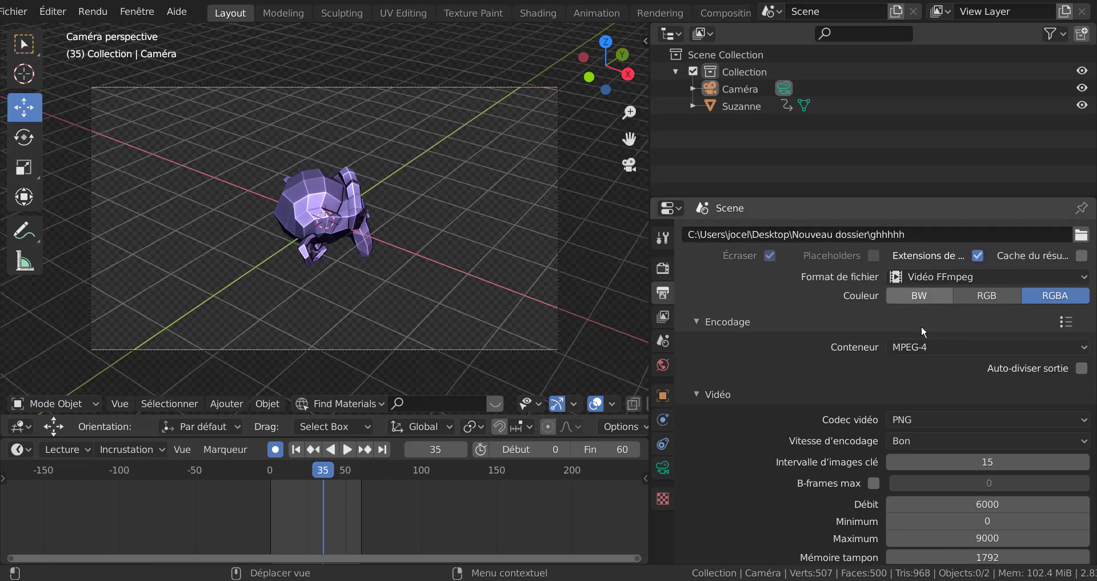
pyautogui.scroll(-1, 923, 329)
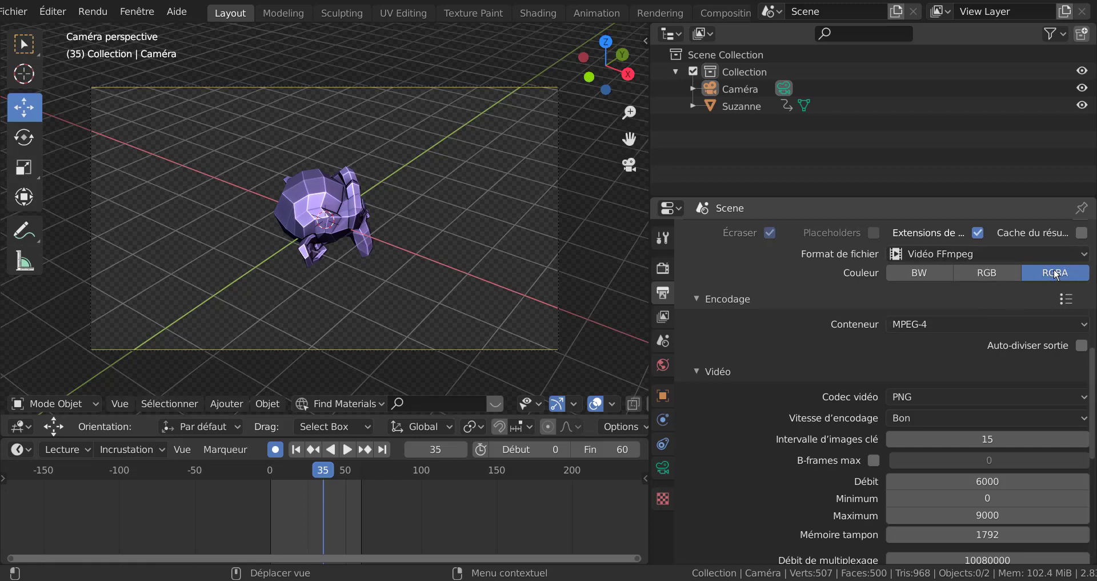
pyautogui.click(967, 324)
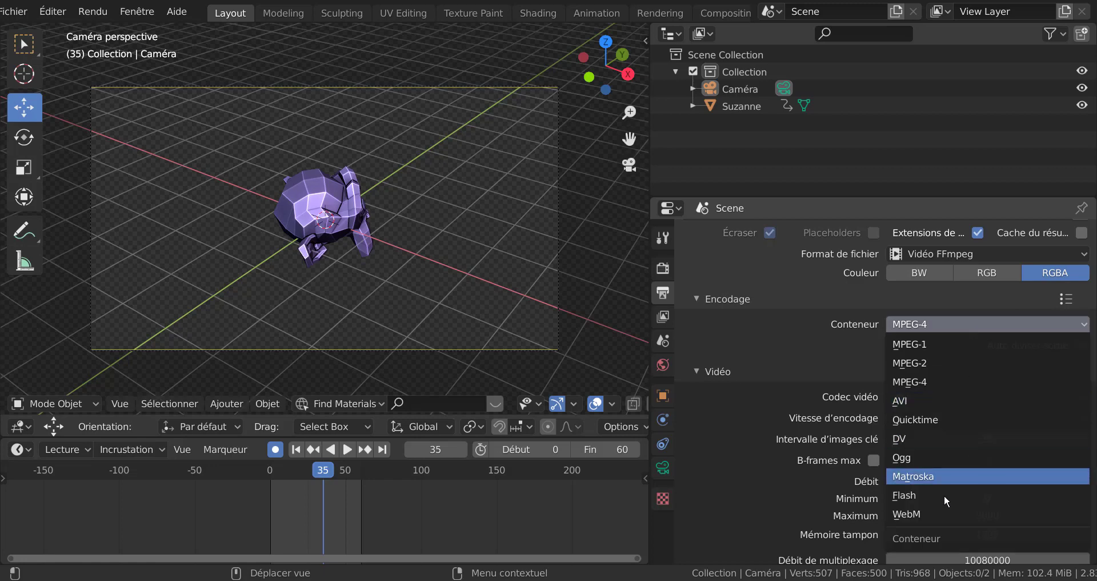
pyautogui.click(938, 382)
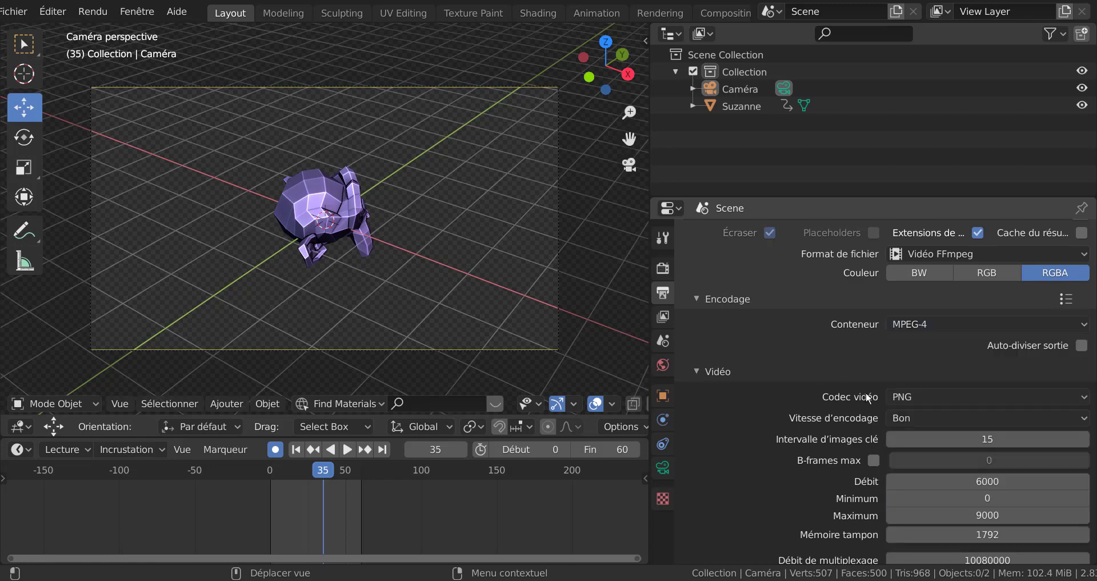
pyautogui.scroll(-3, 872, 391)
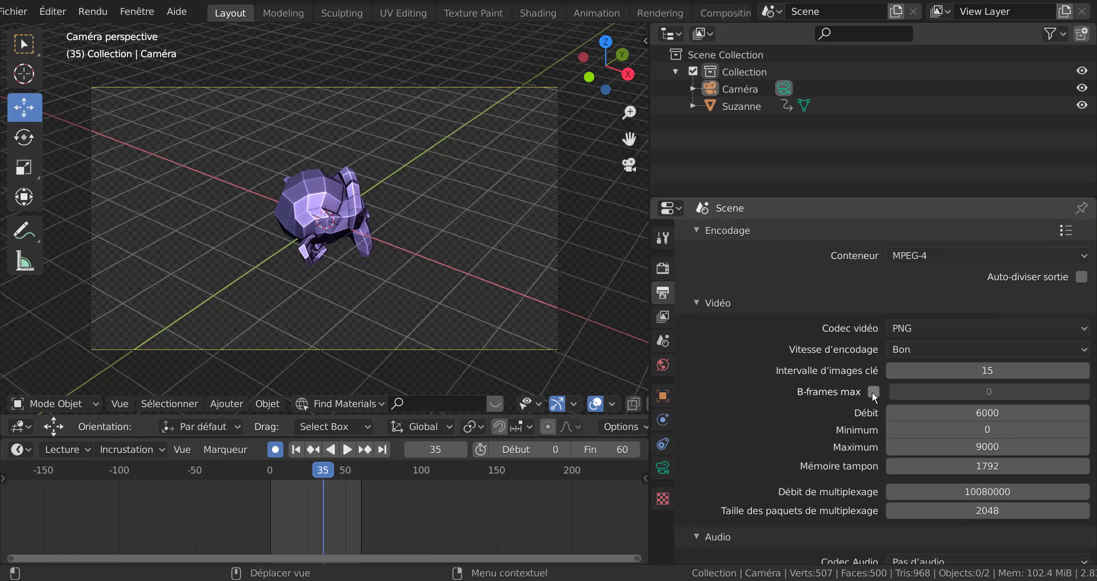
# Set the video codec to H.264, then review the audio codec options.
pyautogui.click(957, 329)
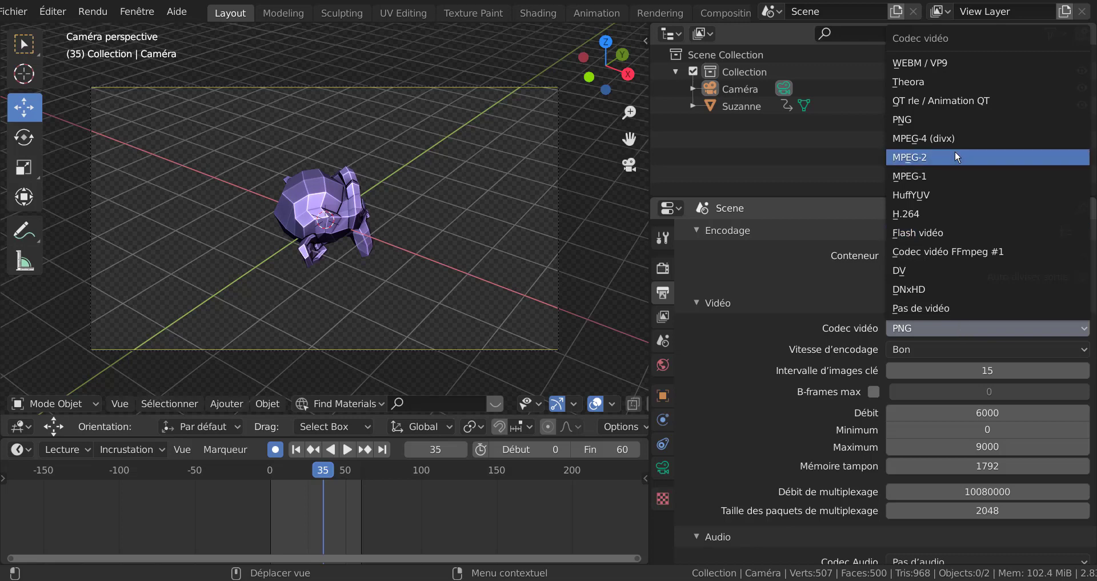
pyautogui.click(931, 215)
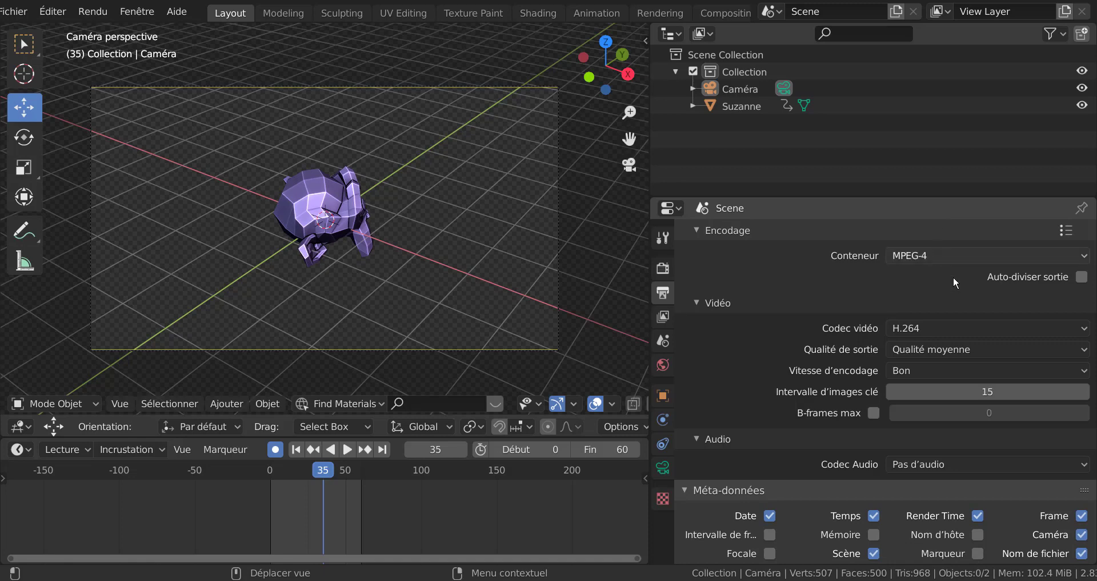
pyautogui.scroll(5, 956, 291)
pyautogui.scroll(1, 956, 290)
pyautogui.scroll(2, 955, 290)
pyautogui.scroll(-3, 955, 291)
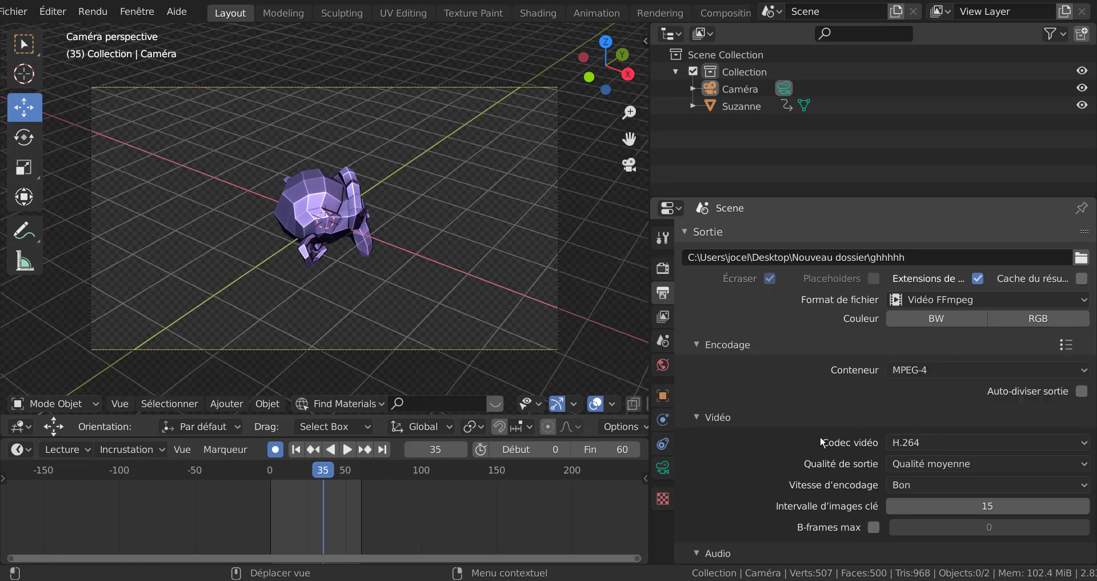
pyautogui.scroll(-2, 816, 407)
pyautogui.scroll(-1, 815, 408)
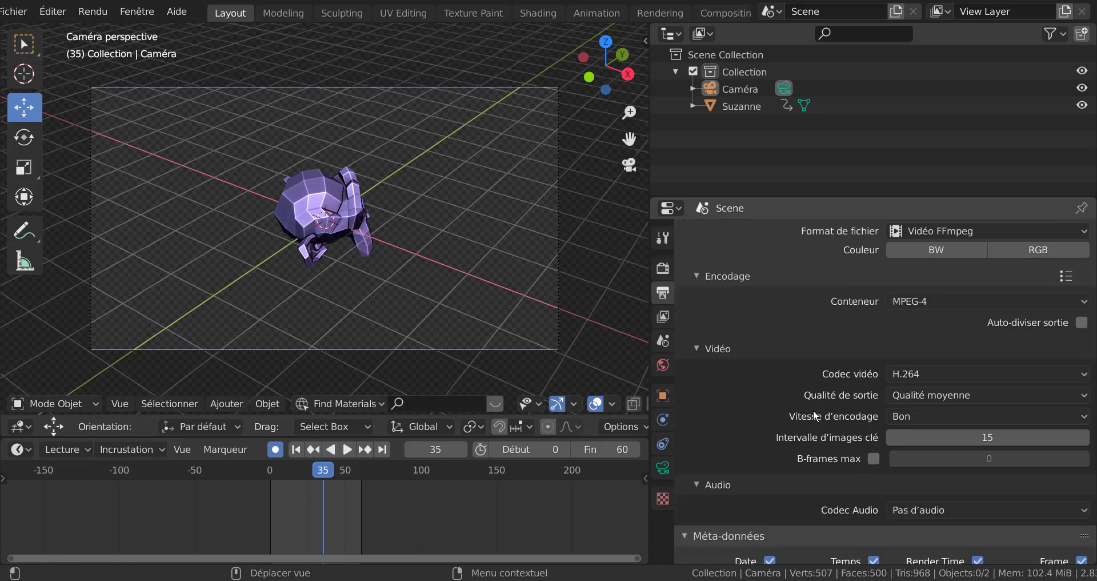
pyautogui.scroll(-1, 811, 414)
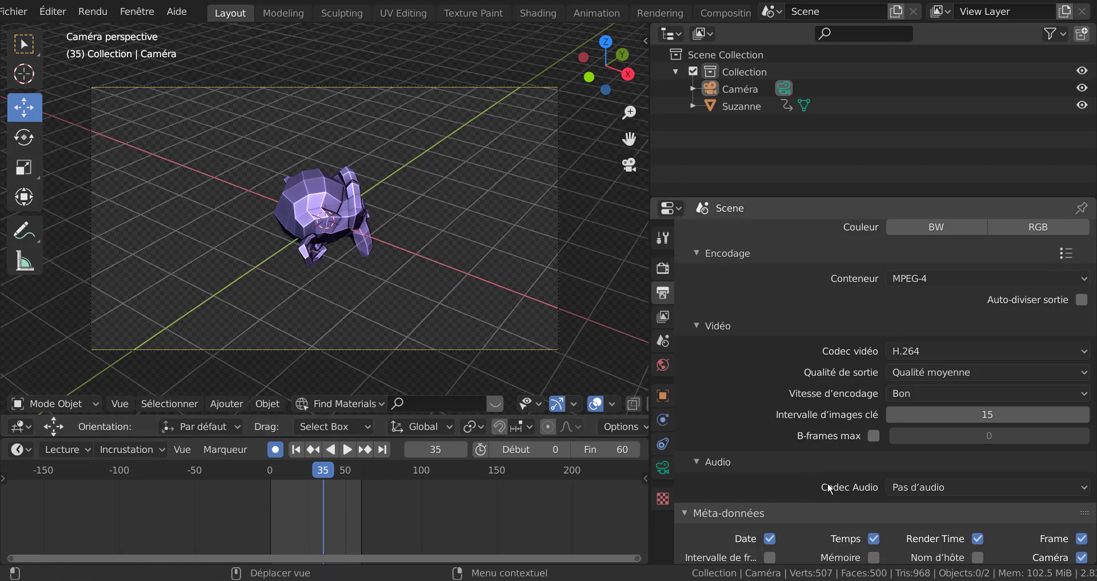
pyautogui.scroll(-3, 830, 488)
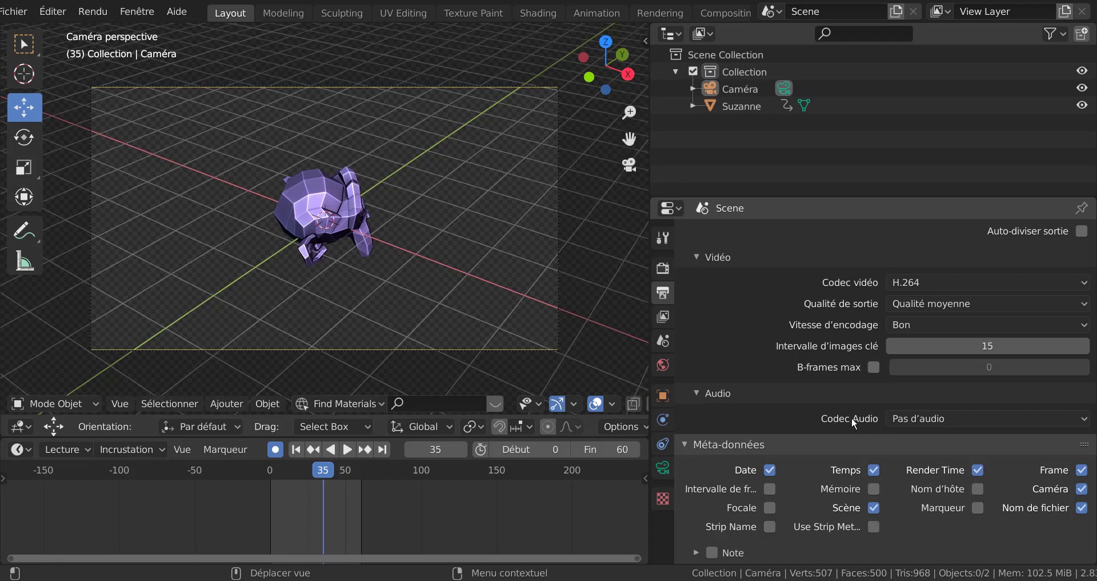
pyautogui.scroll(-2, 855, 417)
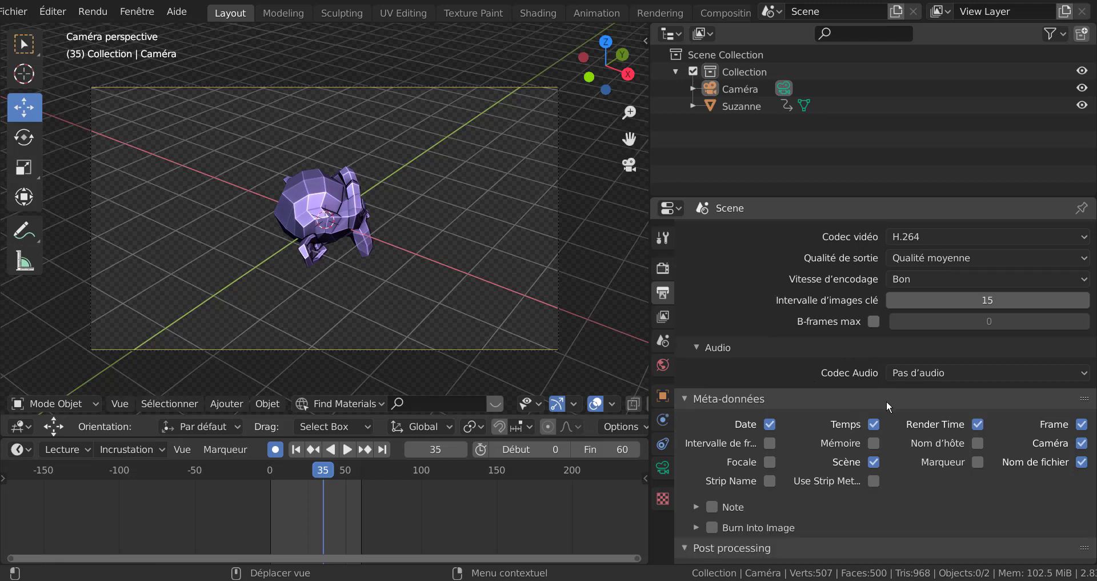
pyautogui.click(1010, 374)
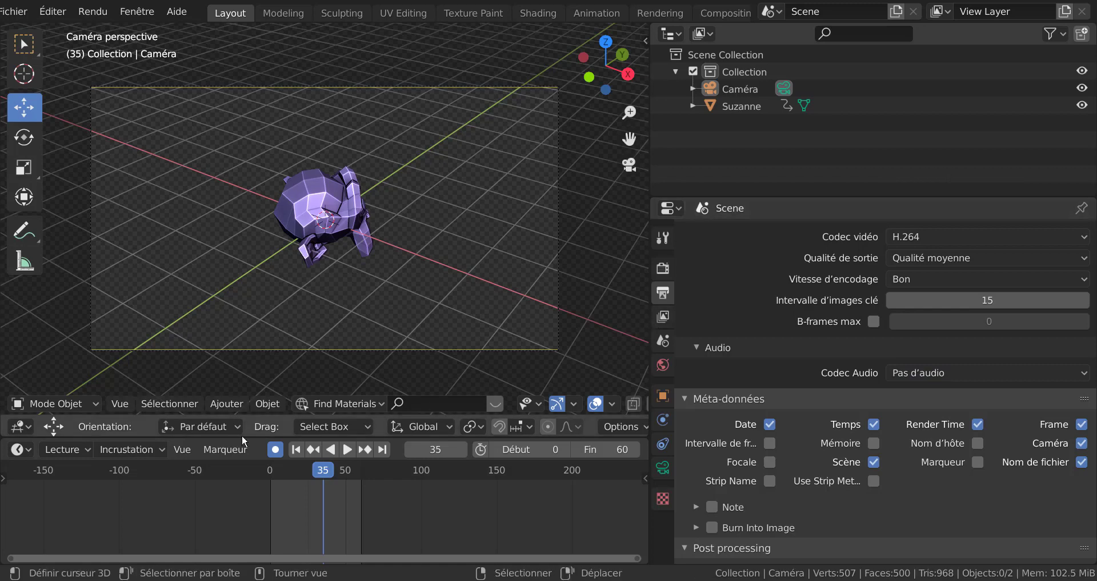
# Add a speaker object and move it to the right of Suzanne along X.
pyautogui.click(224, 405)
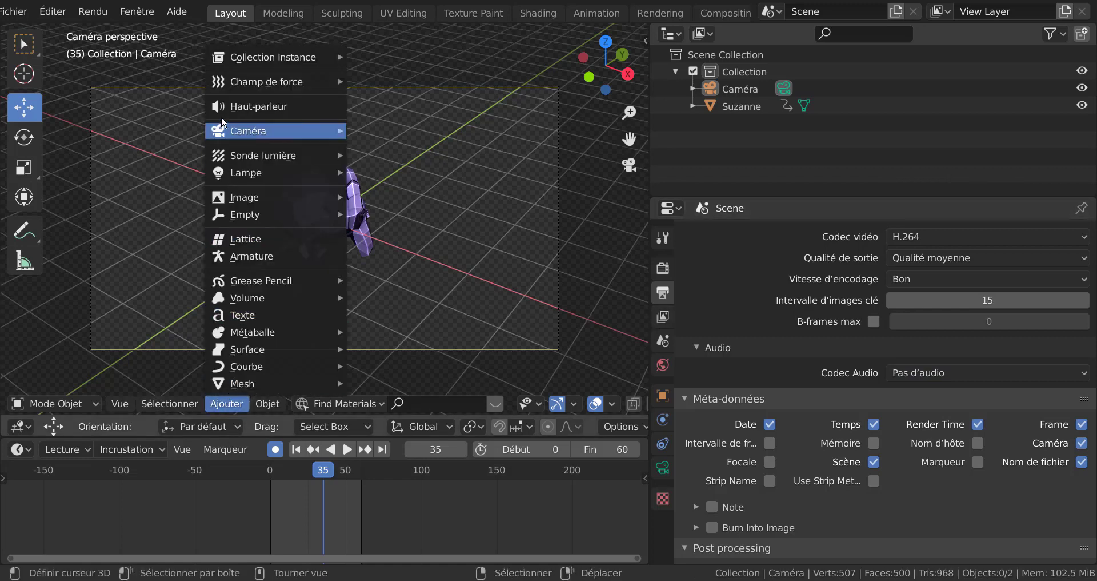
pyautogui.click(239, 107)
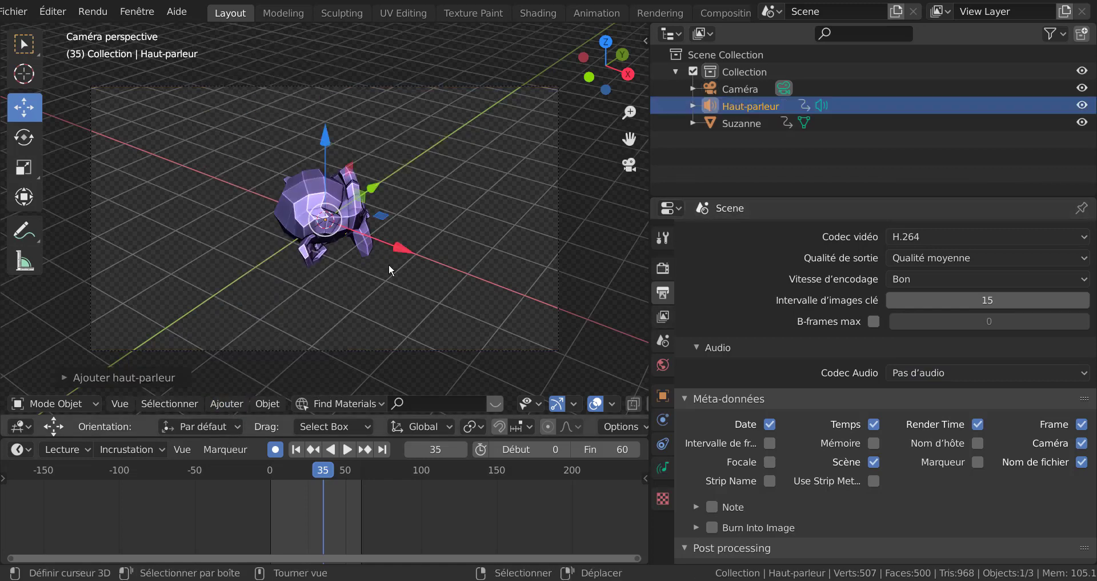
pyautogui.moveTo(393, 250); pyautogui.dragTo(439, 244)
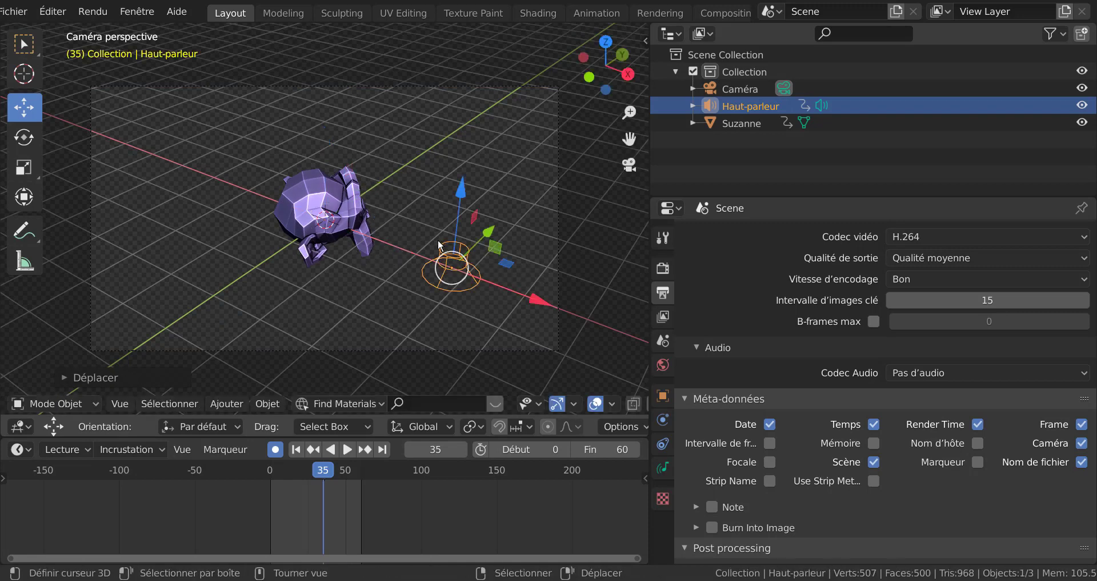
# Browse for the speaker's sound file in the Desktop zic folder.
pyautogui.click(663, 468)
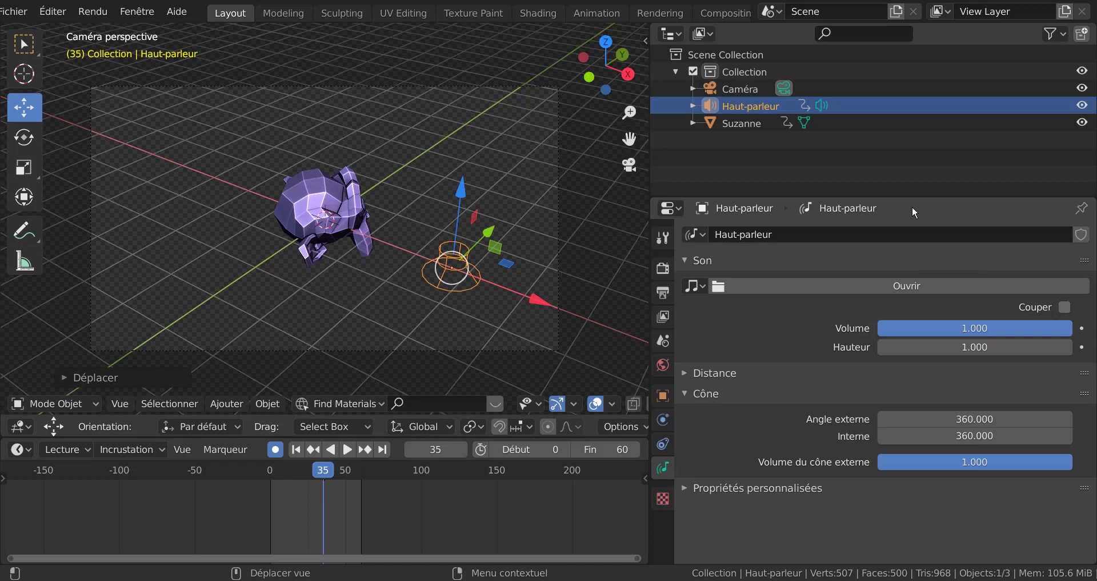
pyautogui.click(919, 283)
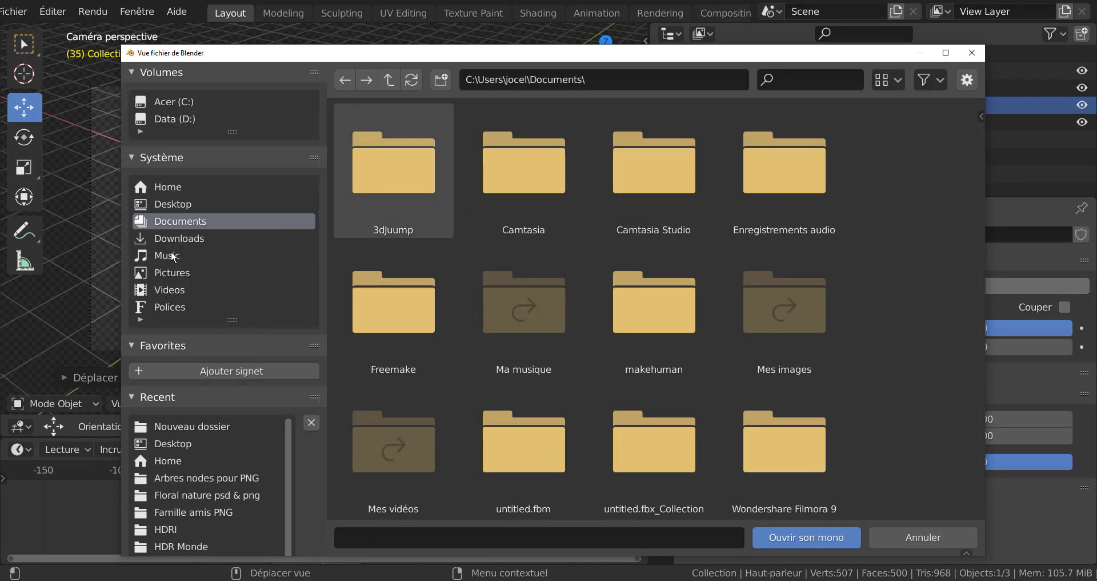
pyautogui.click(172, 256)
pyautogui.click(174, 204)
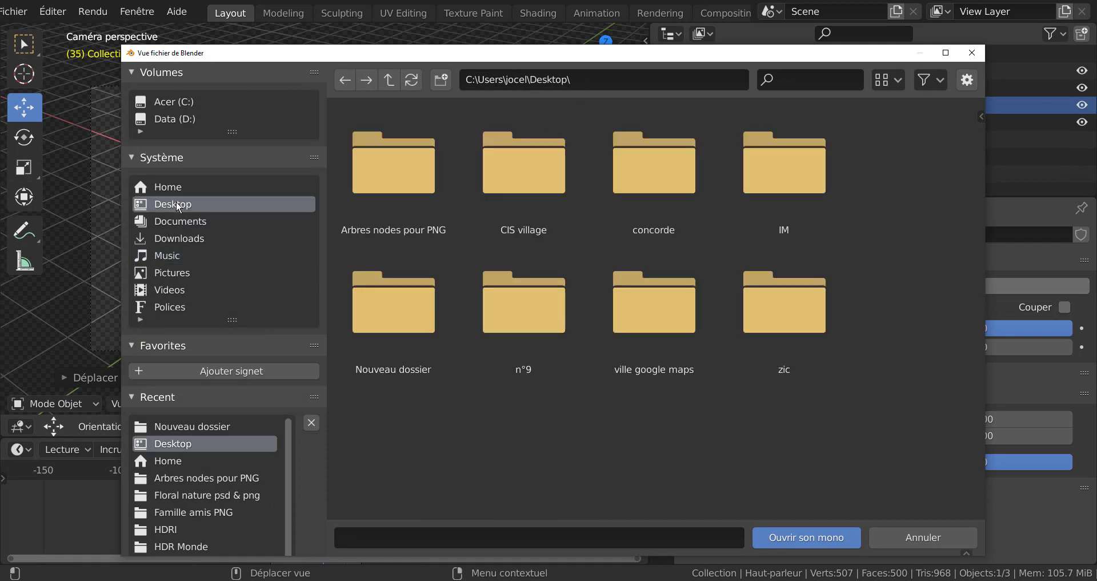
pyautogui.click(780, 318)
pyautogui.click(836, 539)
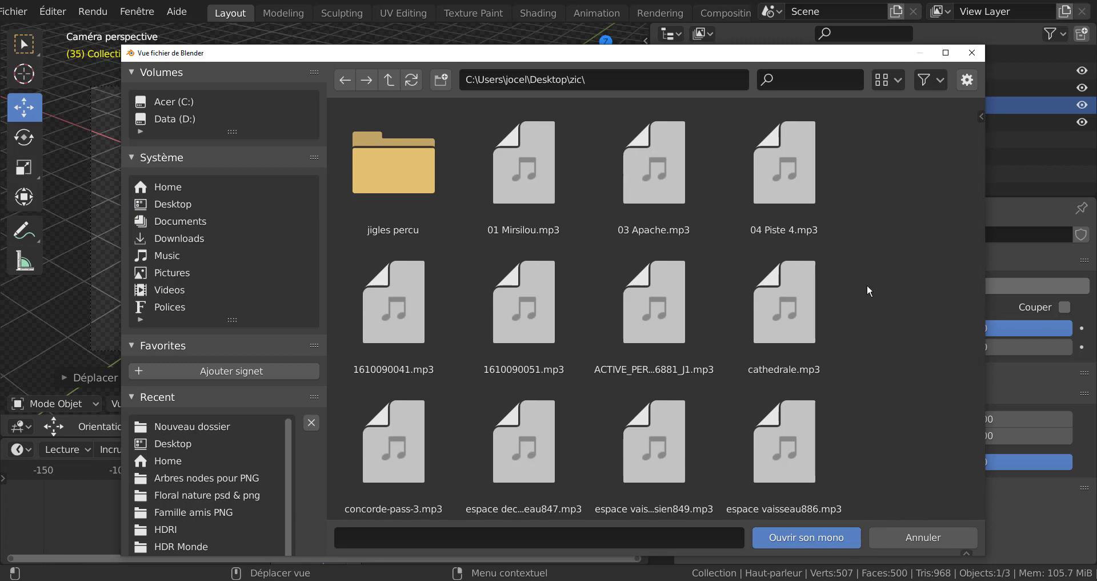
# Load jingle celtik_karma.mp3 as the speaker's sound.
pyautogui.scroll(-2, 897, 275)
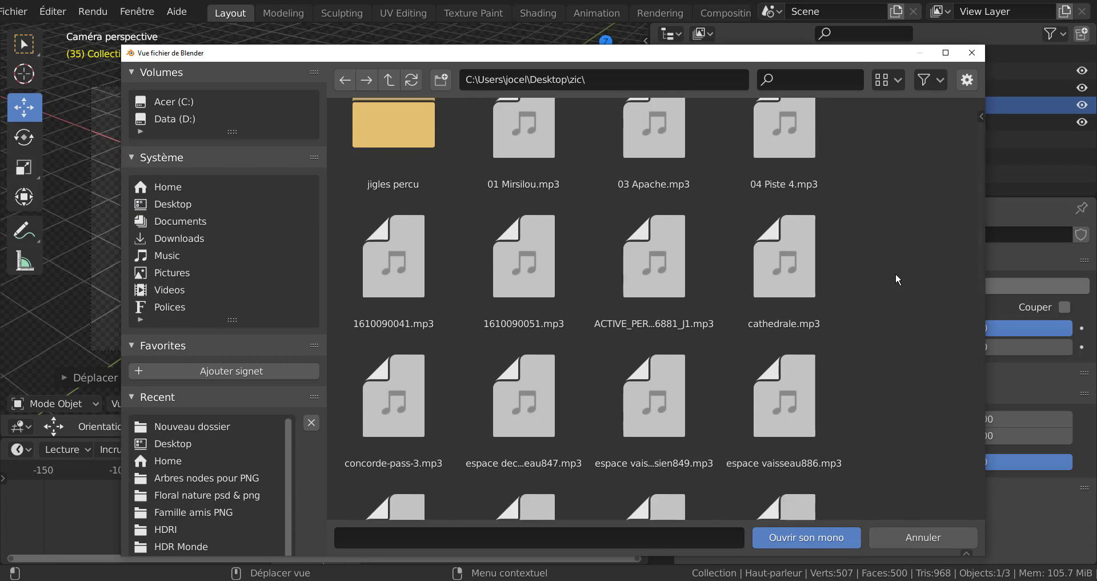
pyautogui.scroll(-2, 896, 275)
pyautogui.scroll(-2, 896, 279)
pyautogui.scroll(-2, 897, 278)
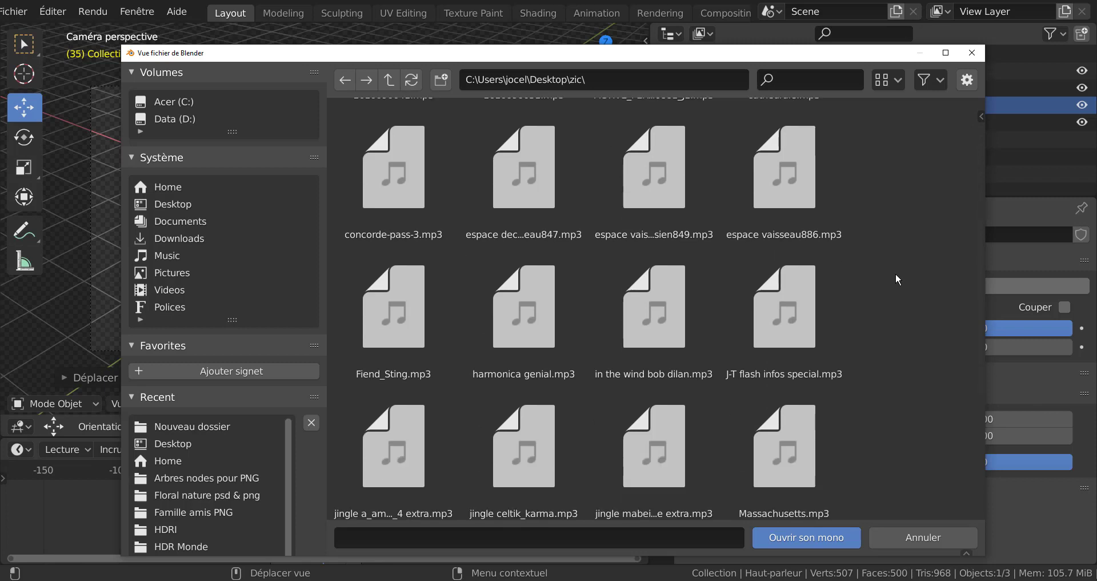
pyautogui.scroll(-2, 896, 279)
pyautogui.scroll(-1, 897, 279)
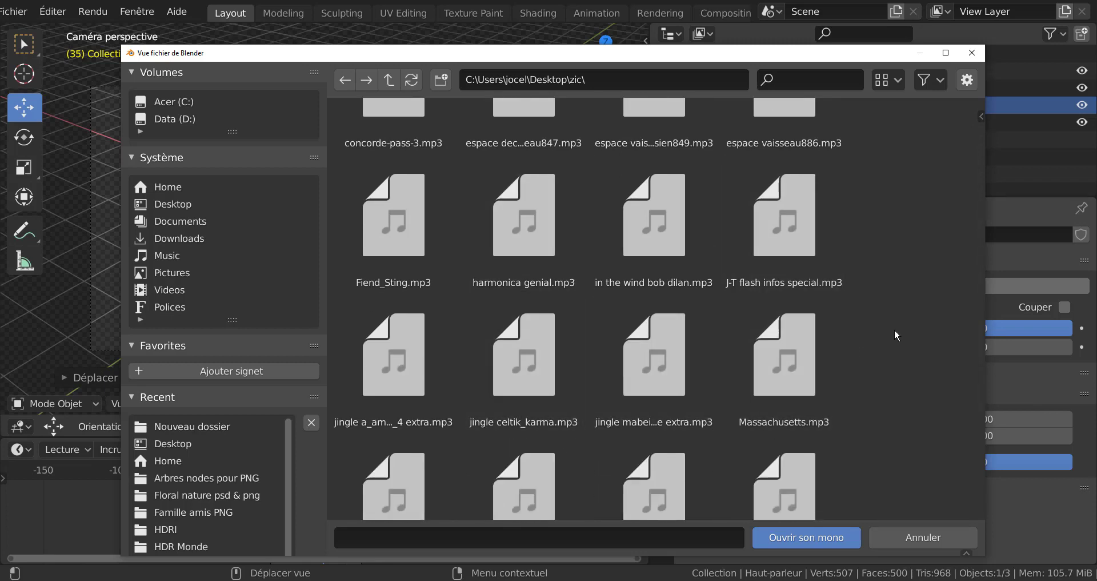
pyautogui.scroll(-2, 898, 337)
pyautogui.click(487, 345)
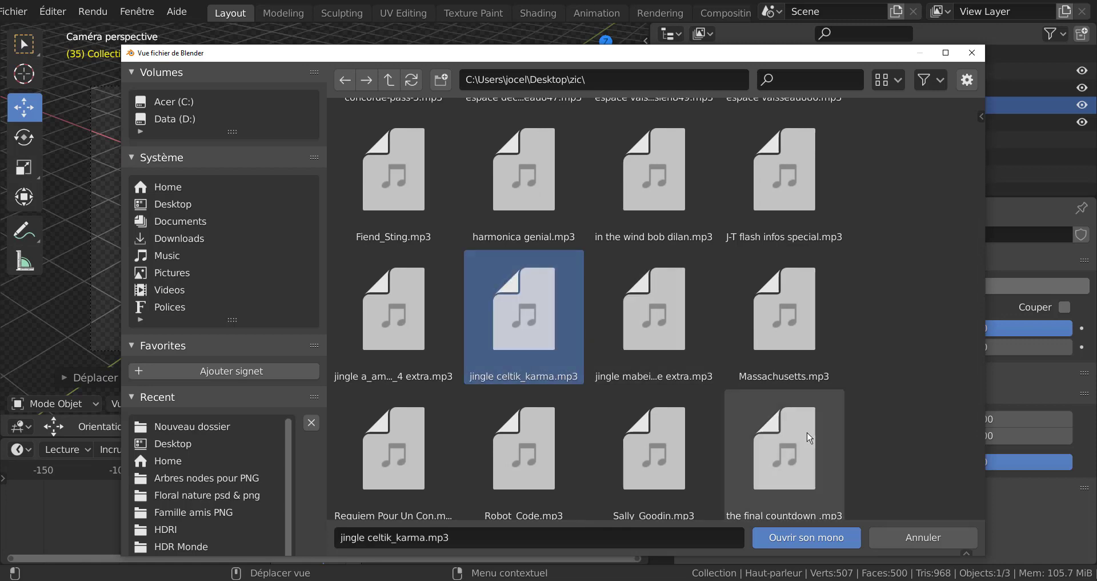
pyautogui.click(804, 534)
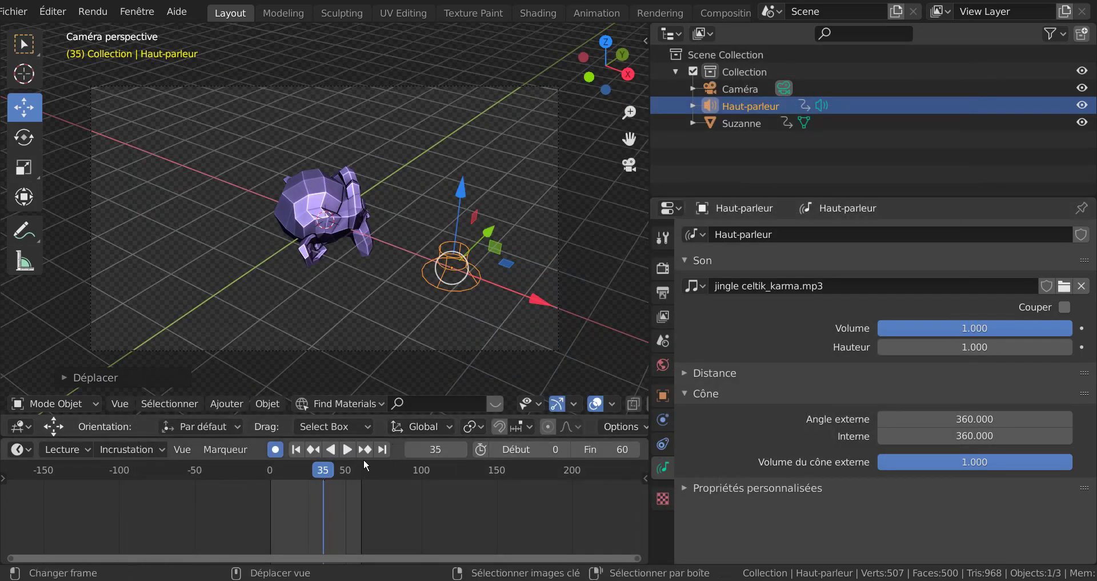
# Play the animation with its sound, pause, resume, and stop it.
pyautogui.click(346, 450)
pyautogui.click(344, 450)
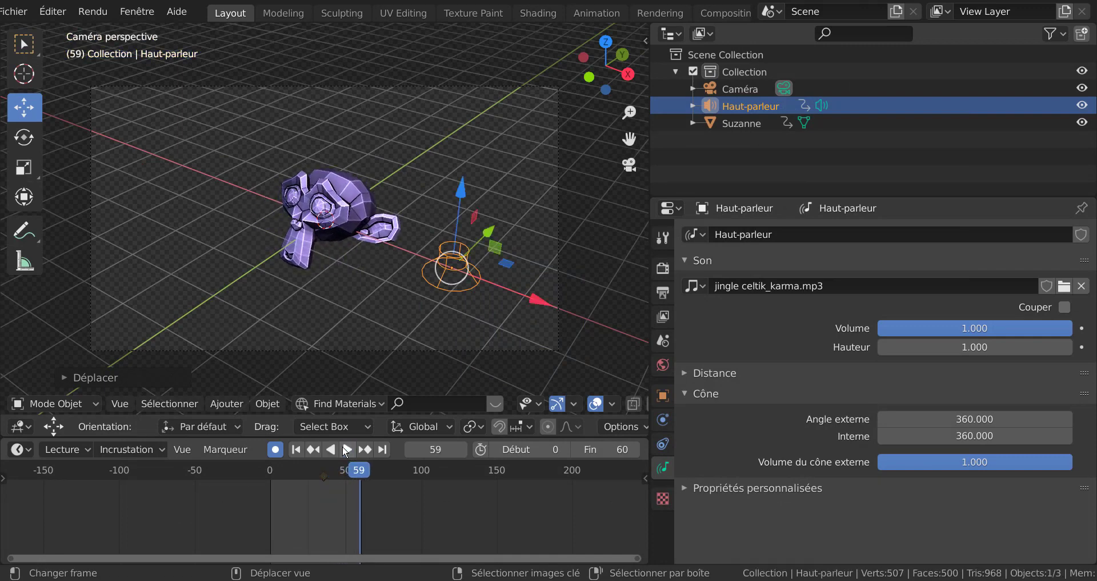
pyautogui.click(345, 450)
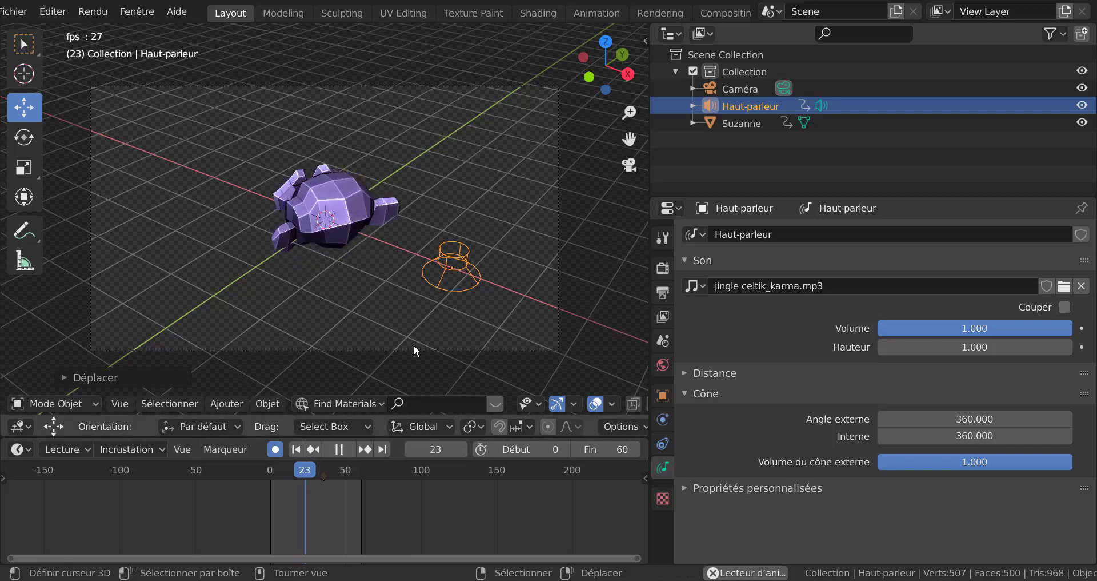
pyautogui.click(339, 450)
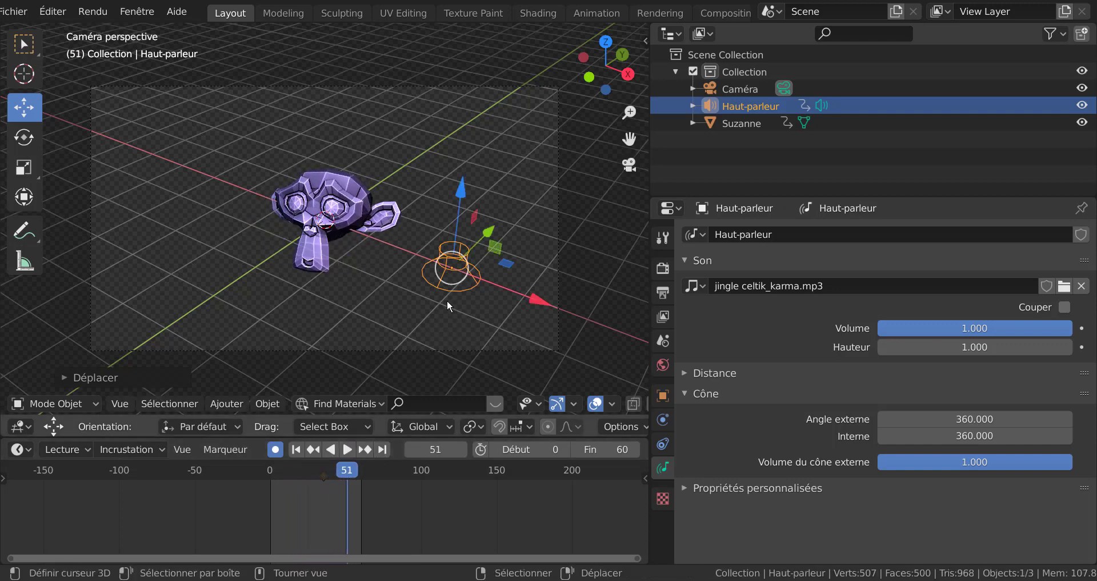
# Select the Haut-parleur speaker and delete it from the scene.
pyautogui.click(452, 266)
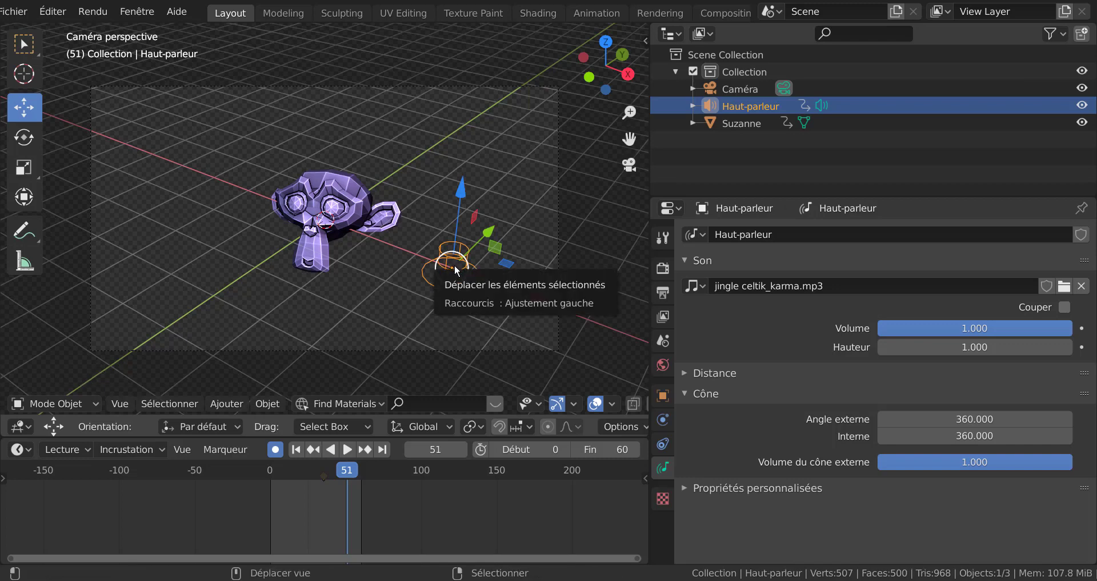
pyautogui.press('x')
pyautogui.click(455, 267)
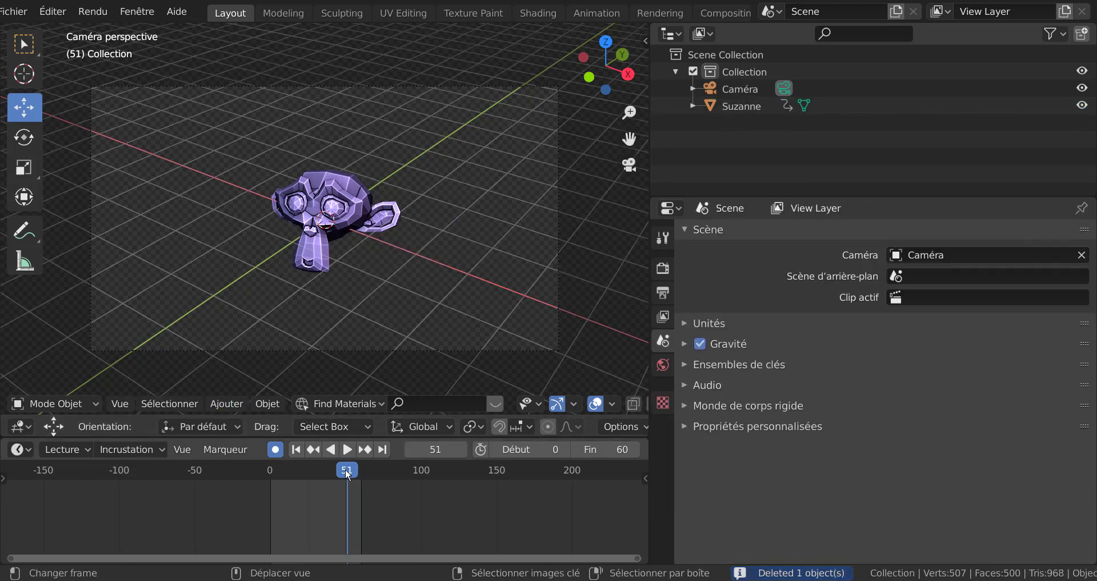
# Replay the animation, scrubbing forward to frame 56, then stop playback.
pyautogui.press('space')
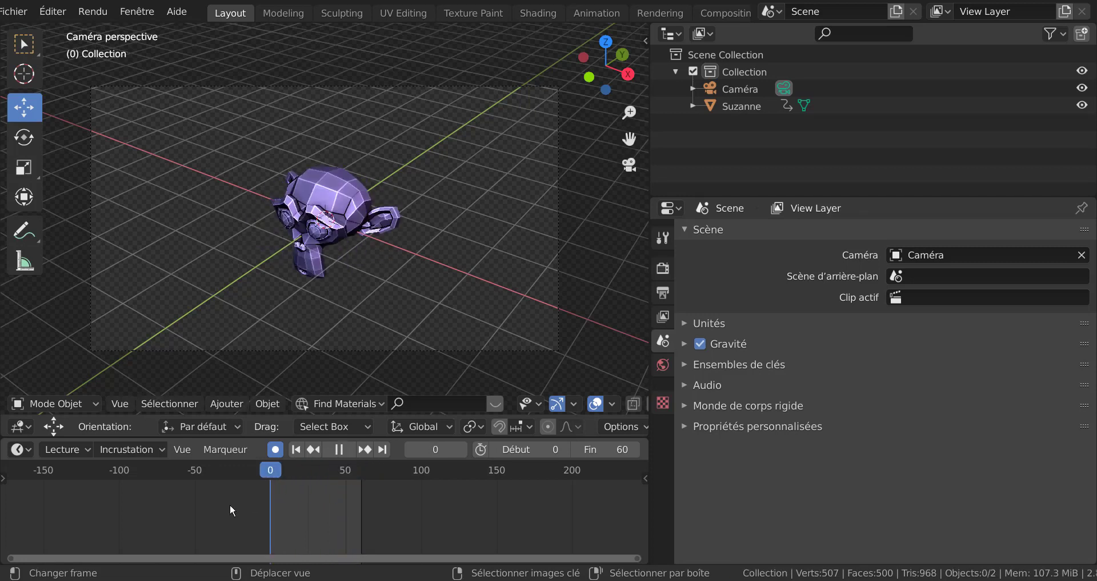
pyautogui.moveTo(265, 469); pyautogui.dragTo(351, 471)
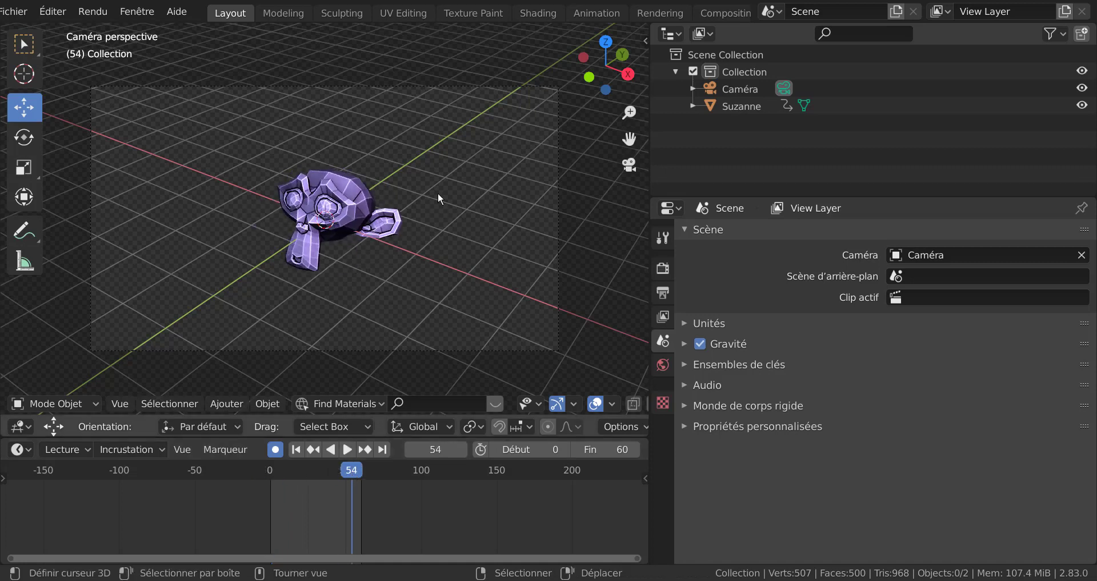
pyautogui.press('space')
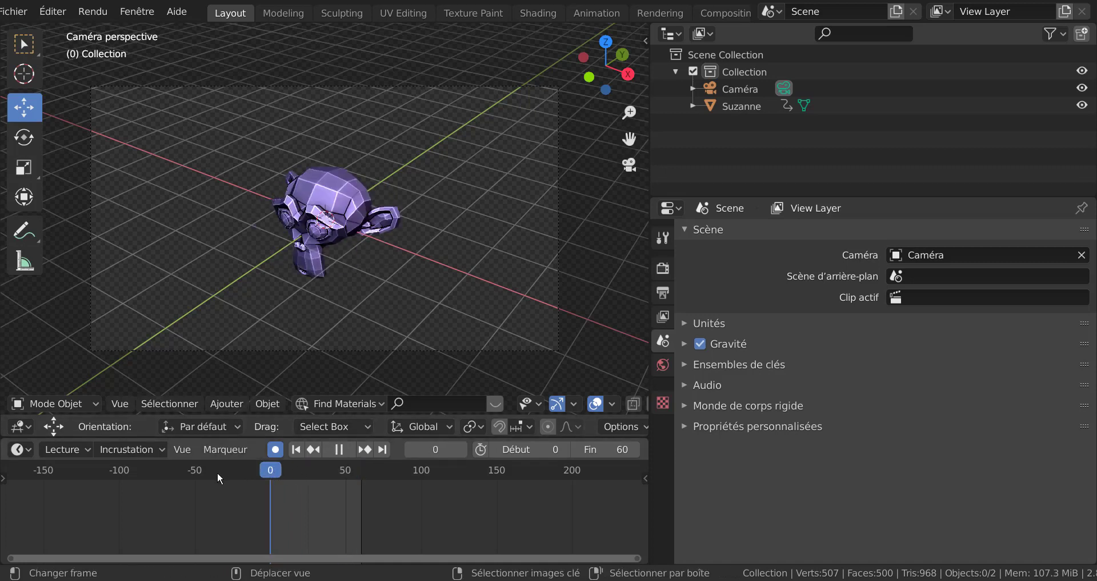
pyautogui.press('space')
# Add a Haut-parleur speaker and load jingle celtik_karma.mp3 as its sound, volume 1.000.
pyautogui.click(226, 404)
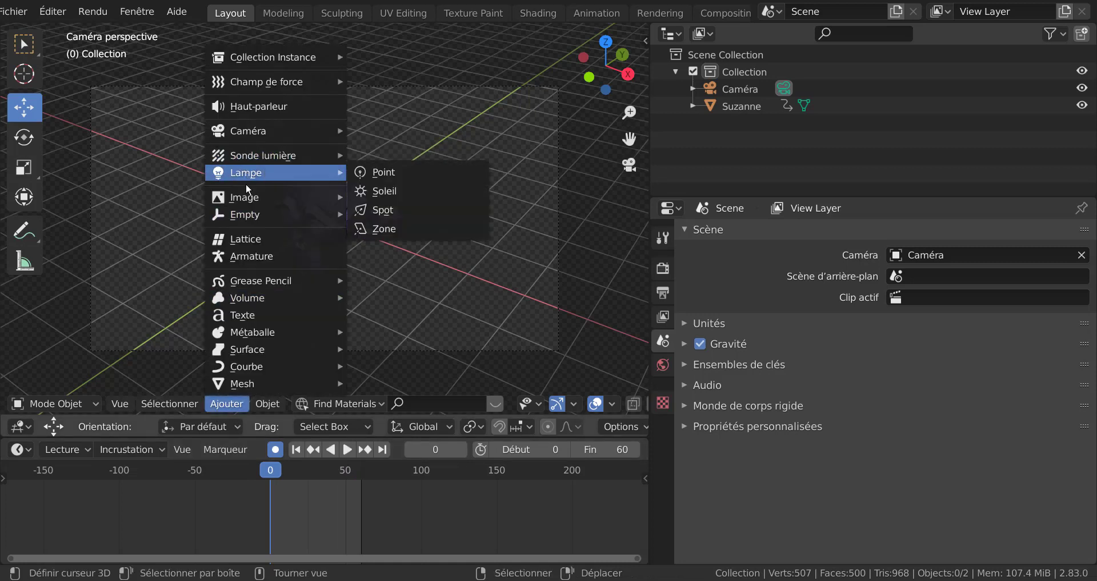
pyautogui.click(252, 104)
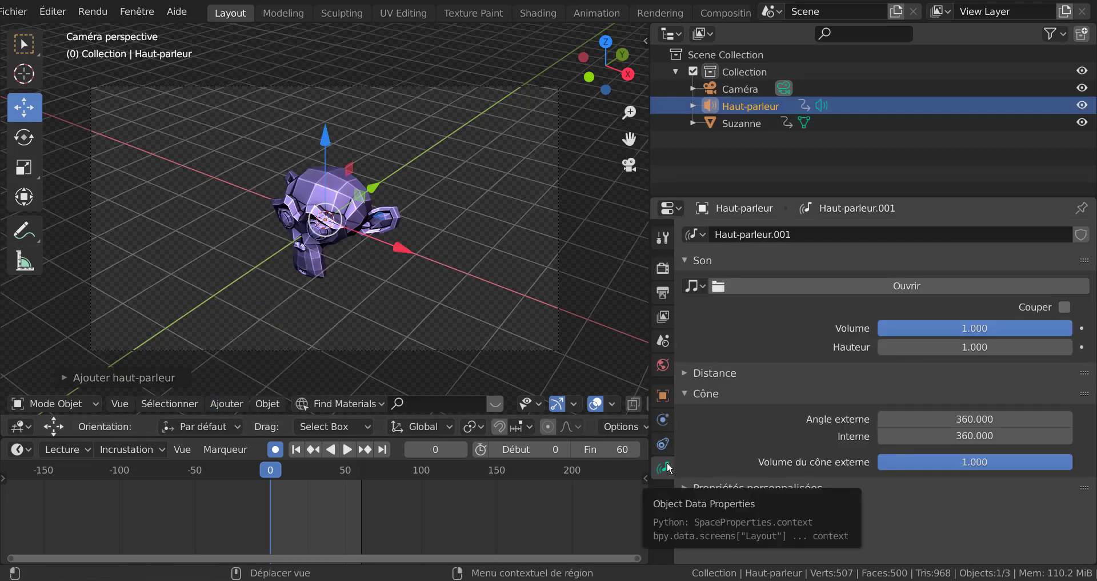
pyautogui.click(970, 286)
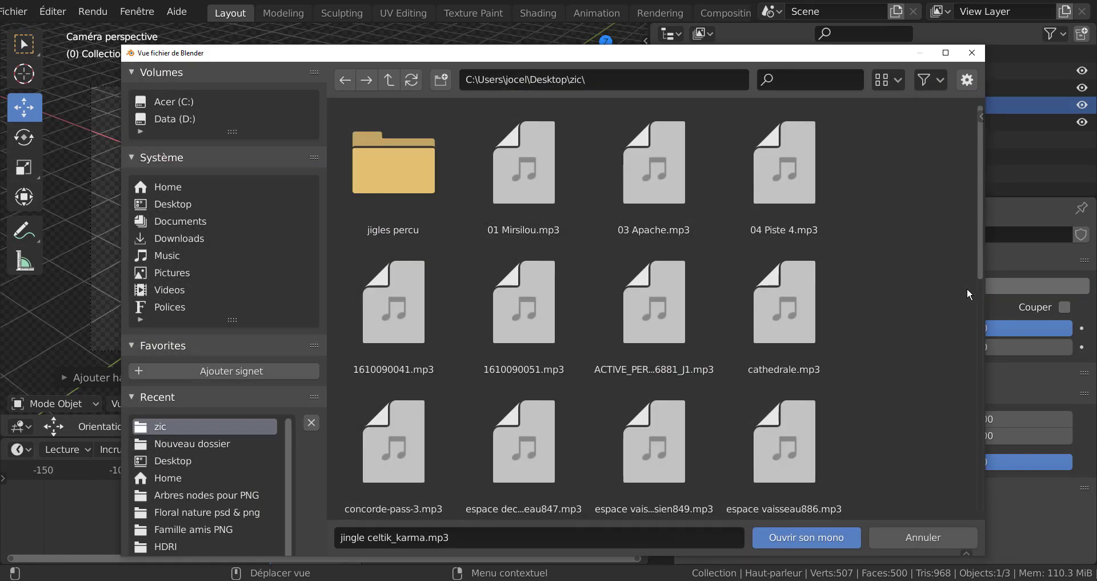
pyautogui.scroll(-3, 934, 333)
pyautogui.scroll(-2, 935, 332)
pyautogui.scroll(-2, 934, 340)
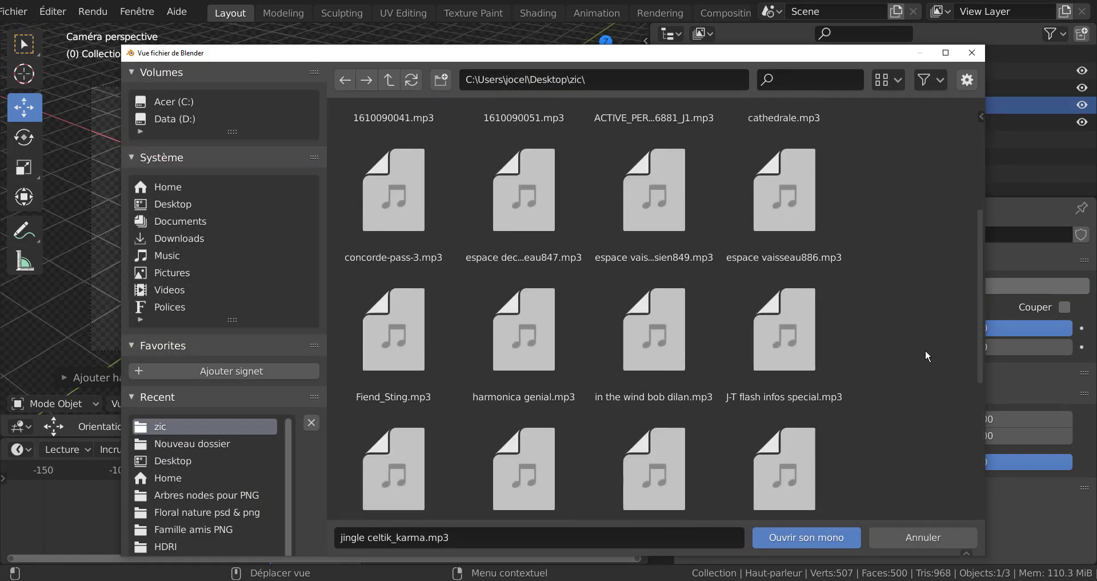
pyautogui.scroll(-2, 907, 362)
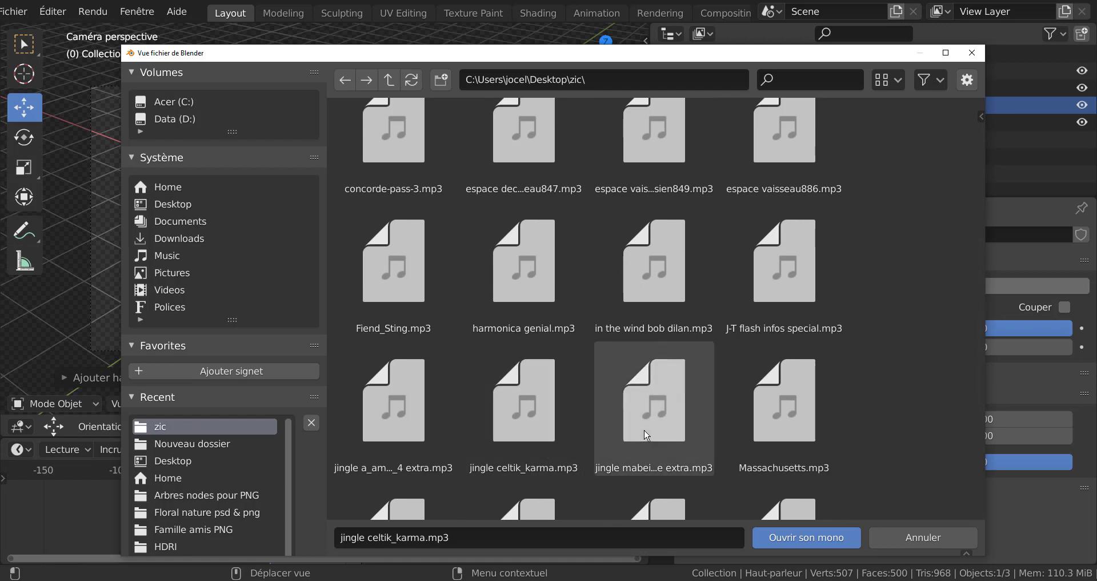
pyautogui.click(505, 422)
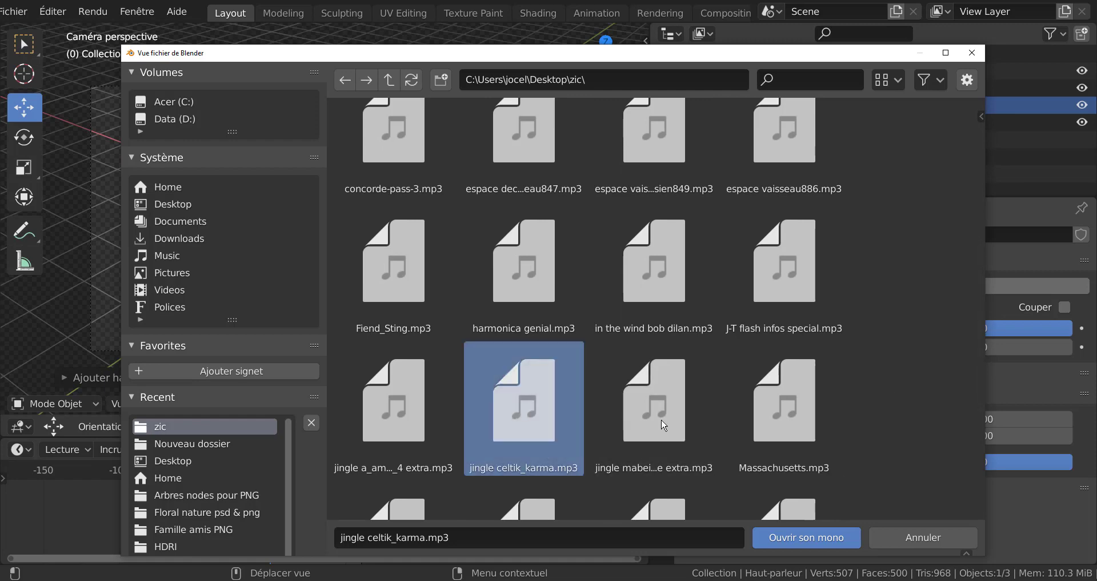
pyautogui.click(793, 532)
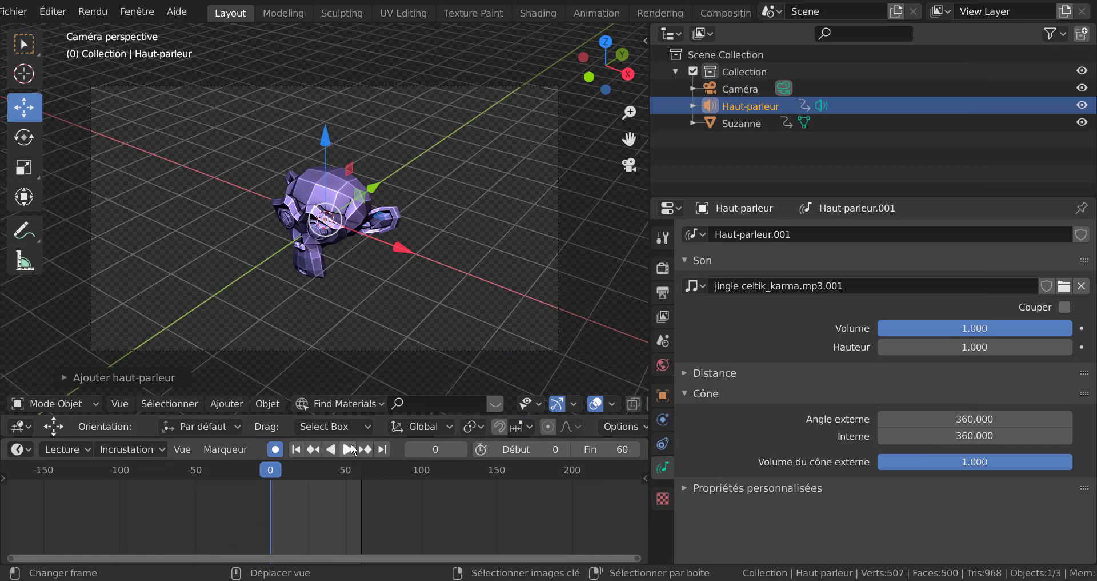
pyautogui.click(349, 449)
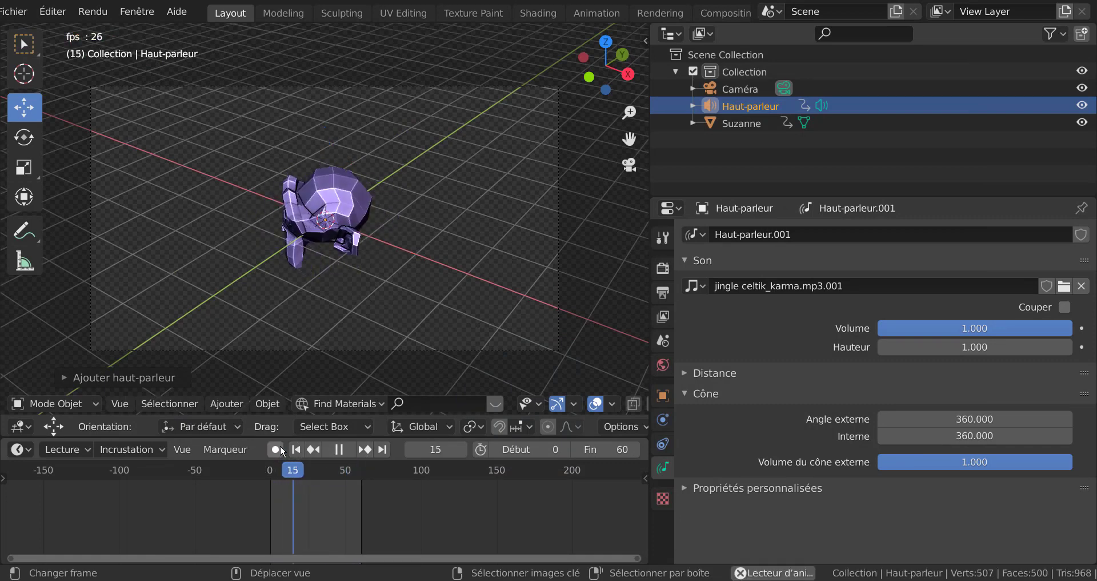
pyautogui.click(339, 449)
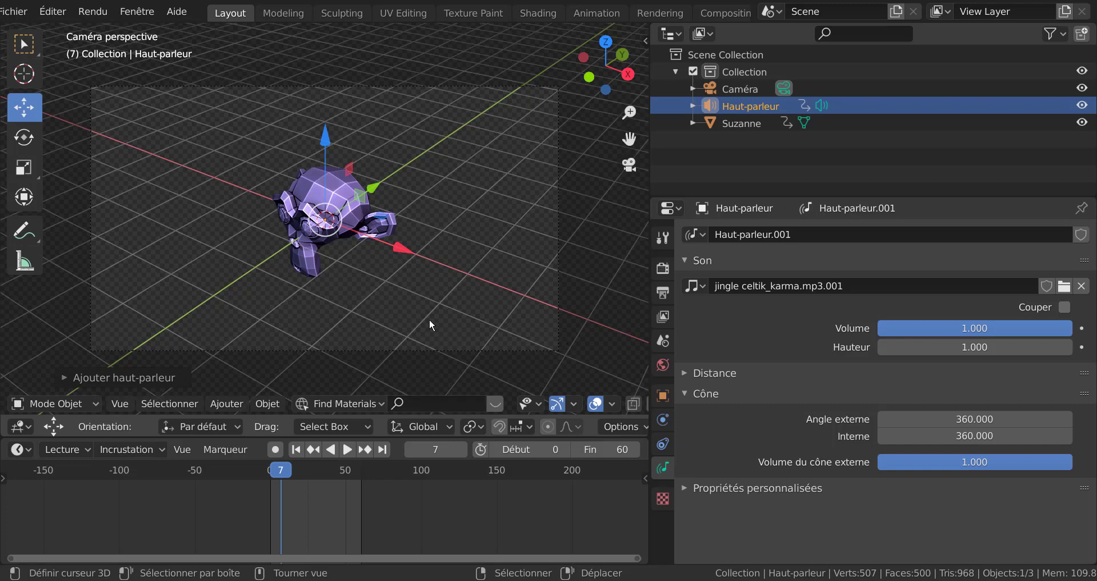
pyautogui.press('space')
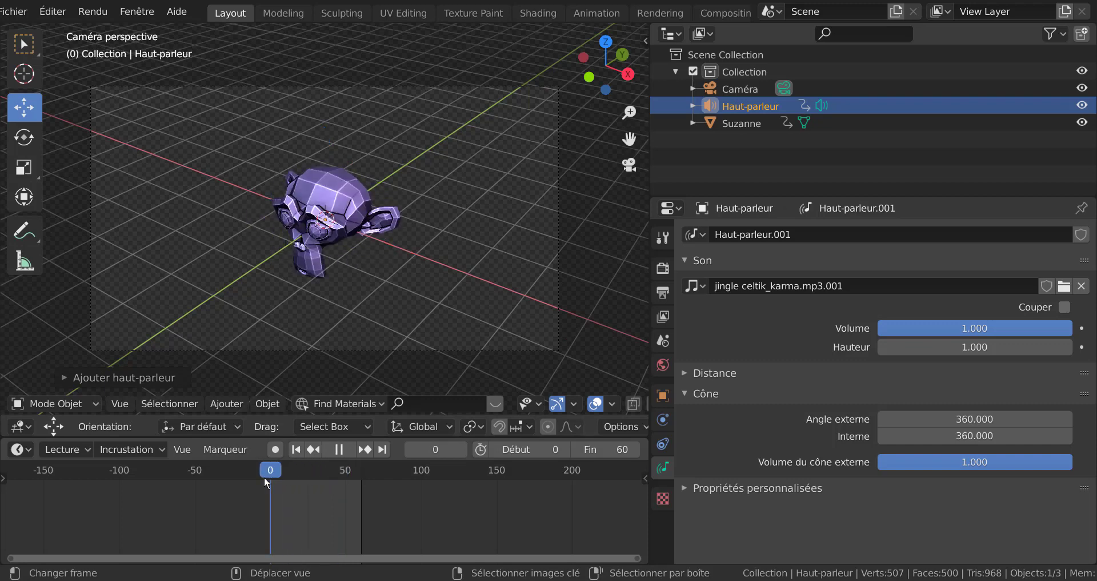
pyautogui.press('space')
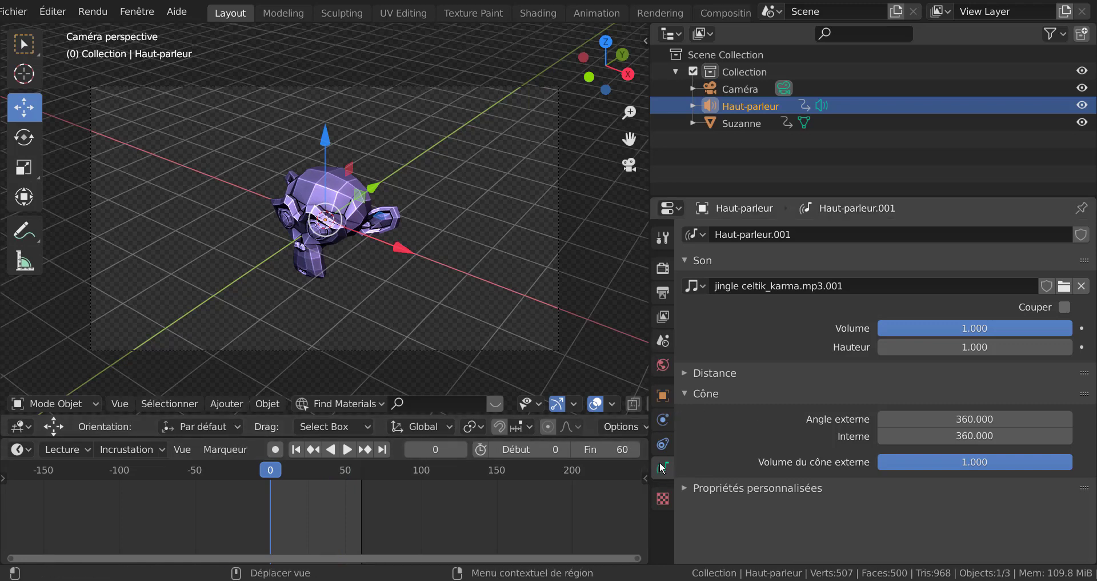
# In Output properties, set Encodage > Audio's Codec Audio to MP3 at bitrate 192.
pyautogui.click(662, 269)
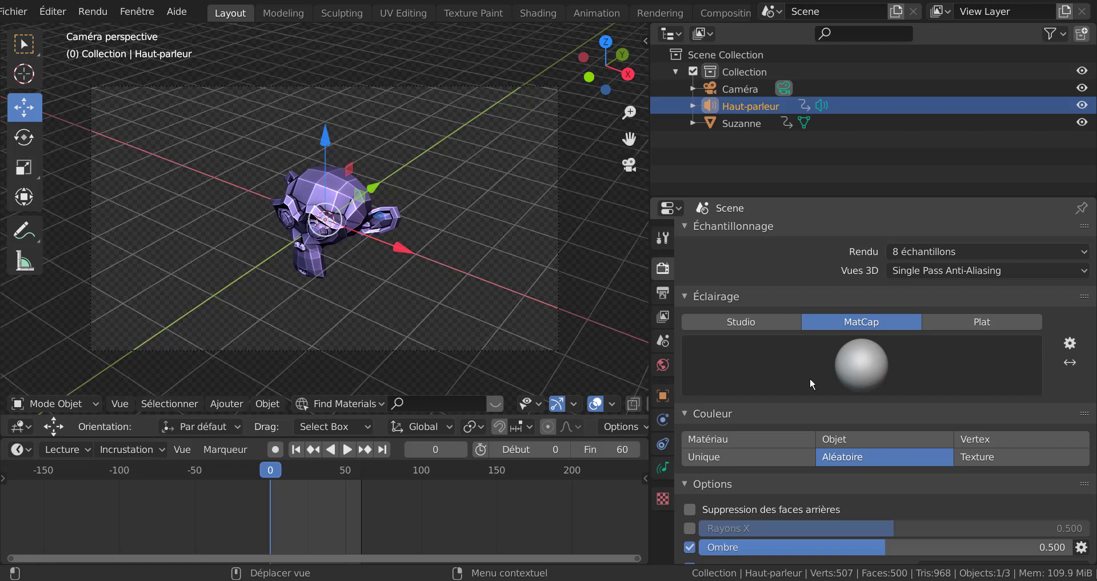
pyautogui.scroll(-3, 760, 527)
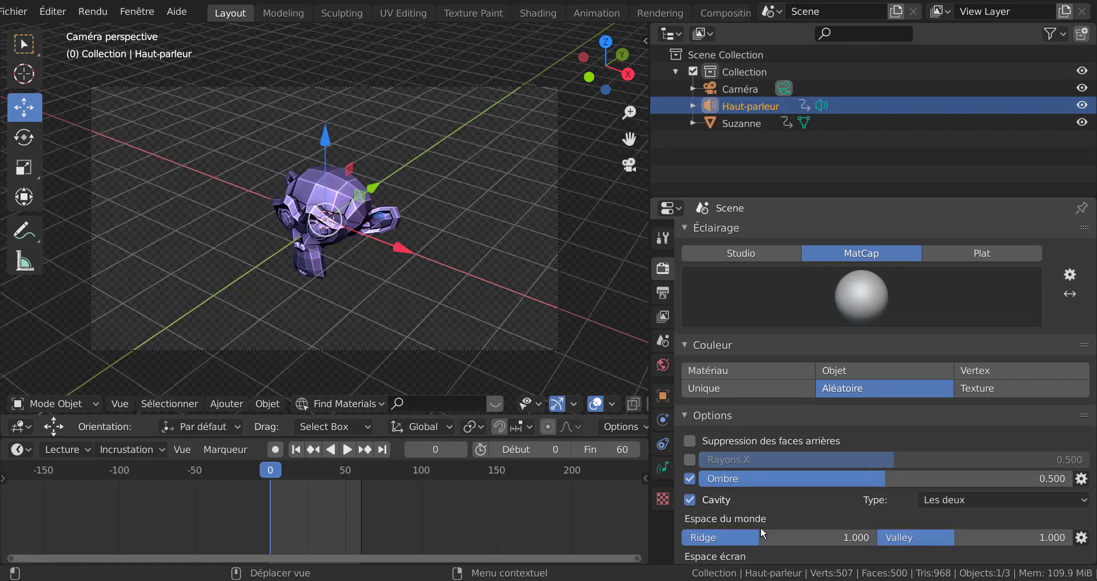
pyautogui.scroll(3, 760, 527)
pyautogui.scroll(2, 761, 528)
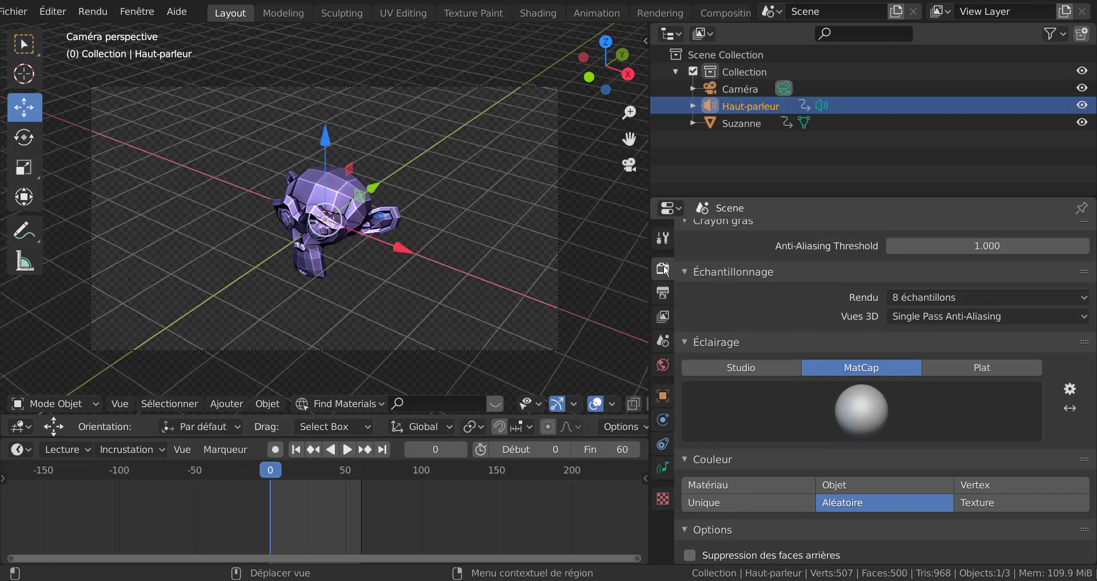
pyautogui.click(663, 293)
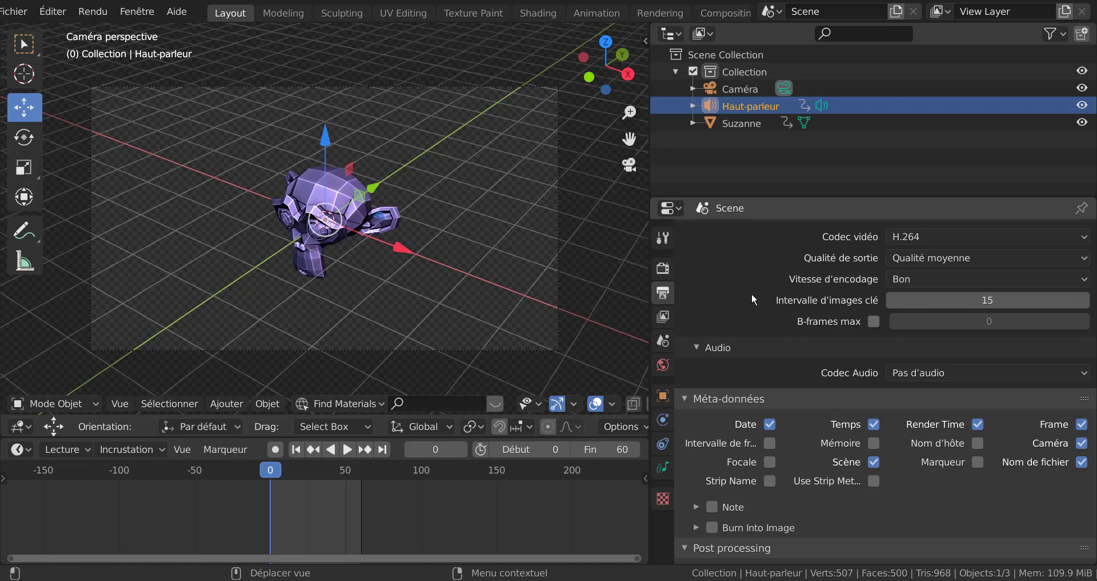
pyautogui.scroll(7, 755, 295)
pyautogui.scroll(-4, 1001, 343)
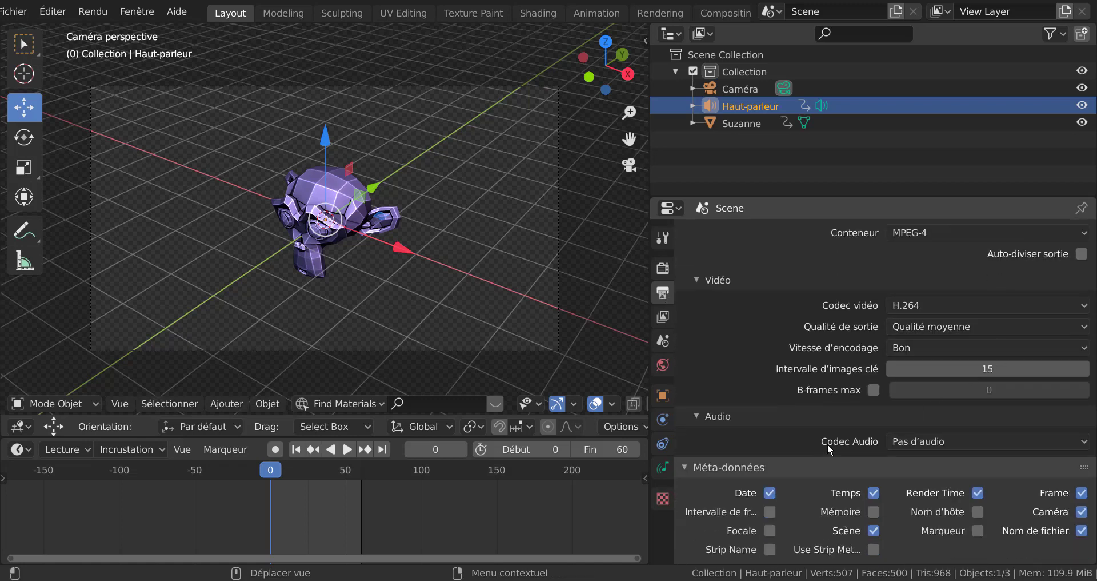
pyautogui.scroll(-1, 852, 447)
pyautogui.scroll(-1, 876, 444)
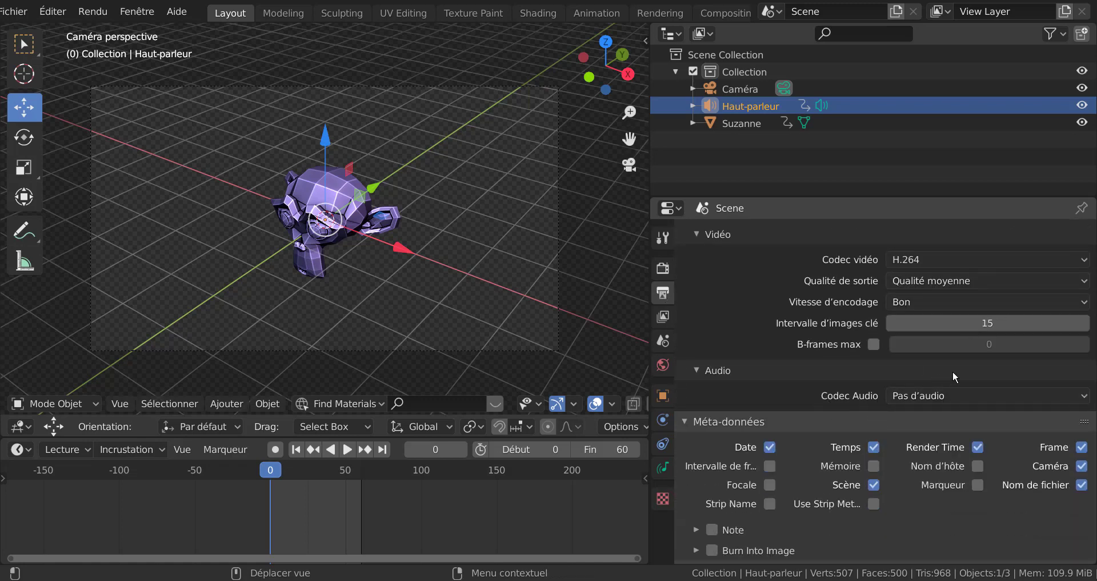
pyautogui.click(976, 393)
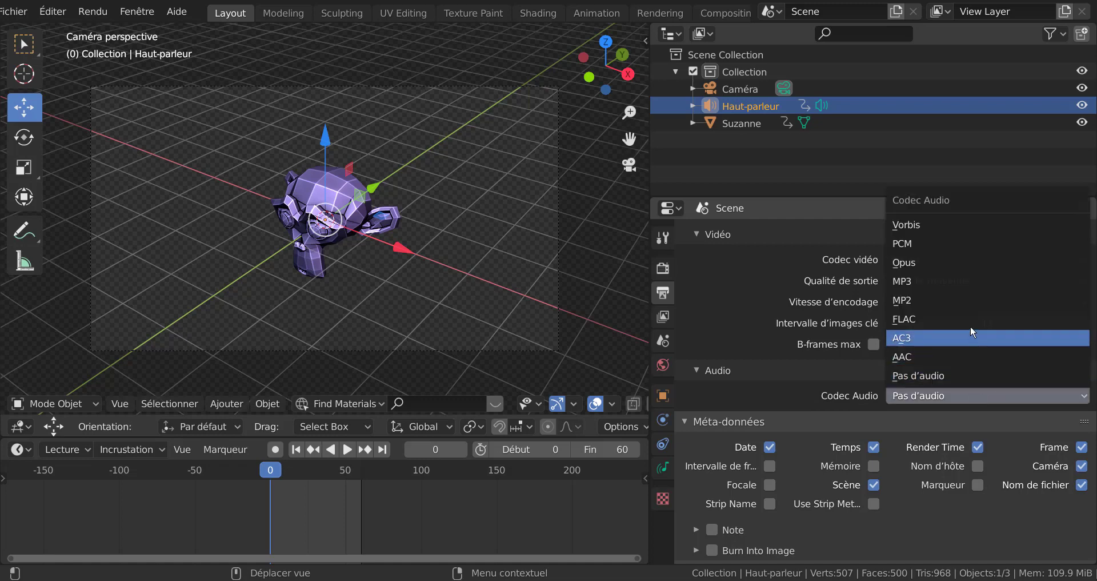
pyautogui.click(965, 283)
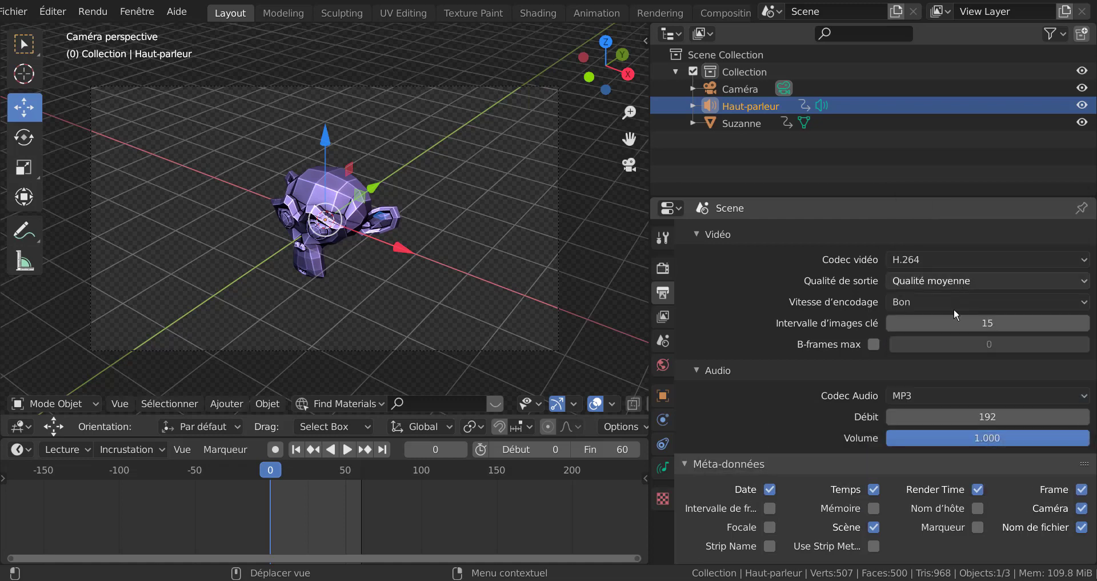
pyautogui.scroll(6, 835, 364)
pyautogui.scroll(6, 811, 337)
pyautogui.scroll(1, 781, 304)
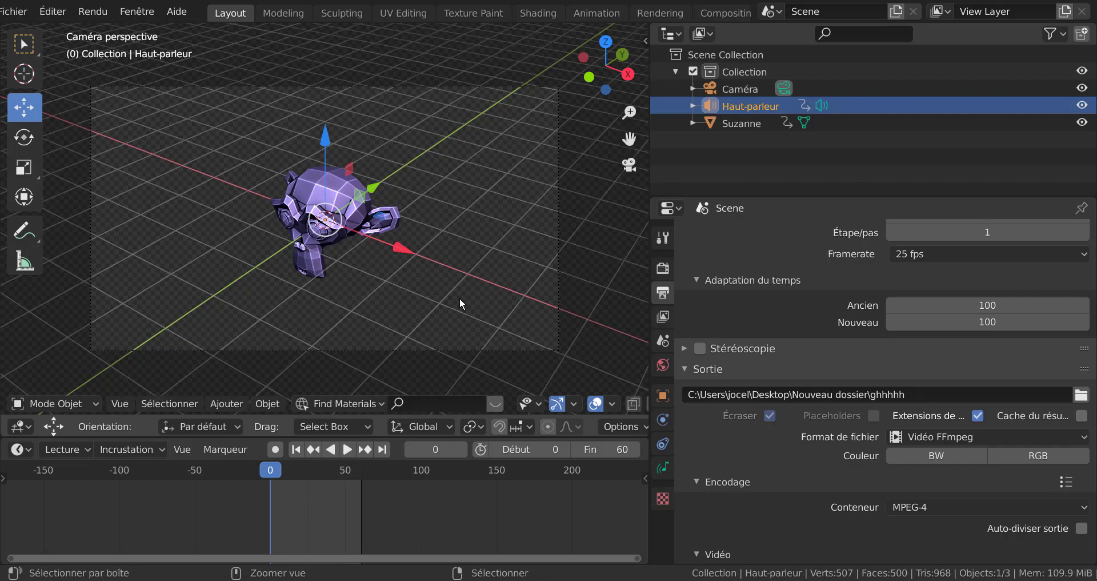
# Render the full animation through frame 60 with Ctrl+F12, then close the Render Result window.
pyautogui.hotkey('ctrl', 'F12')
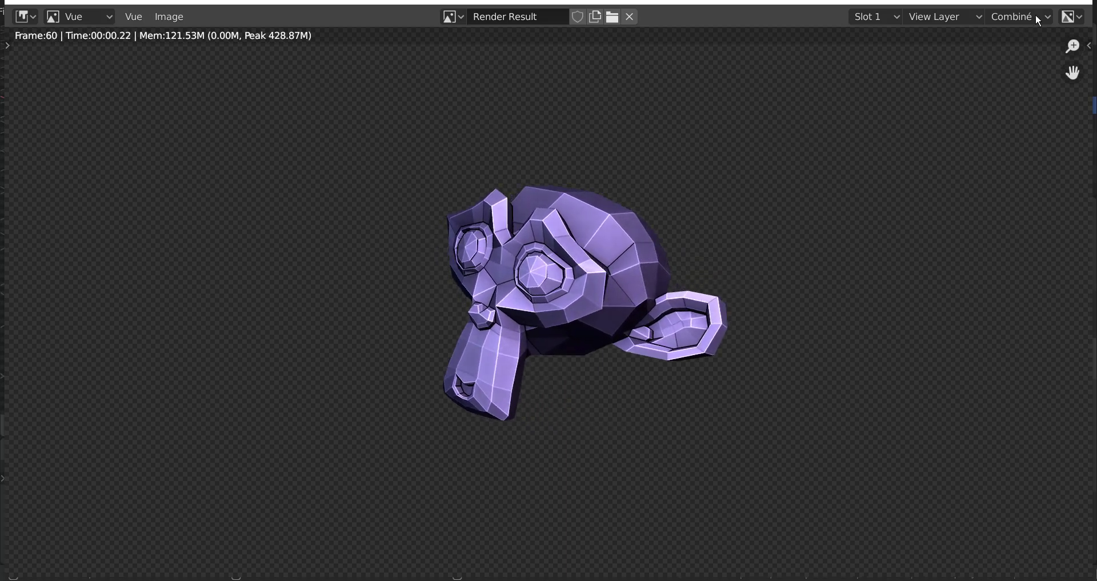
pyautogui.click(1080, 1)
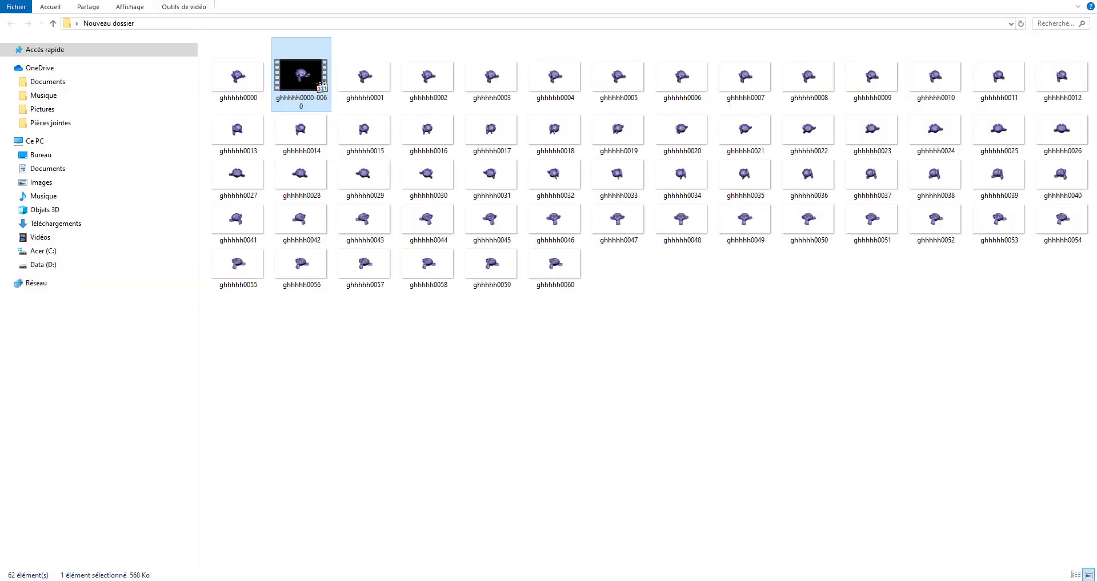
# Play the rendered ghhhhh0000-0060 MP4 from Nouveau dossier, then close the video player.
pyautogui.doubleClick(300, 75)
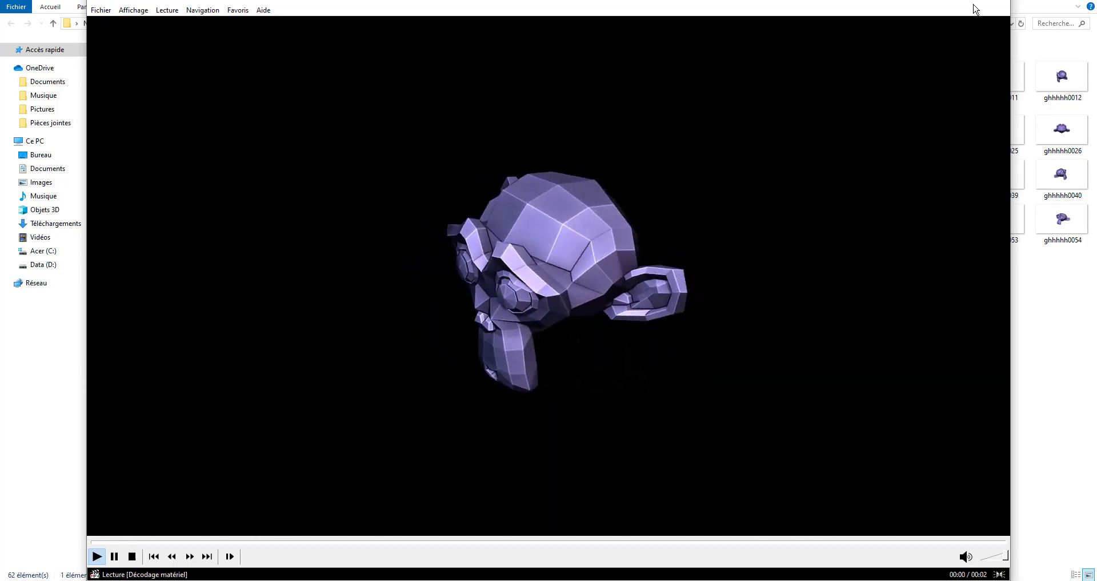
pyautogui.click(1003, 5)
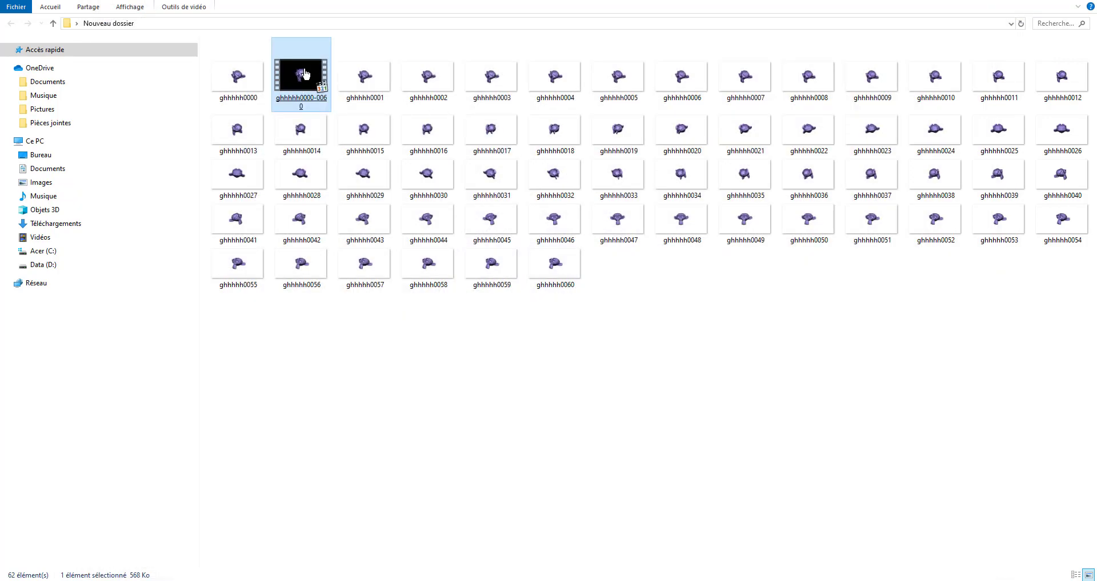
pyautogui.moveTo(299, 86); pyautogui.dragTo(288, 70)
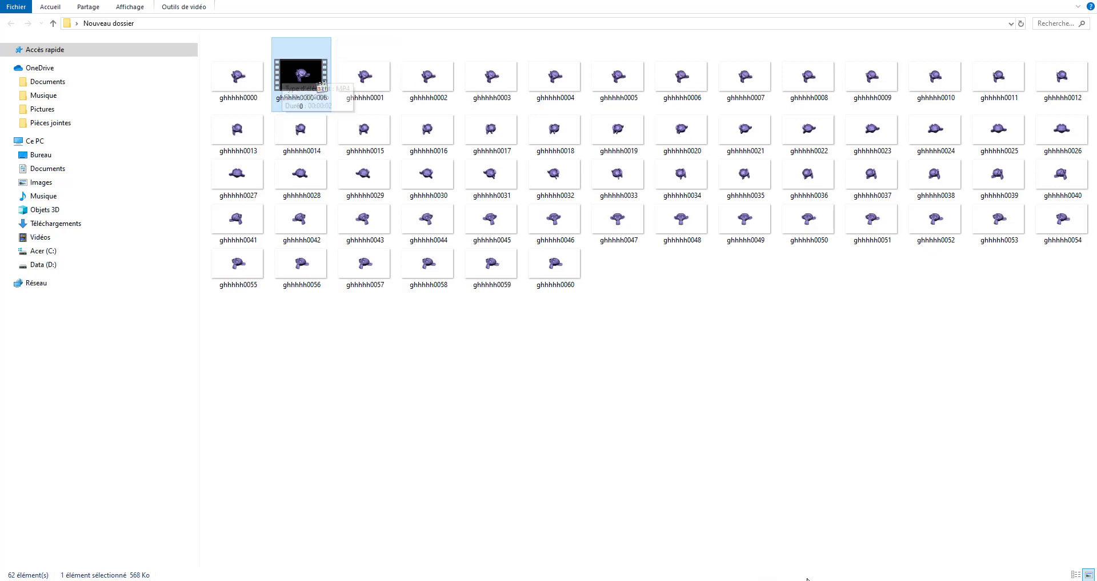
pyautogui.moveTo(823, 573)
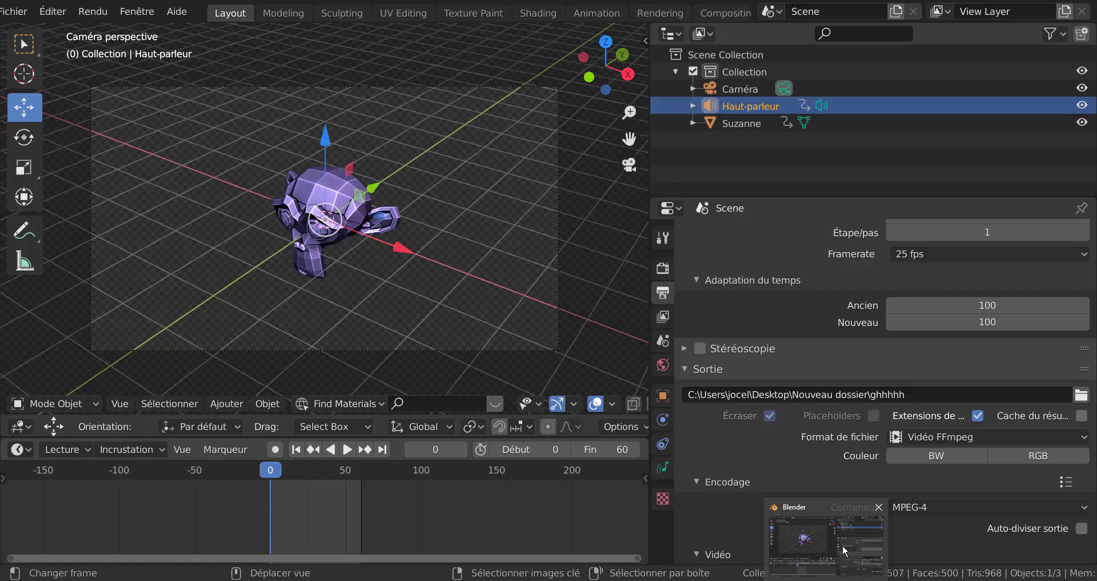
pyautogui.moveTo(824, 529)
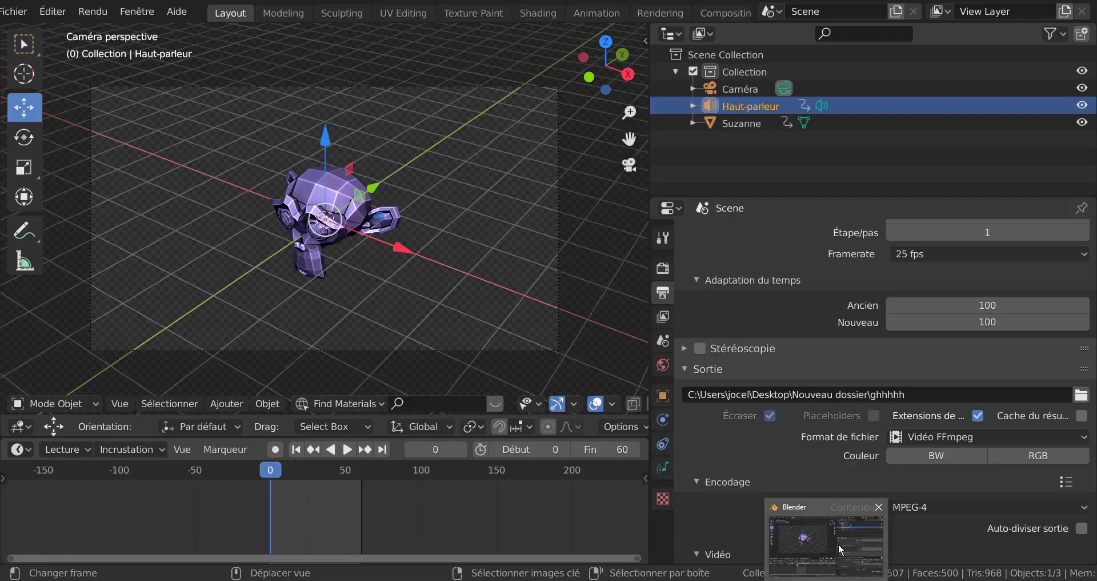
# Back in Blender, review Output properties: FFmpeg video, MPEG-4 container, H.264 medium quality, MP3 audio.
pyautogui.click(840, 551)
pyautogui.scroll(5, 946, 348)
pyautogui.scroll(3, 946, 348)
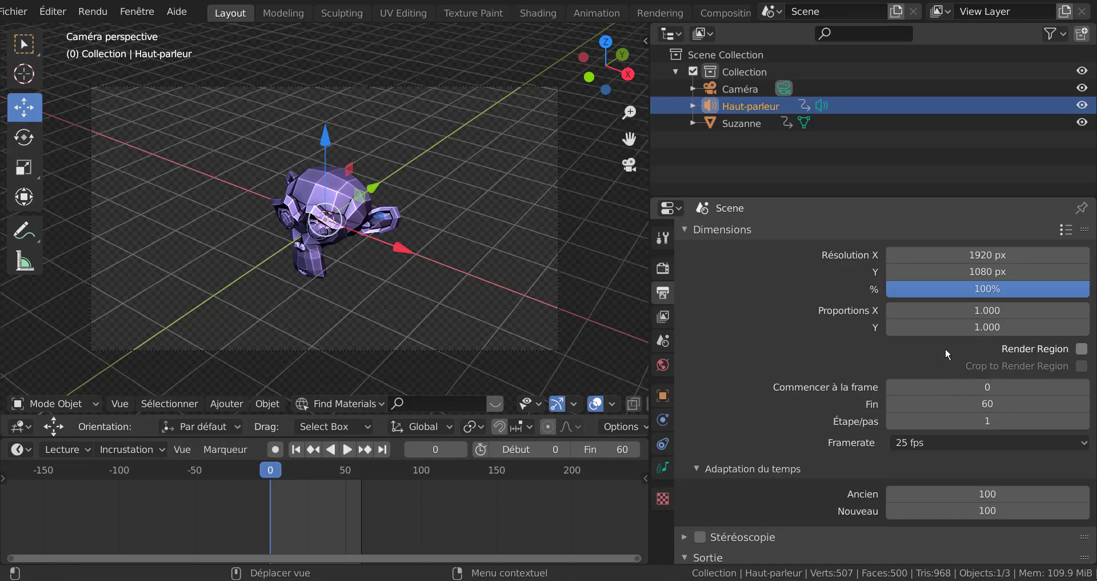
pyautogui.scroll(-5, 946, 348)
pyautogui.scroll(-3, 945, 348)
pyautogui.scroll(-4, 946, 347)
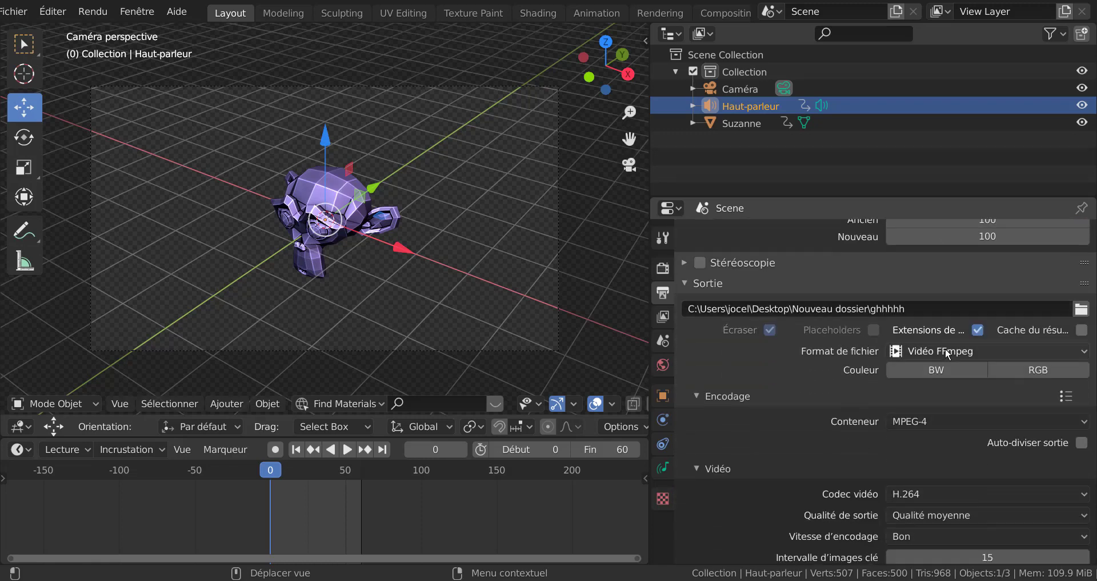
pyautogui.scroll(-3, 948, 361)
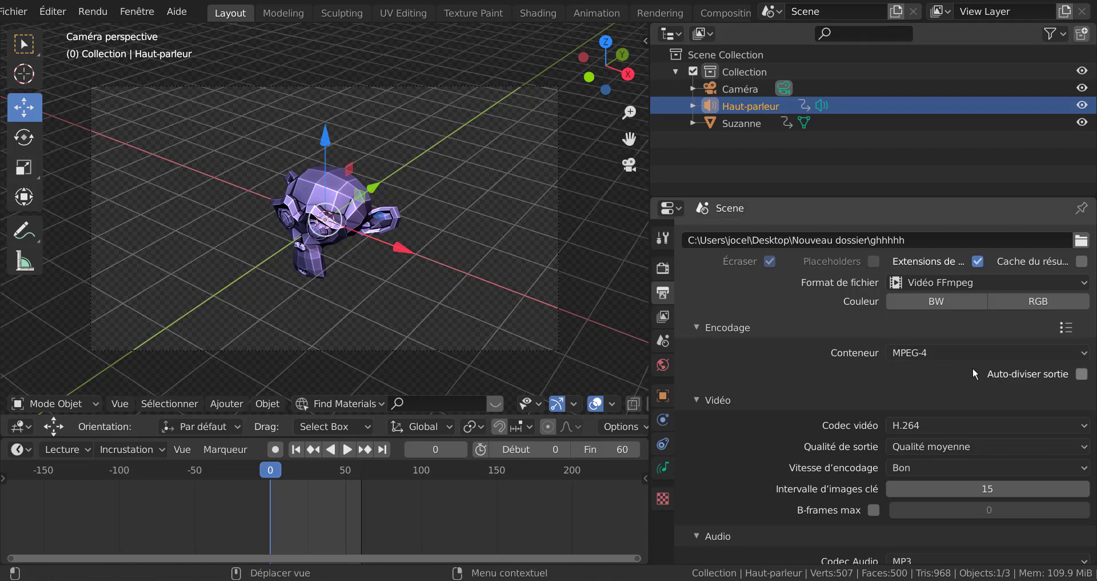
pyautogui.scroll(5, 973, 367)
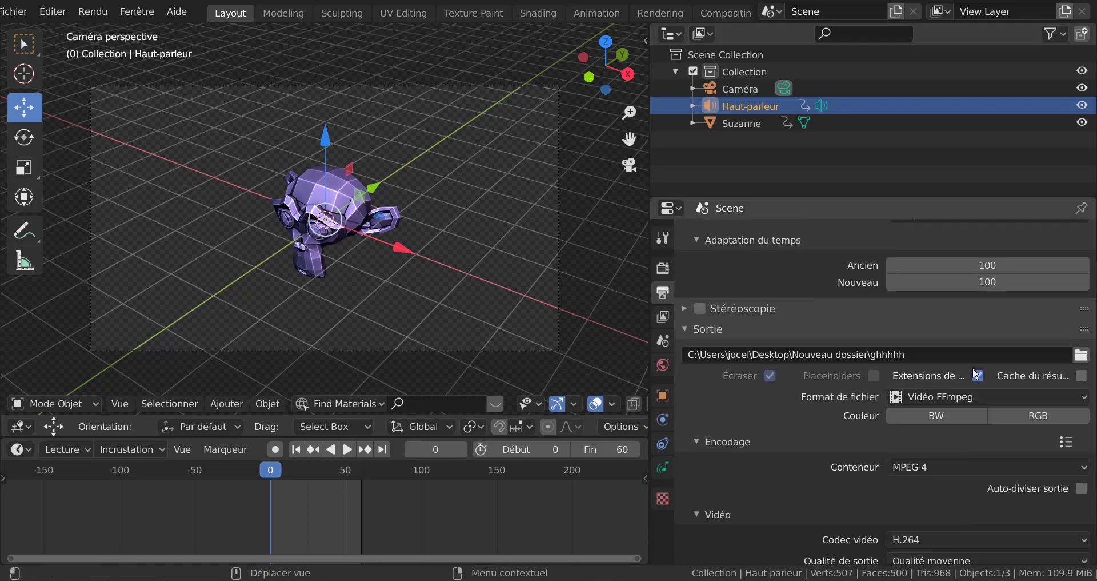
pyautogui.scroll(-4, 976, 372)
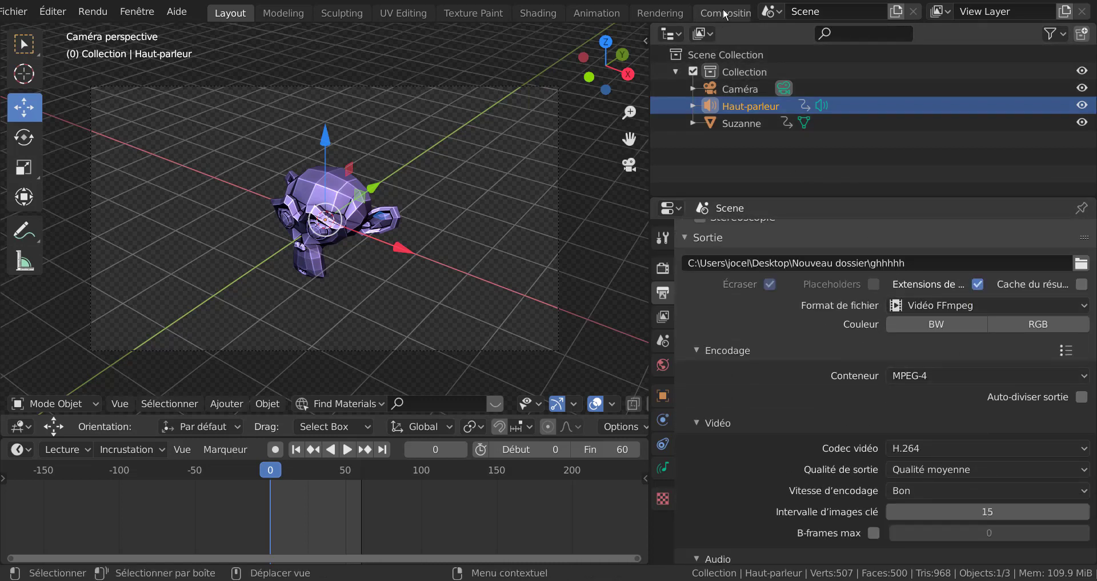
pyautogui.scroll(-4, 725, 15)
pyautogui.scroll(-5, 724, 15)
pyautogui.scroll(-5, 726, 15)
# Add a Video Editing workspace and load ghhhhh0000-0060.mp4 into it as a video strip.
pyautogui.scroll(-5, 729, 14)
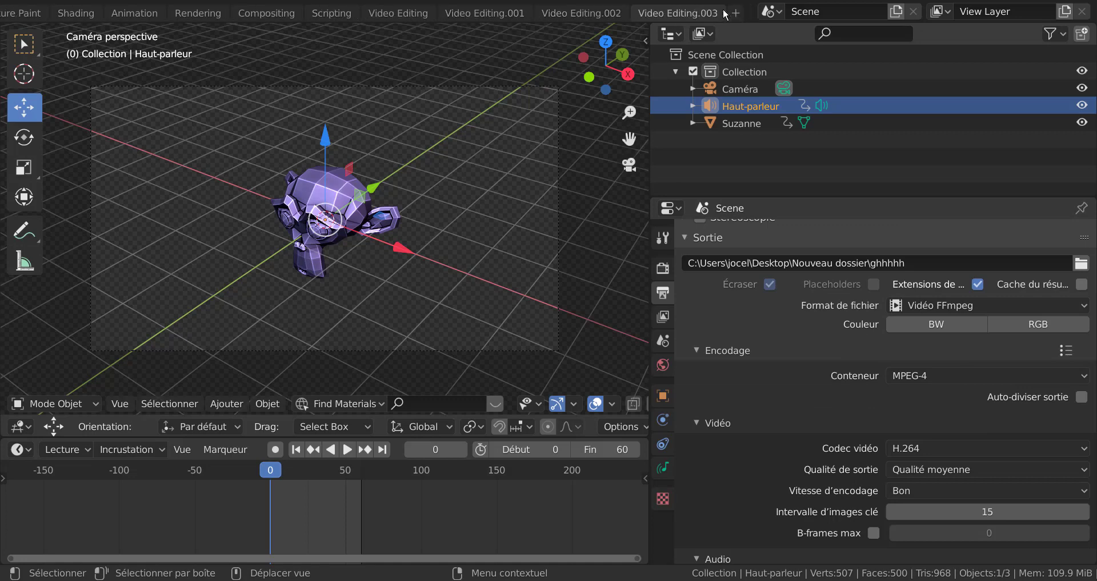
pyautogui.click(732, 14)
pyautogui.moveTo(696, 112)
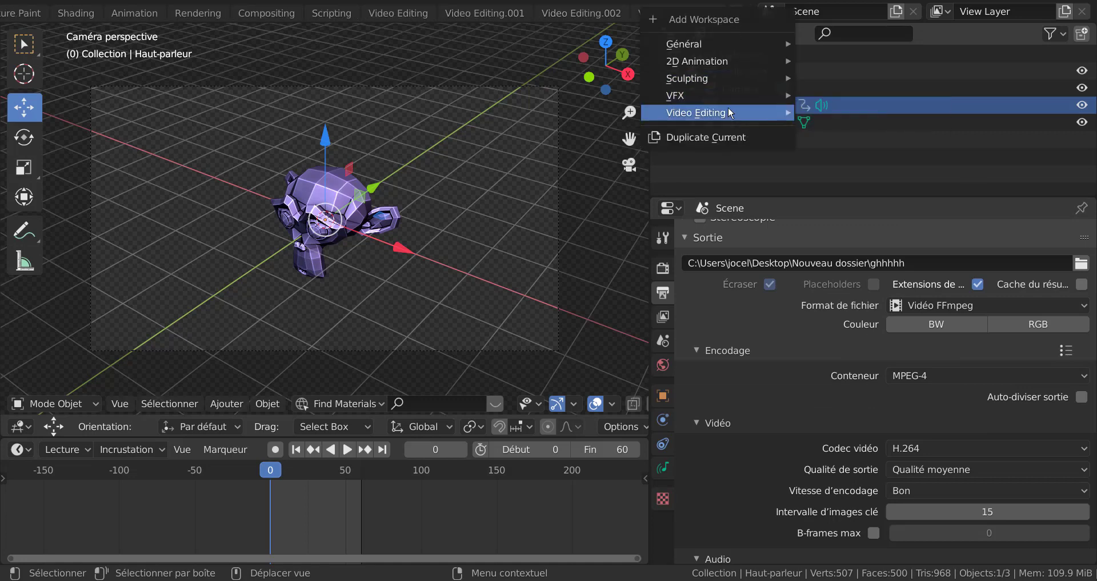
pyautogui.click(850, 128)
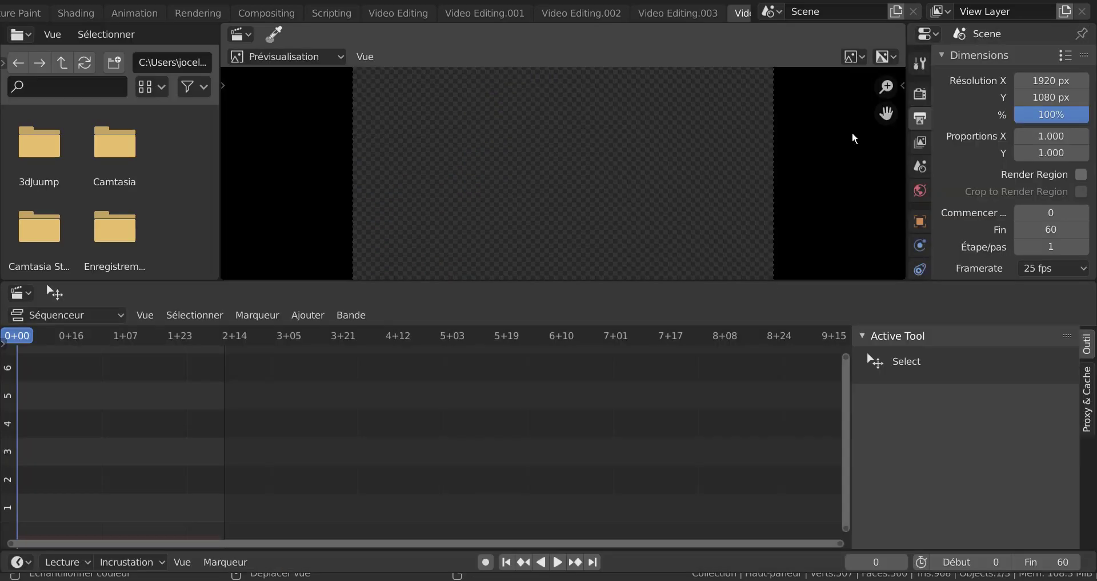
pyautogui.click(303, 315)
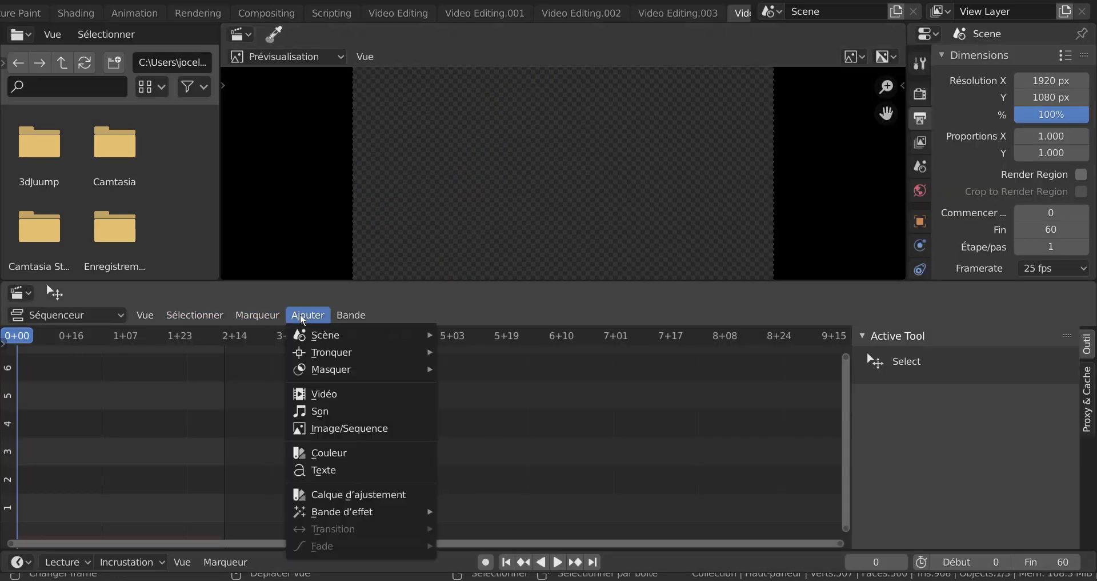
pyautogui.click(325, 394)
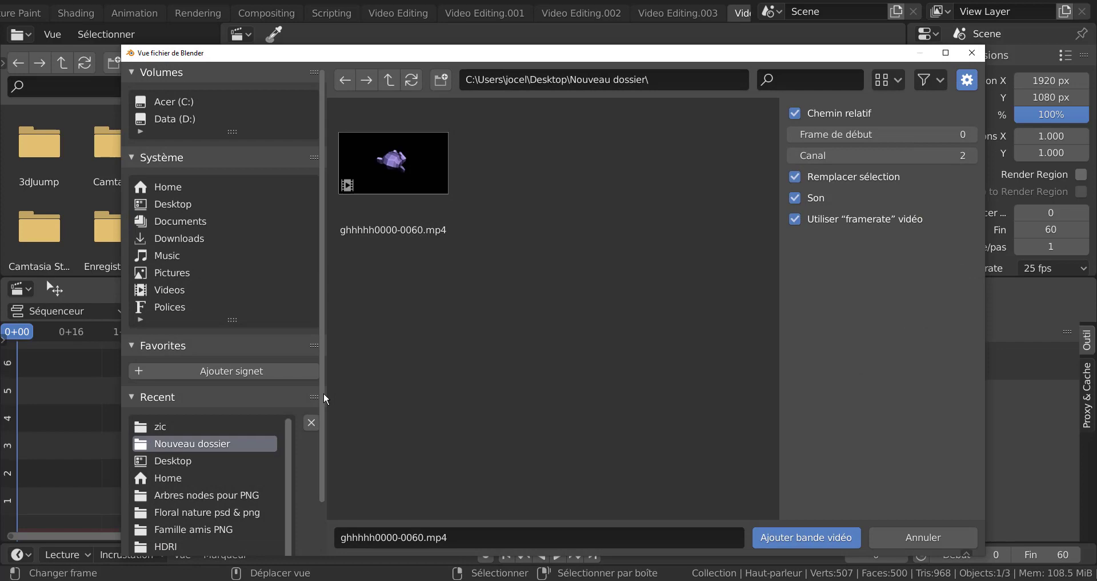
pyautogui.click(382, 148)
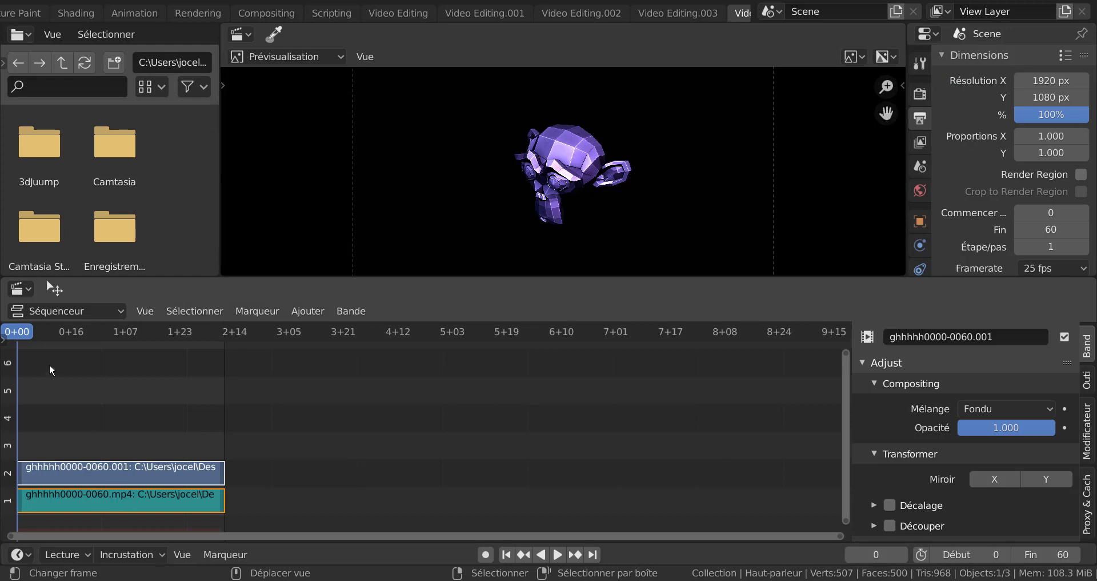
# Scrub the playhead to frame 27, then delete both loaded ghhhhh0000-0060 strips.
pyautogui.moveTo(19, 343); pyautogui.dragTo(109, 337)
pyautogui.scroll(-2, 619, 180)
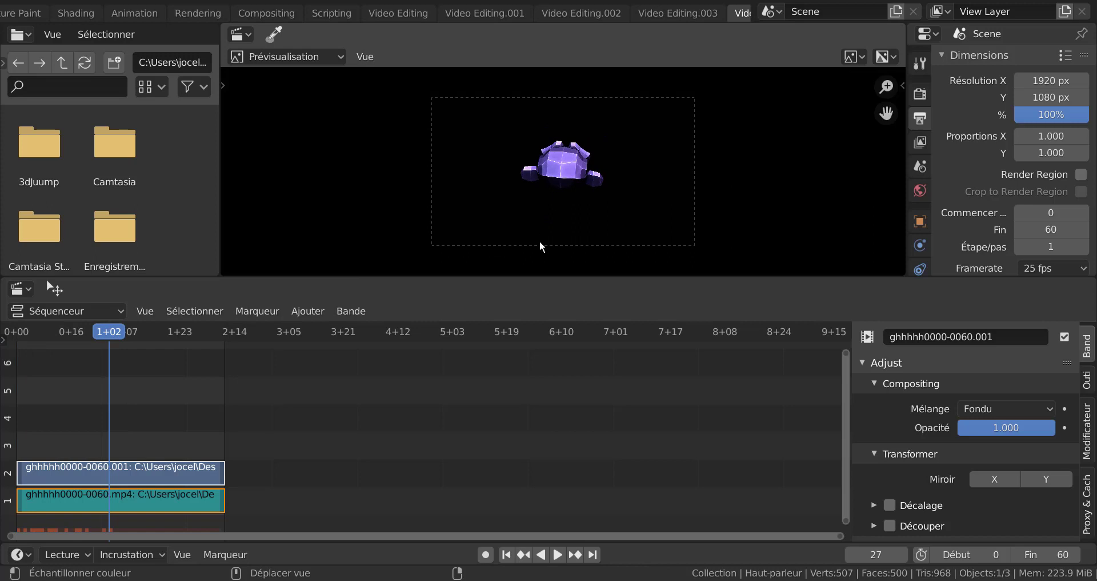
pyautogui.scroll(3, 653, 166)
pyautogui.scroll(-2, 653, 165)
pyautogui.scroll(1, 652, 166)
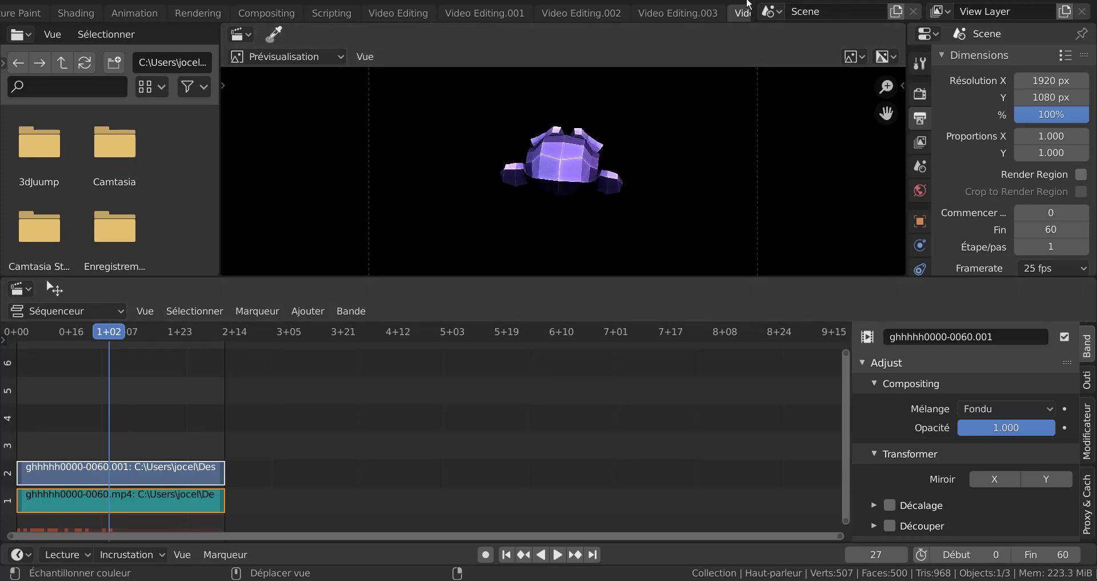
pyautogui.scroll(-3, 745, 11)
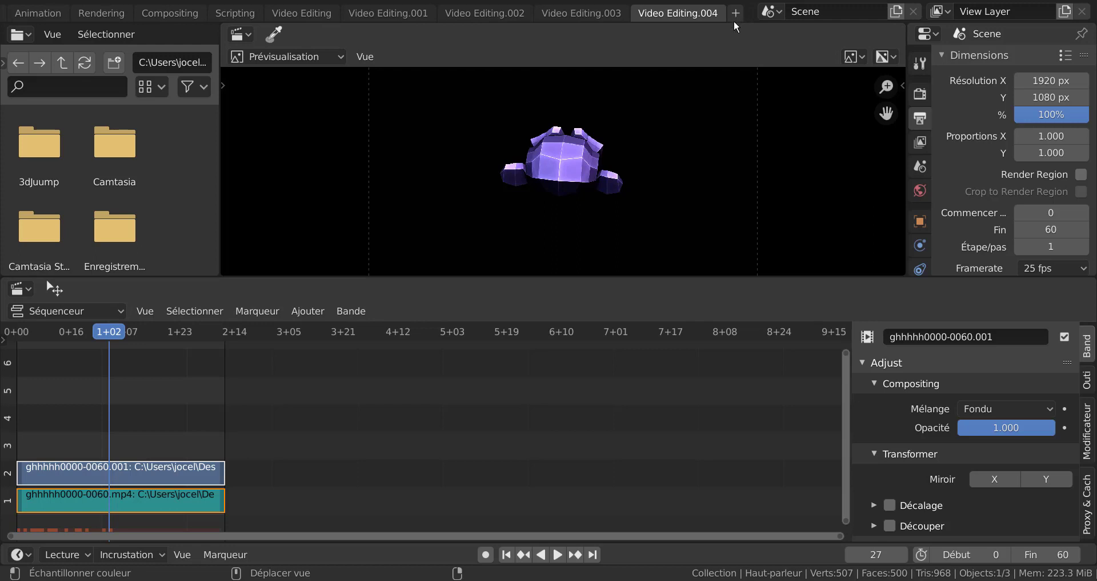
pyautogui.press('x')
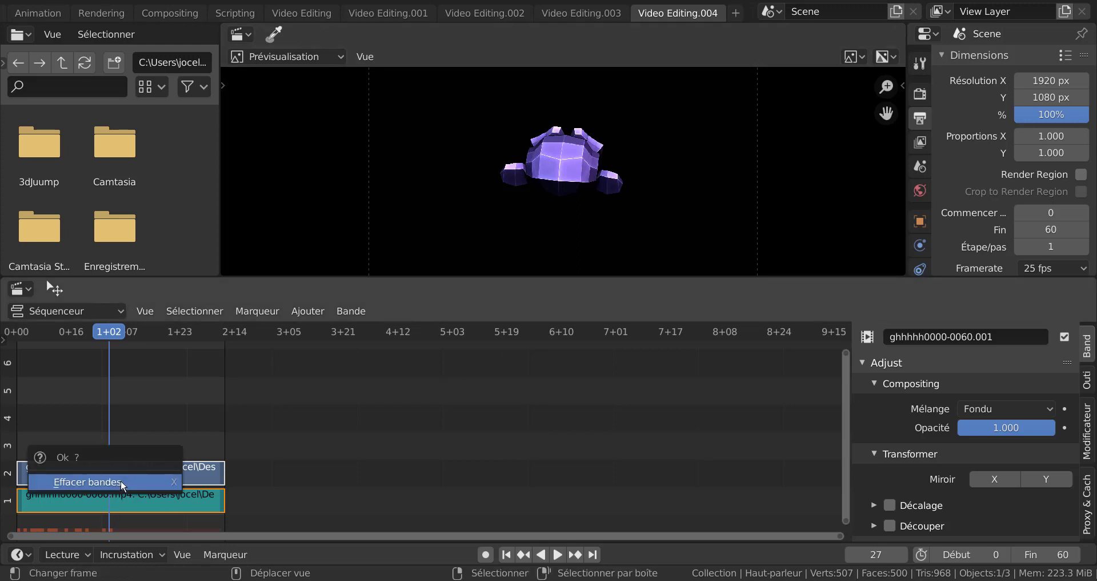
pyautogui.click(121, 479)
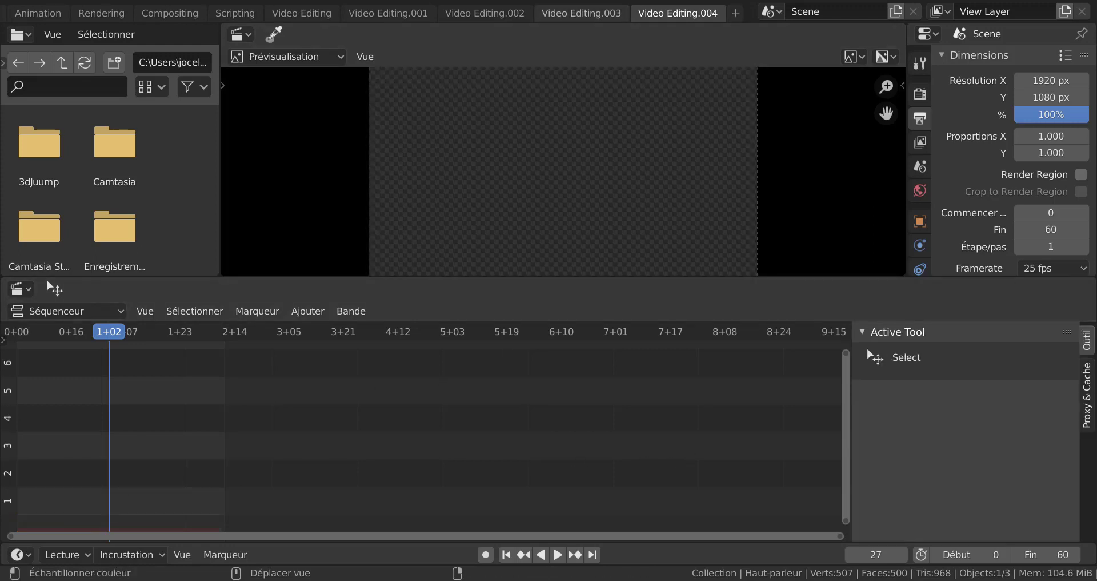
# Switch back to the Layout workspace.
pyautogui.scroll(3, 159, 16)
pyautogui.scroll(2, 161, 12)
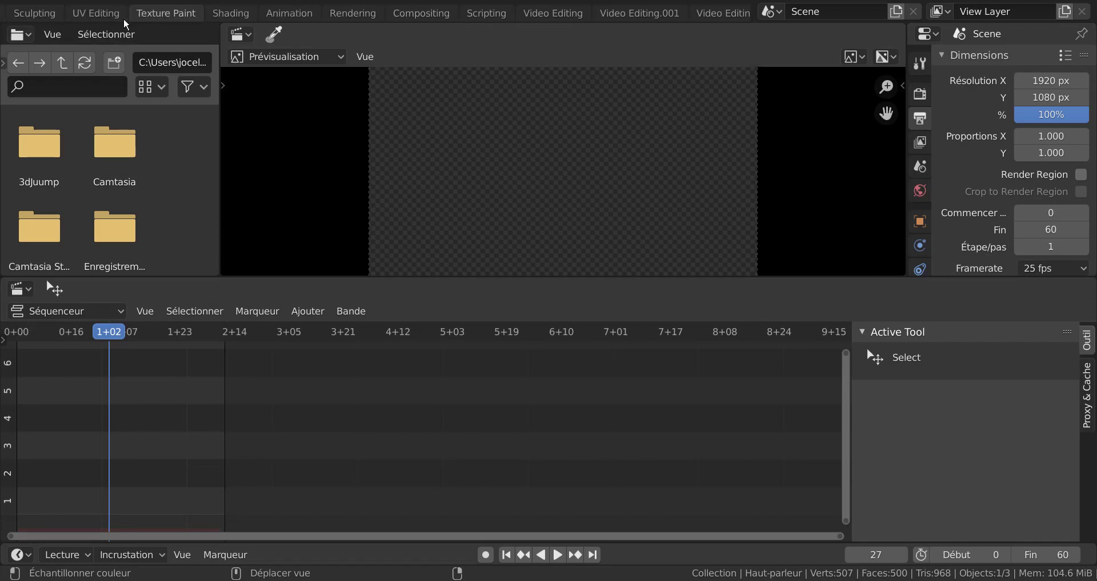
pyautogui.scroll(3, 160, 6)
pyautogui.scroll(3, 188, 11)
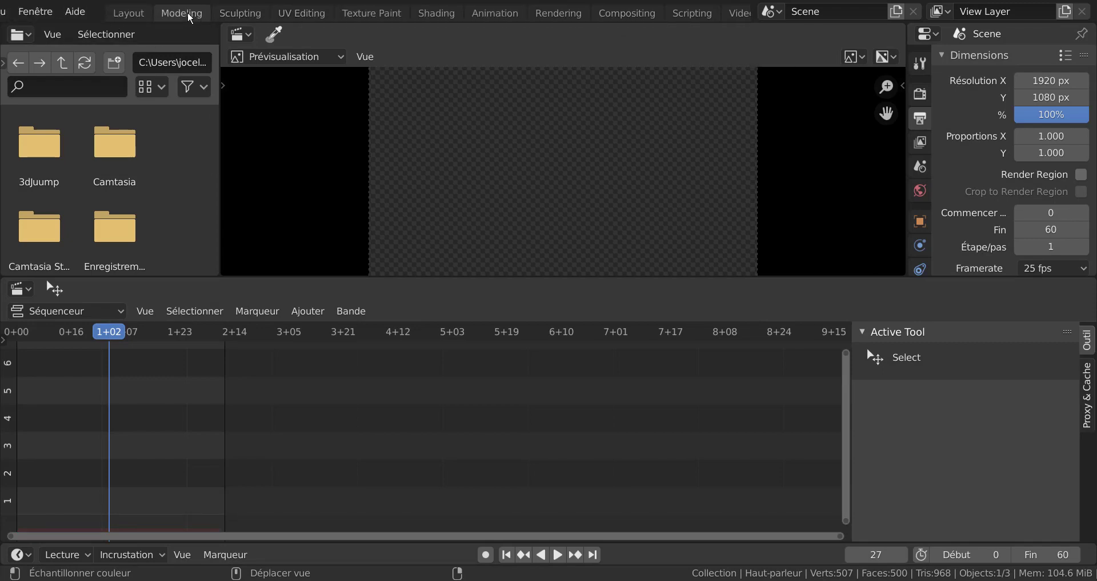
pyautogui.click(124, 13)
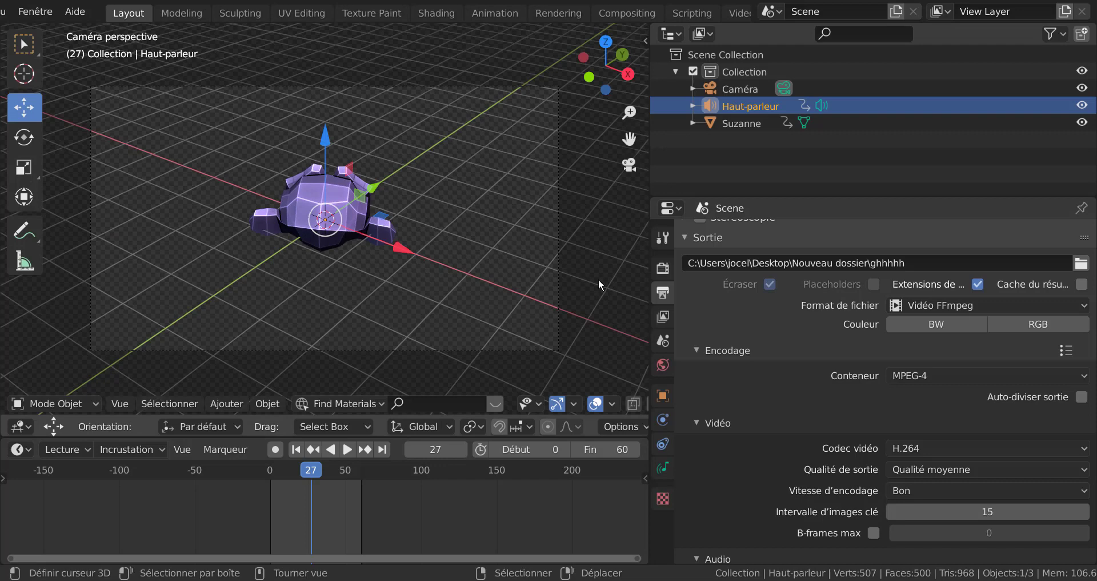
pyautogui.scroll(-2, 774, 382)
pyautogui.scroll(-1, 777, 383)
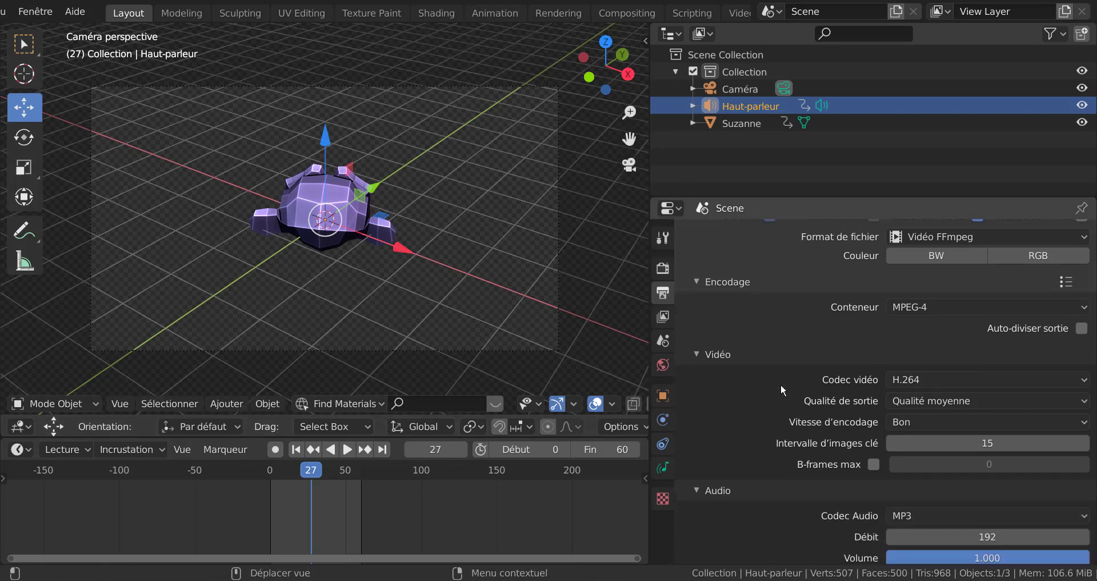
pyautogui.scroll(-4, 783, 383)
pyautogui.scroll(-4, 786, 383)
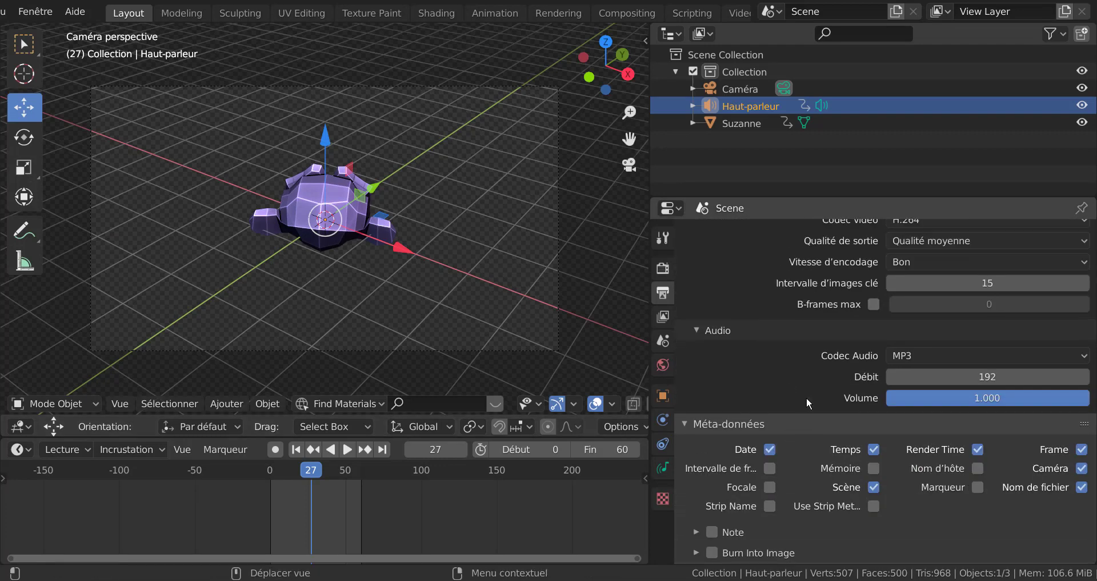
pyautogui.scroll(2, 790, 403)
pyautogui.scroll(3, 777, 405)
pyautogui.scroll(2, 767, 406)
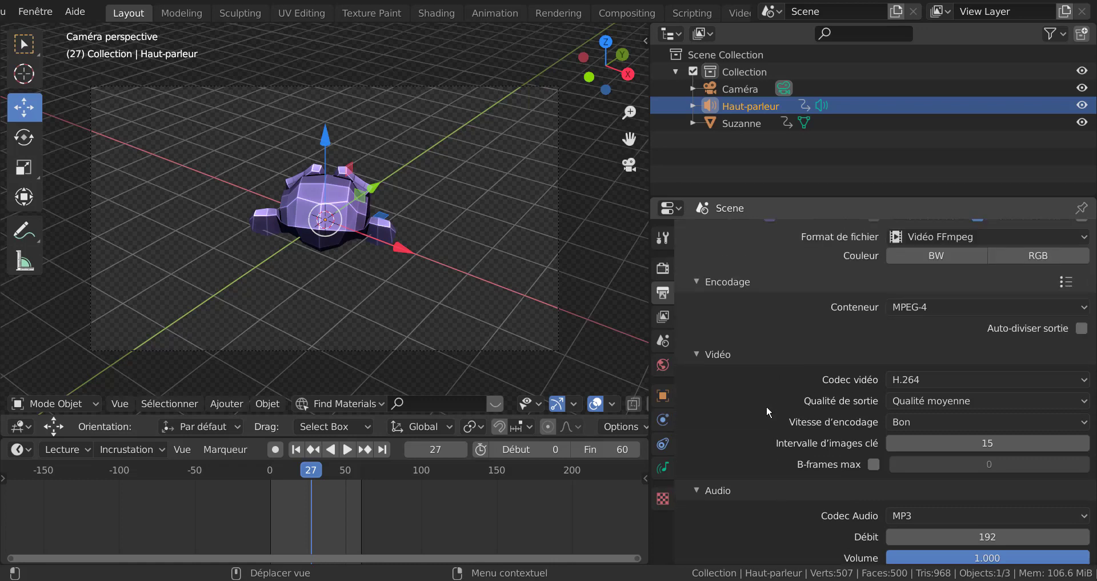
pyautogui.scroll(2, 767, 406)
pyautogui.scroll(2, 766, 405)
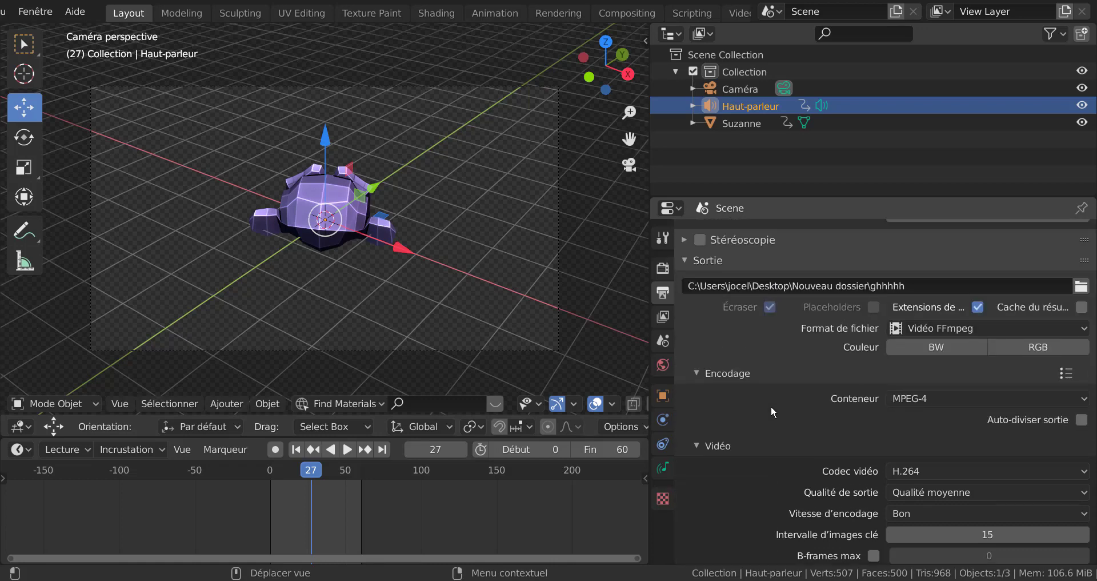
pyautogui.scroll(2, 773, 407)
pyautogui.scroll(3, 784, 407)
pyautogui.scroll(1, 786, 409)
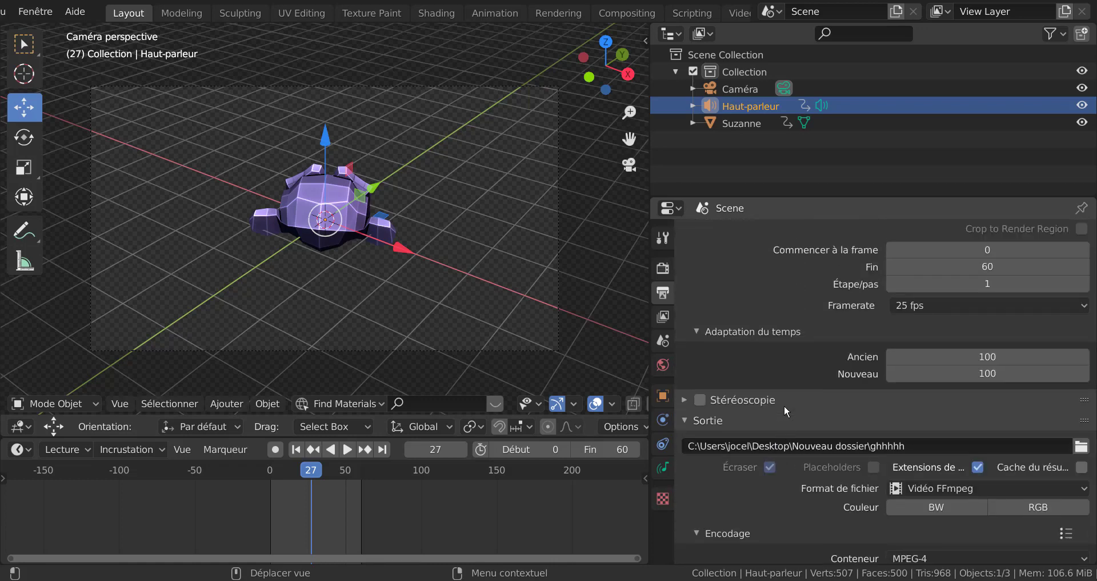
pyautogui.scroll(2, 784, 404)
pyautogui.scroll(2, 785, 405)
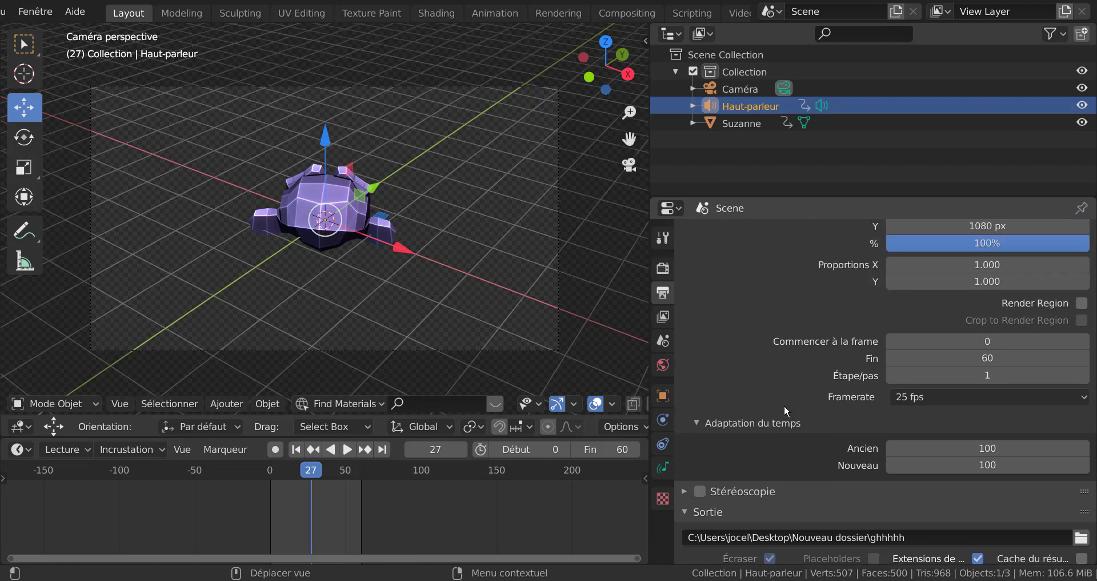
pyautogui.scroll(-5, 785, 405)
pyautogui.scroll(-4, 784, 404)
pyautogui.scroll(-3, 784, 405)
pyautogui.scroll(-5, 784, 405)
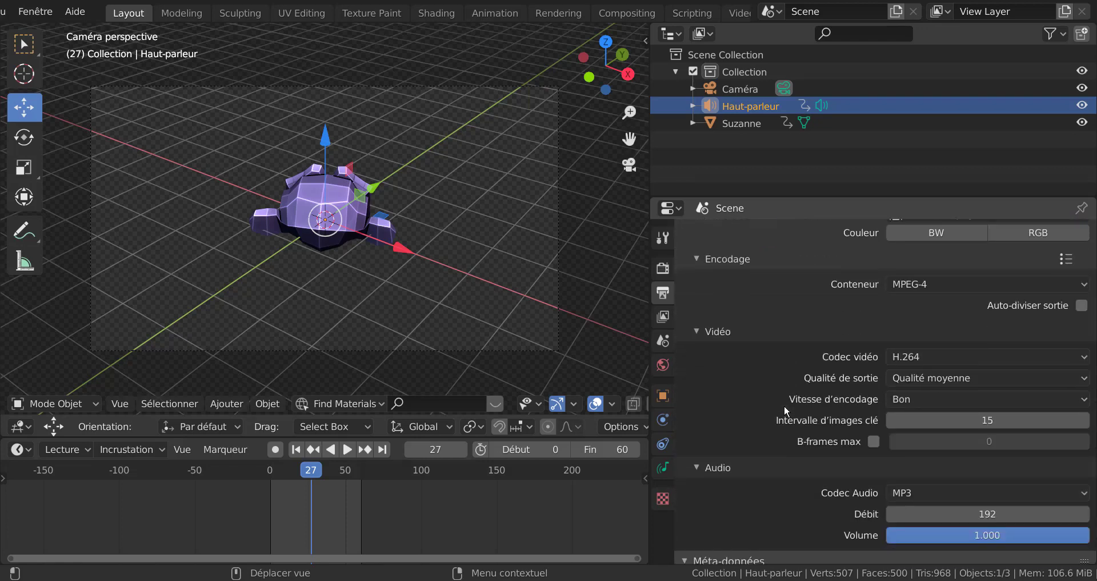
pyautogui.scroll(-5, 784, 404)
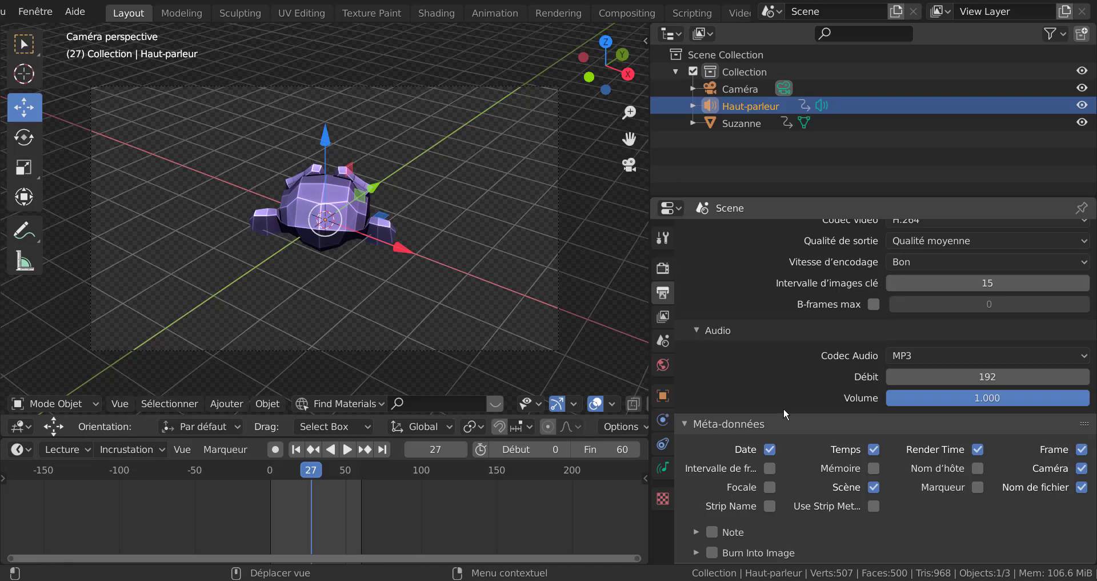
pyautogui.scroll(5, 784, 407)
pyautogui.scroll(7, 784, 407)
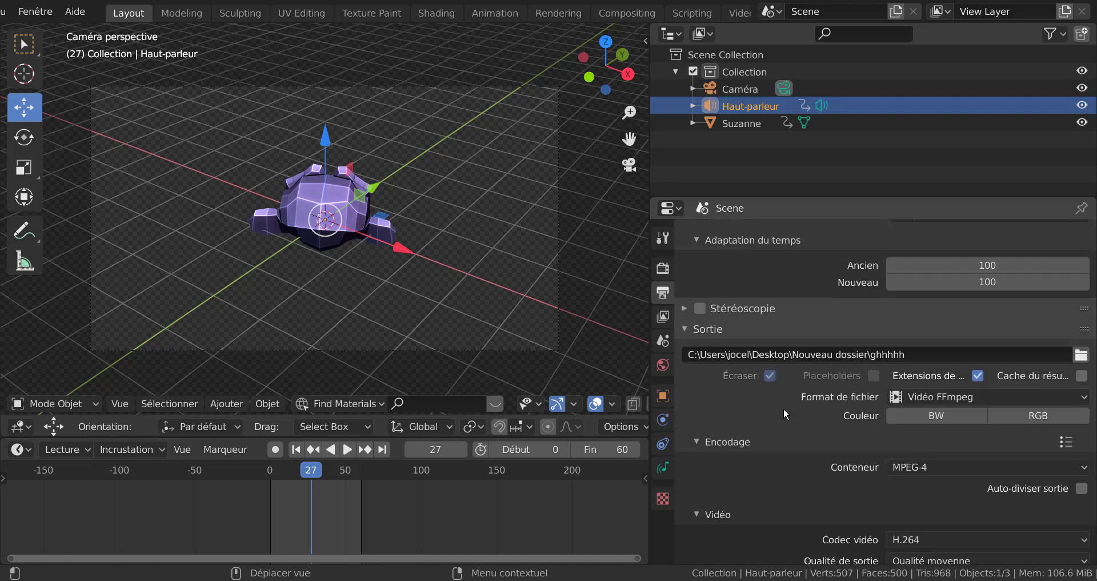
pyautogui.scroll(5, 789, 402)
pyautogui.scroll(2, 790, 397)
pyautogui.scroll(3, 790, 395)
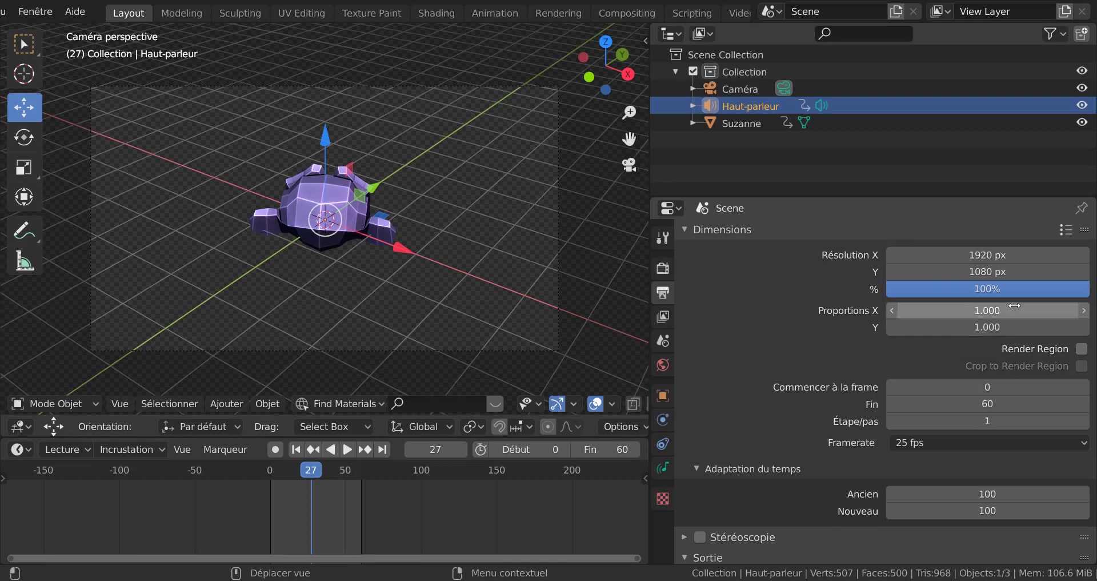
pyautogui.scroll(-4, 811, 363)
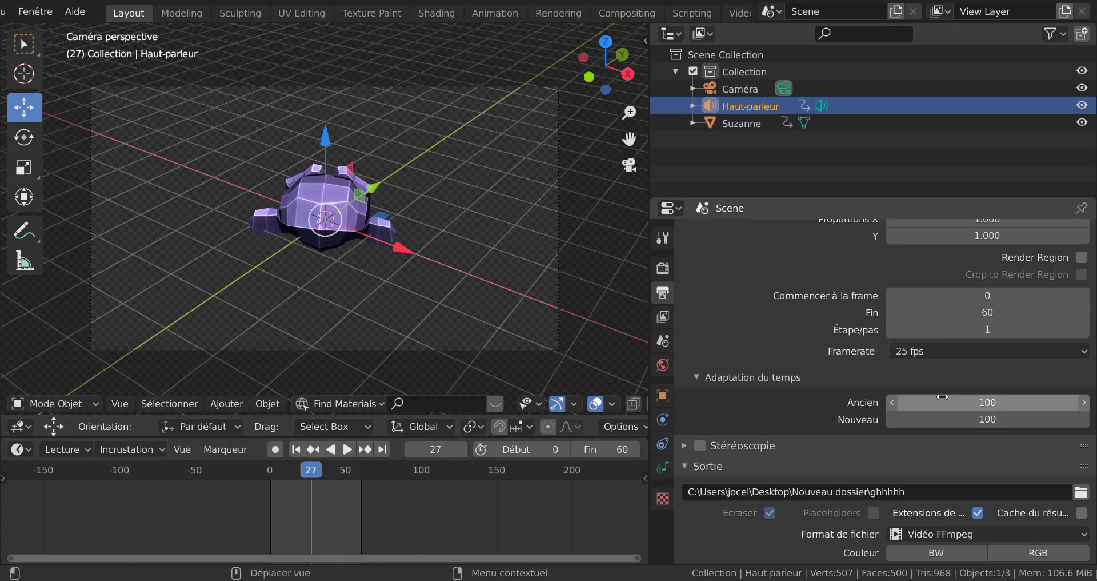
# Set Frame Step to 5, move the playhead to frame 0, and render the animation with Ctrl+F12.
pyautogui.moveTo(985, 329); pyautogui.dragTo(1029, 330)
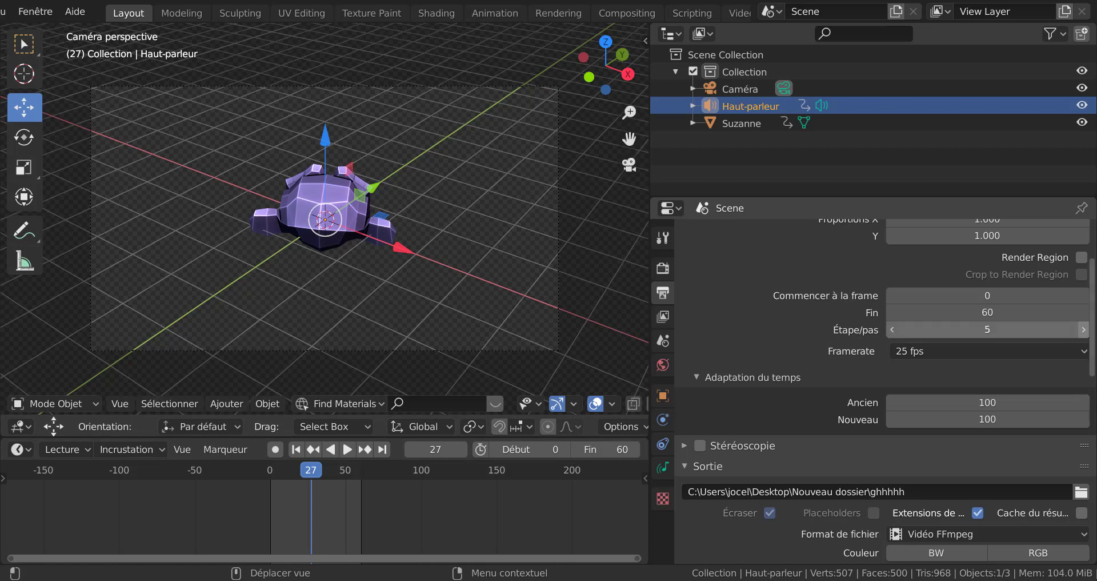
pyautogui.click(893, 330)
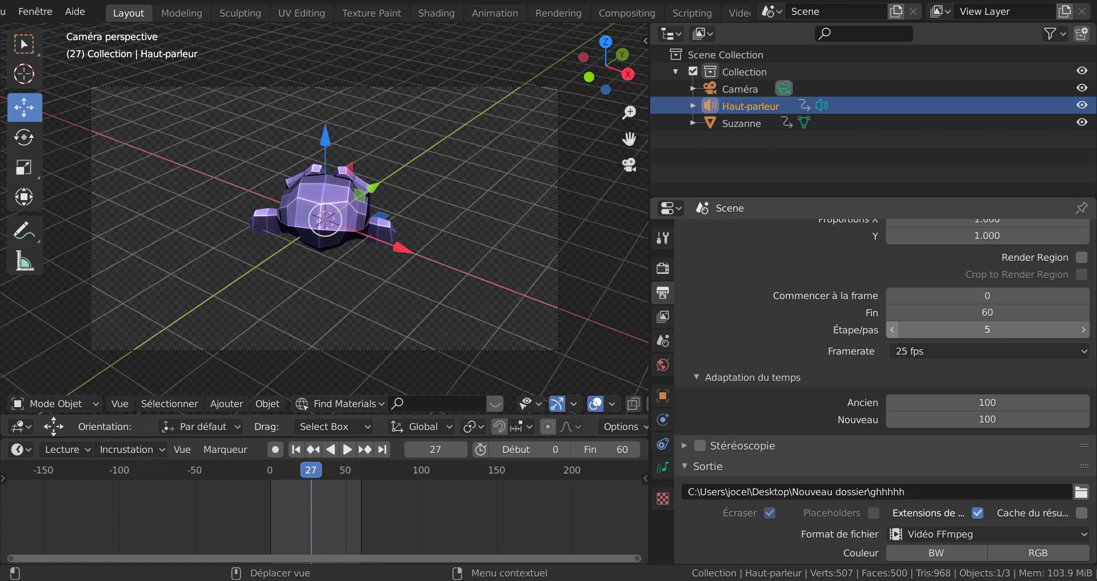
pyautogui.moveTo(298, 481); pyautogui.dragTo(246, 481)
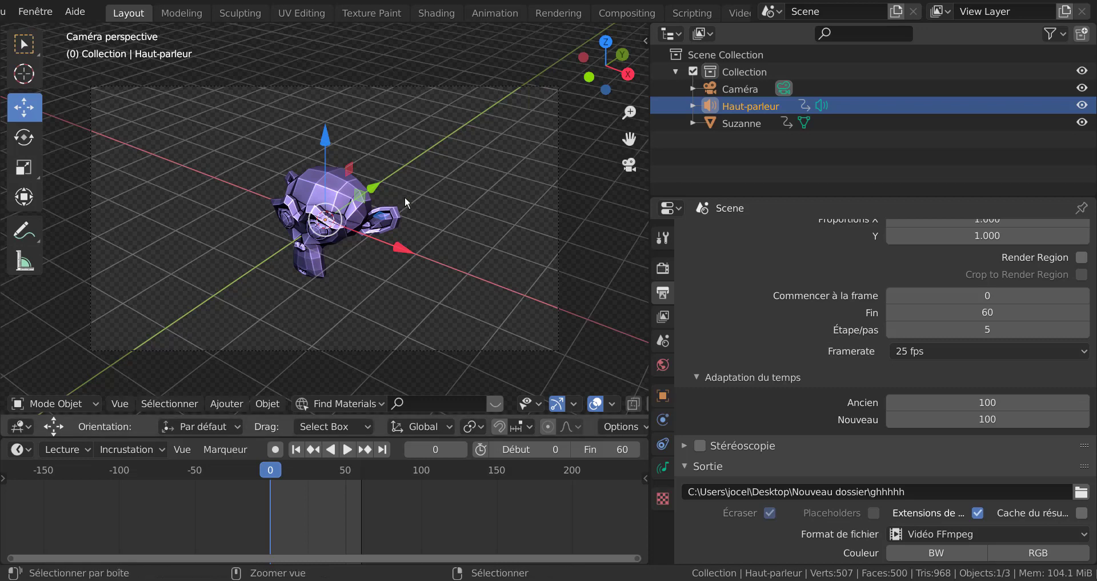
pyautogui.hotkey('ctrl', 'F12')
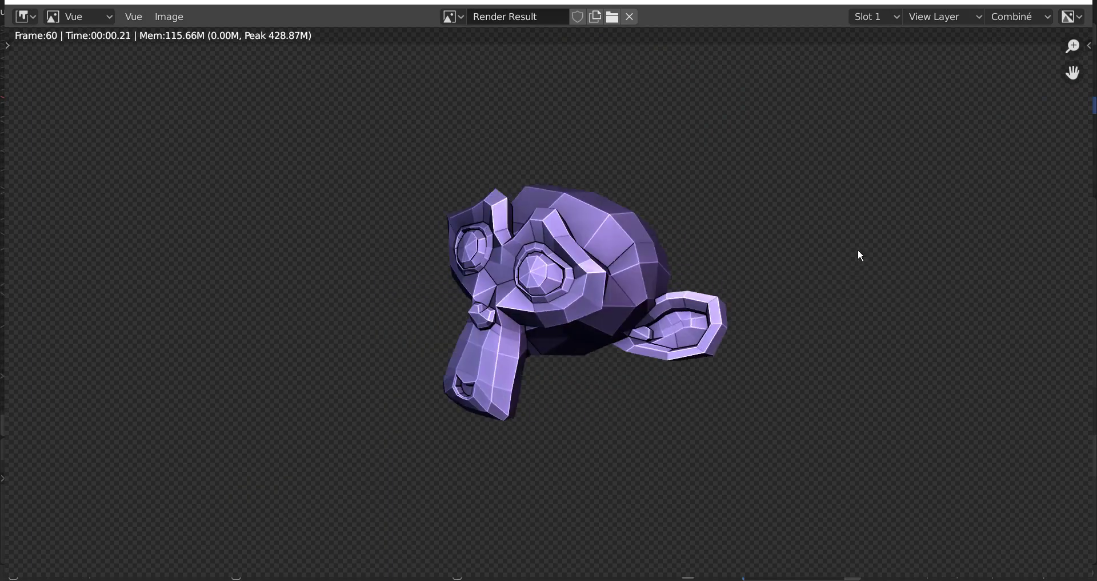
pyautogui.click(1083, 3)
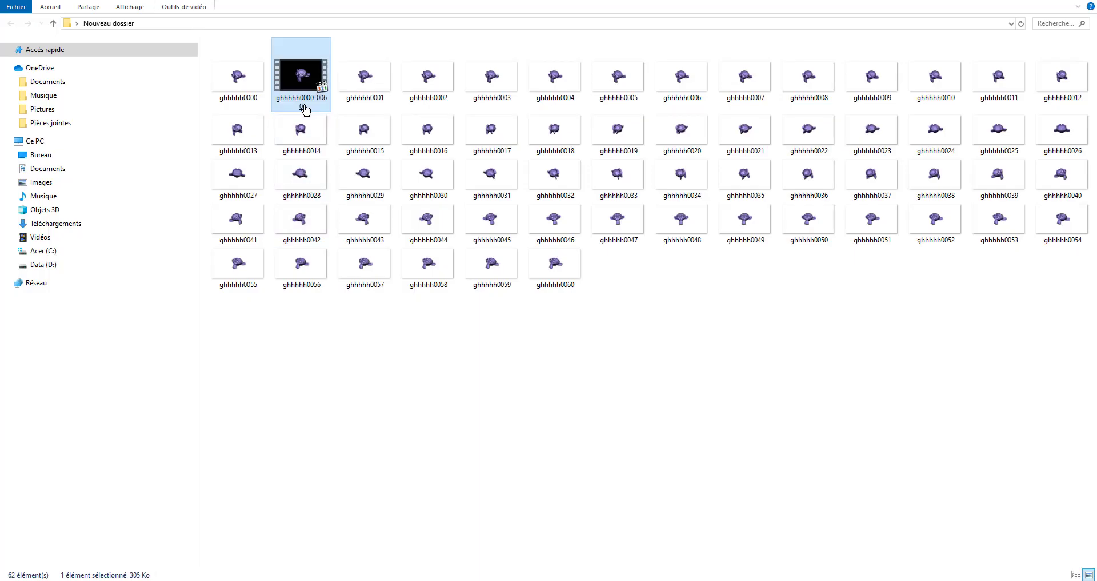
# Play the frame-step-5 ghhhhh0000-0060.mp4, close the player, and return to Blender.
pyautogui.doubleClick(304, 80)
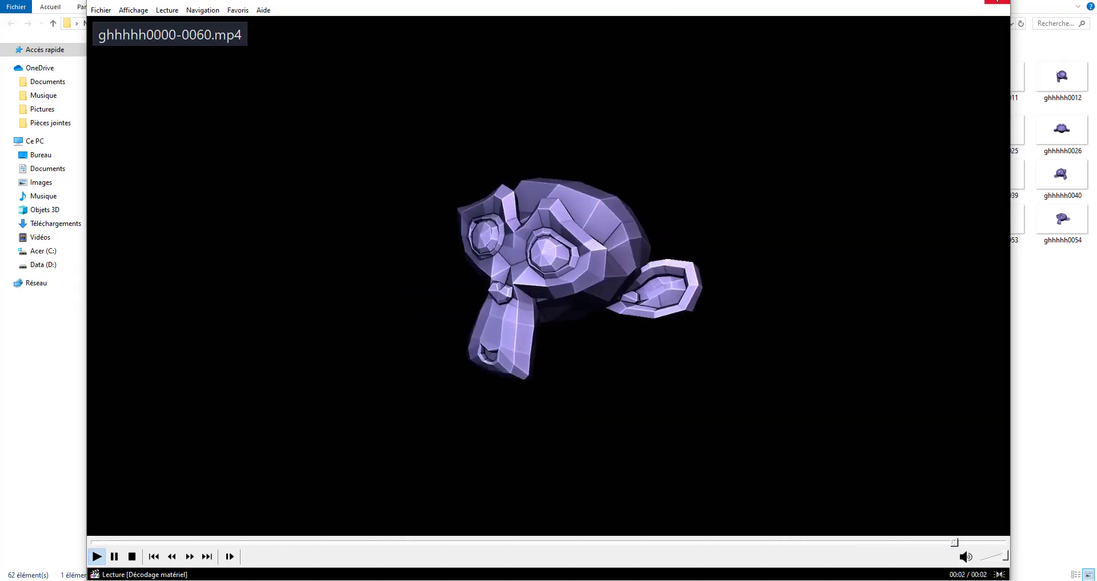
pyautogui.click(998, 2)
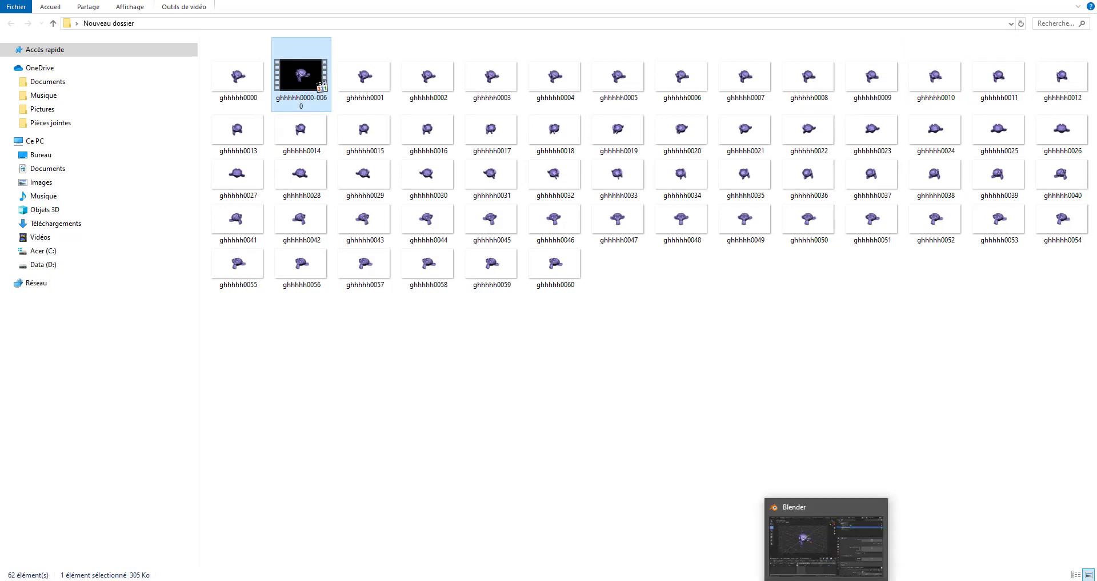
pyautogui.click(817, 559)
pyautogui.scroll(-2, 808, 427)
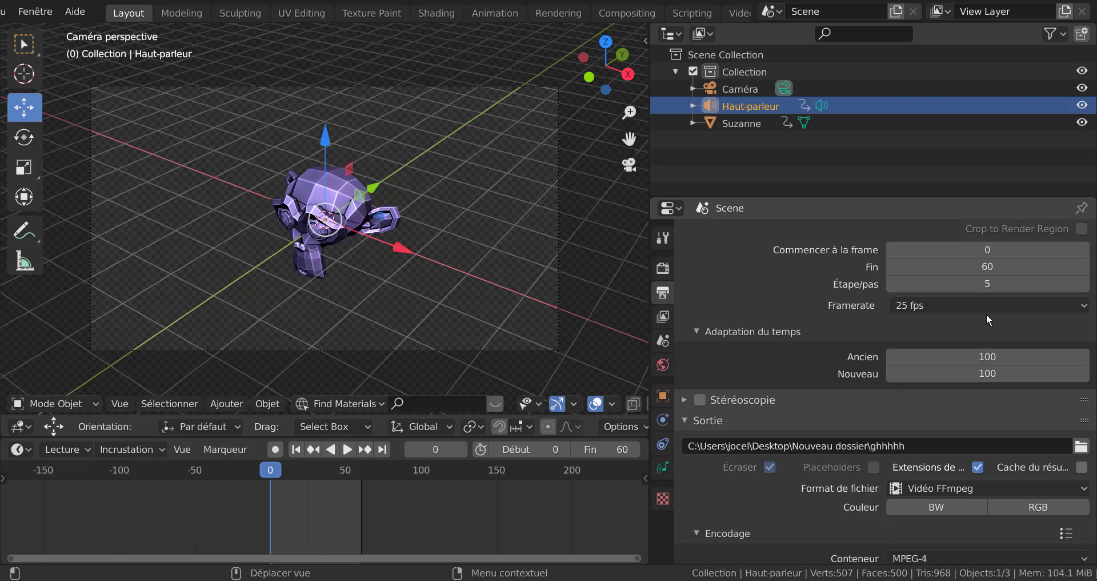
pyautogui.scroll(-4, 973, 382)
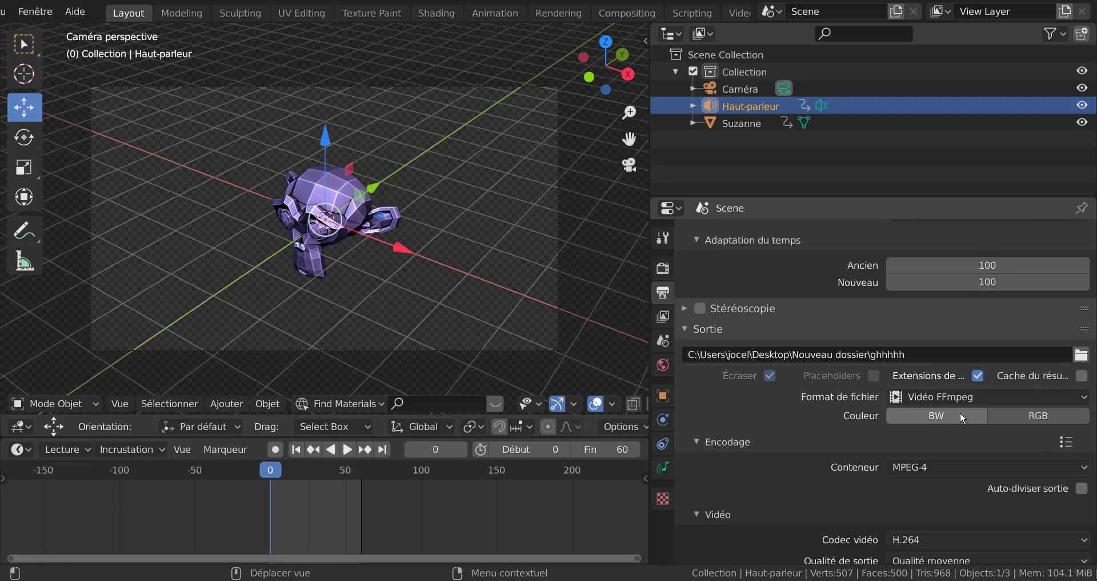
pyautogui.scroll(4, 961, 416)
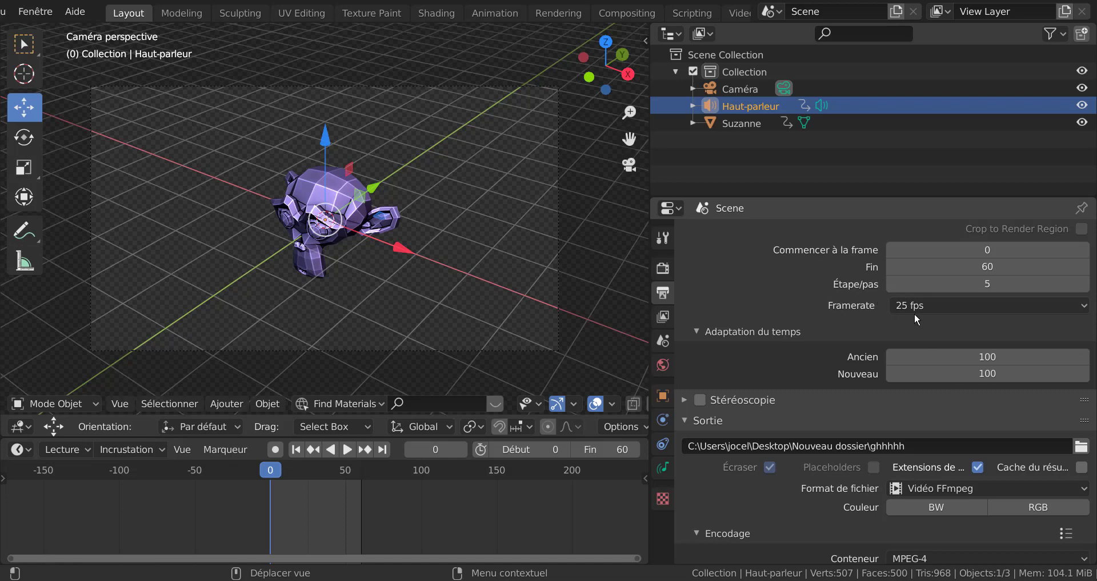
pyautogui.click(982, 307)
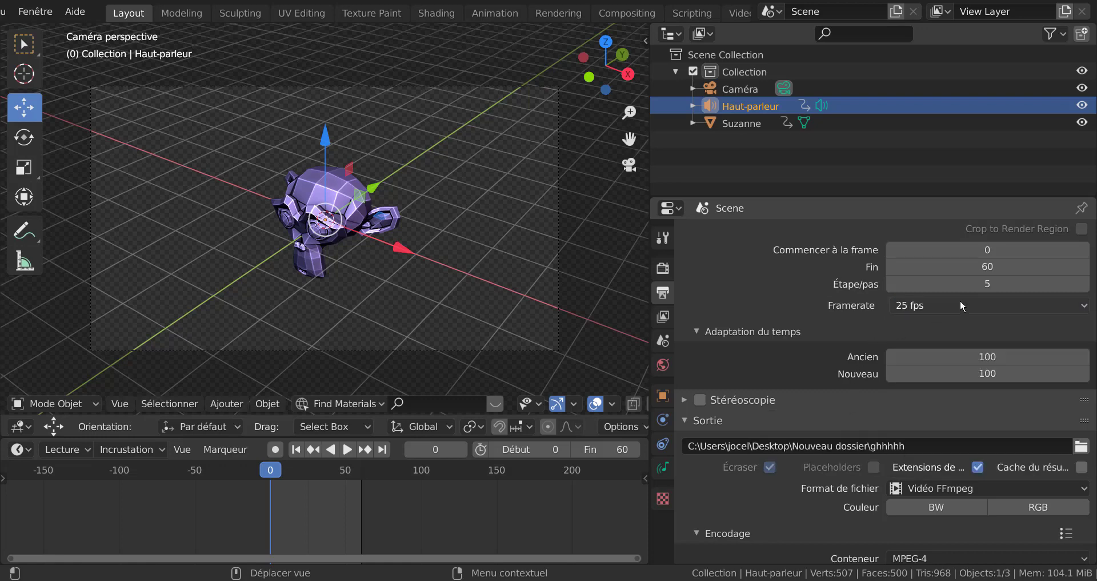
pyautogui.click(960, 306)
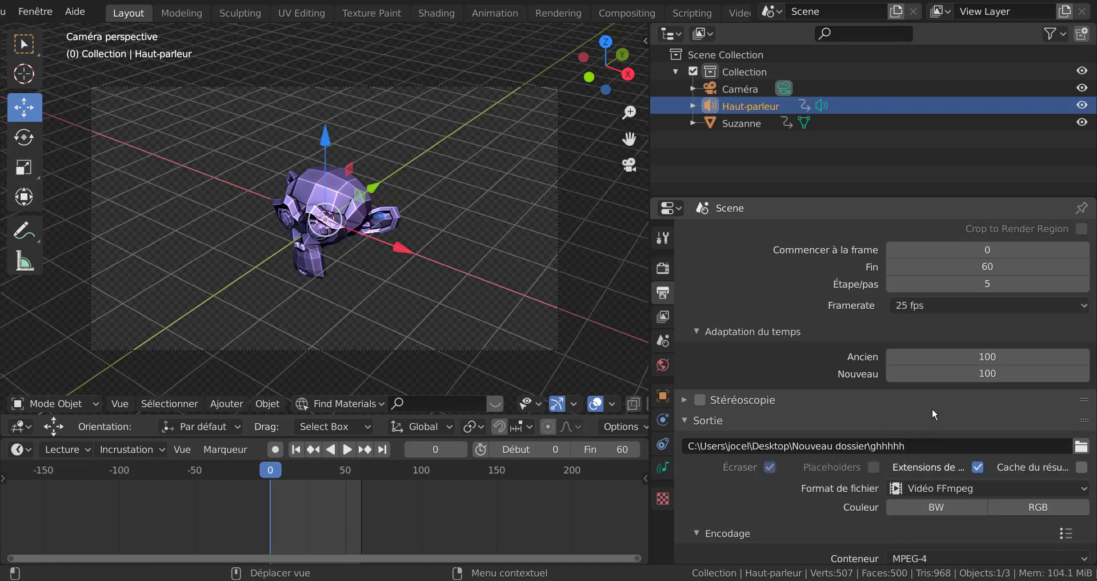
pyautogui.scroll(-1, 932, 407)
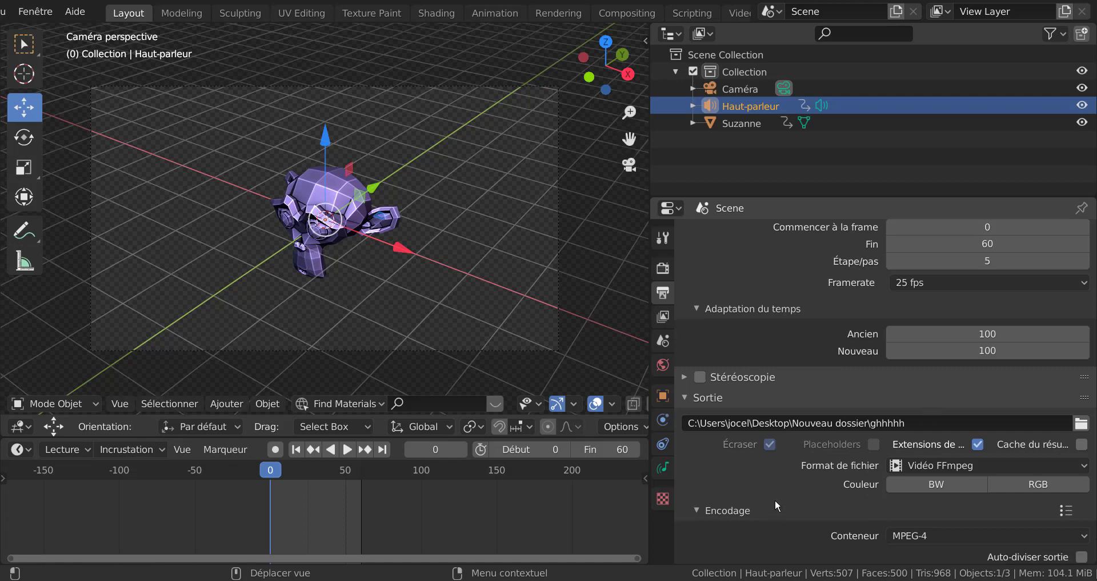
pyautogui.scroll(-3, 776, 487)
pyautogui.scroll(-2, 777, 487)
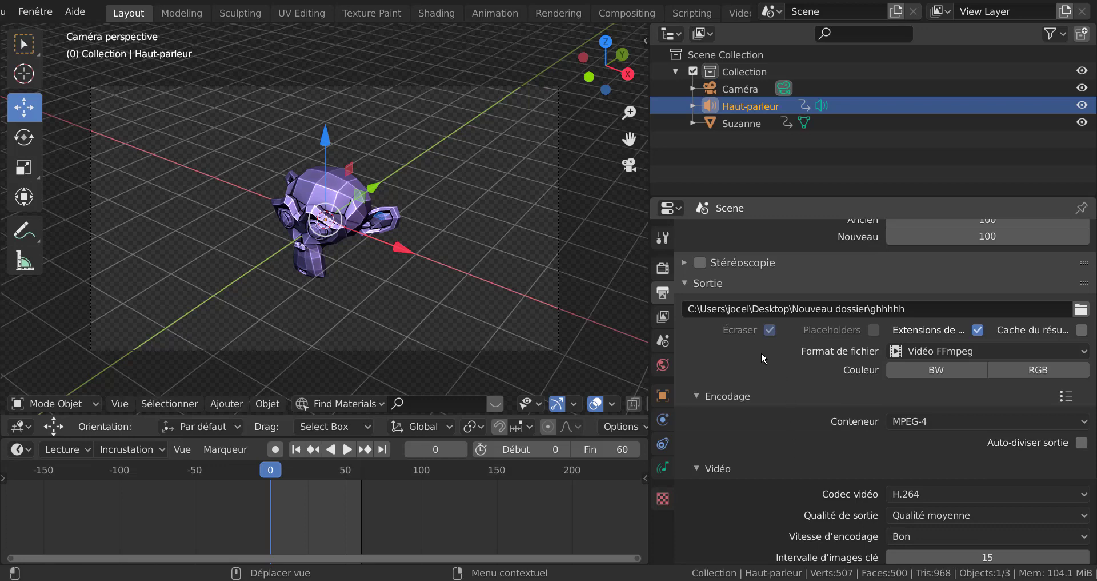
pyautogui.scroll(1, 786, 368)
pyautogui.click(980, 375)
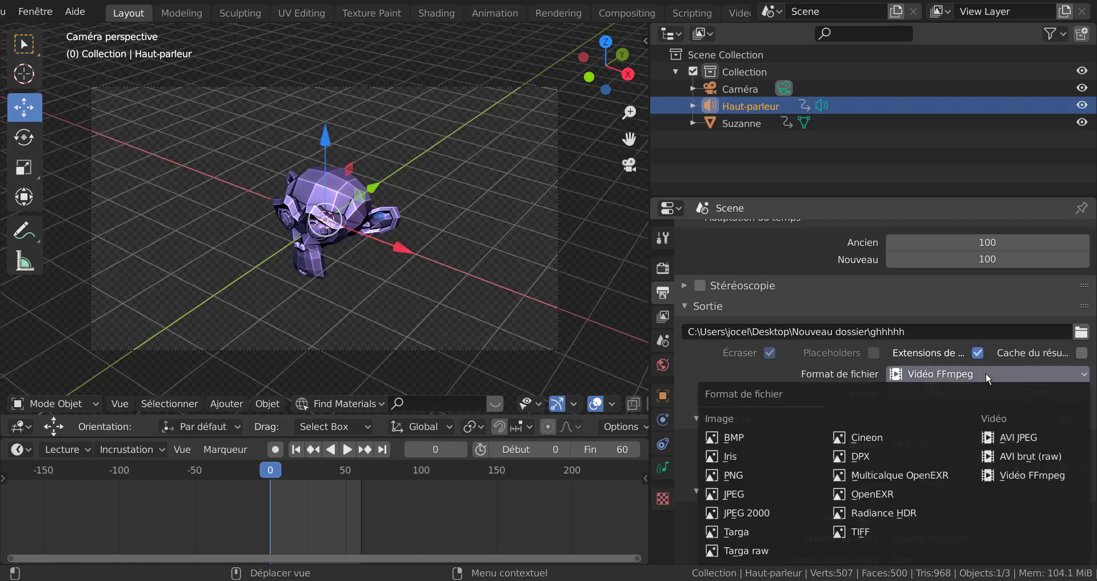
pyautogui.click(1048, 375)
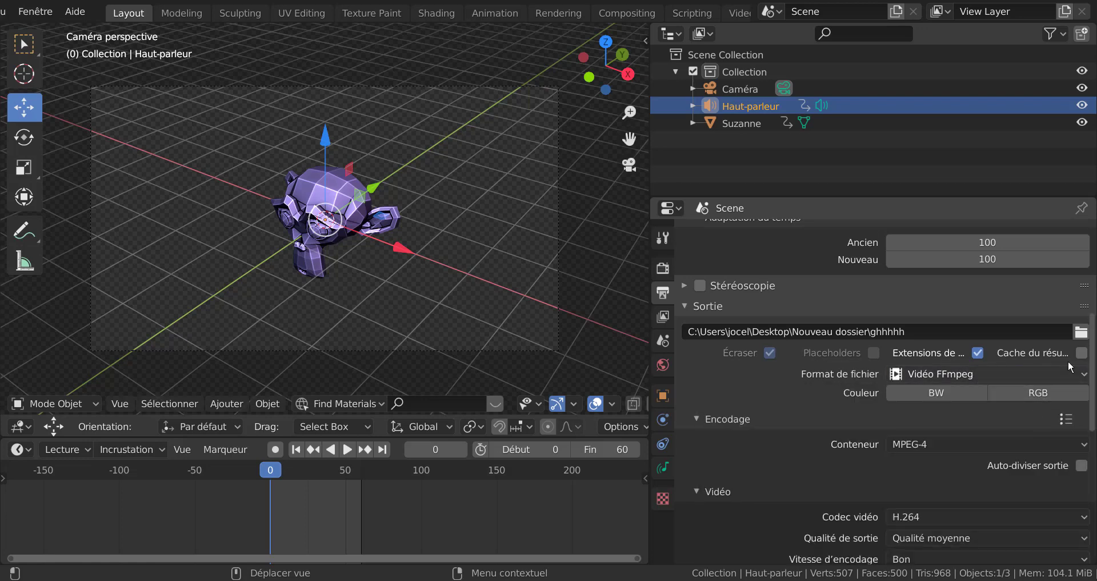
pyautogui.click(1074, 375)
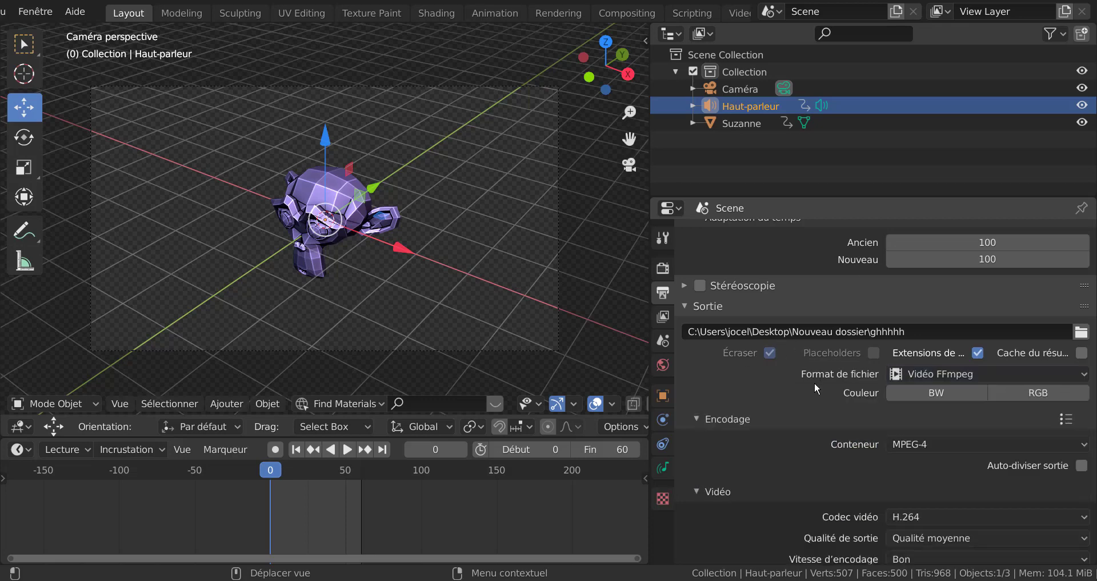
pyautogui.scroll(-2, 799, 386)
pyautogui.scroll(-2, 793, 408)
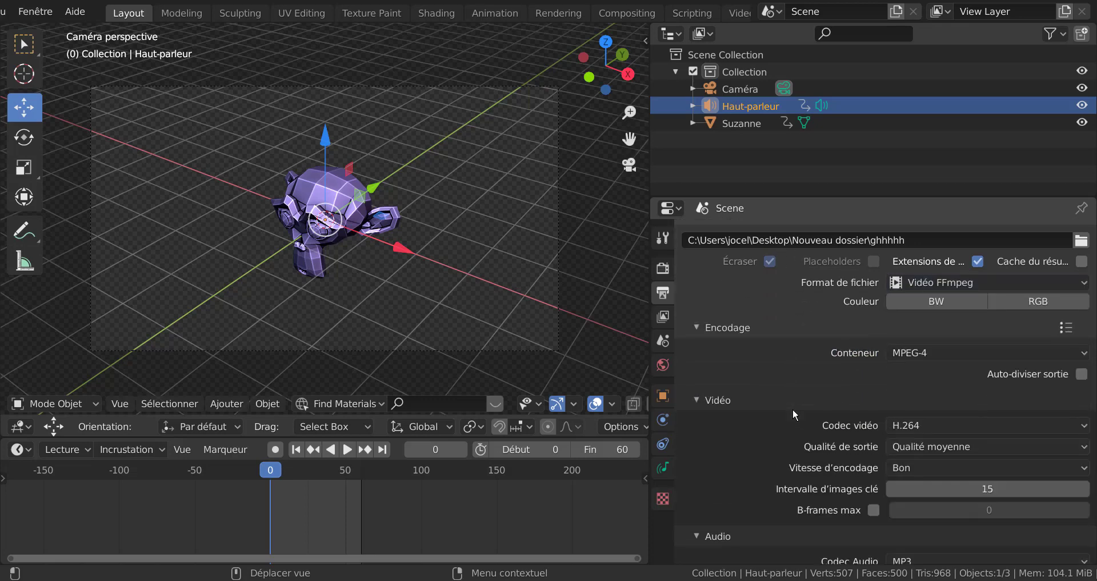
pyautogui.click(1025, 354)
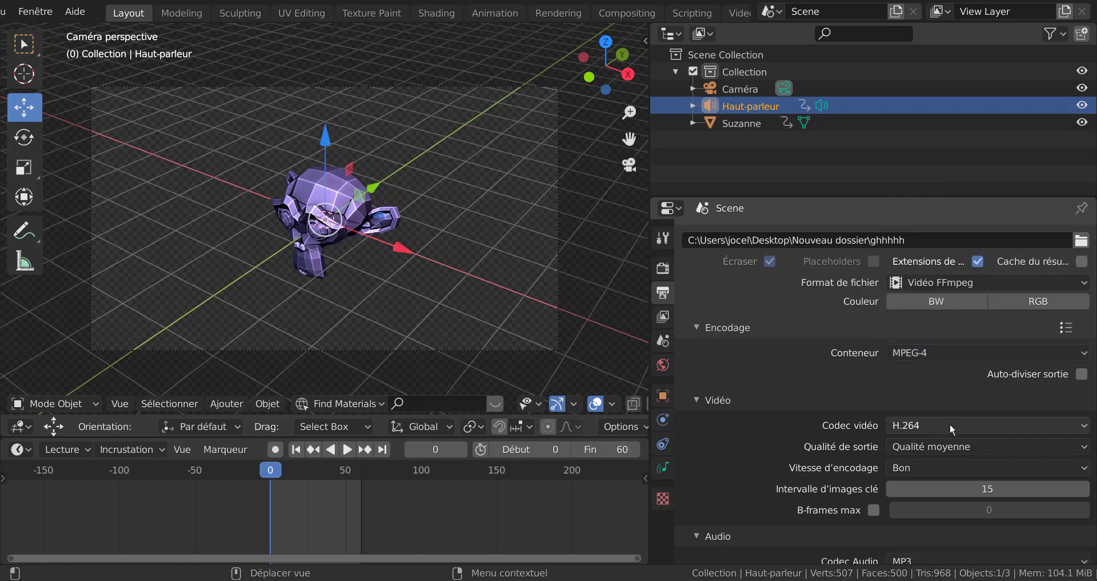
pyautogui.click(975, 427)
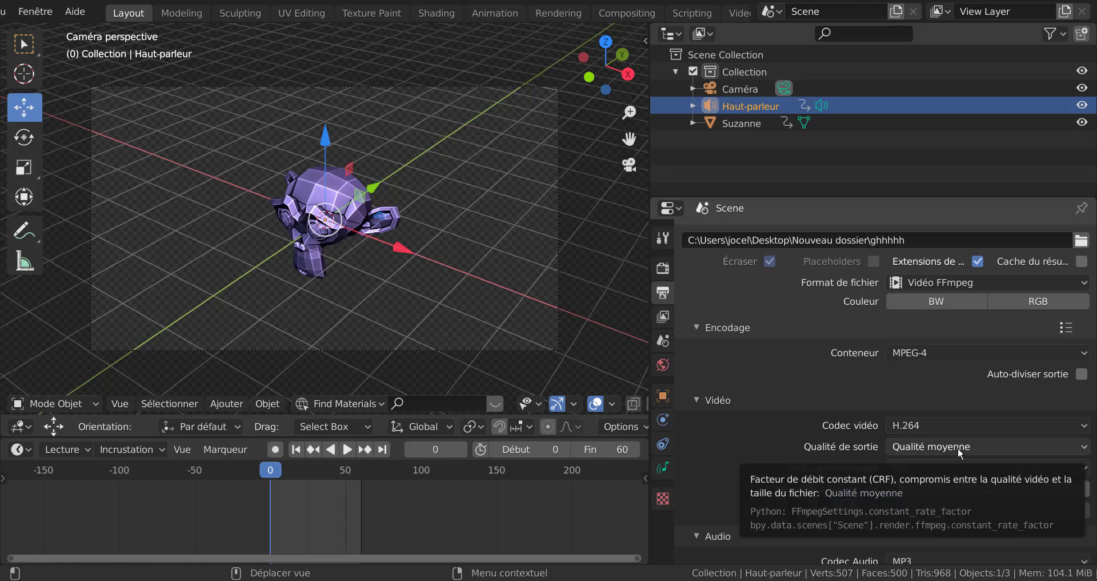
pyautogui.scroll(-3, 756, 492)
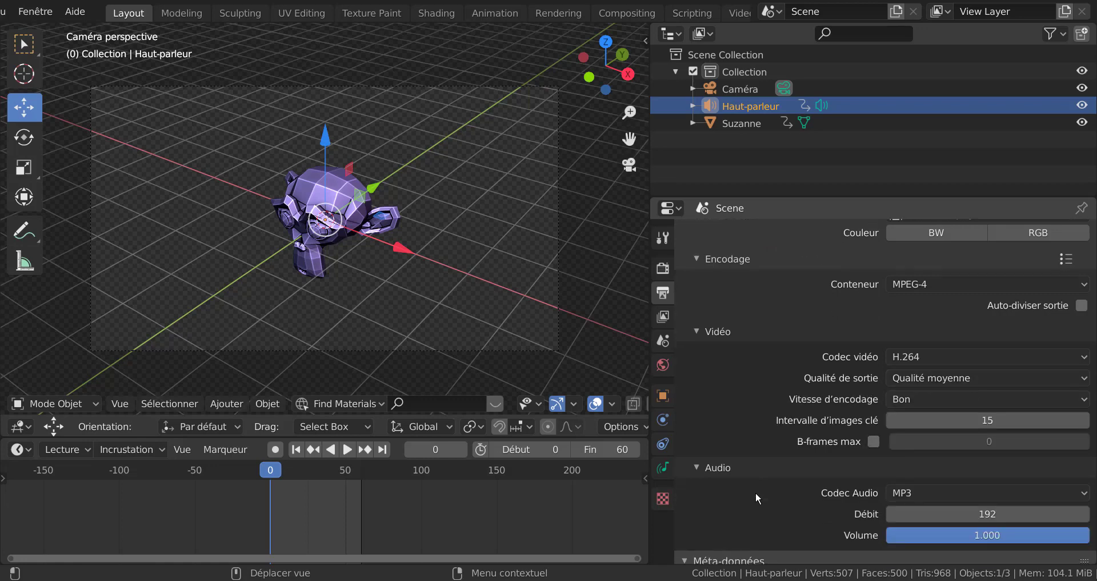
pyautogui.scroll(-4, 756, 492)
pyautogui.scroll(-3, 757, 493)
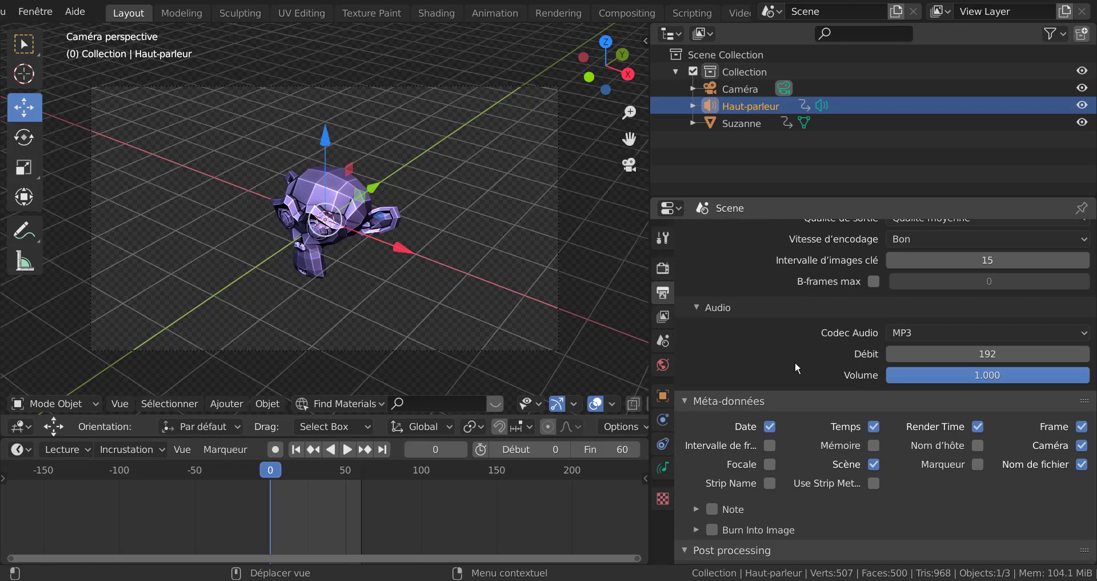
pyautogui.click(972, 334)
pyautogui.scroll(-2, 764, 343)
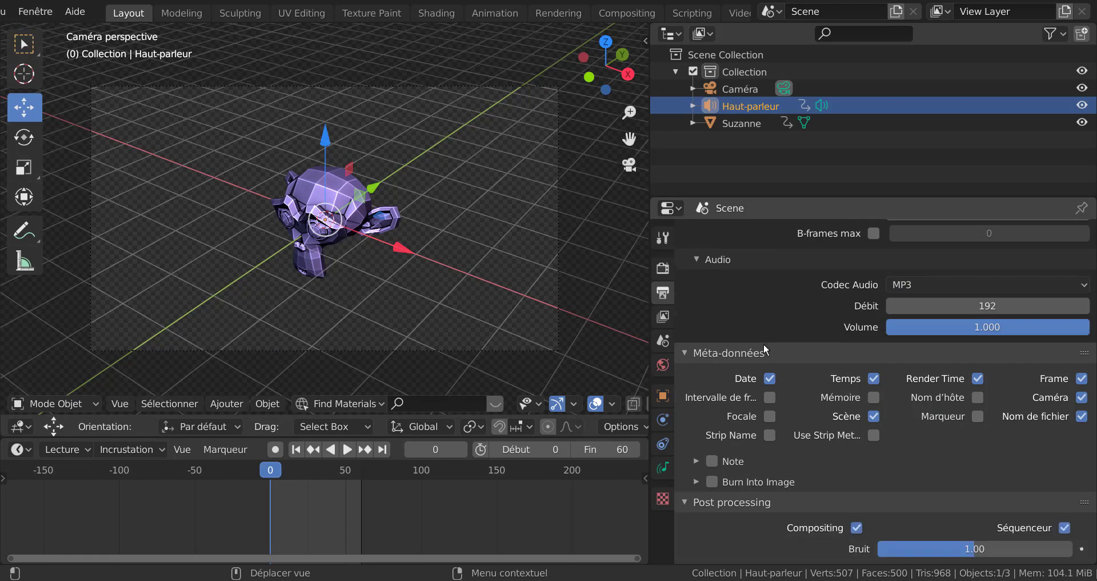
pyautogui.scroll(5, 764, 343)
pyautogui.scroll(10, 763, 346)
# Widen the 3D viewport by moving its border with the Outliner/Properties area to the right.
pyautogui.scroll(15, 763, 345)
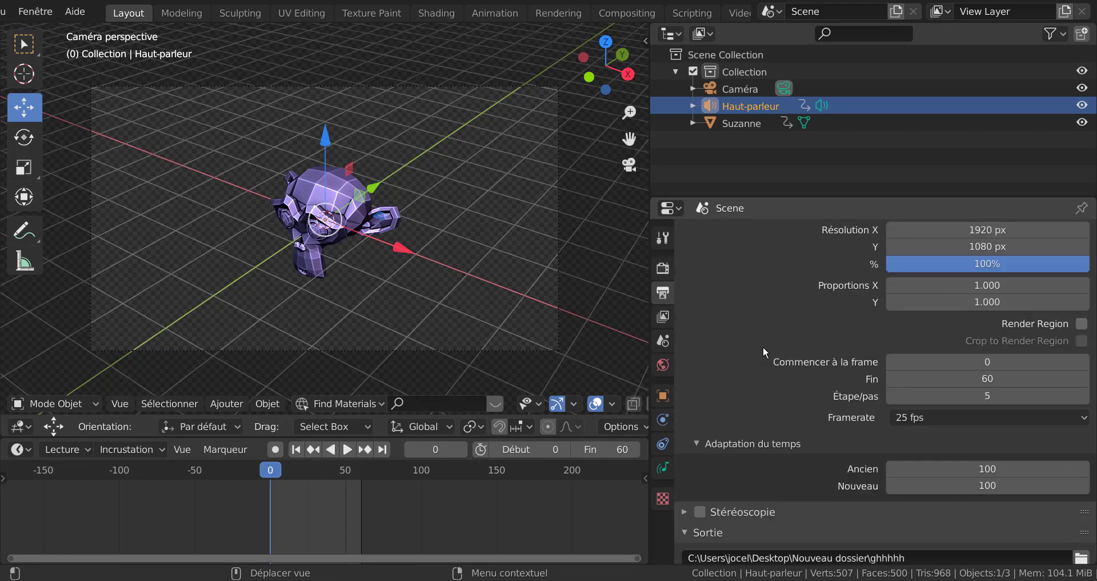
pyautogui.scroll(2, 763, 345)
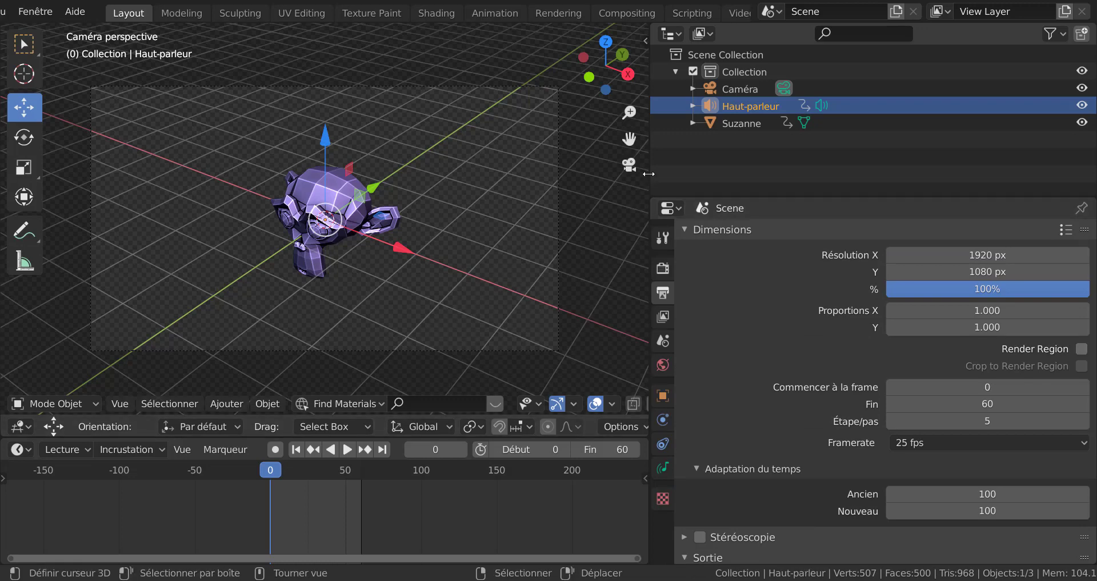
pyautogui.moveTo(649, 173); pyautogui.dragTo(815, 173)
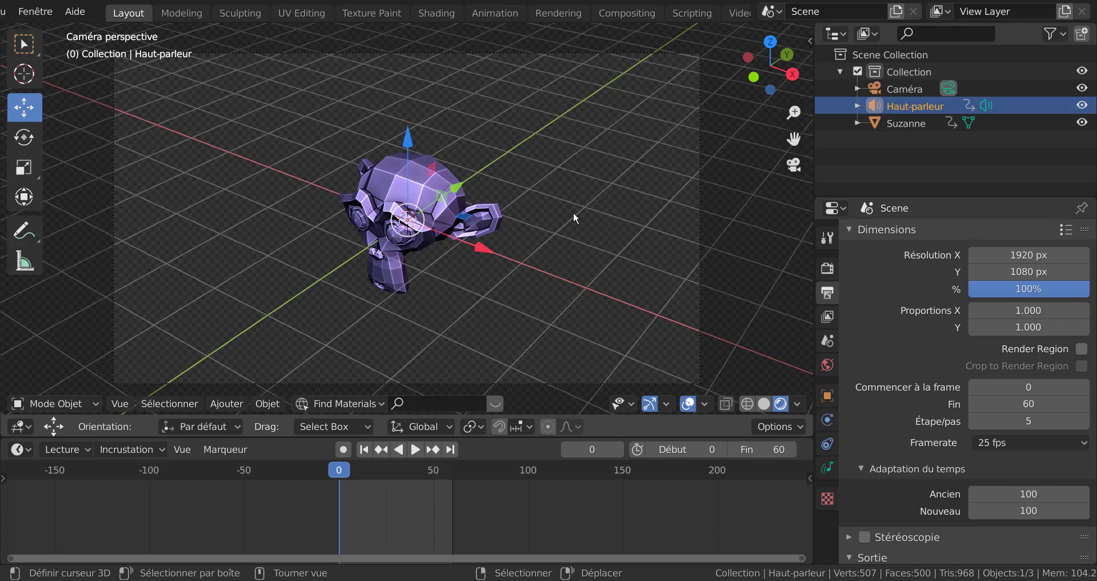
# Append another Video Editing workspace, showing an empty sequencer and a blank preview.
pyautogui.scroll(-3, 680, 18)
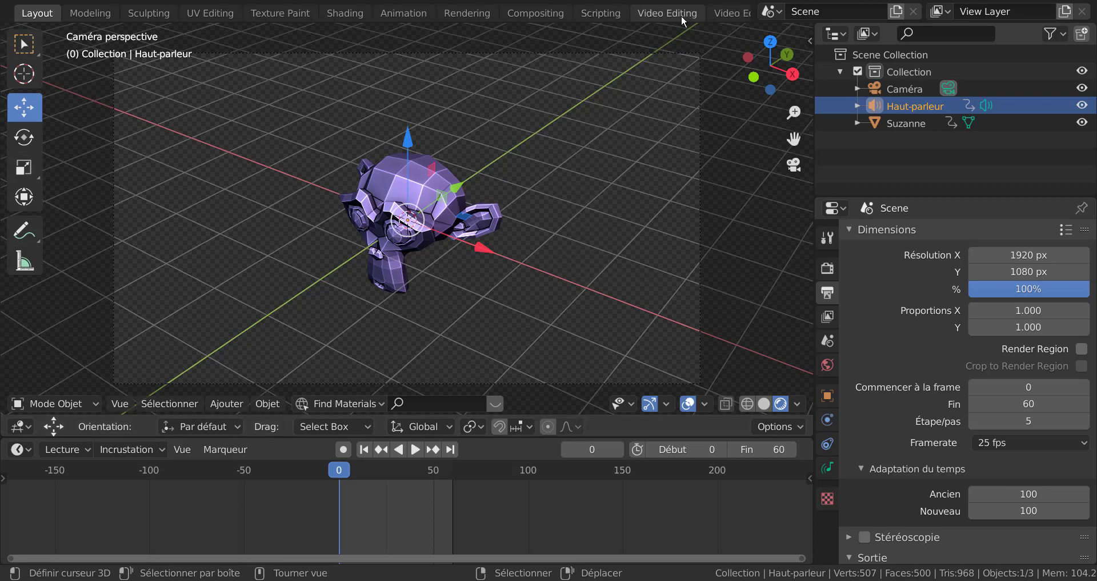
pyautogui.scroll(-3, 680, 17)
pyautogui.scroll(-3, 682, 17)
pyautogui.scroll(-3, 682, 18)
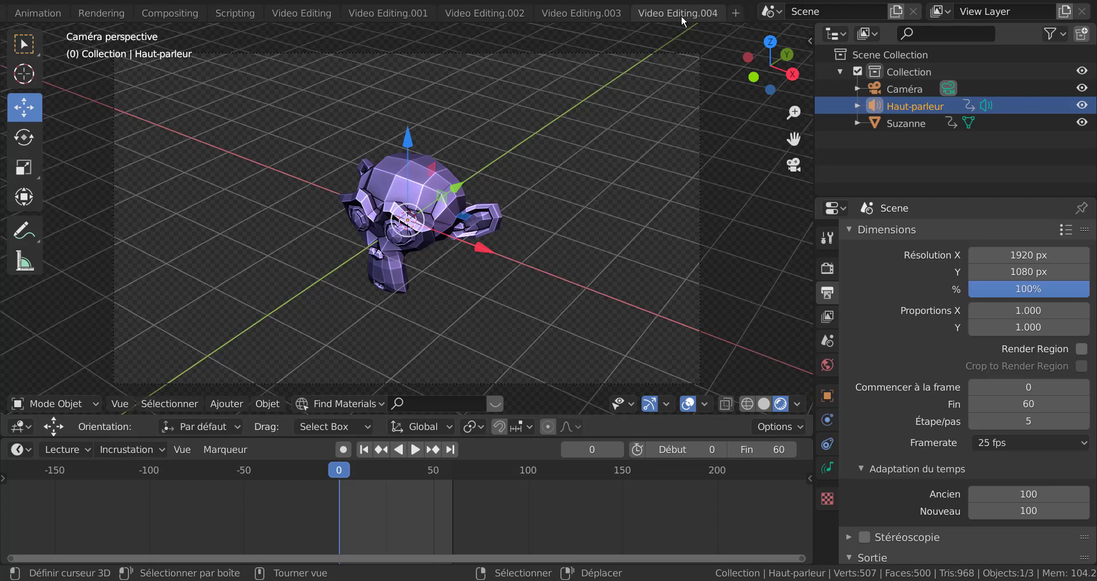
pyautogui.click(737, 13)
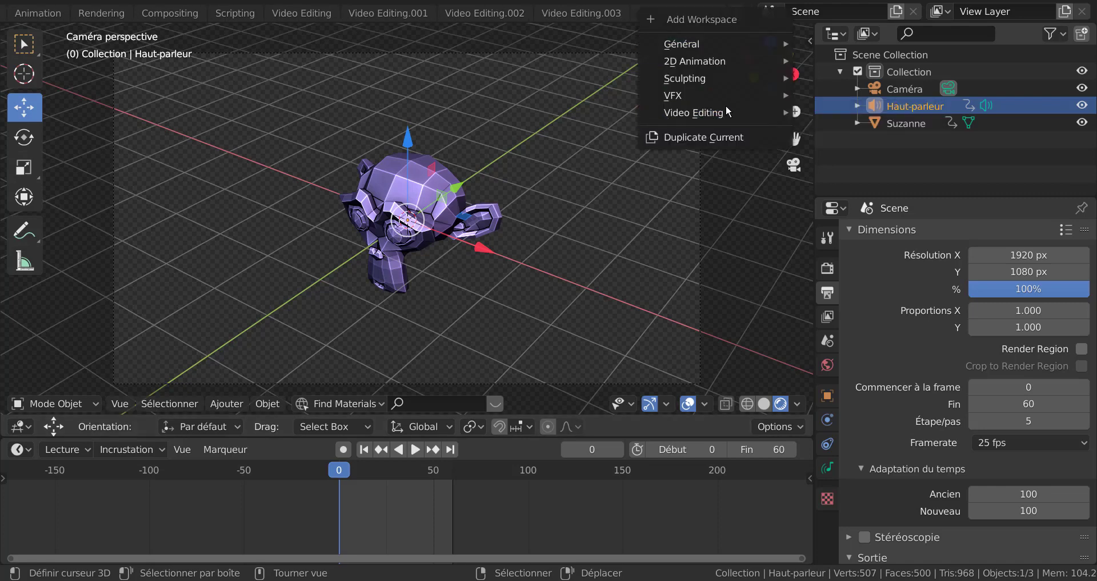
pyautogui.moveTo(694, 112)
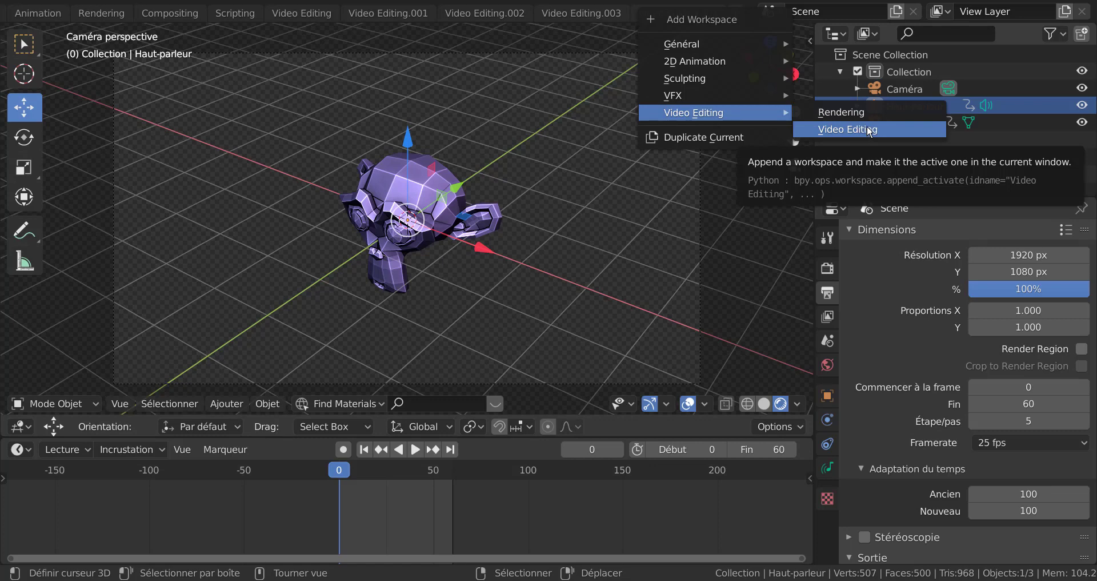
pyautogui.click(869, 131)
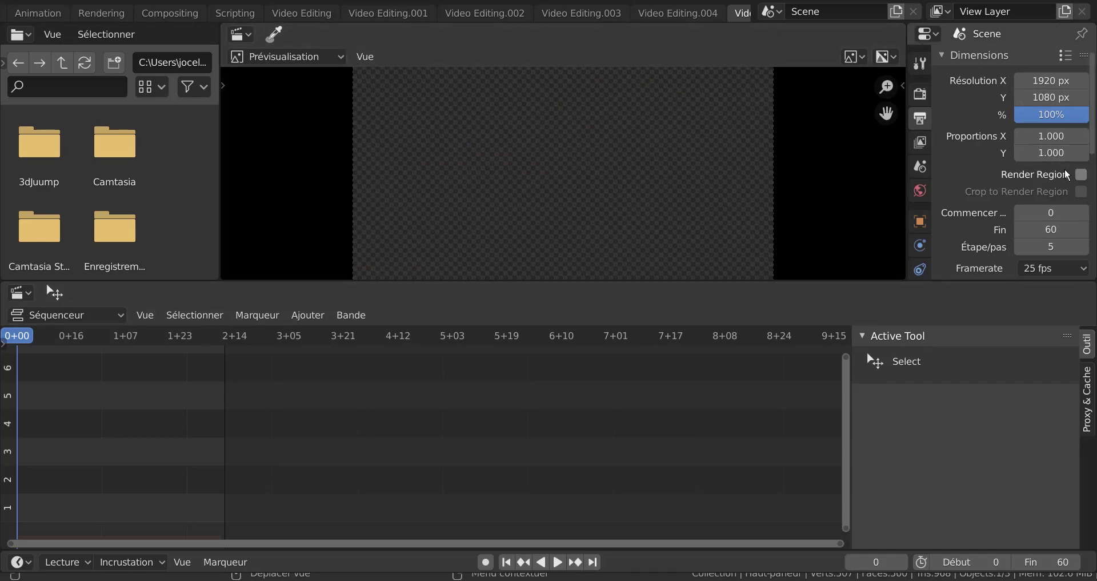
# Show the sequencer sidebar's Proxy & Cache tab with Réglages de cache collapsed.
pyautogui.scroll(-2, 1066, 174)
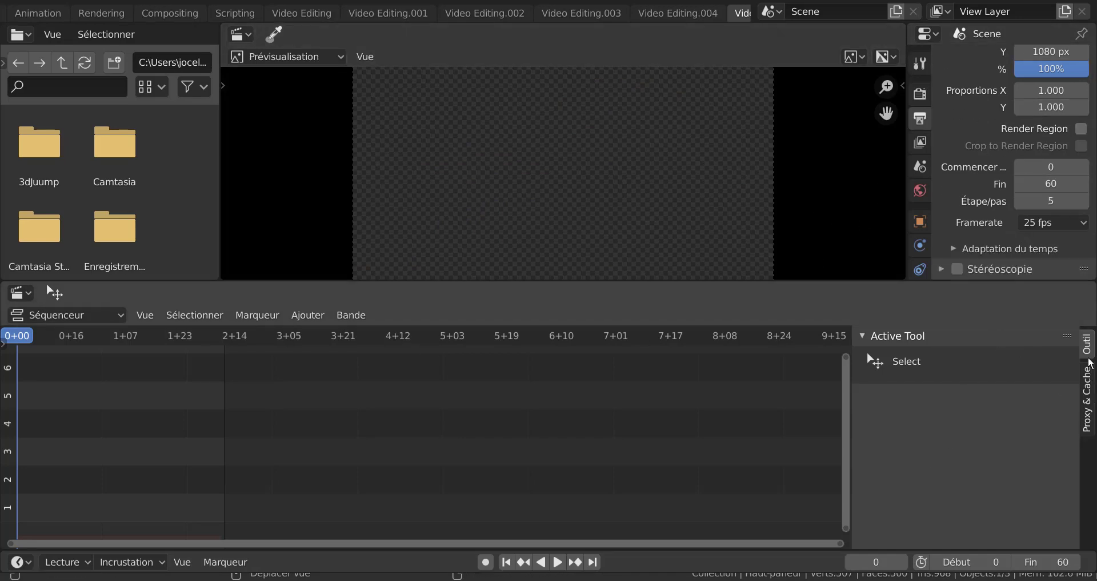
pyautogui.click(1092, 375)
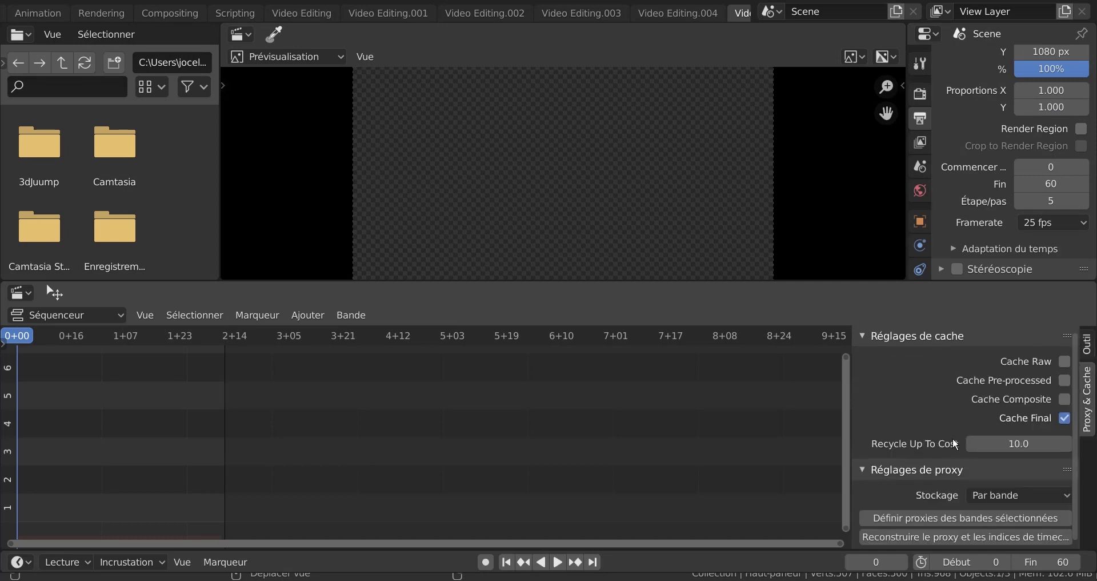
pyautogui.click(865, 338)
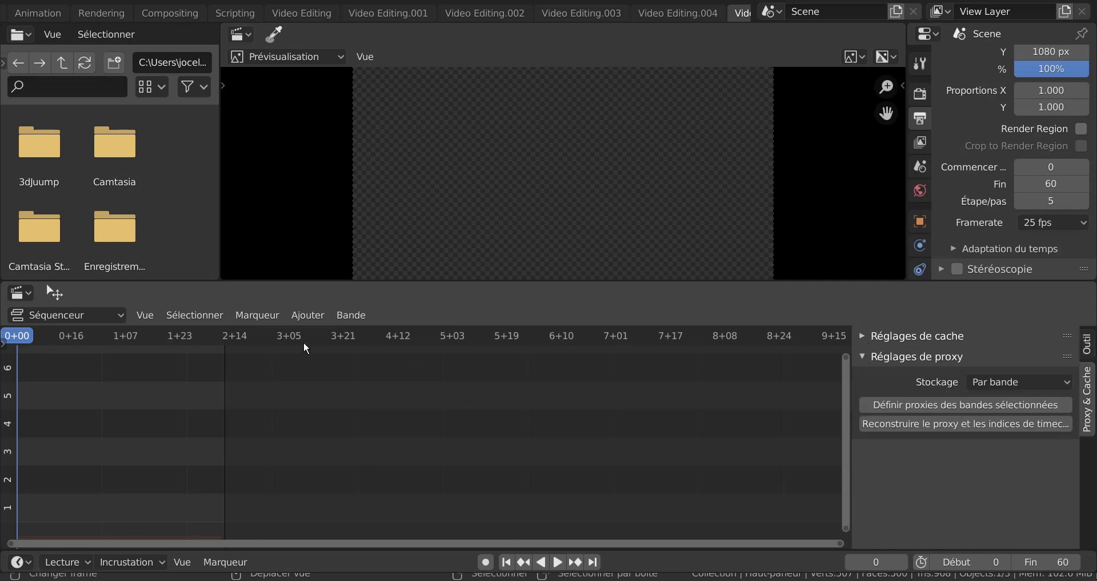
# Browse the sequencer's Ajouter, Marqueur and Vue menus.
pyautogui.click(303, 315)
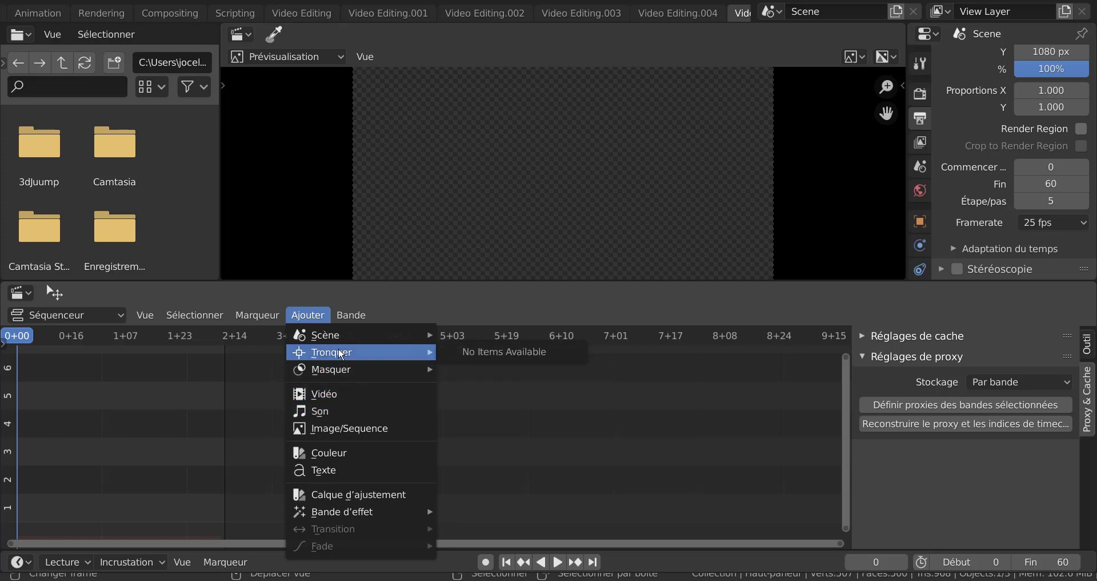
pyautogui.click(225, 562)
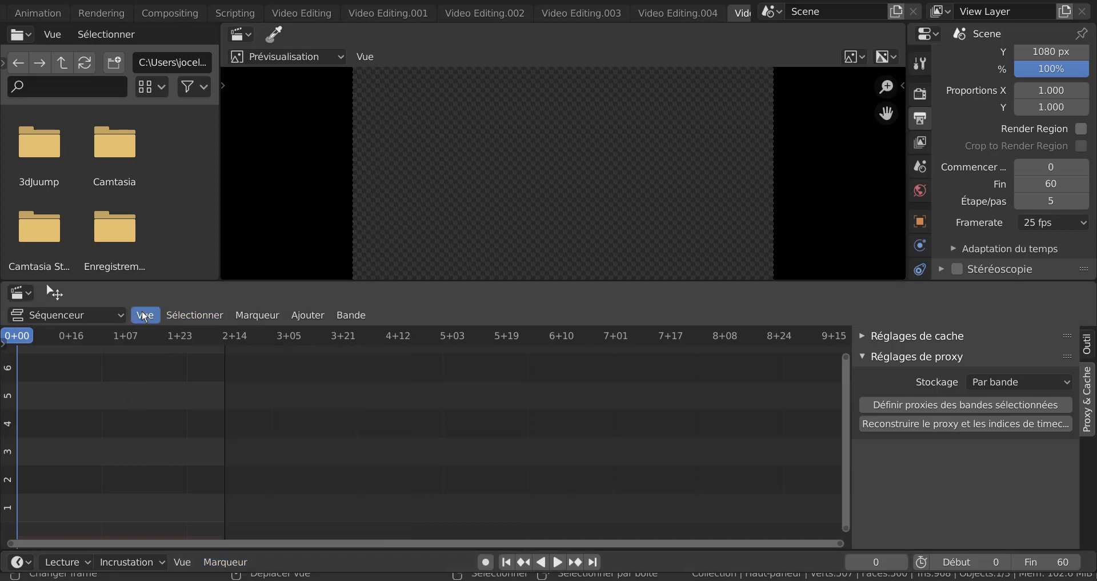
pyautogui.click(142, 315)
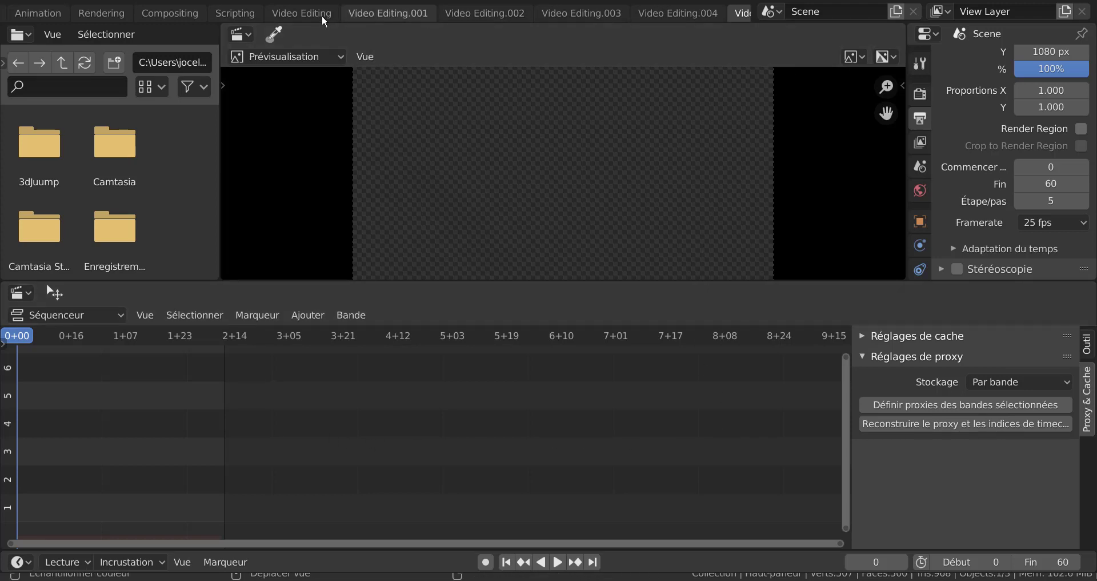
# Switch back to the Layout workspace.
pyautogui.scroll(2, 321, 15)
pyautogui.scroll(5, 321, 15)
pyautogui.scroll(1, 286, 15)
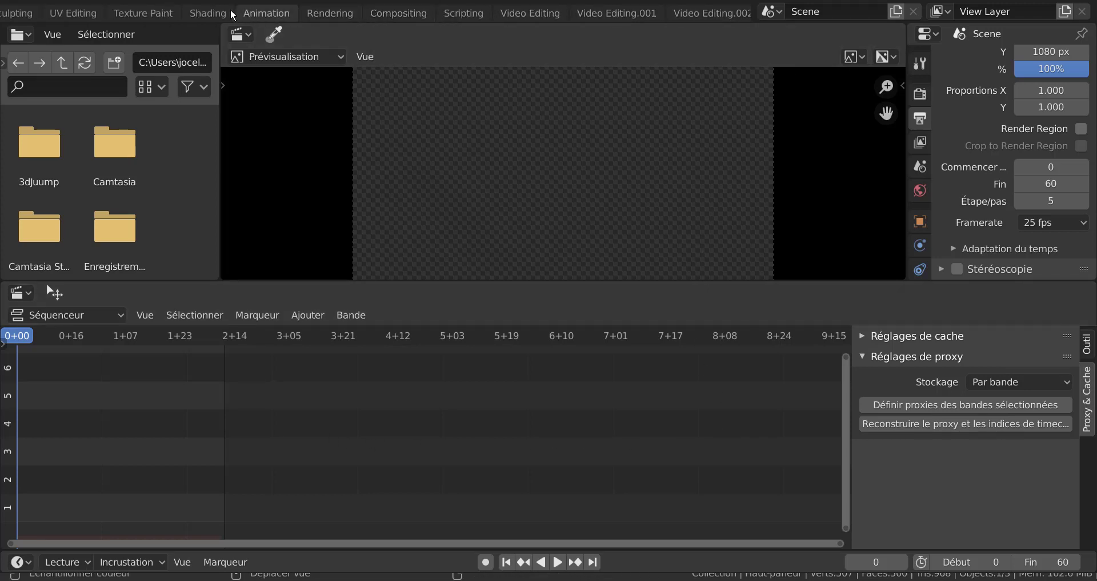
pyautogui.scroll(1, 232, 16)
pyautogui.scroll(2, 234, 15)
pyautogui.scroll(2, 237, 15)
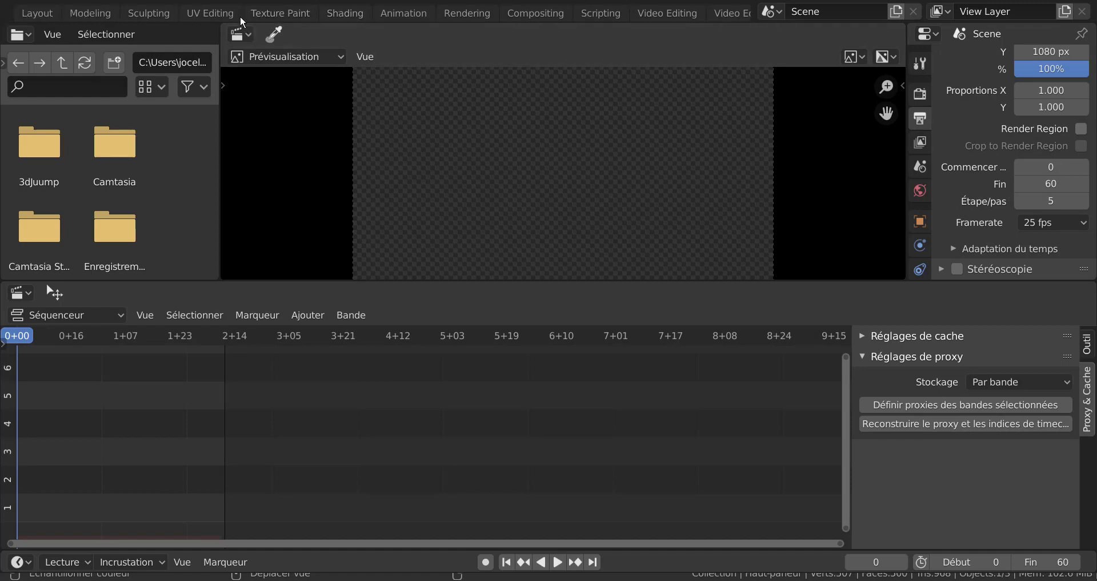
pyautogui.scroll(3, 166, 12)
pyautogui.scroll(1, 160, 12)
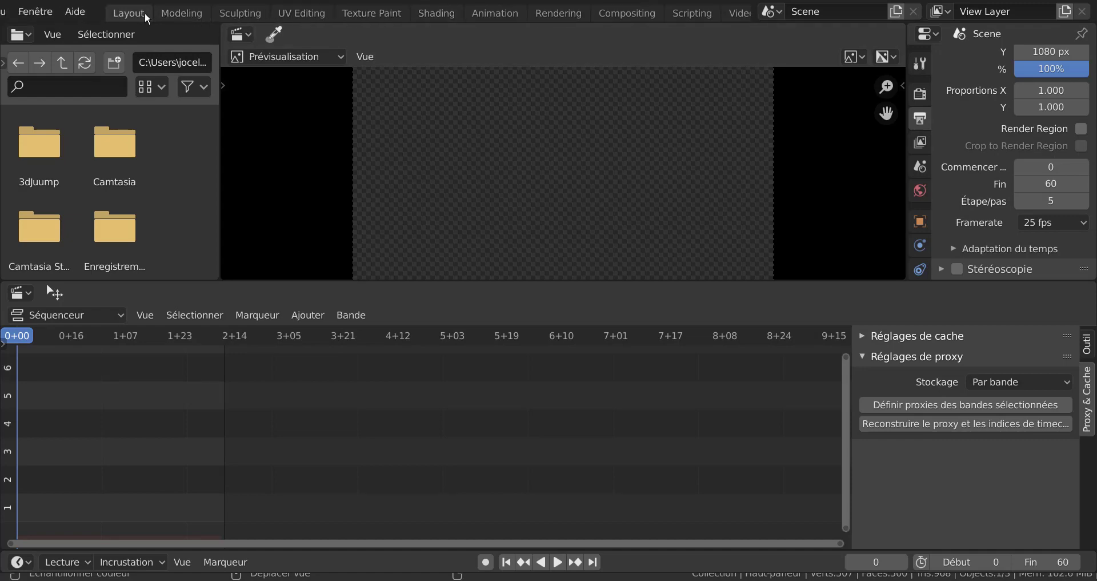
pyautogui.click(145, 12)
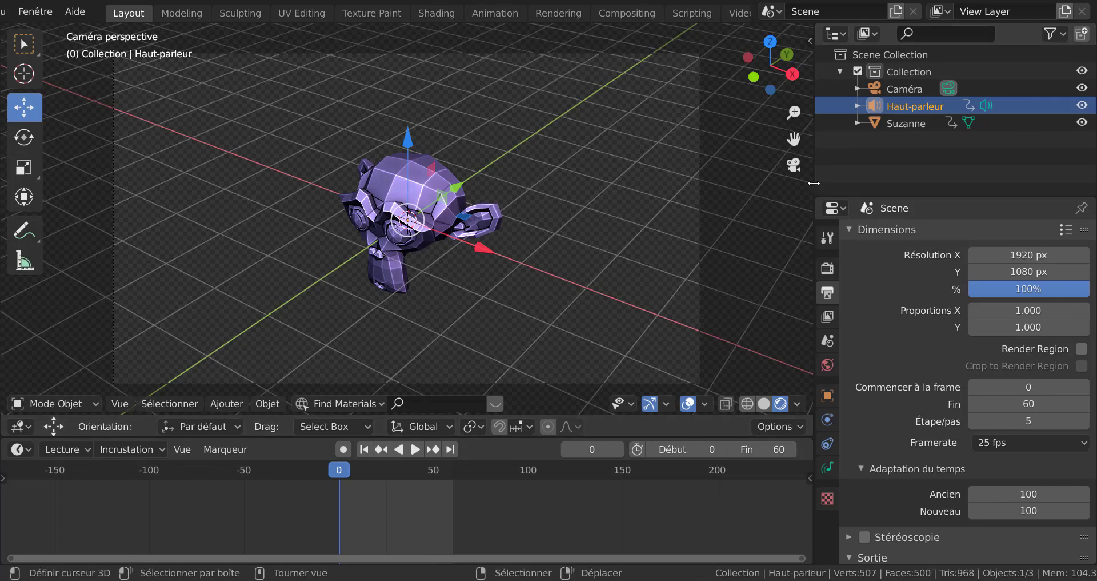
# Enlarge the 3D view by narrowing the side panels and shrinking the timeline.
pyautogui.moveTo(823, 182); pyautogui.dragTo(947, 195)
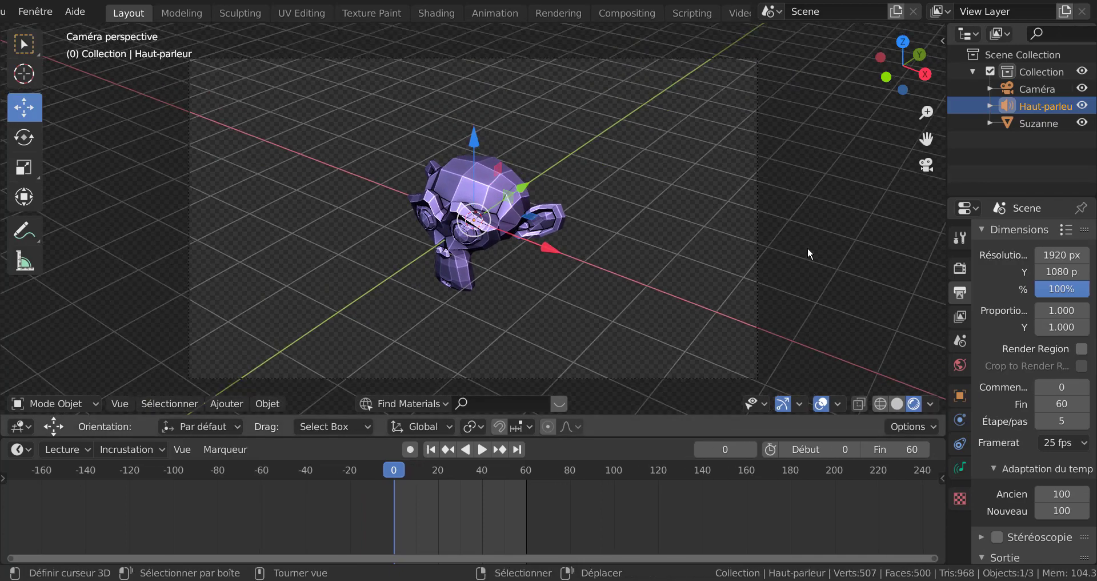
pyautogui.scroll(1, 808, 253)
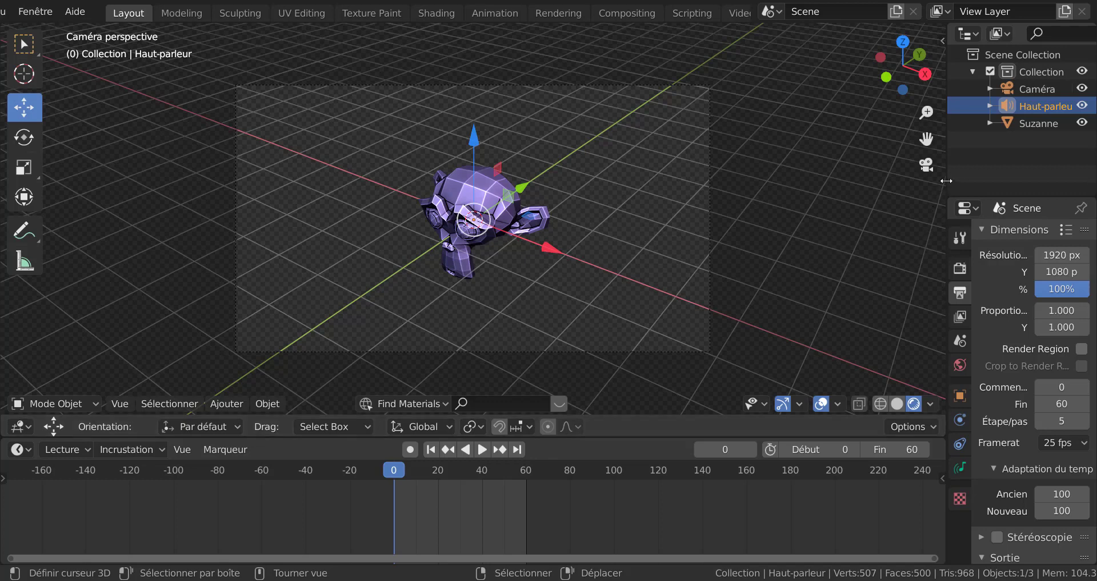
pyautogui.moveTo(946, 180); pyautogui.dragTo(981, 181)
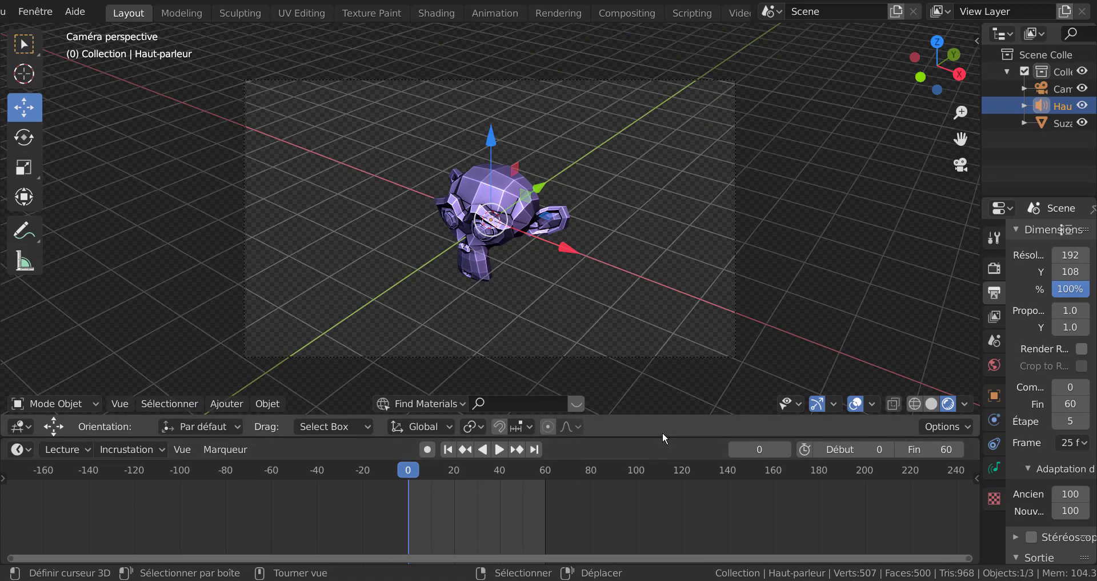
pyautogui.moveTo(663, 436); pyautogui.dragTo(662, 499)
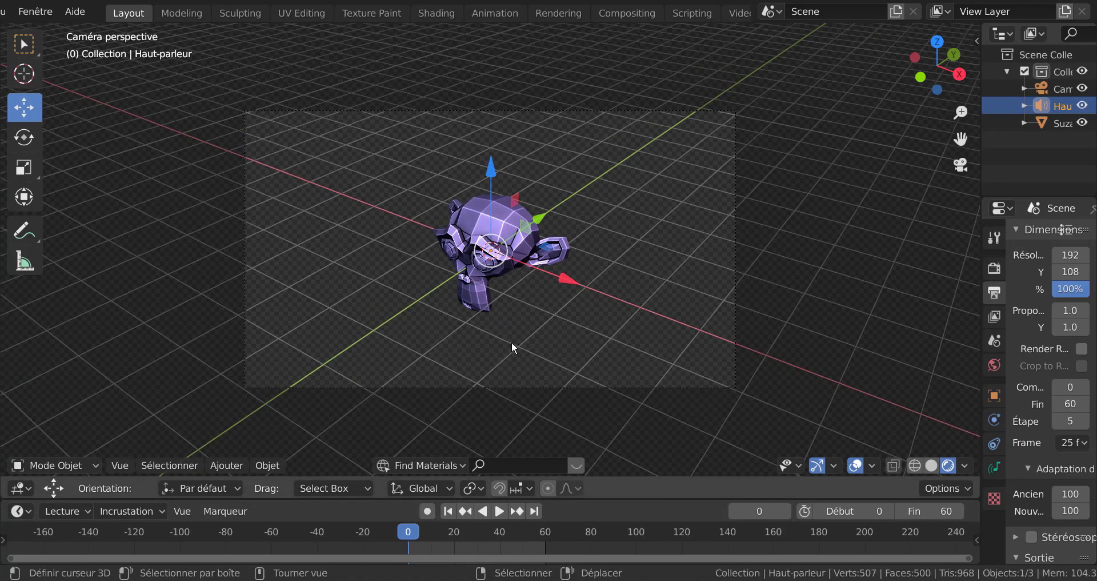
pyautogui.scroll(2, 512, 341)
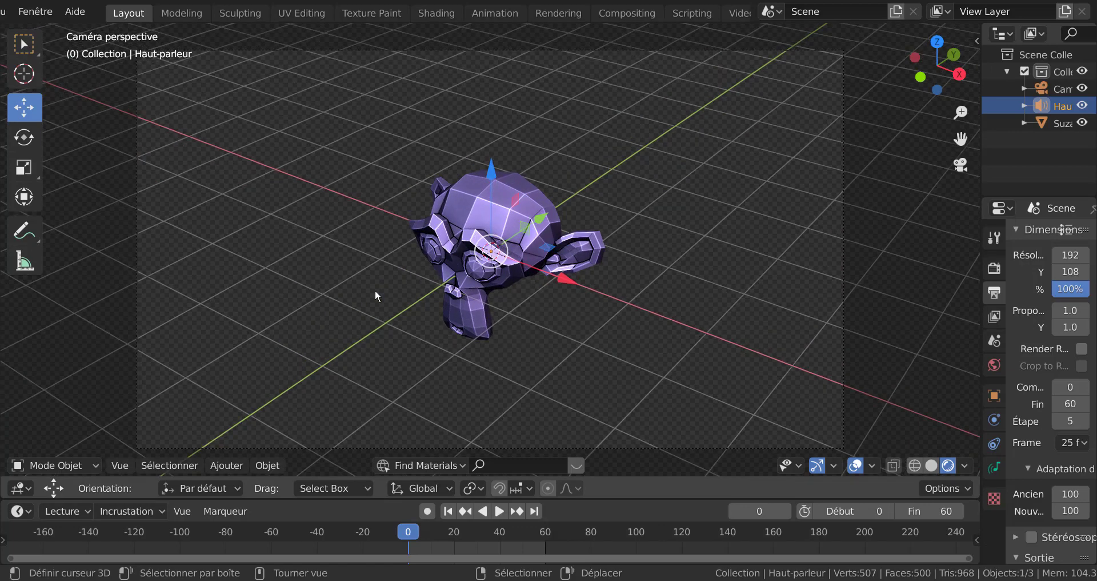
# Add an armature to the scene and widen the properties panel.
pyautogui.click(229, 464)
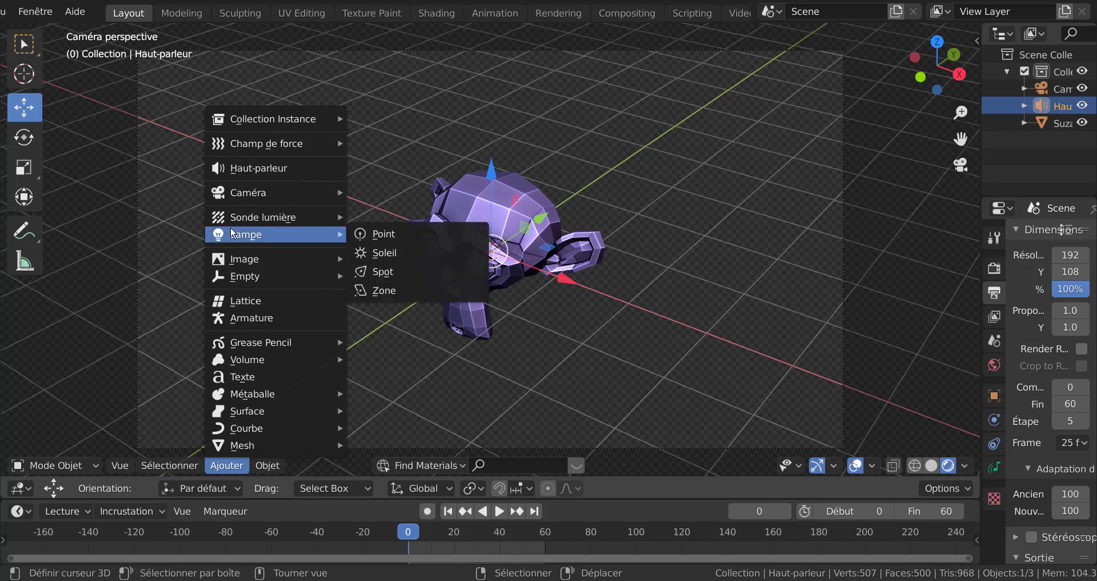
pyautogui.click(239, 323)
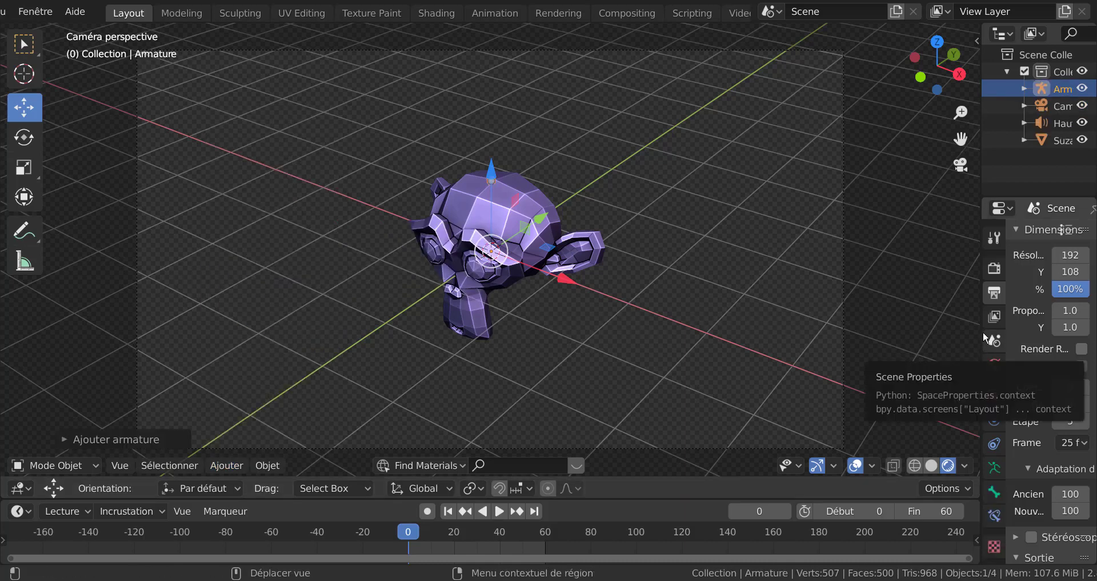
pyautogui.moveTo(979, 334); pyautogui.dragTo(799, 329)
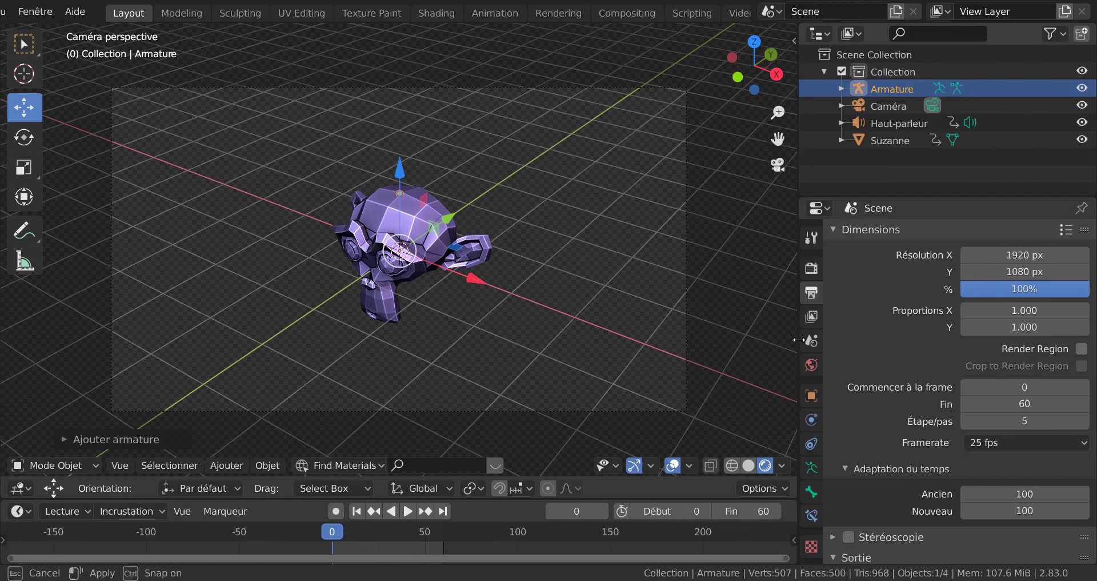
# Tick En avant under the armature's Affichage vues 3D so its bone shows over Suzanne.
pyautogui.click(813, 467)
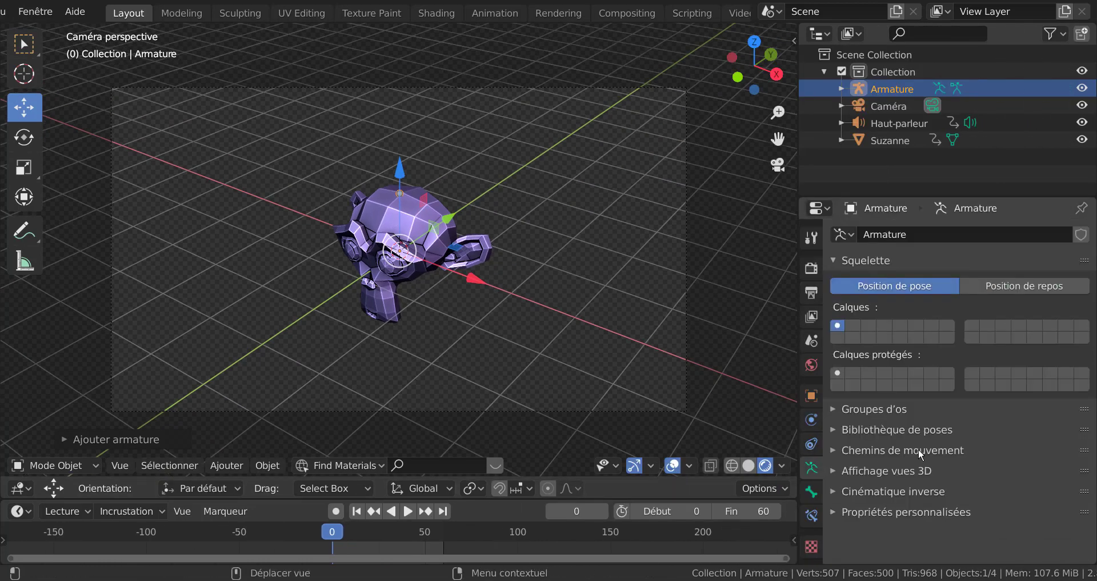
pyautogui.click(839, 470)
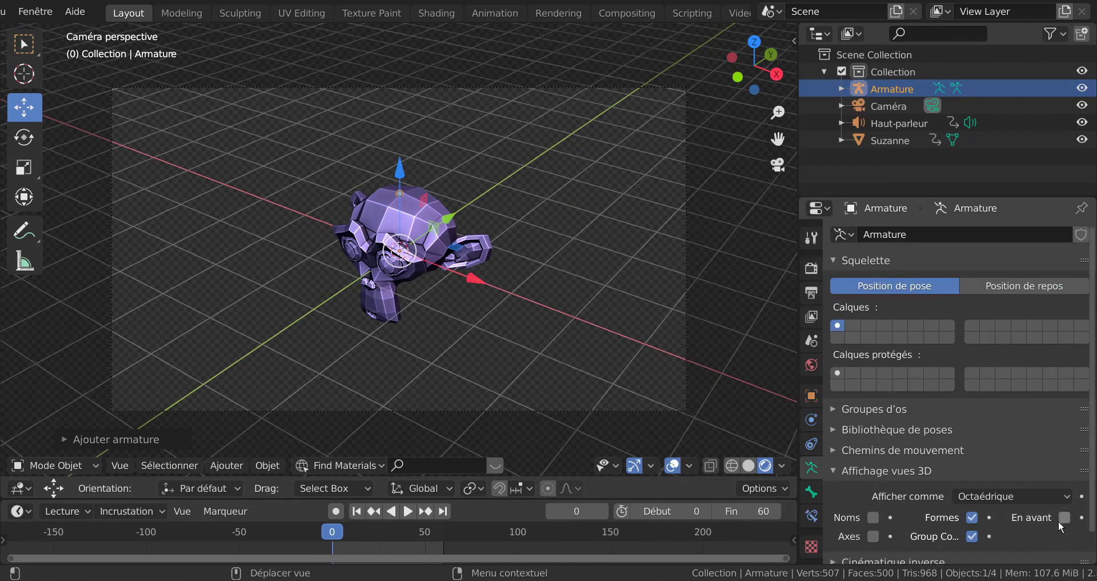
pyautogui.click(1066, 517)
pyautogui.moveTo(536, 235)
pyautogui.mouseDown(button='middle')
pyautogui.moveTo(547, 207)
pyautogui.moveTo(544, 250)
pyautogui.mouseUp(button='middle')
pyautogui.scroll(8, 545, 245)
# Move Suzanne, then place the armature bone between her eyes.
pyautogui.click(480, 69)
pyautogui.press('g')
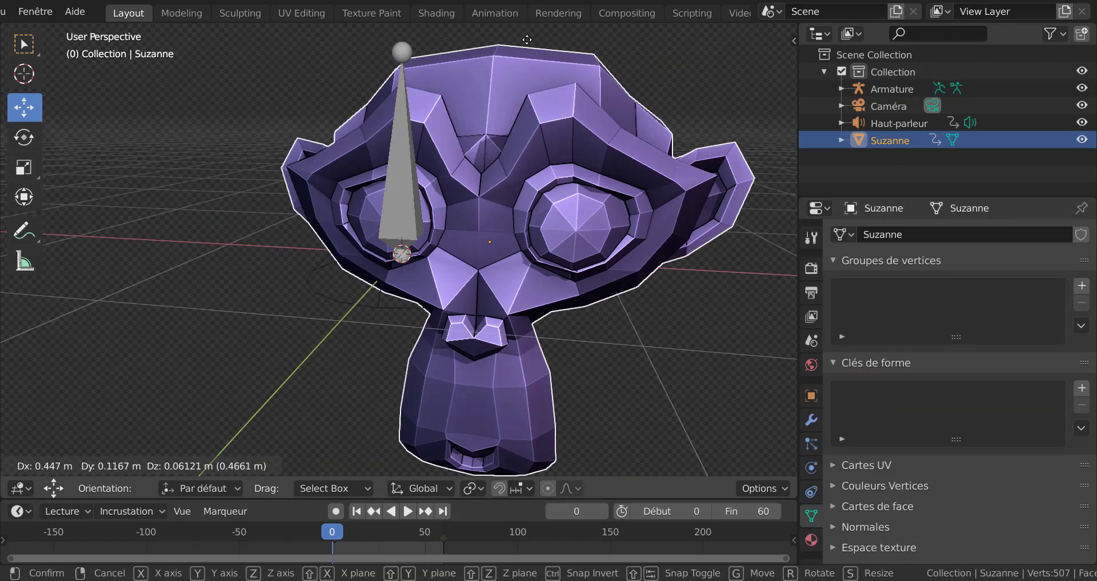
pyautogui.click(377, 63)
pyautogui.click(396, 40)
pyautogui.press('g')
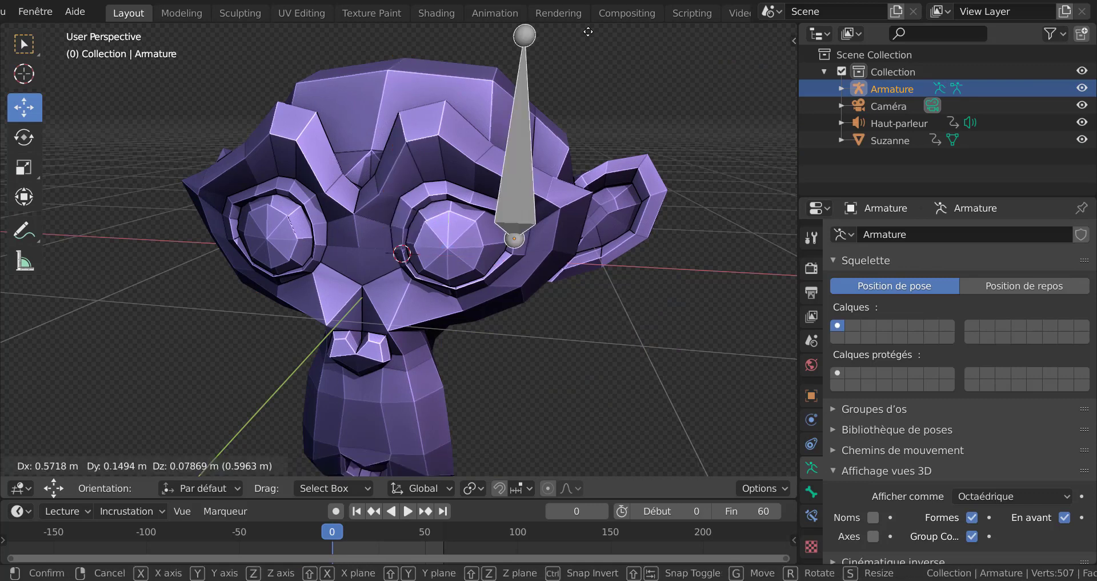
pyautogui.click(392, 243)
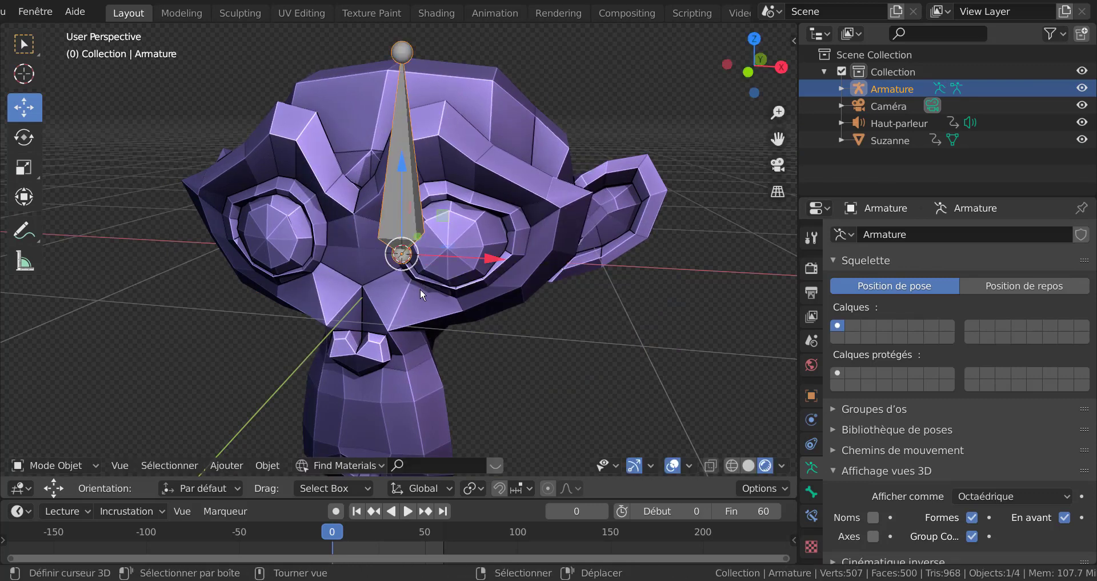
pyautogui.scroll(-2, 419, 288)
pyautogui.moveTo(419, 288); pyautogui.dragTo(465, 282, button='middle')
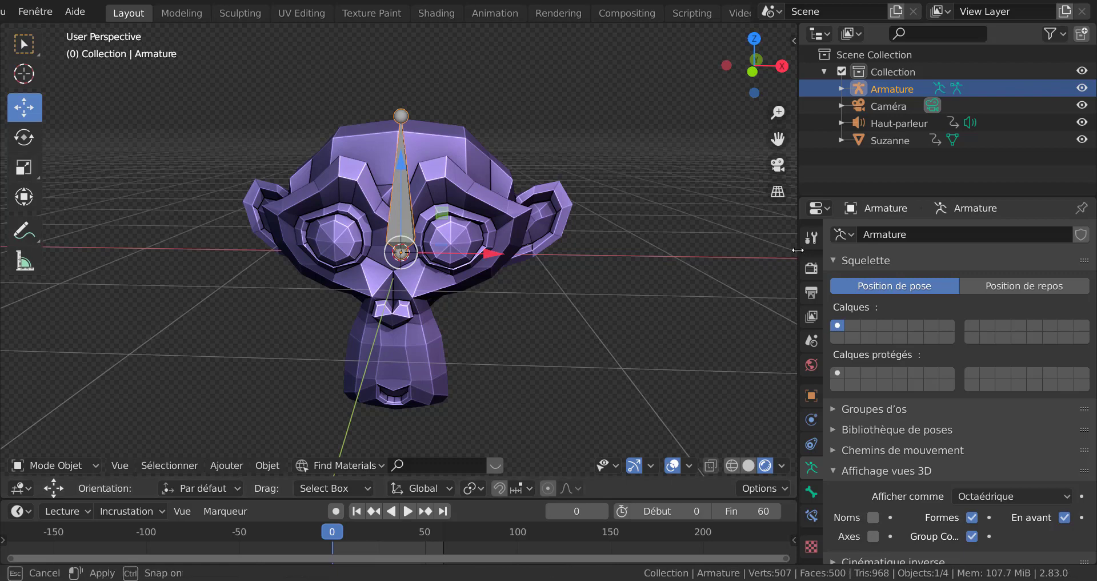
# Widen the 3D view by squeezing the outliner and properties panels narrower.
pyautogui.moveTo(798, 254); pyautogui.dragTo(965, 286)
pyautogui.scroll(-4, 786, 318)
pyautogui.scroll(3, 783, 319)
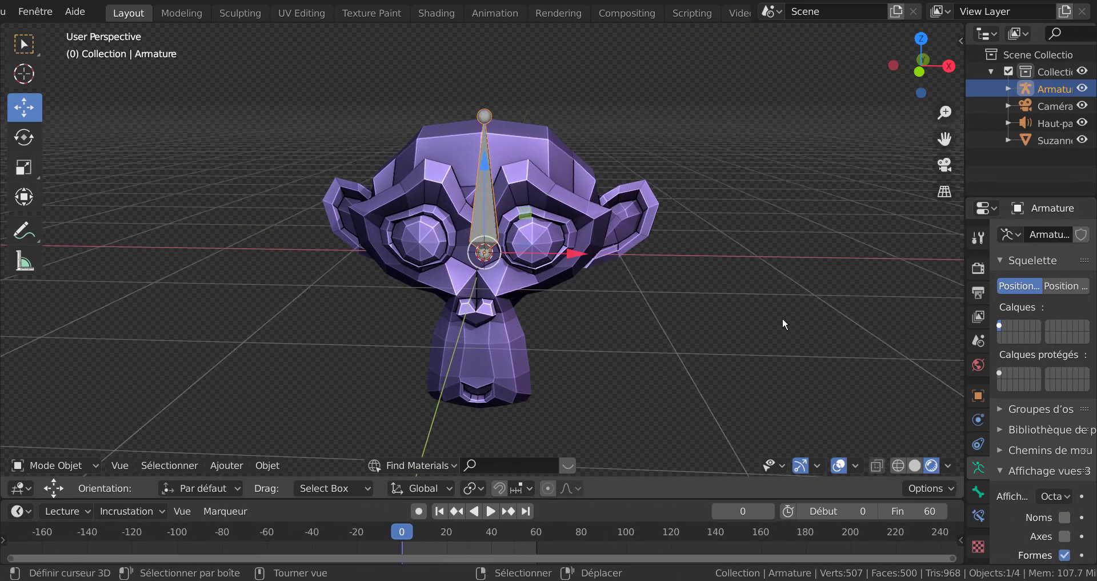